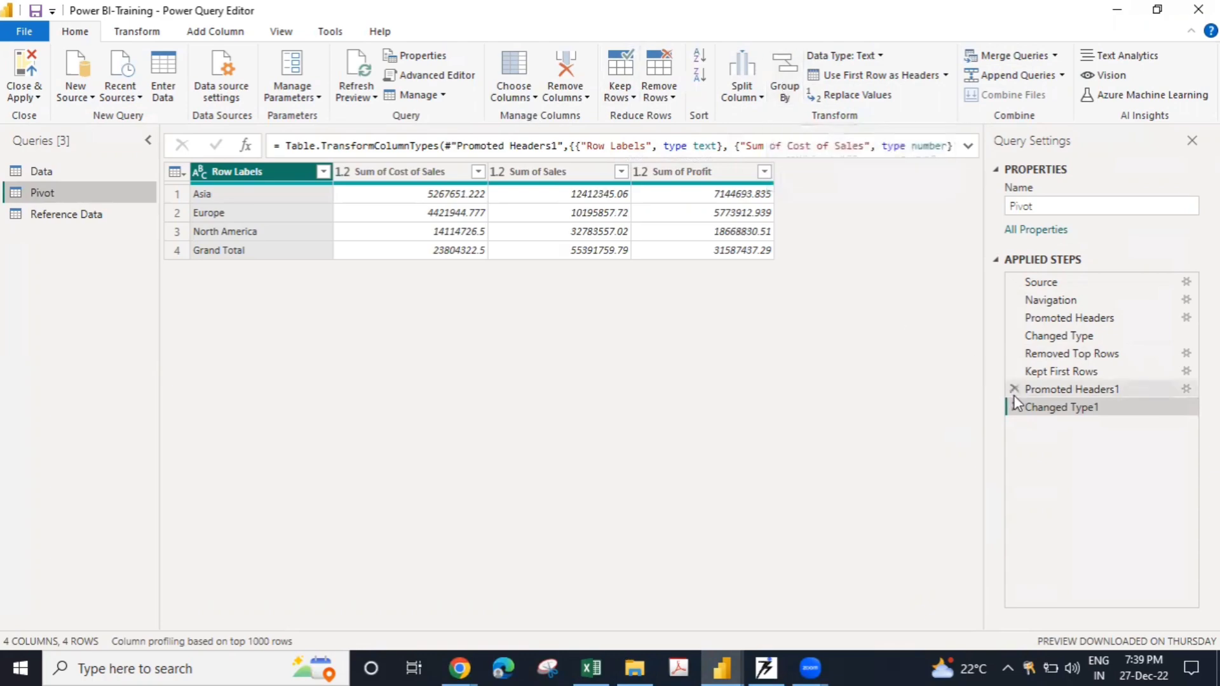
- Refresh the Reference Data query's preview and compare its table with the Pivot query
click(75, 215)
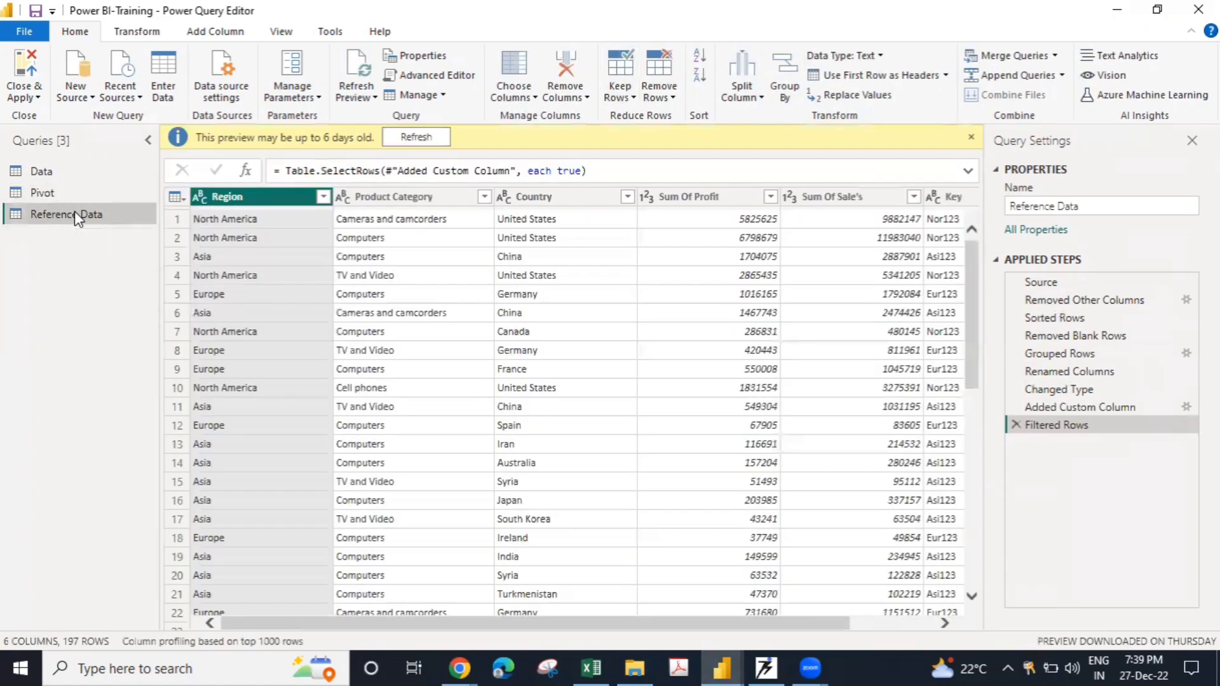
click(58, 191)
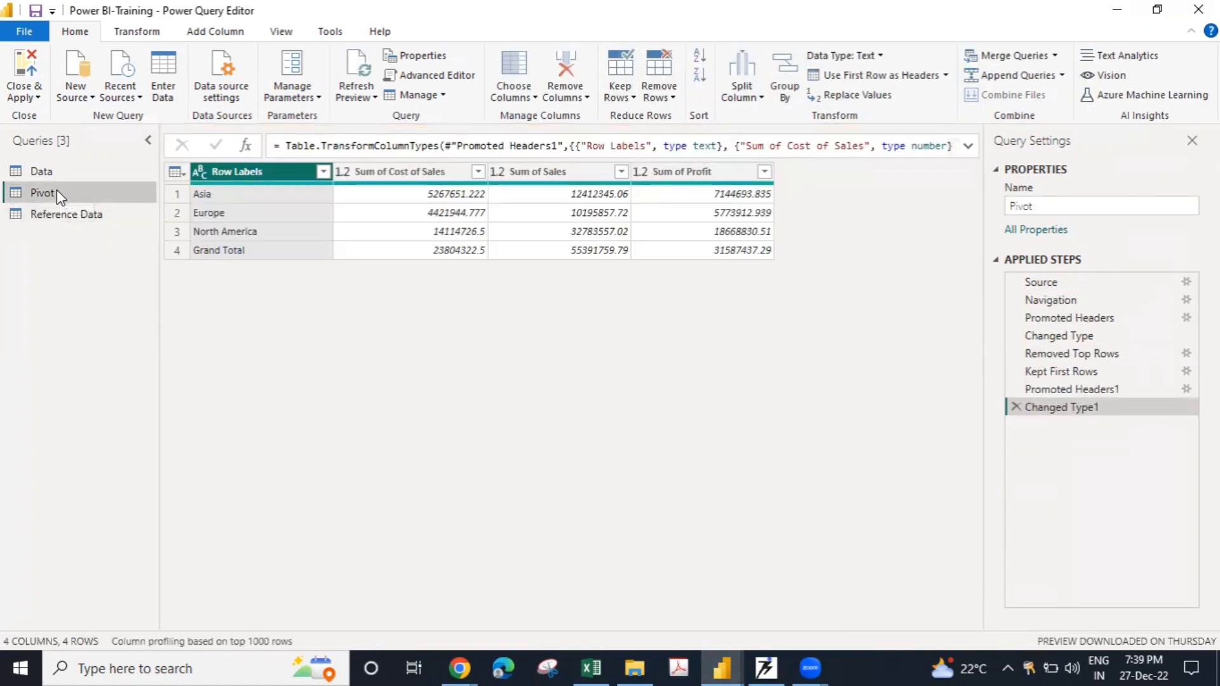
click(61, 215)
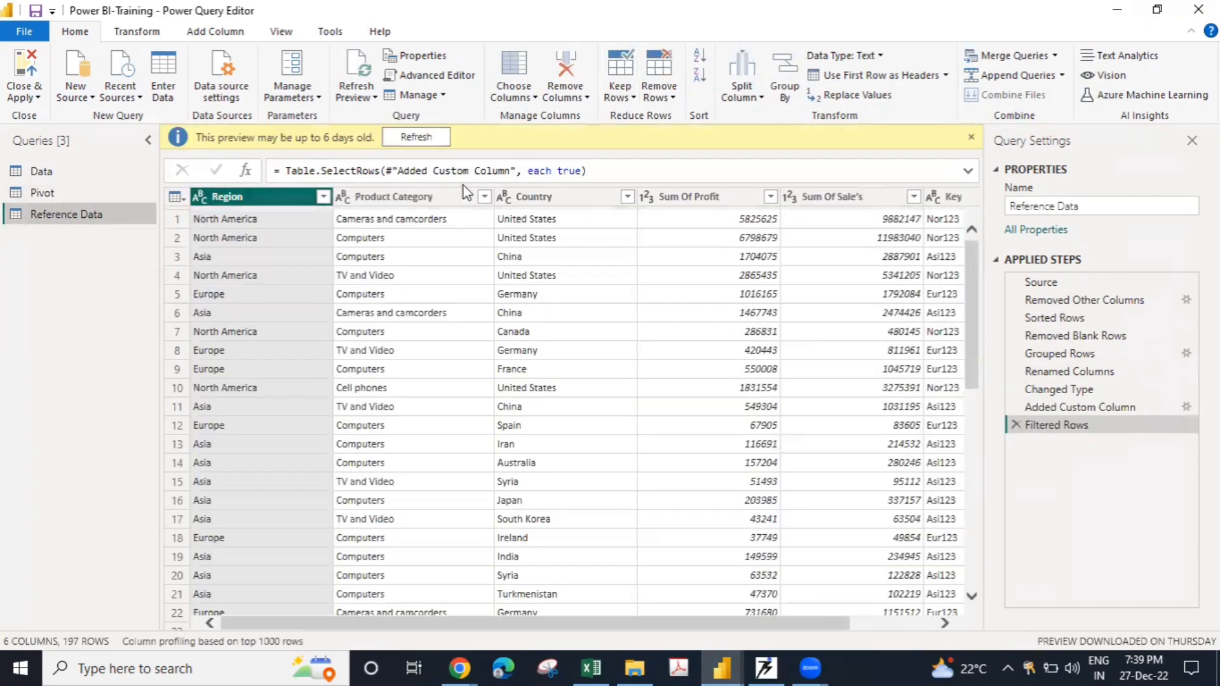
click(413, 138)
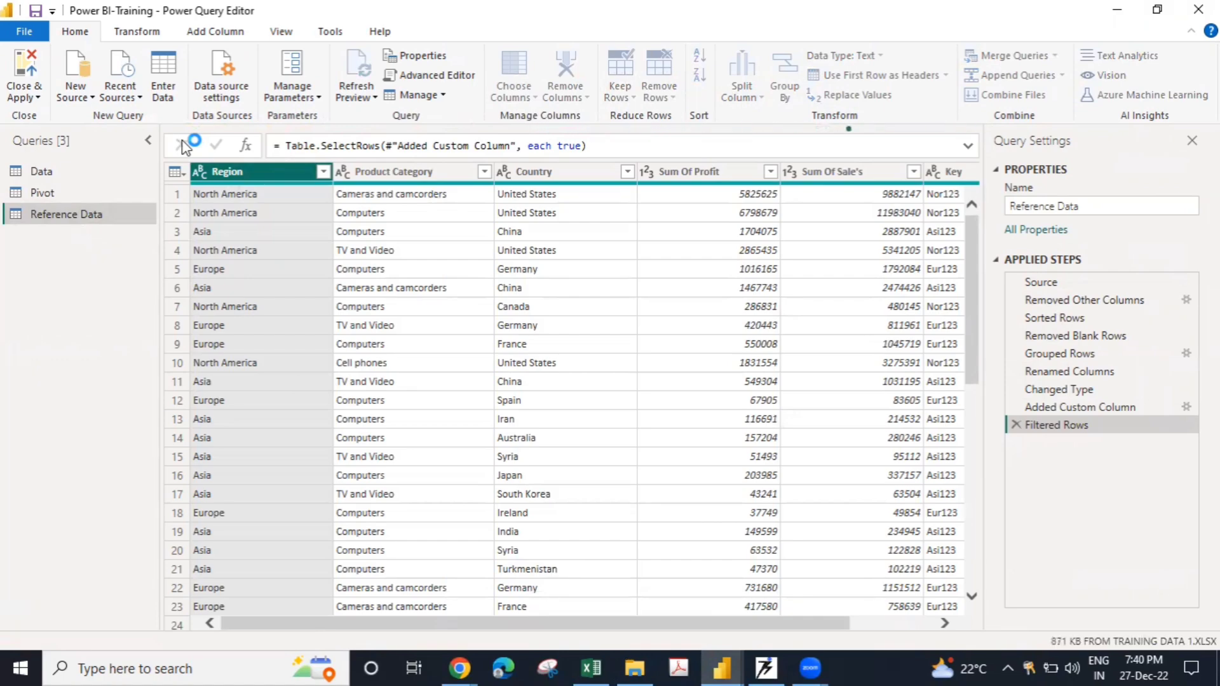
click(46, 193)
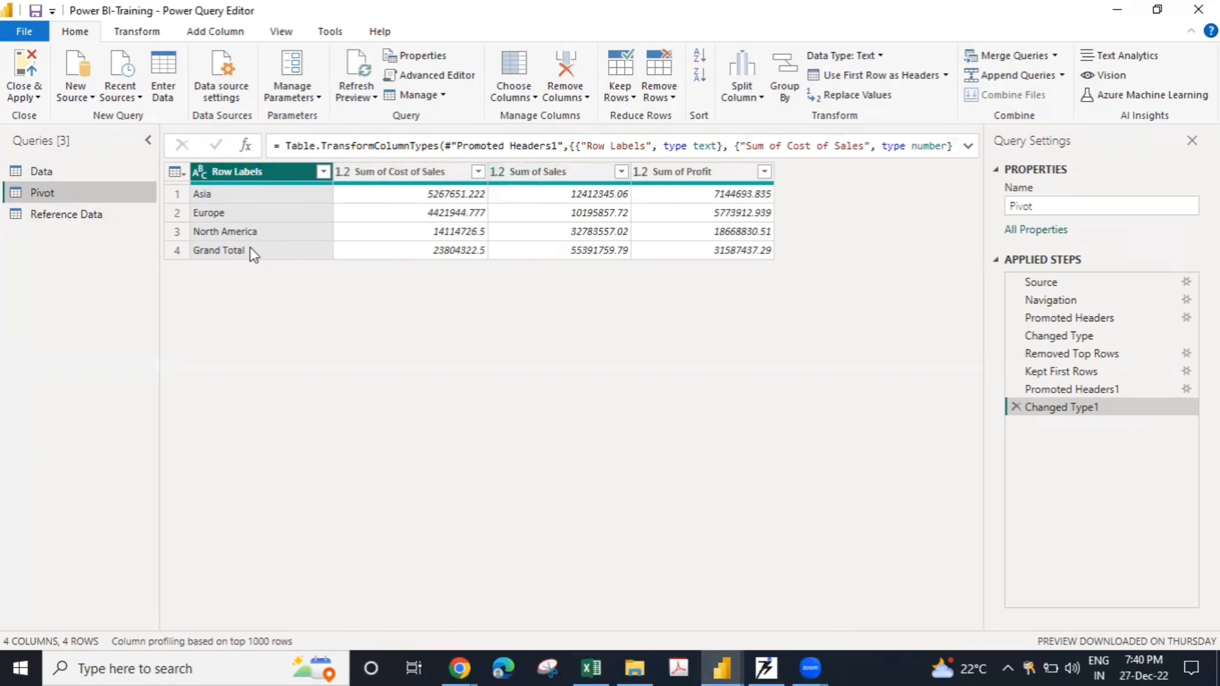
click(80, 216)
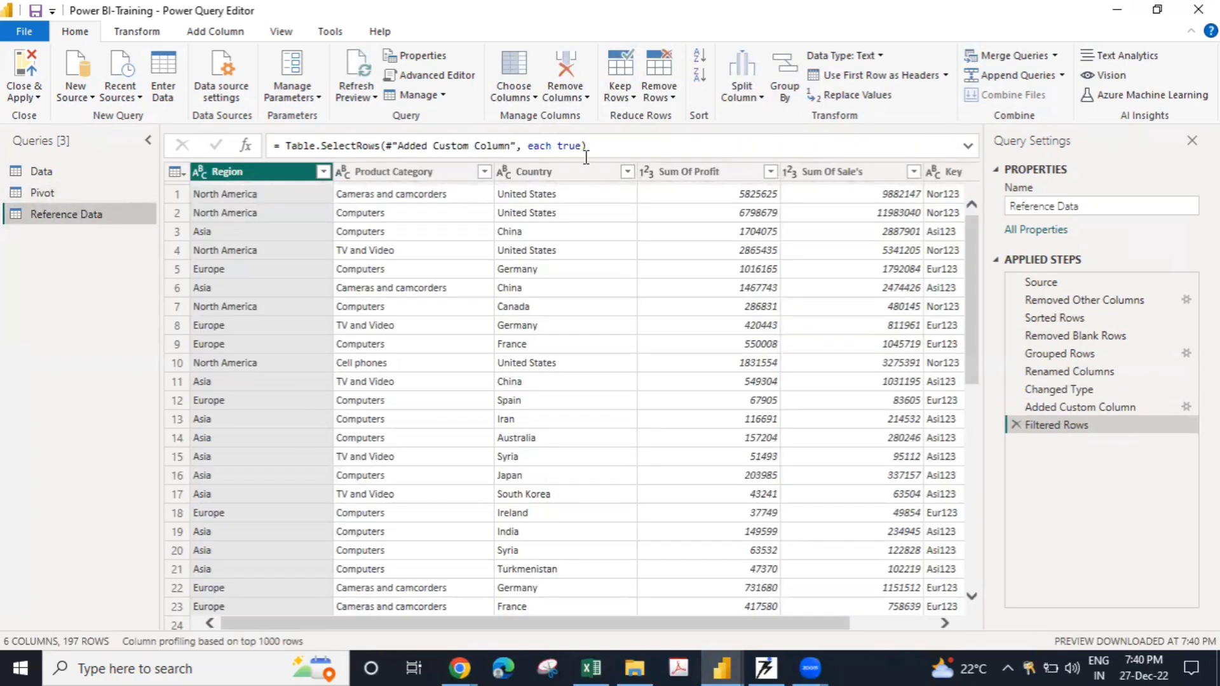
click(536, 99)
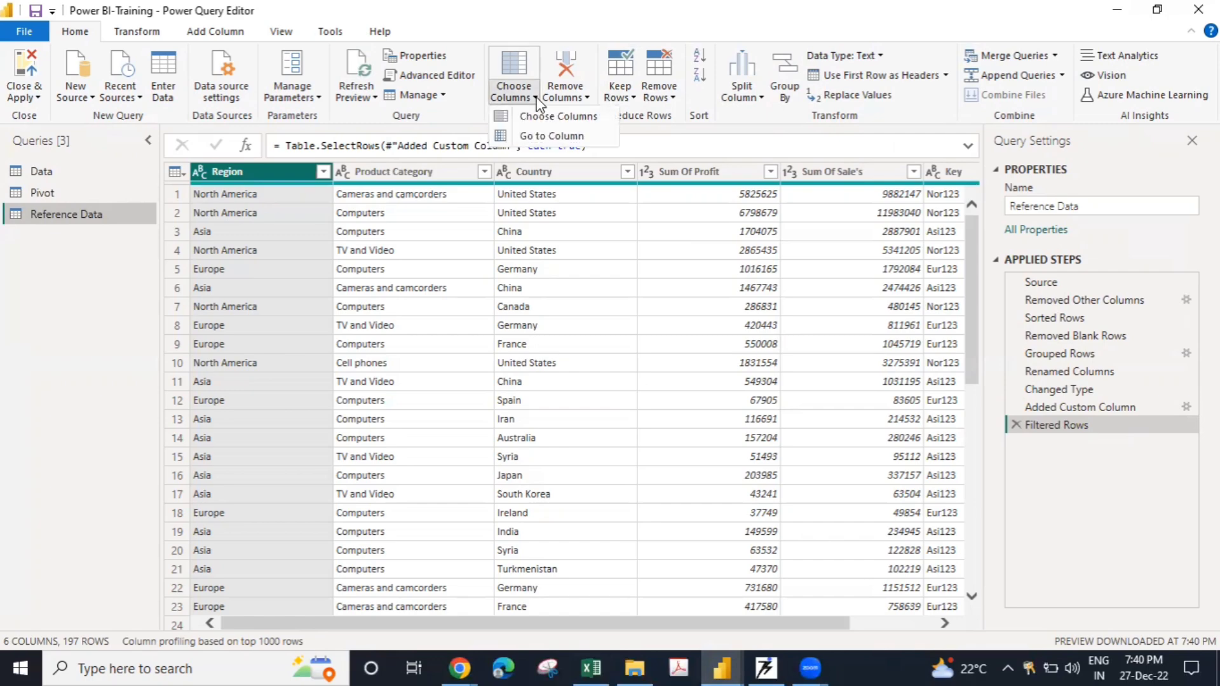
click(540, 117)
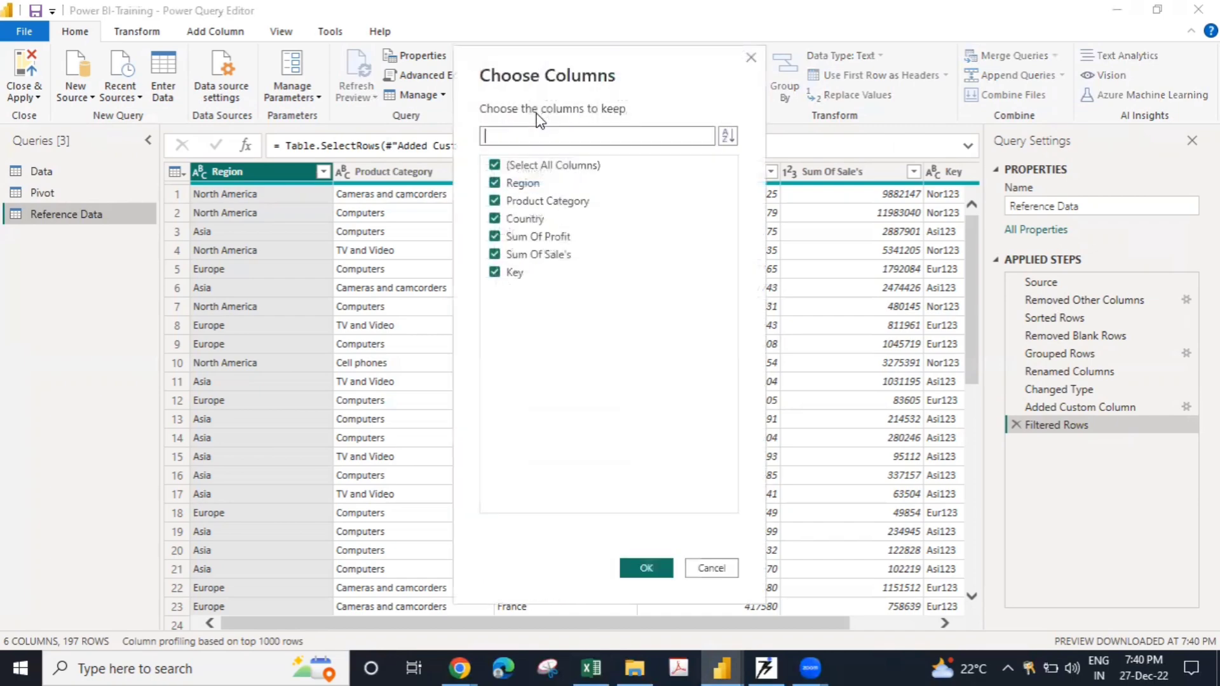
click(494, 165)
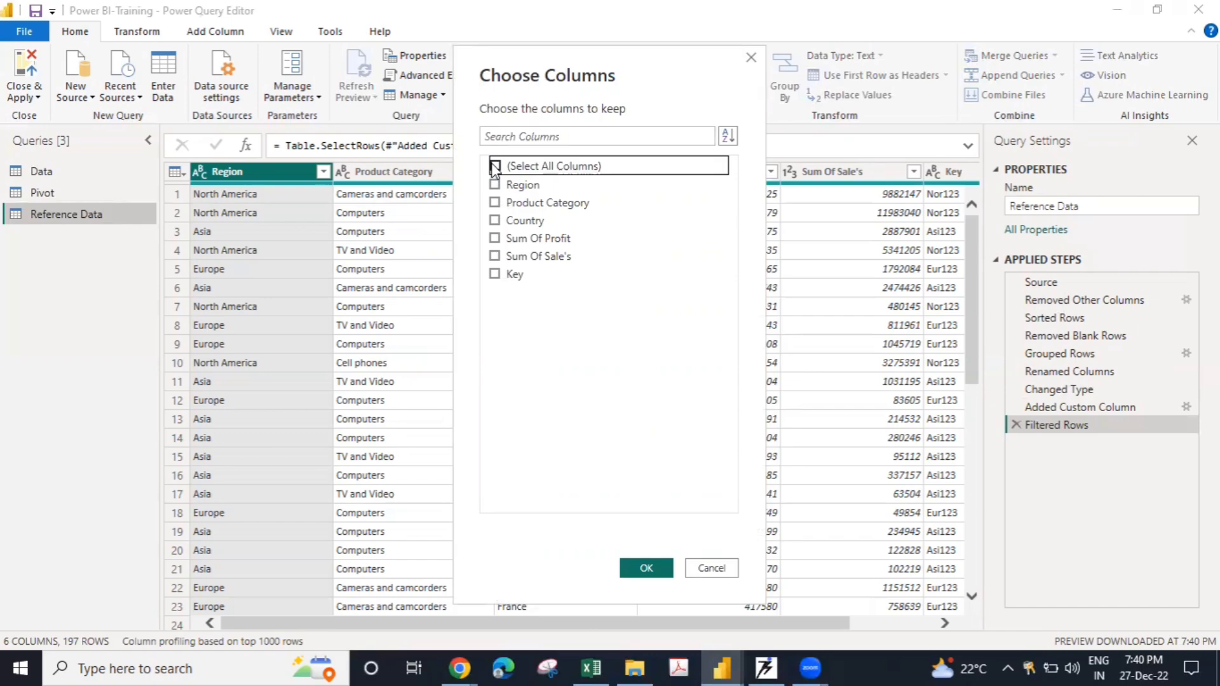
key(Escape)
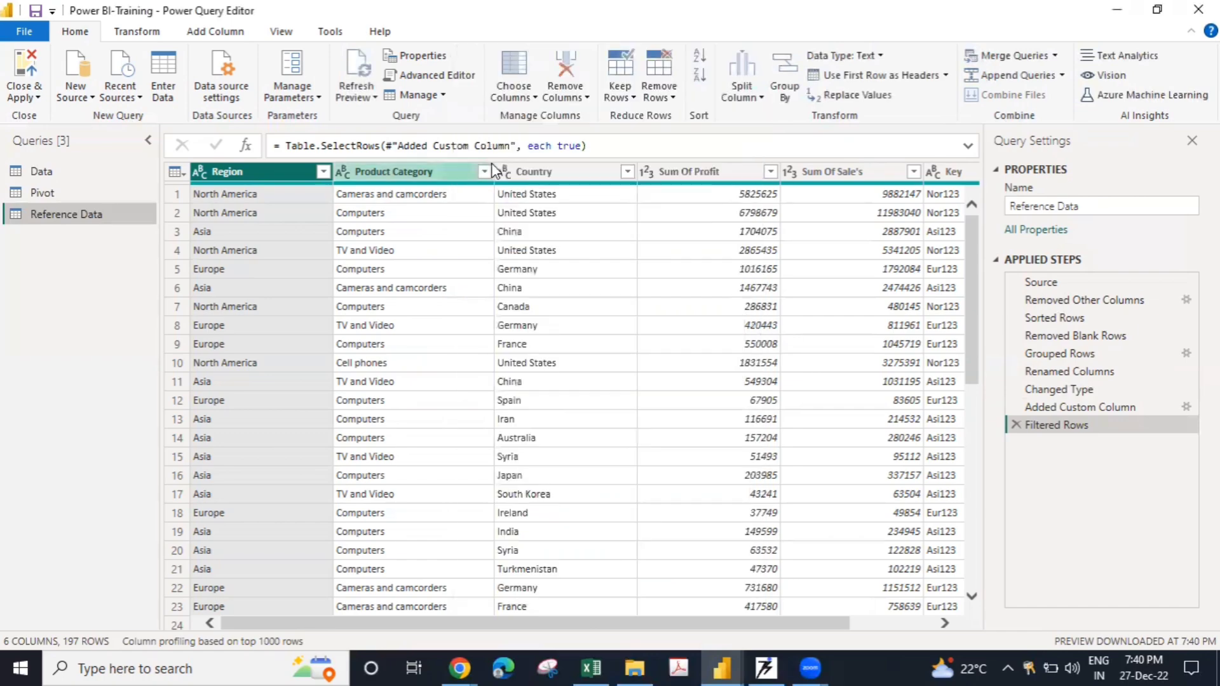
- Examine the Product Category, Country, Sum Of Profit, Sum Of Sale's and Key columns of the Reference Data query
click(393, 167)
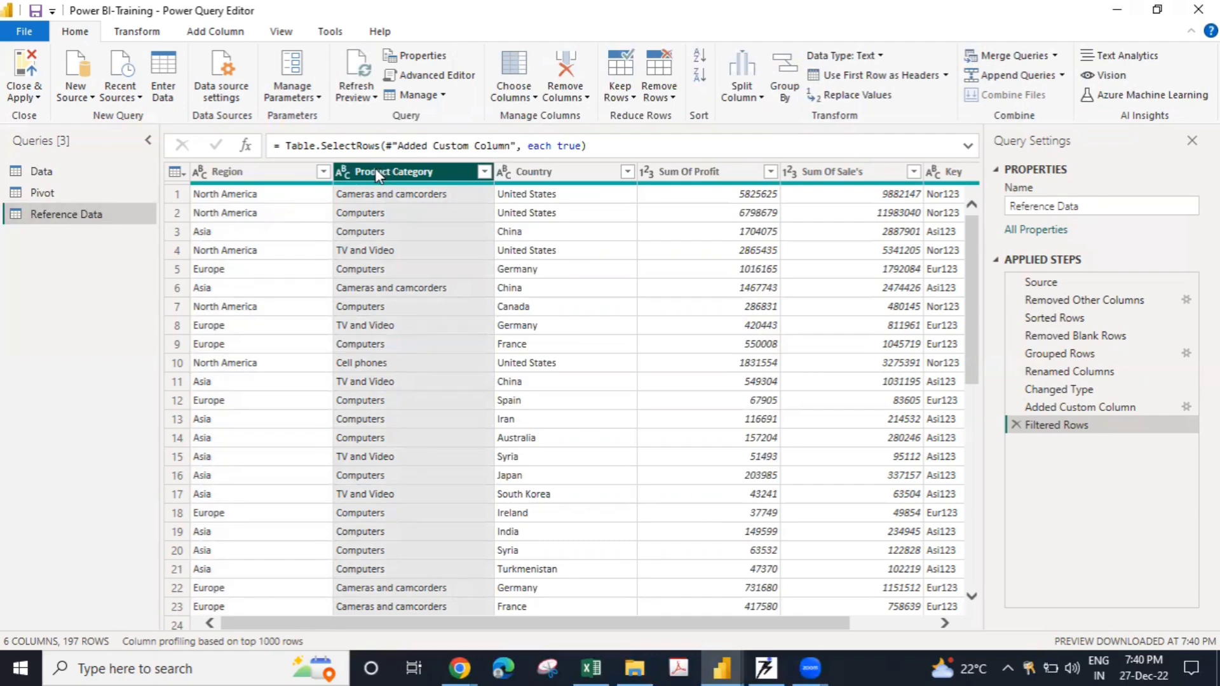
click(515, 177)
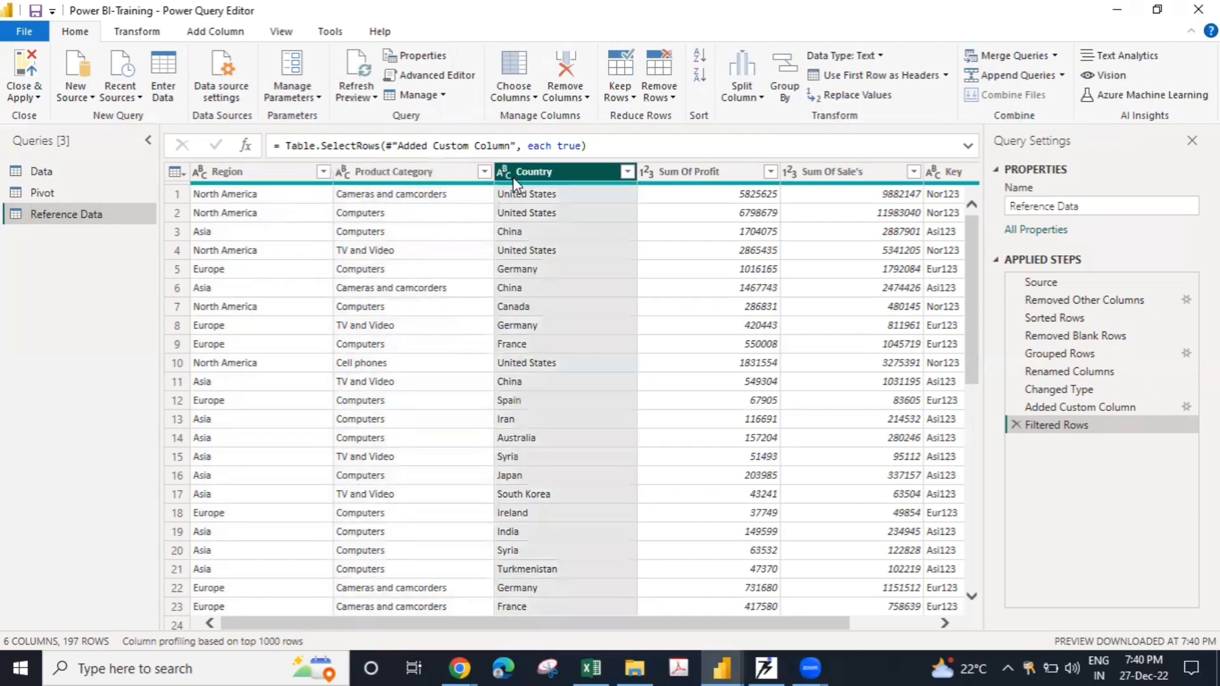
click(715, 177)
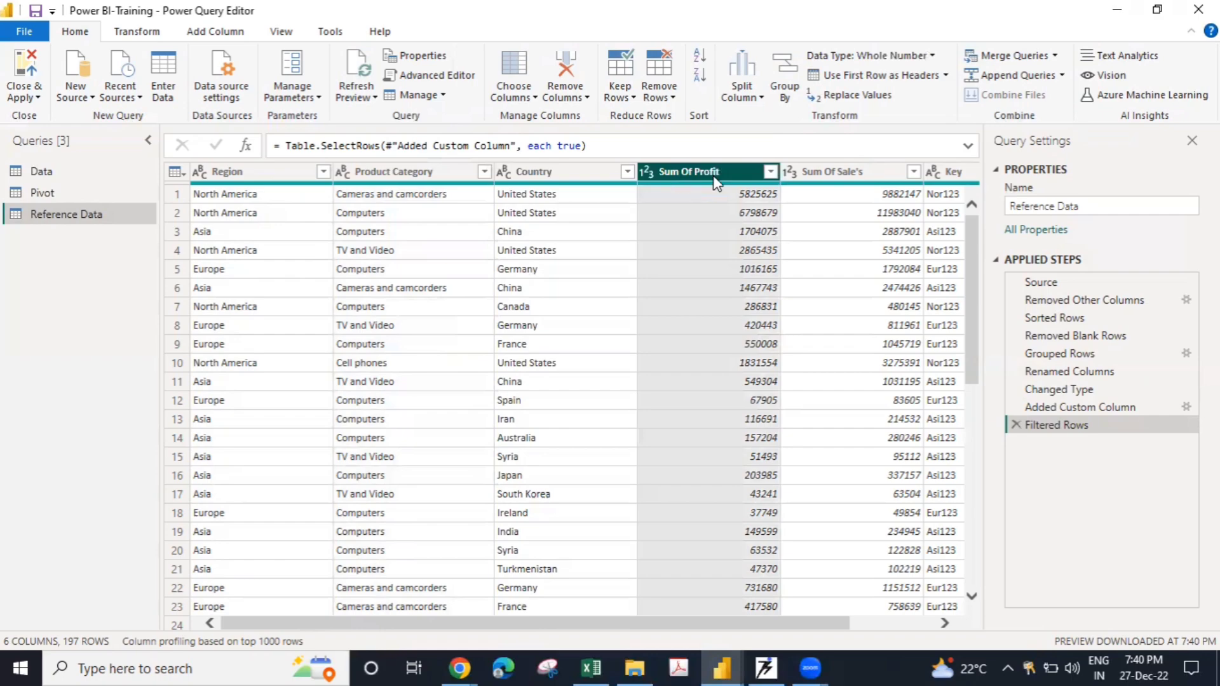
click(826, 179)
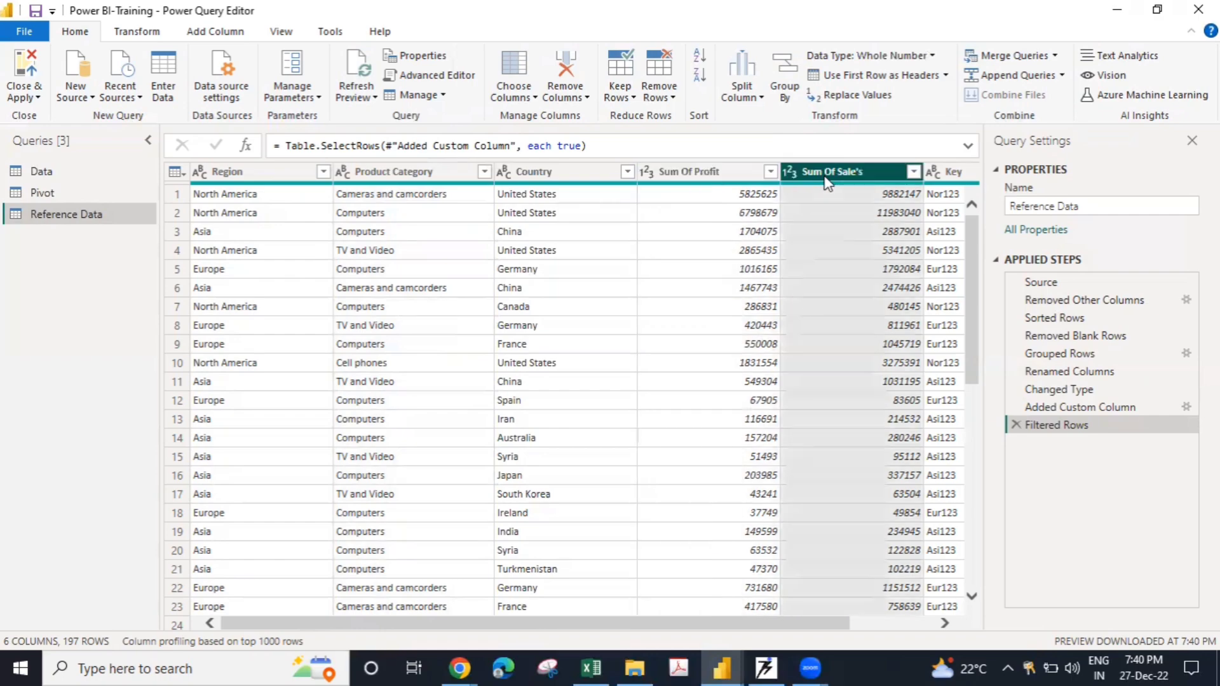
click(946, 184)
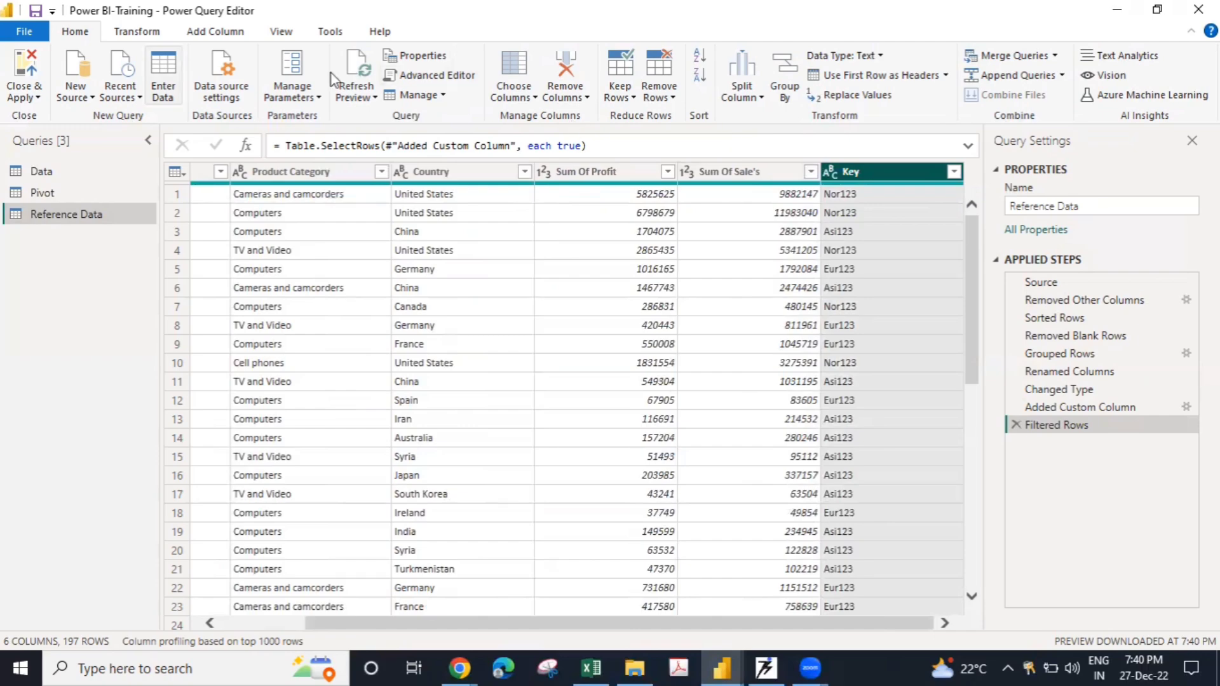
click(204, 35)
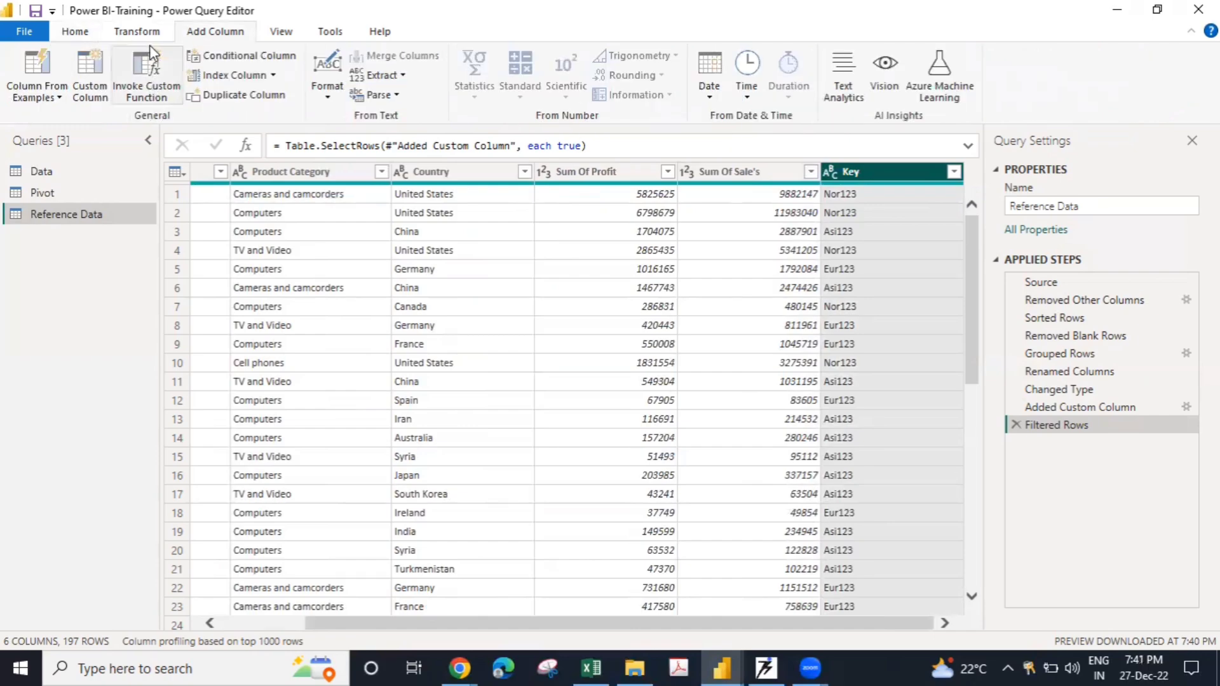
click(76, 33)
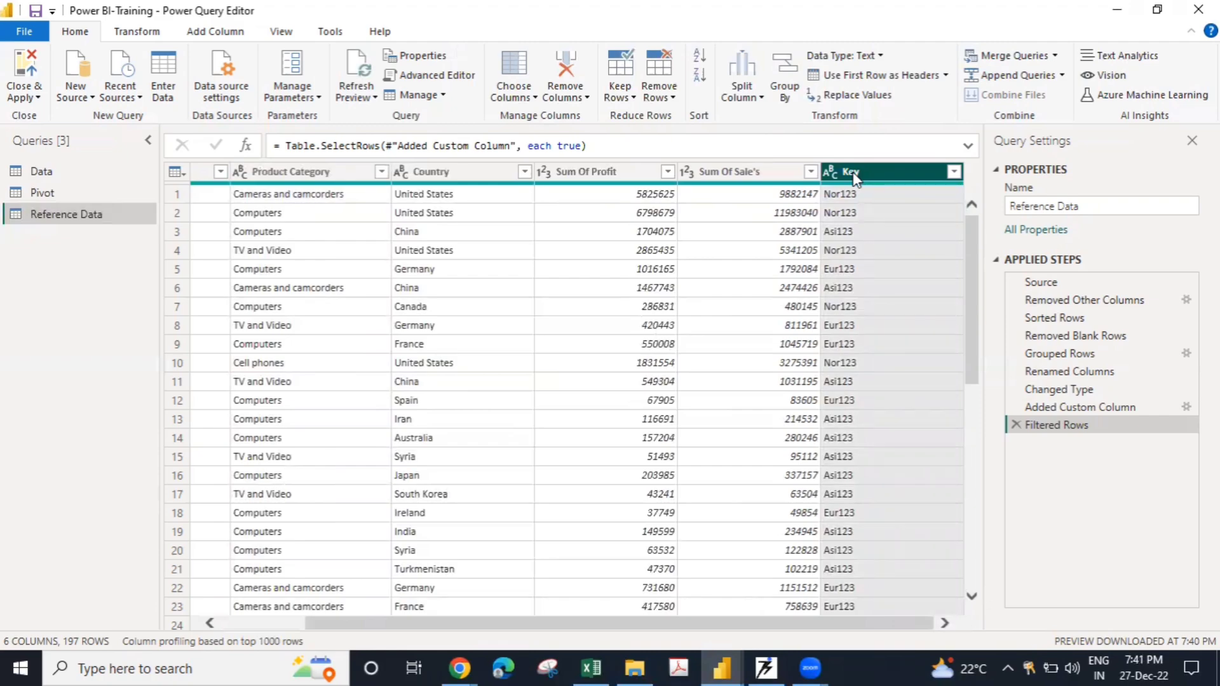
- Remove the Filtered Rows and Added Custom Column steps from the Reference Data query, and check the Pivot query's columns
click(1015, 426)
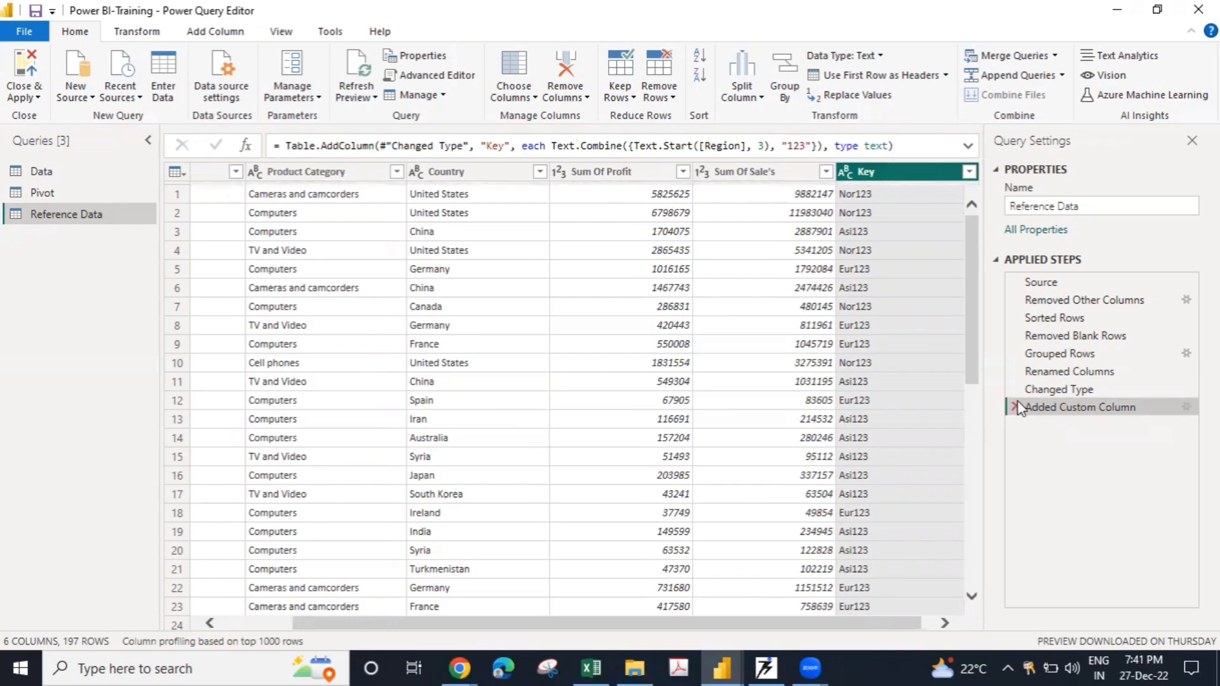
click(1014, 407)
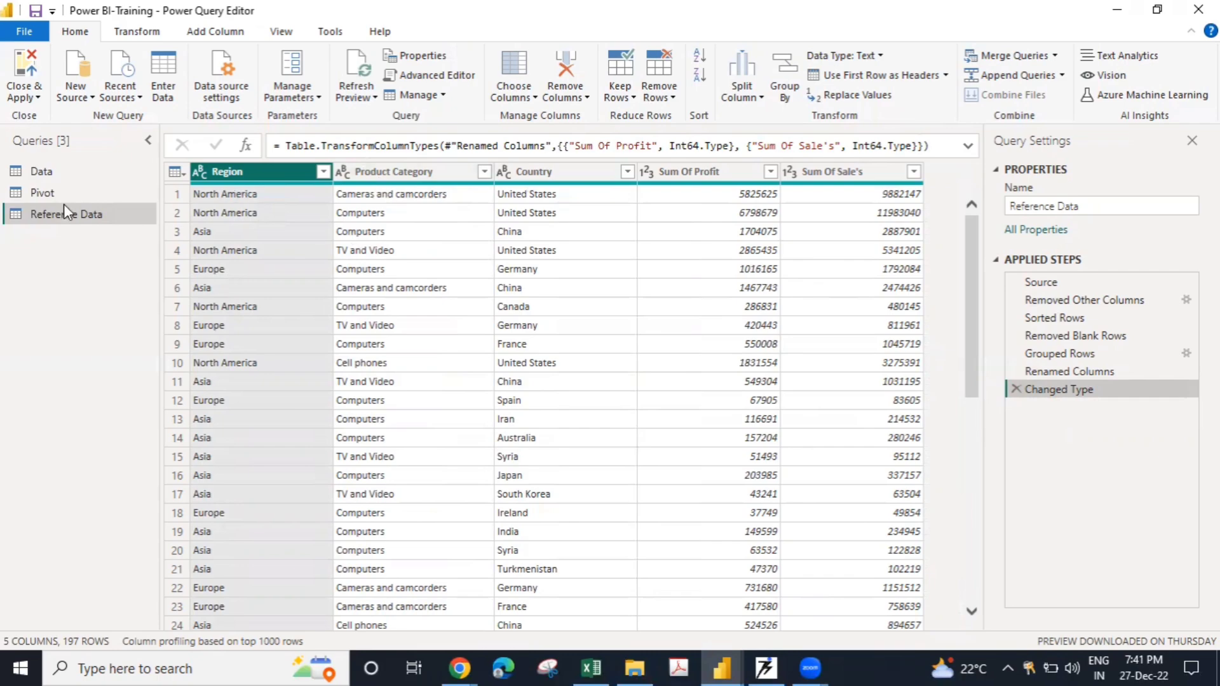
click(41, 196)
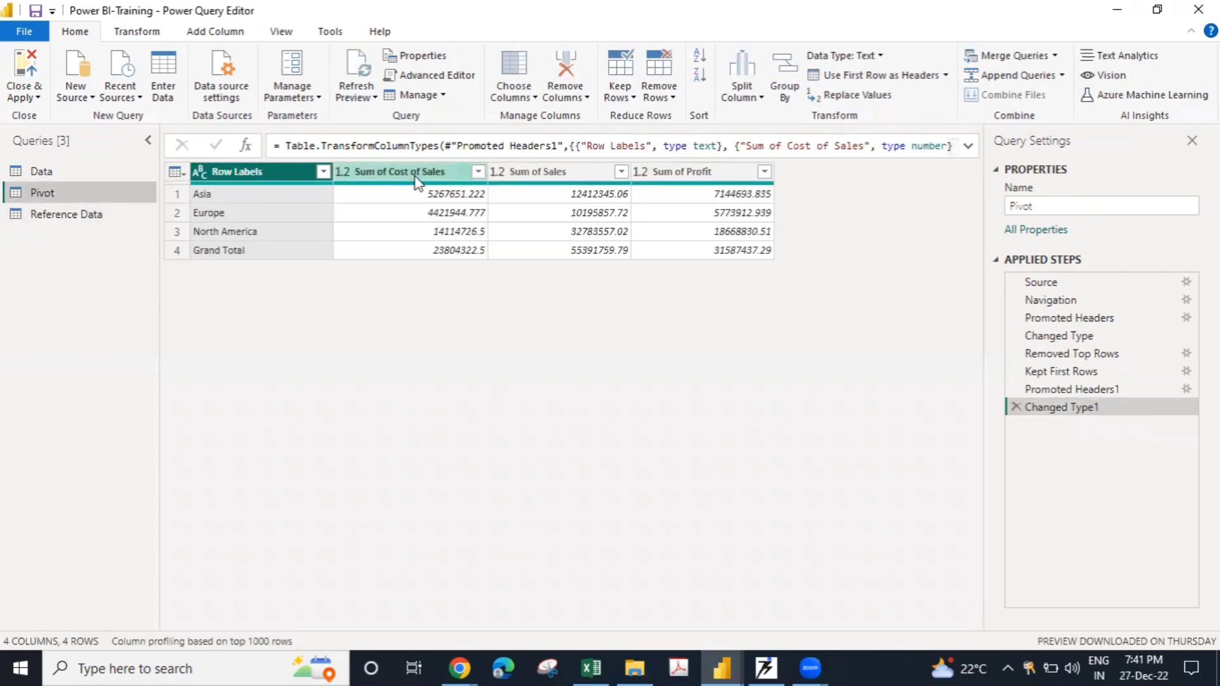
click(74, 216)
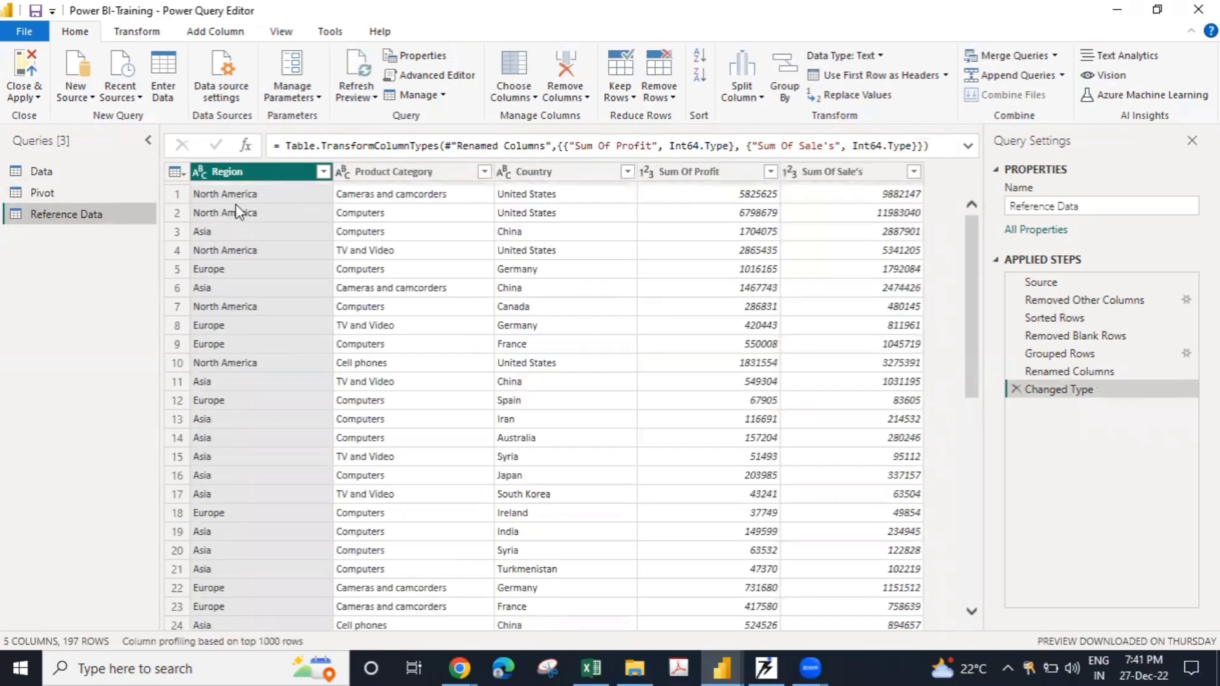
- Set up a basic Group By on Region in Reference Data, using the Sum operation on the Sum Of Profit column
click(786, 89)
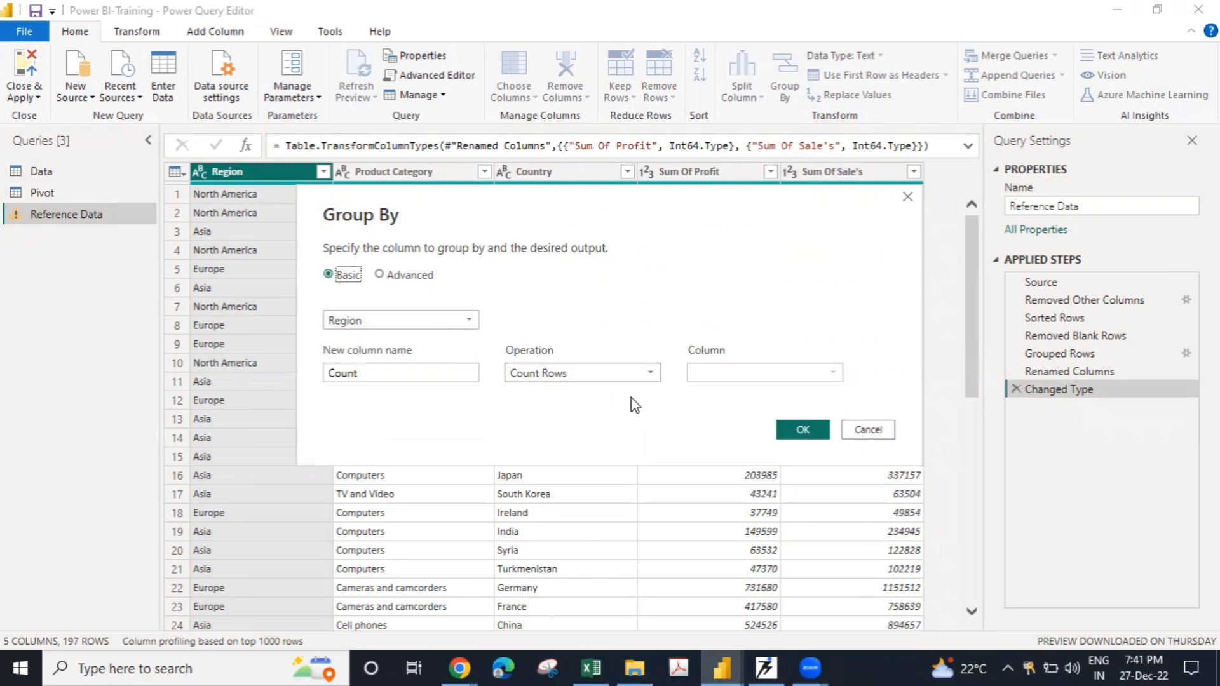
click(650, 375)
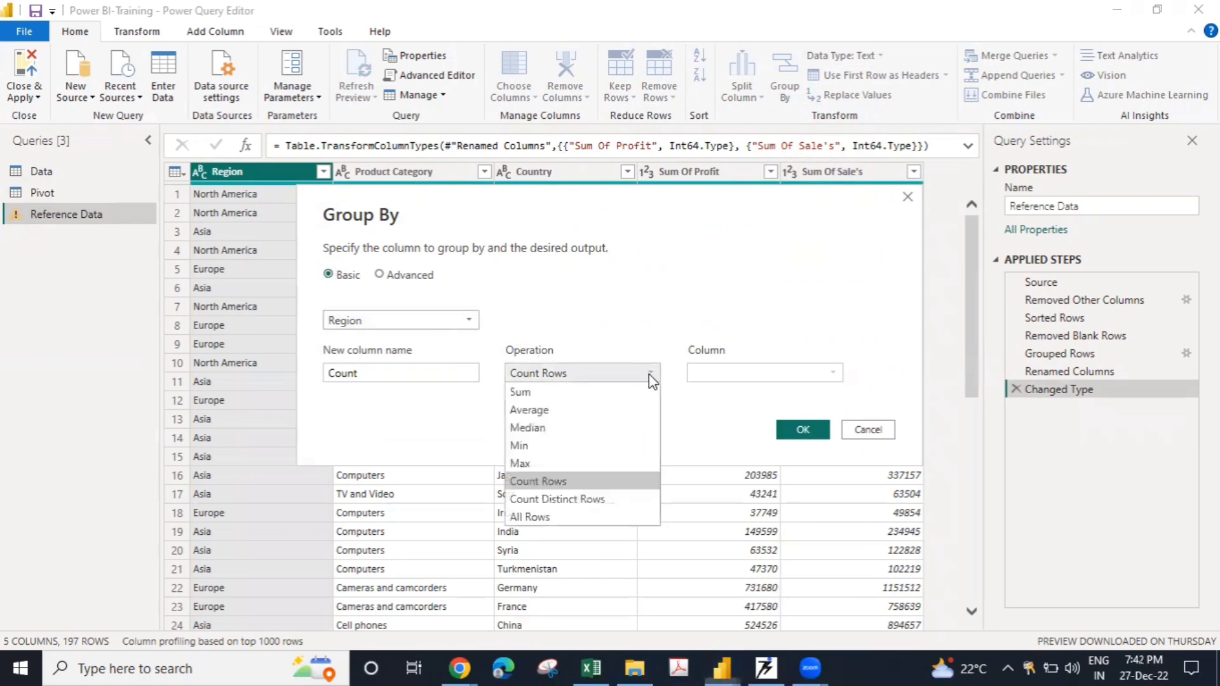
click(590, 394)
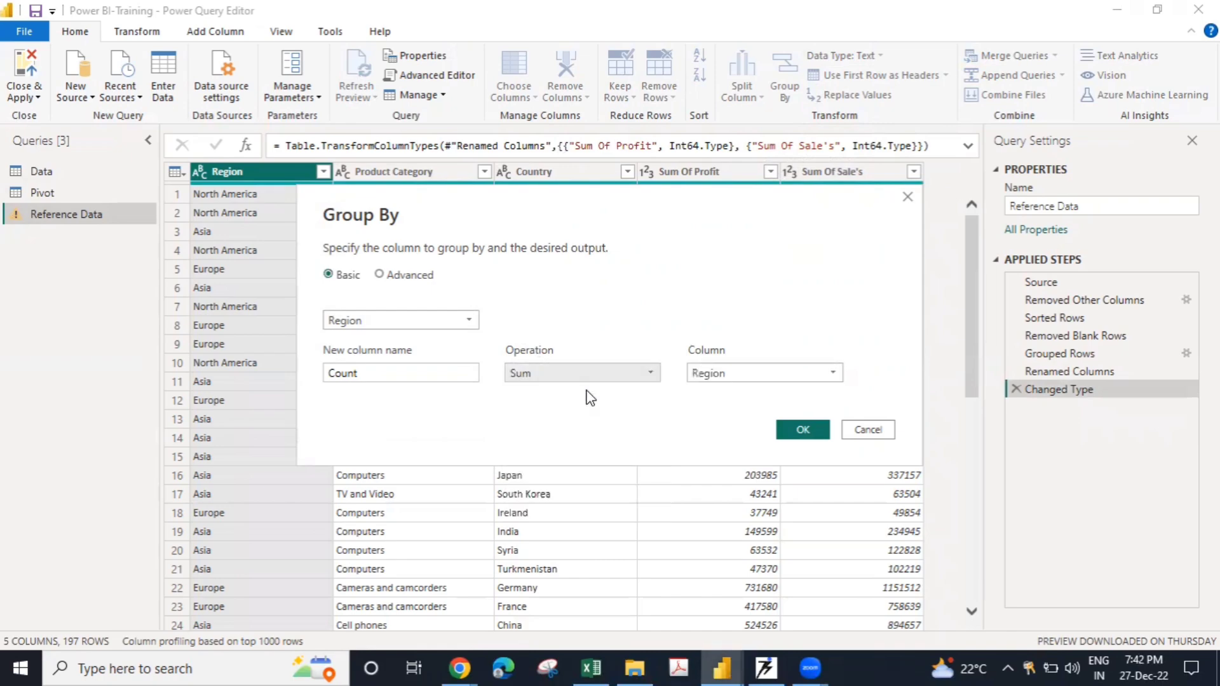
click(798, 371)
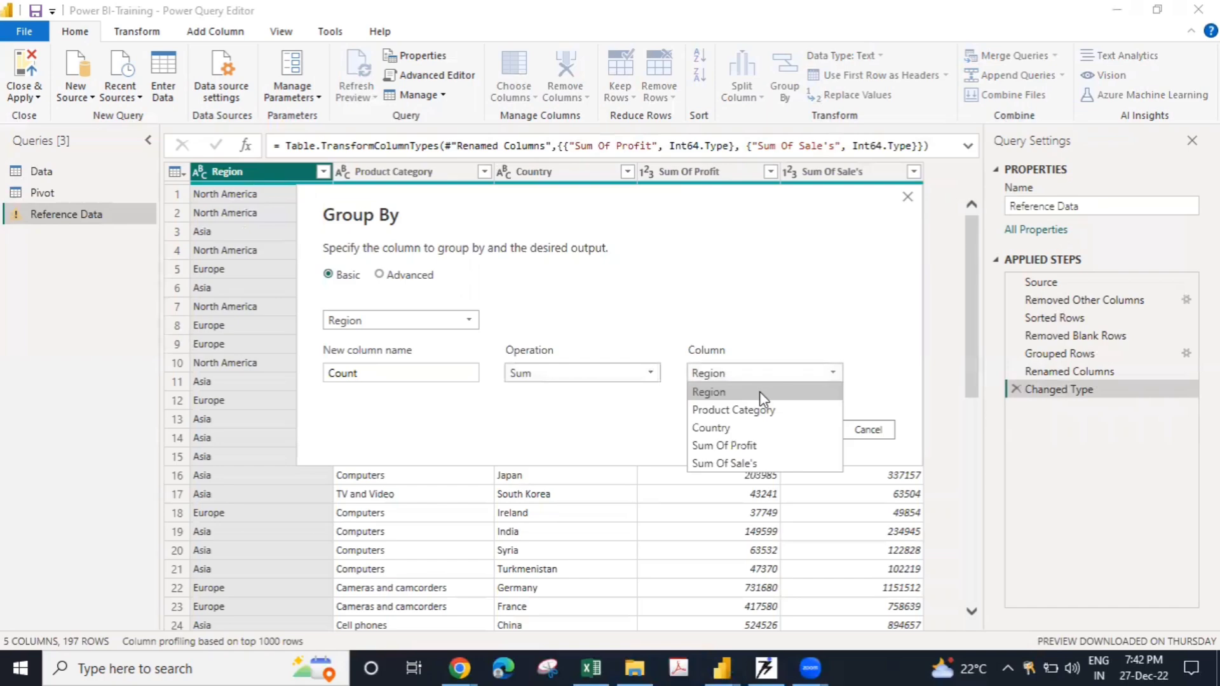
click(742, 447)
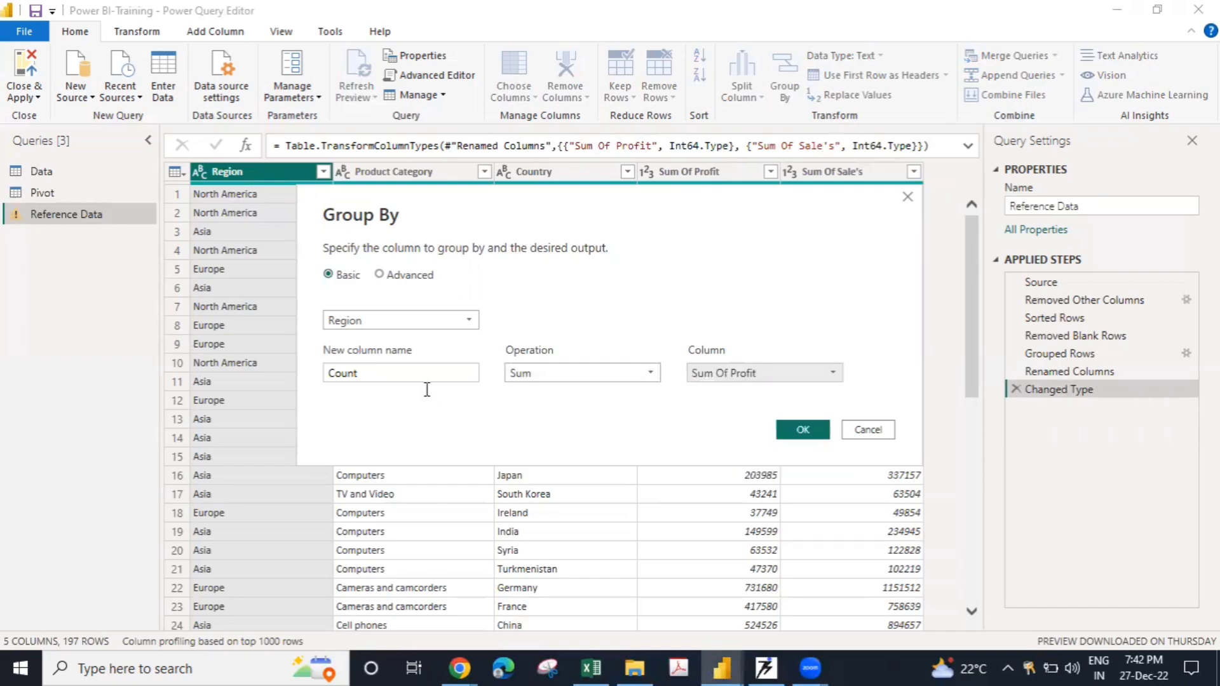
- Name the aggregated column Sum Of Profit and apply the grouping
click(384, 371)
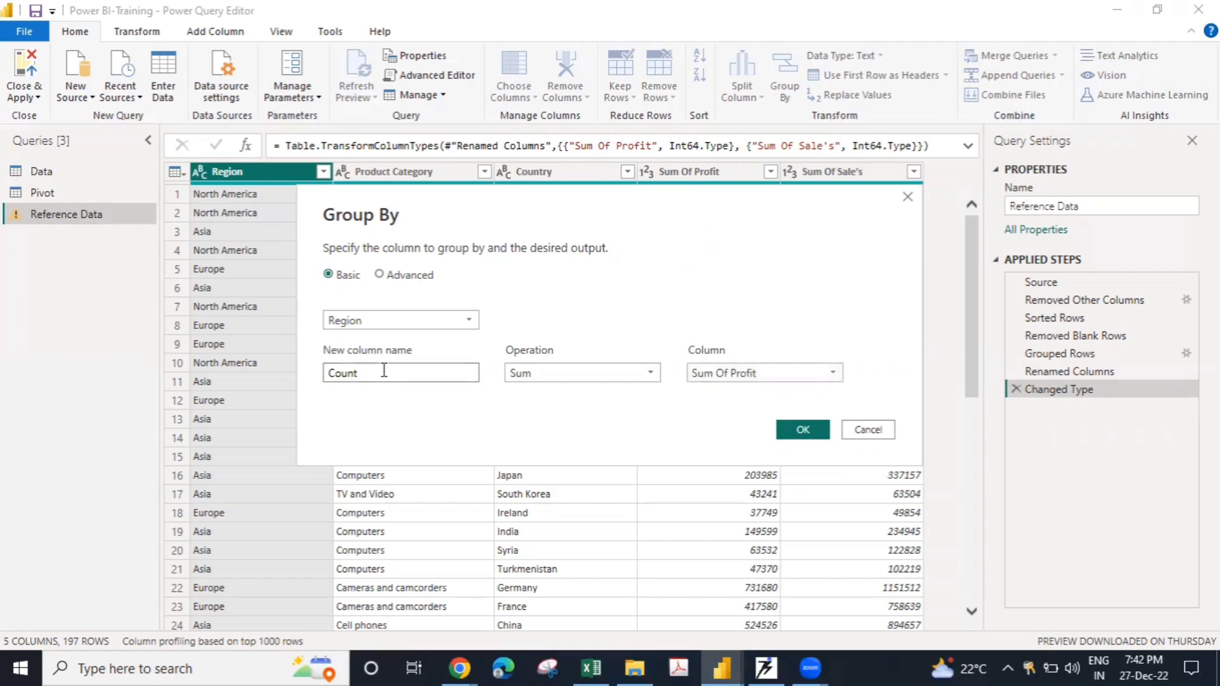
double_click(384, 371)
key(BackSpace)
text(Sum Of Sal)
key(BackSpace)
key(BackSpace)
key(BackSpace)
text(Profit)
click(804, 429)
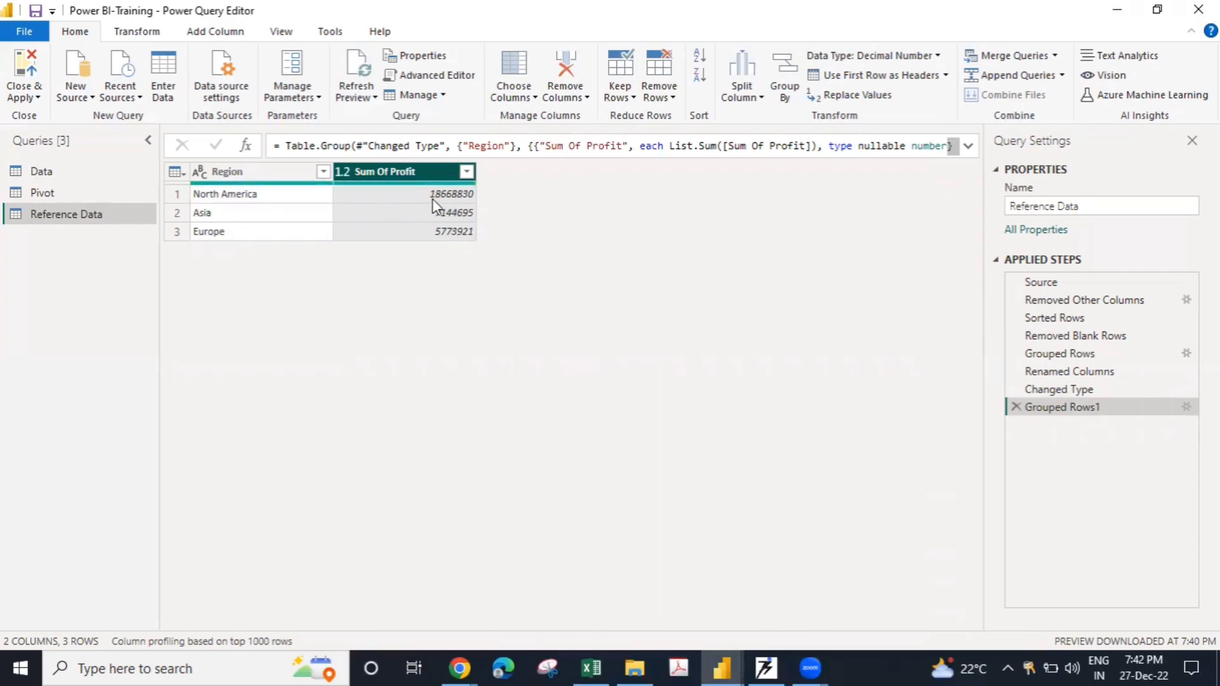
- Check the Pivot query, then switch Reference Data's Grouped Rows1 step to advanced grouping and add Country as a second grouping column
click(56, 193)
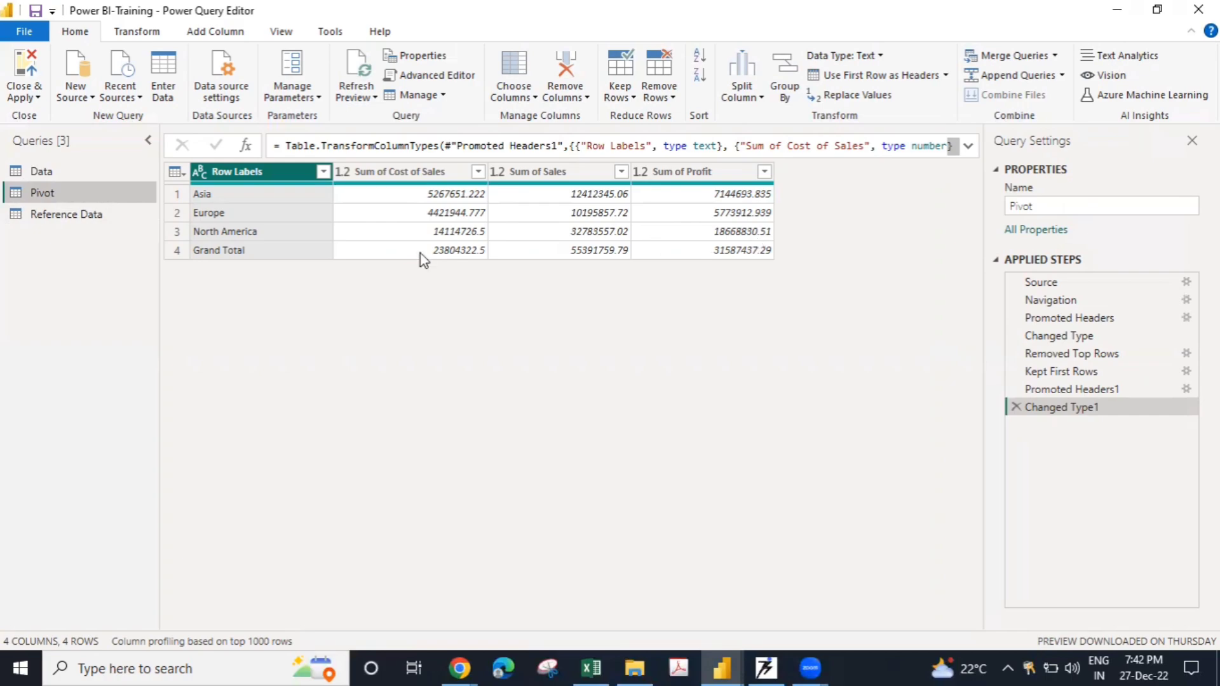
click(66, 215)
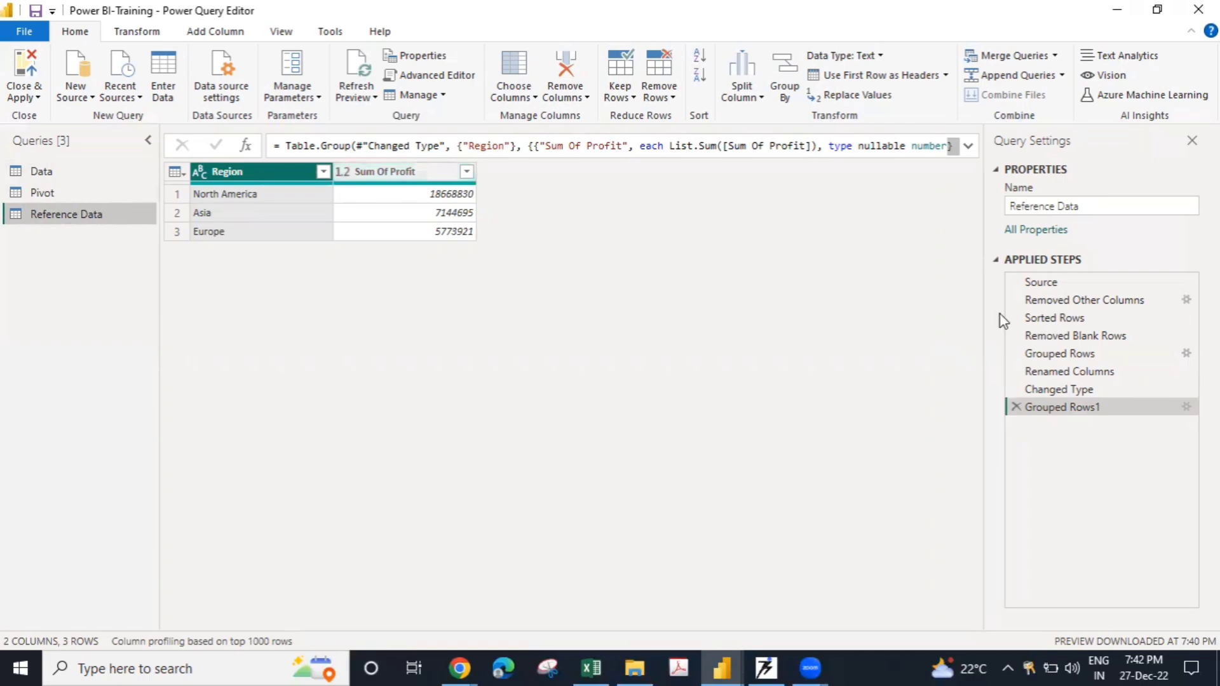
click(1185, 407)
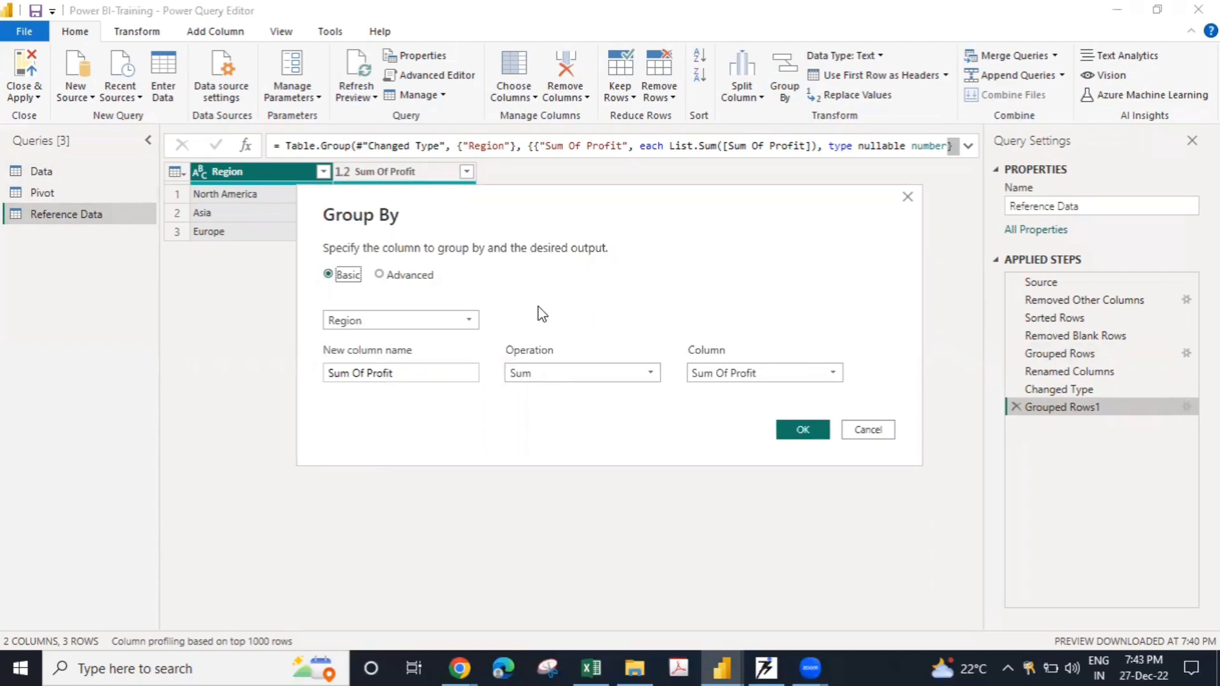
click(380, 276)
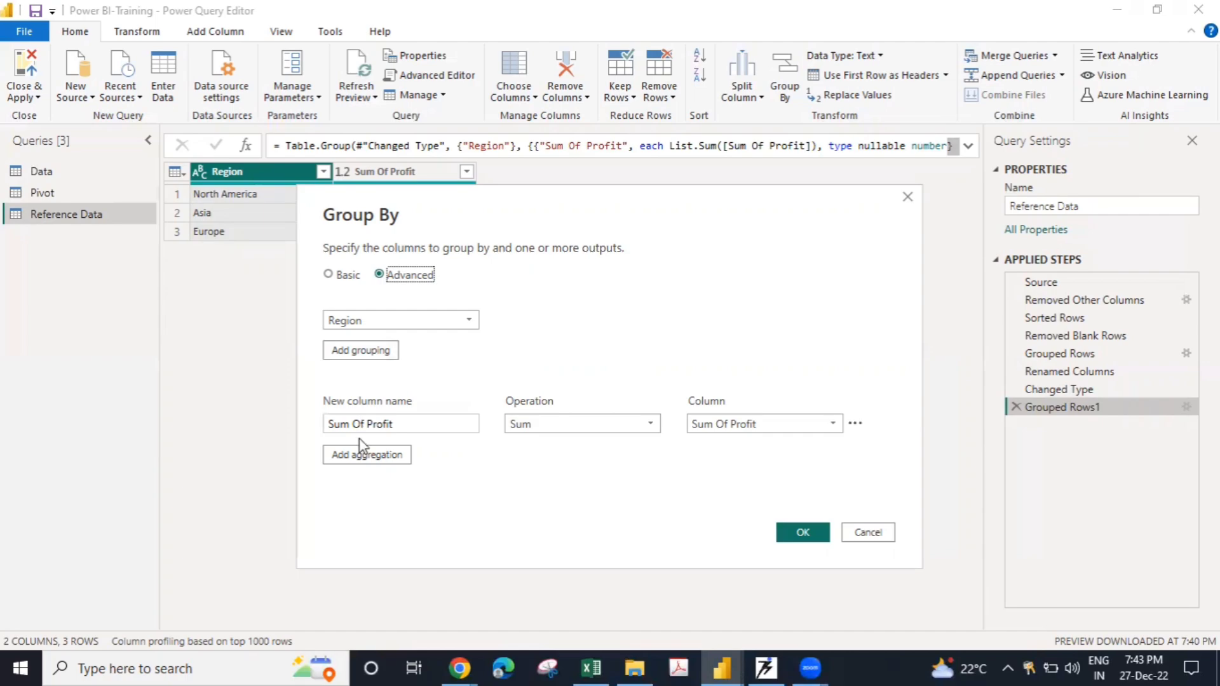
click(375, 350)
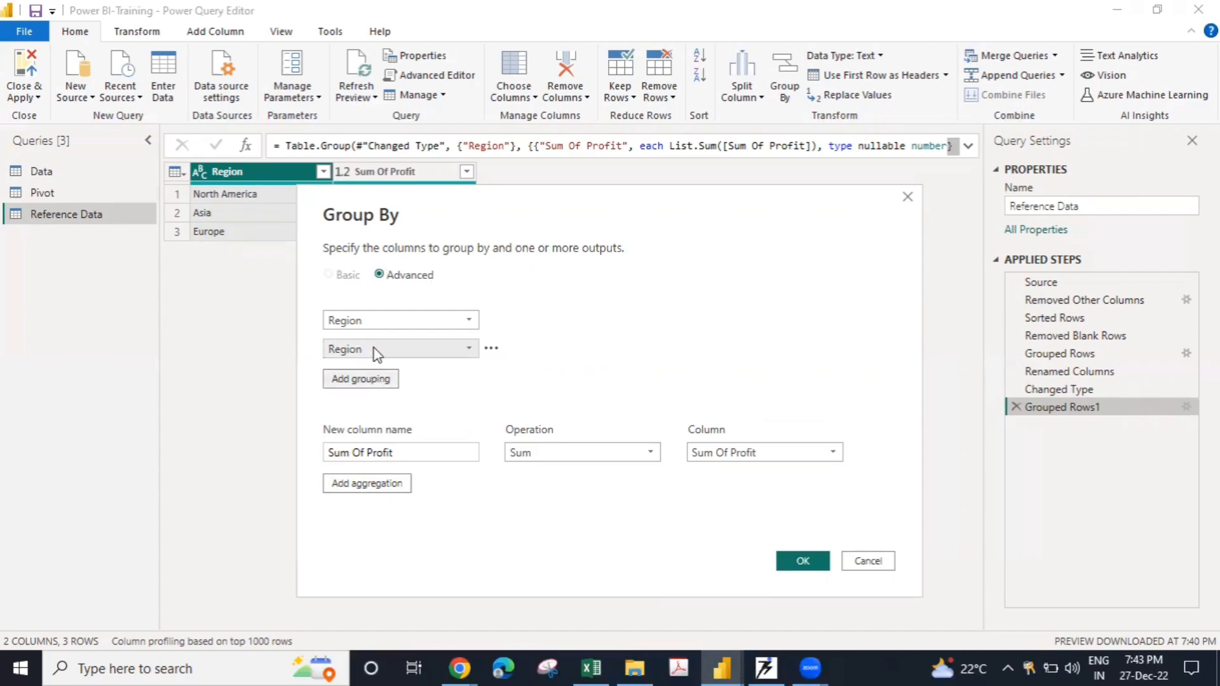
click(463, 347)
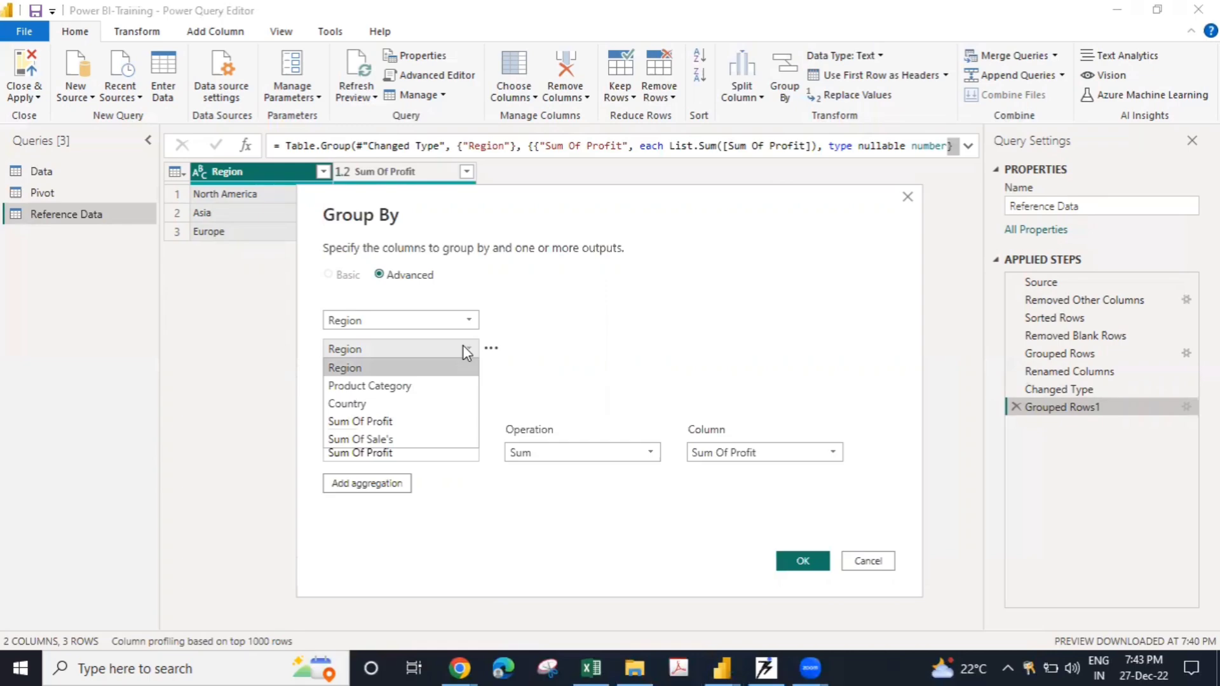
click(359, 404)
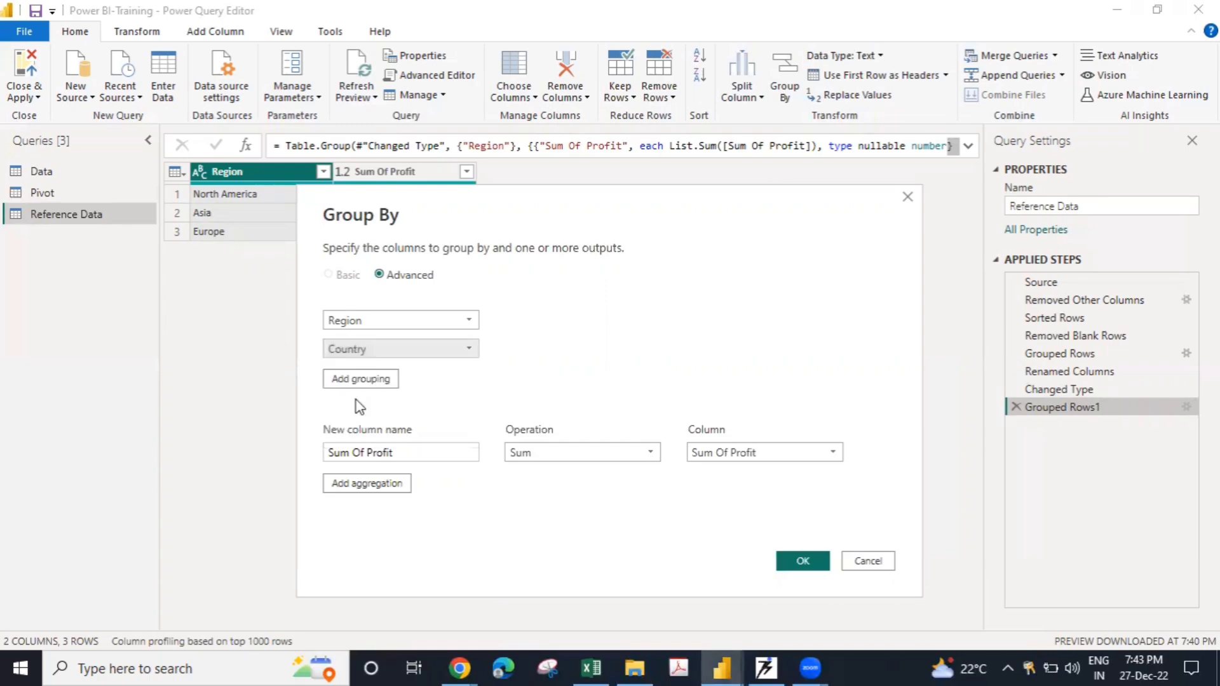
- Add a second aggregation to the Group By settings and name its new column Sum Of Sales
click(372, 485)
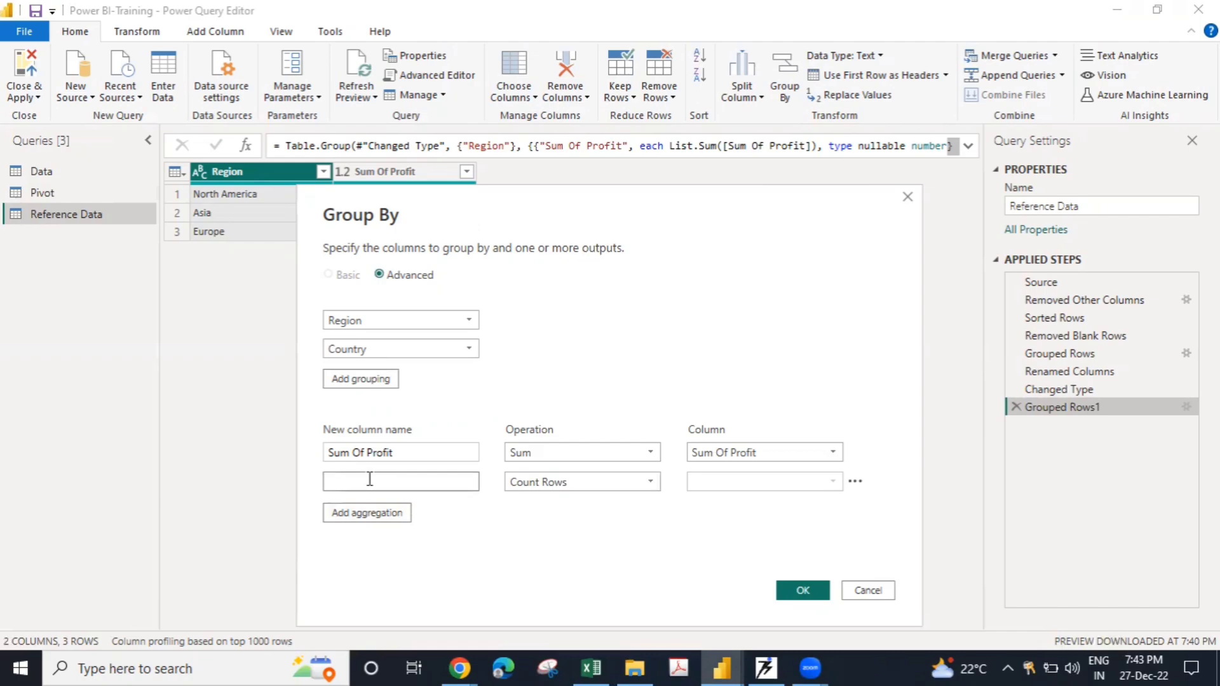
text(Sum Of Profit)
key(BackSpace)
key(BackSpace)
key(BackSpace)
key(BackSpace)
key(BackSpace)
key(BackSpace)
text(Sales)
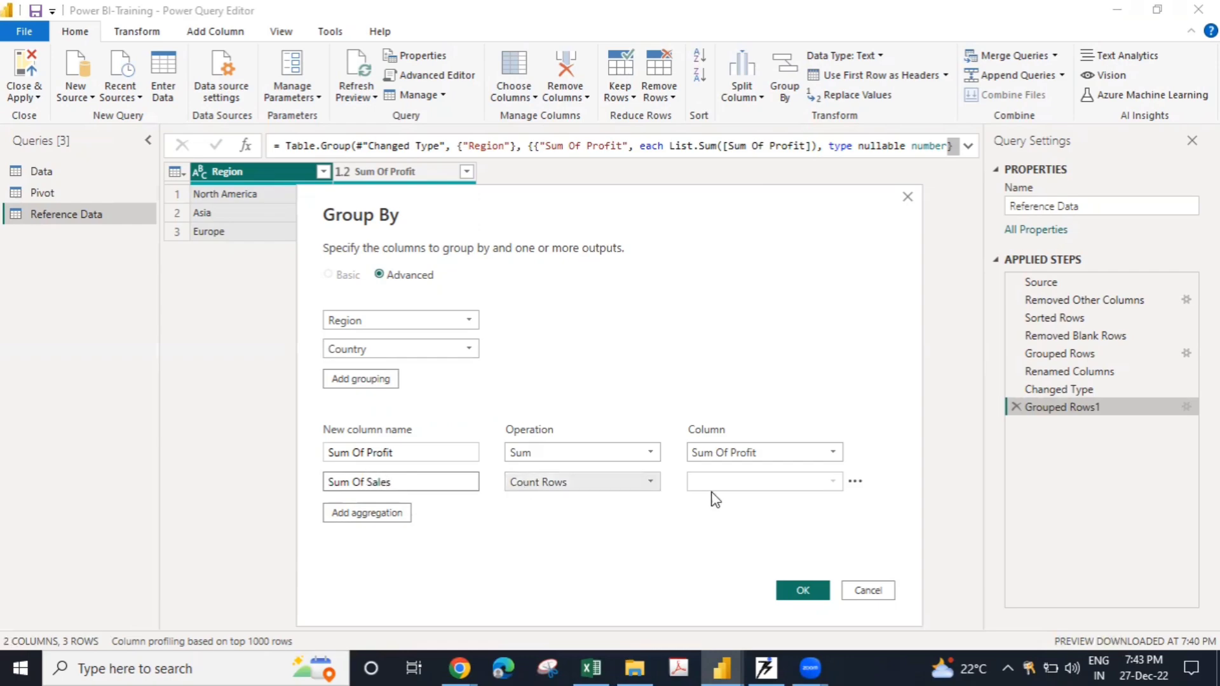
- Set the Sum Of Sales aggregation to the Sum operation on the Sum Of Sale's column and apply the grouping
click(639, 482)
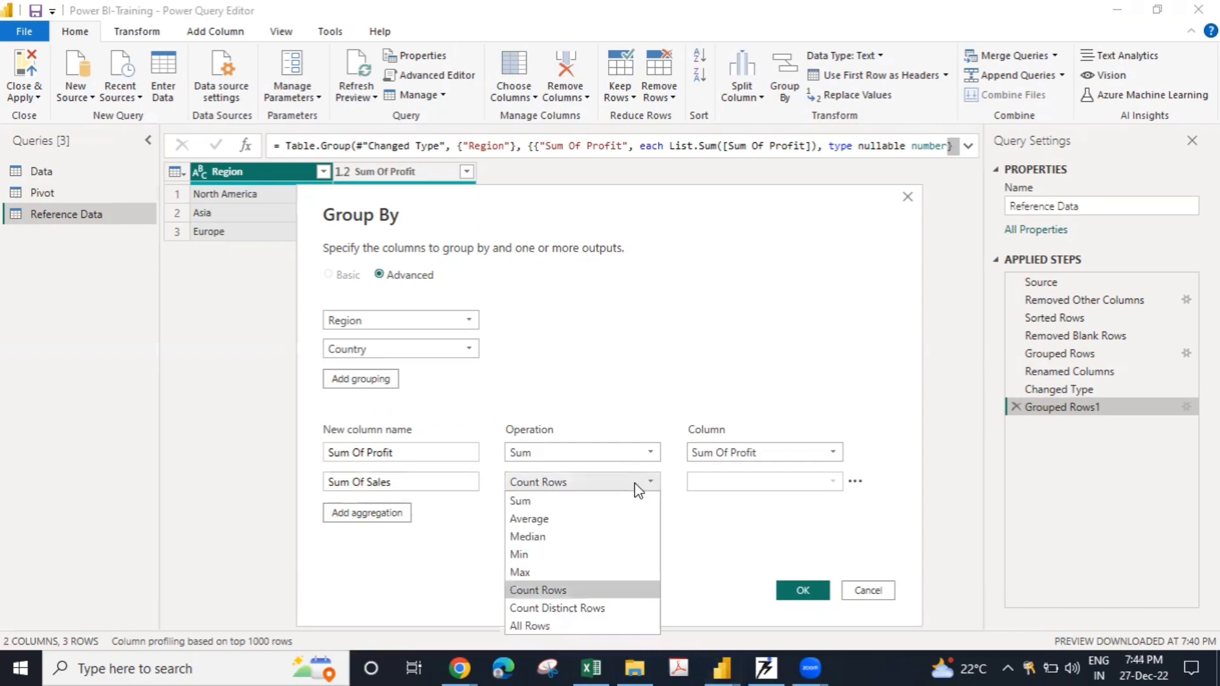
click(552, 501)
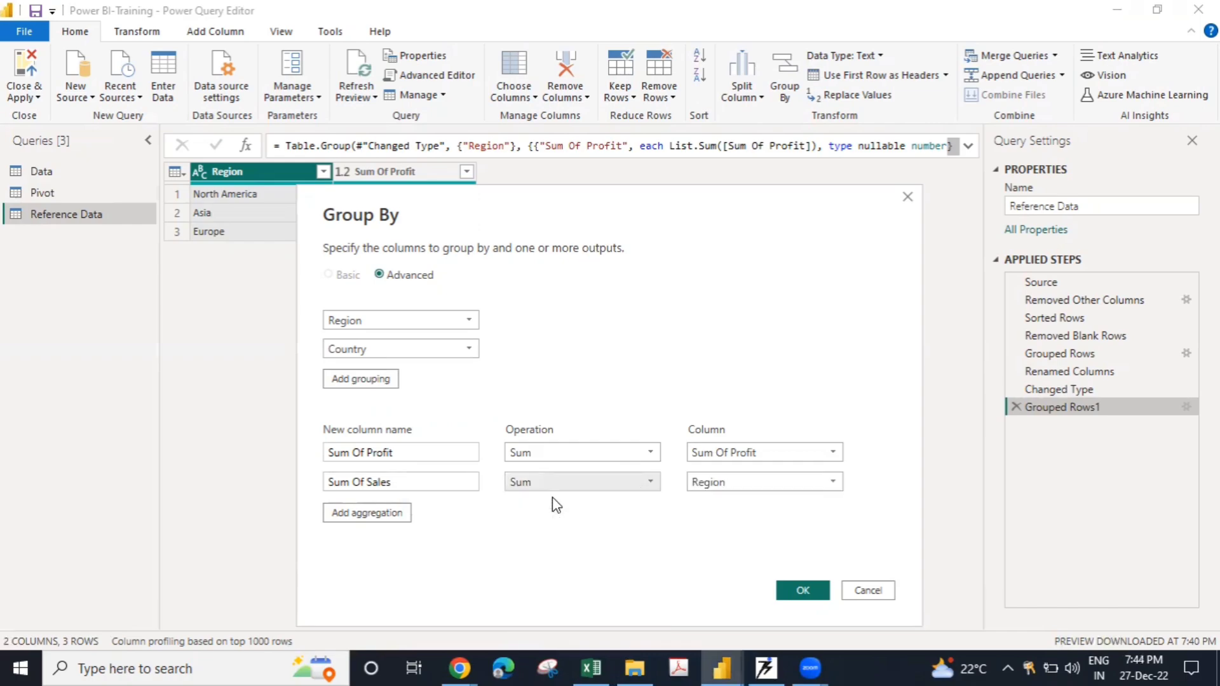
click(733, 485)
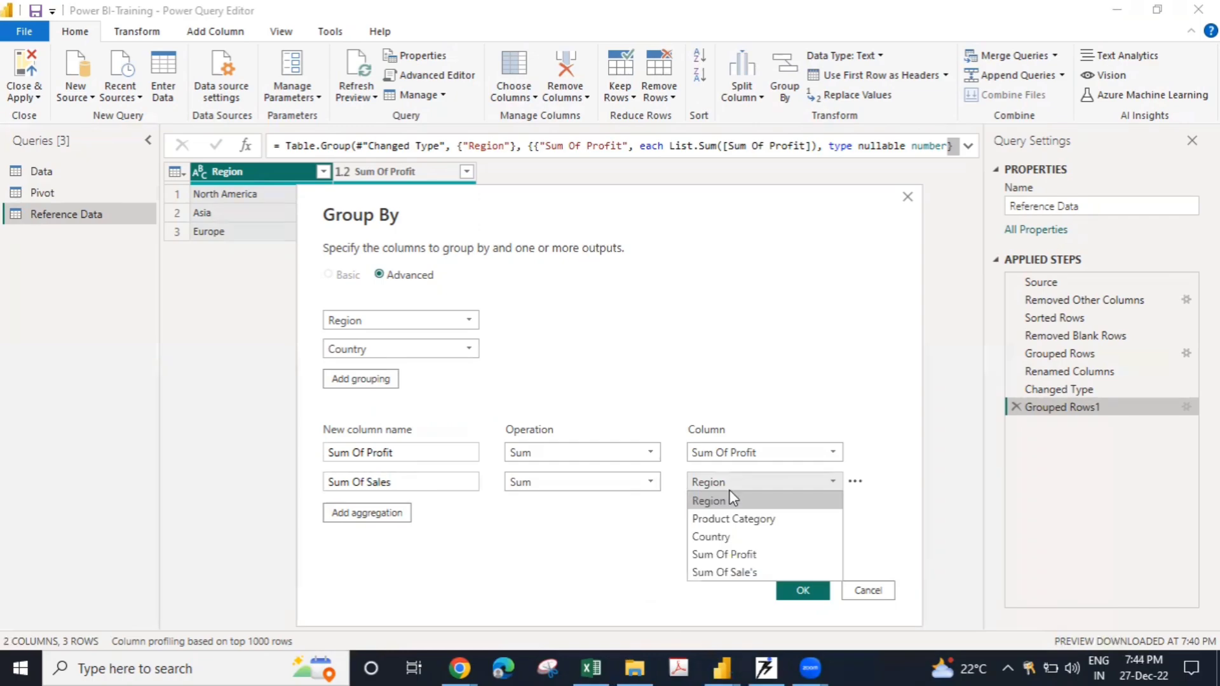
click(735, 573)
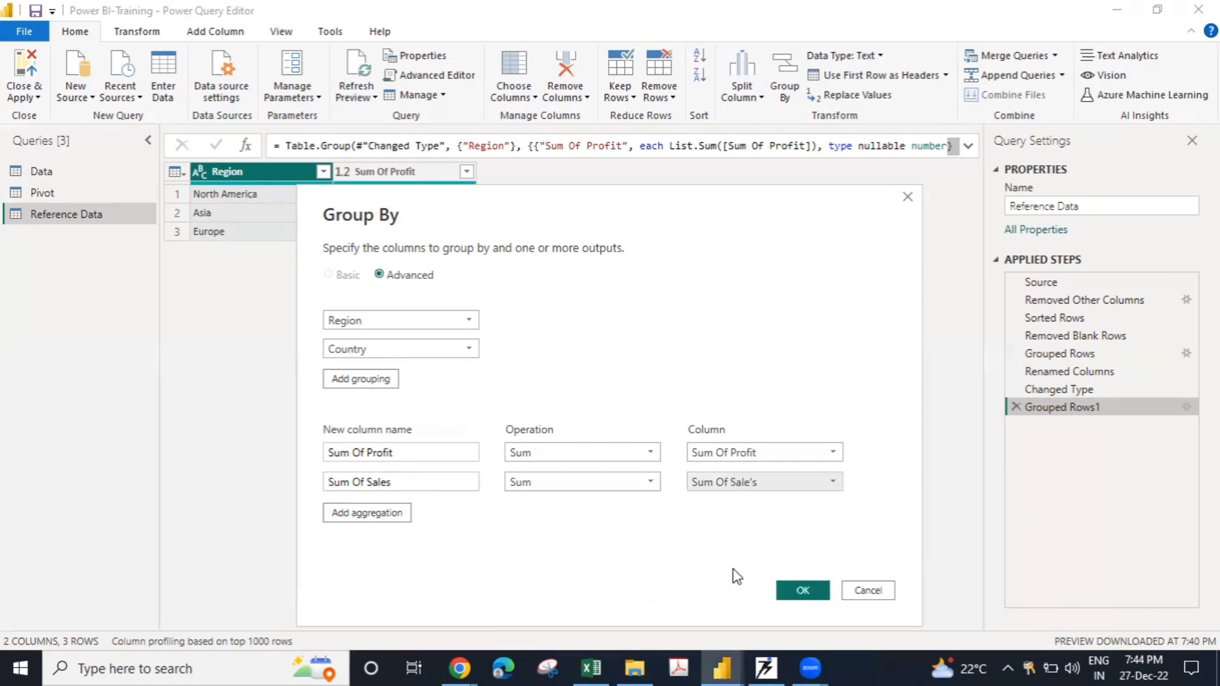
click(796, 588)
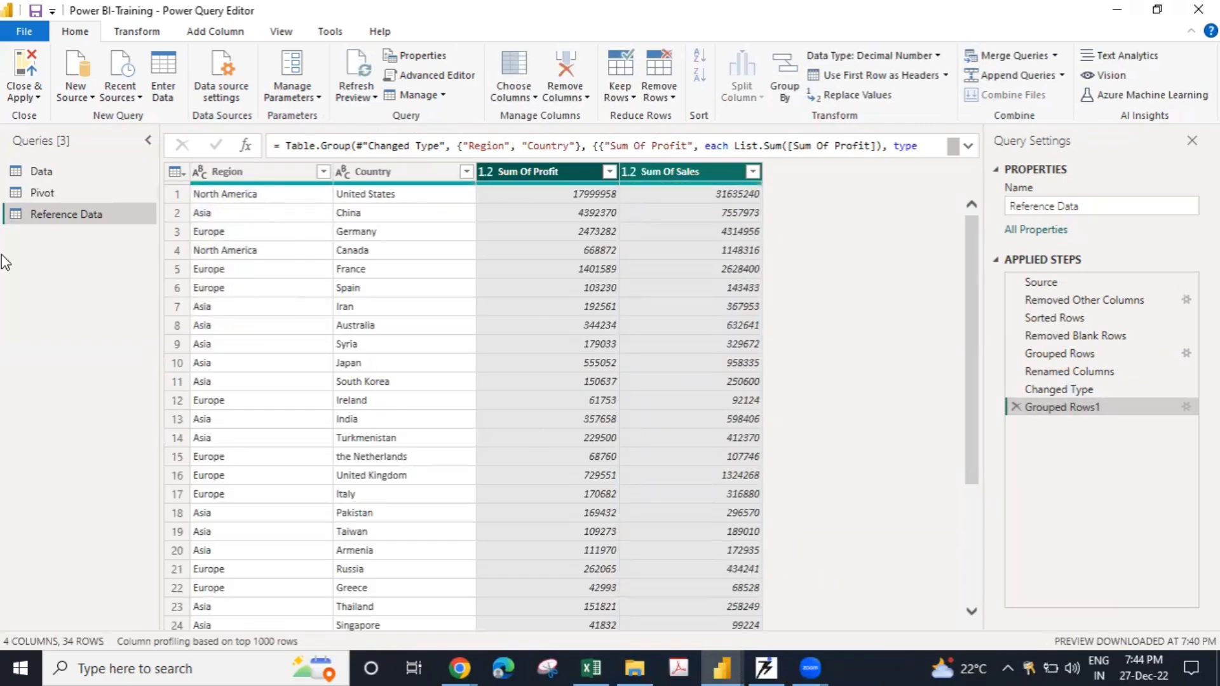
- Remove the Country grouping from Reference Data's Grouped Rows1 step and compare the regional profit and sales sums with the Pivot query
click(32, 195)
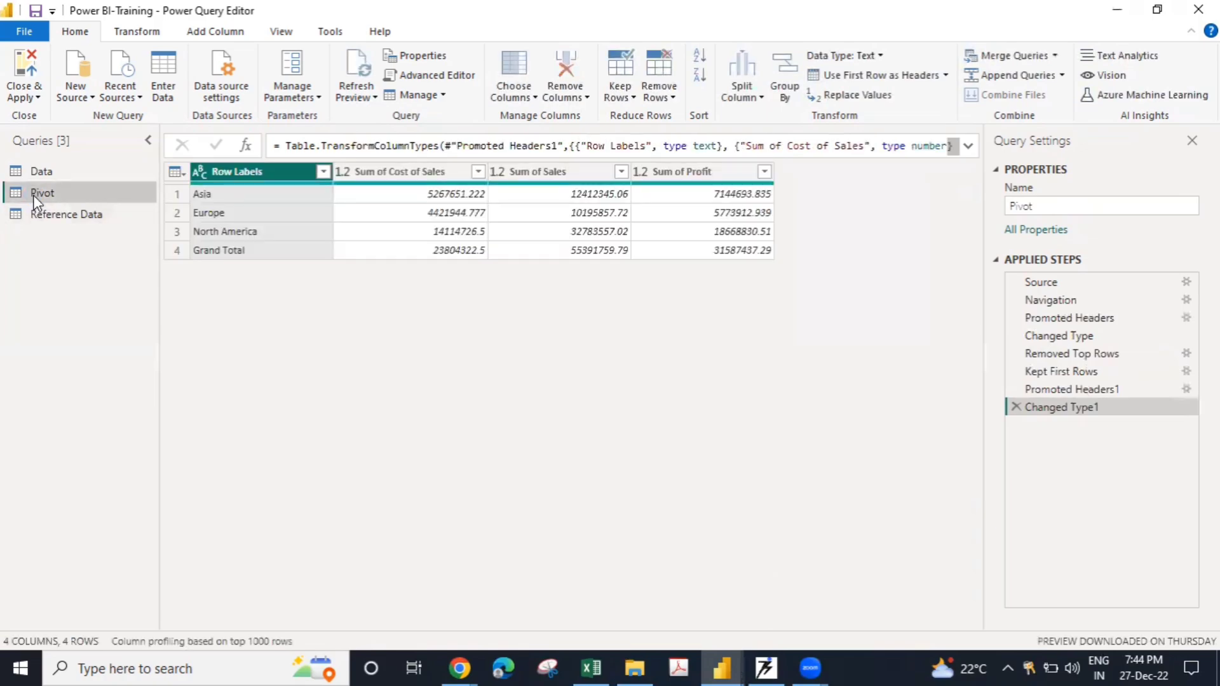
click(42, 218)
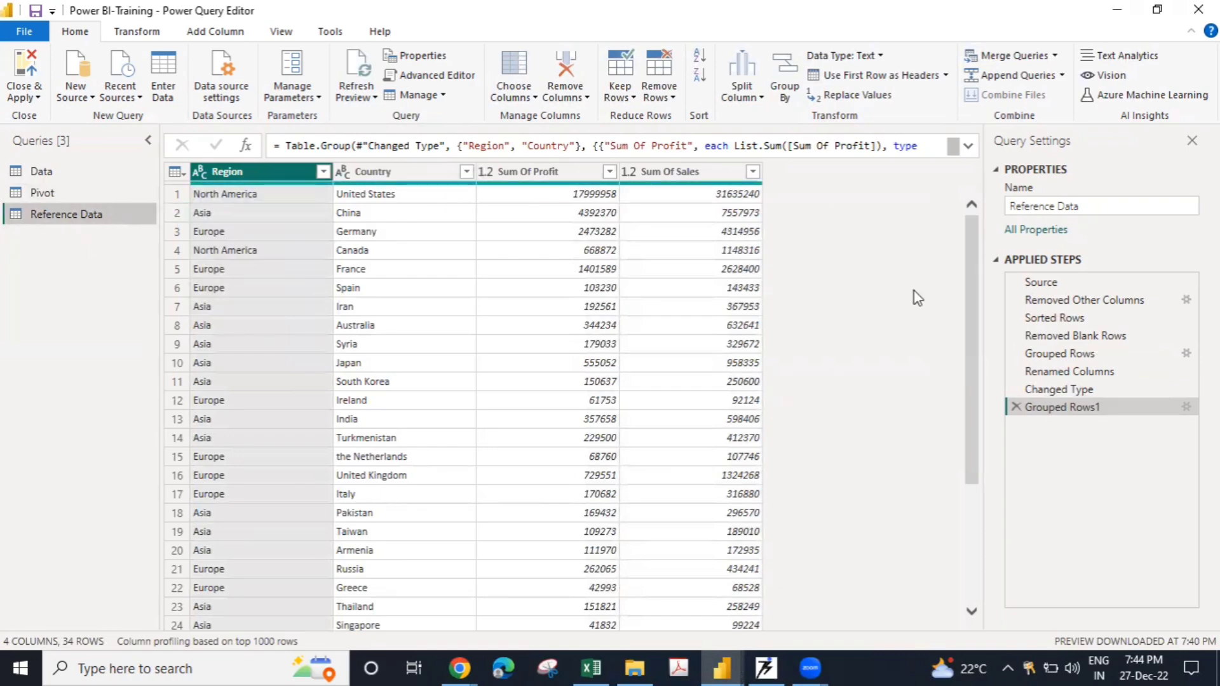
click(1188, 410)
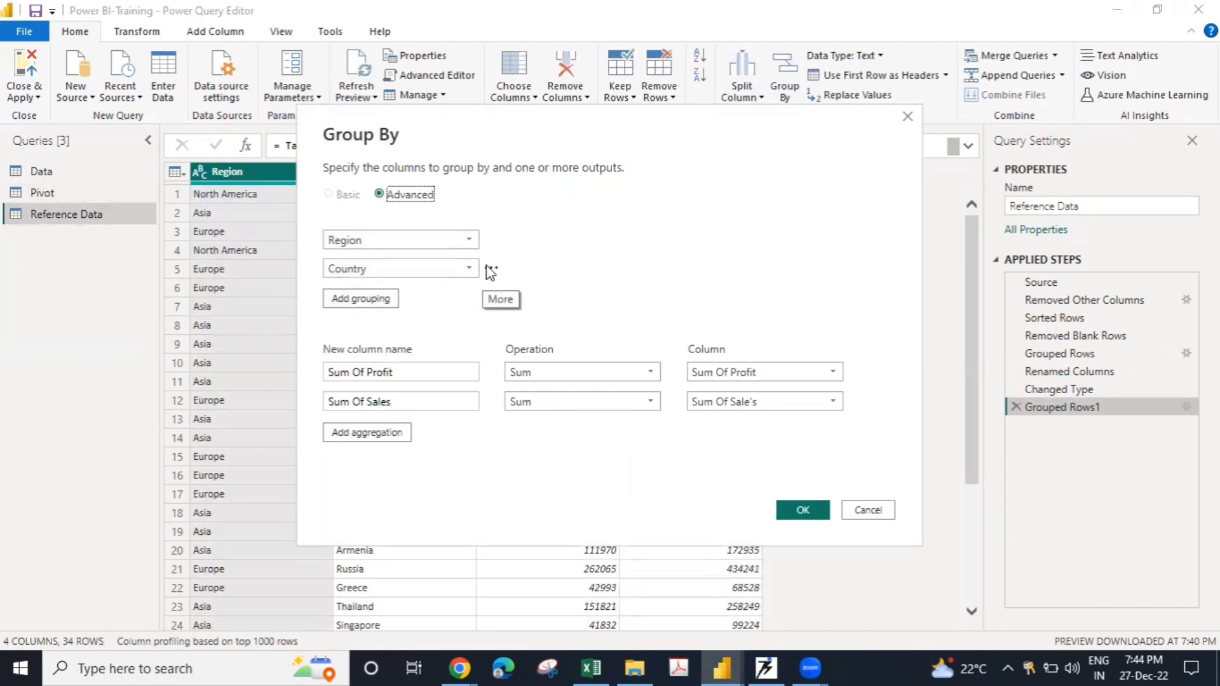
click(491, 269)
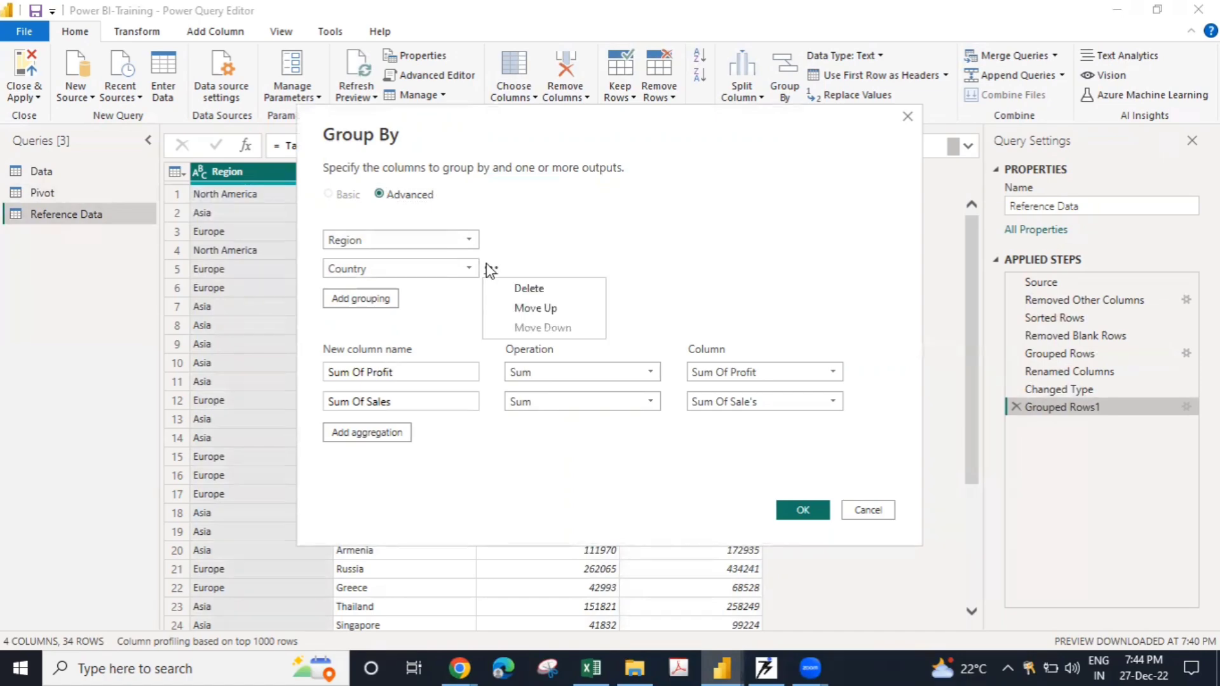
click(522, 291)
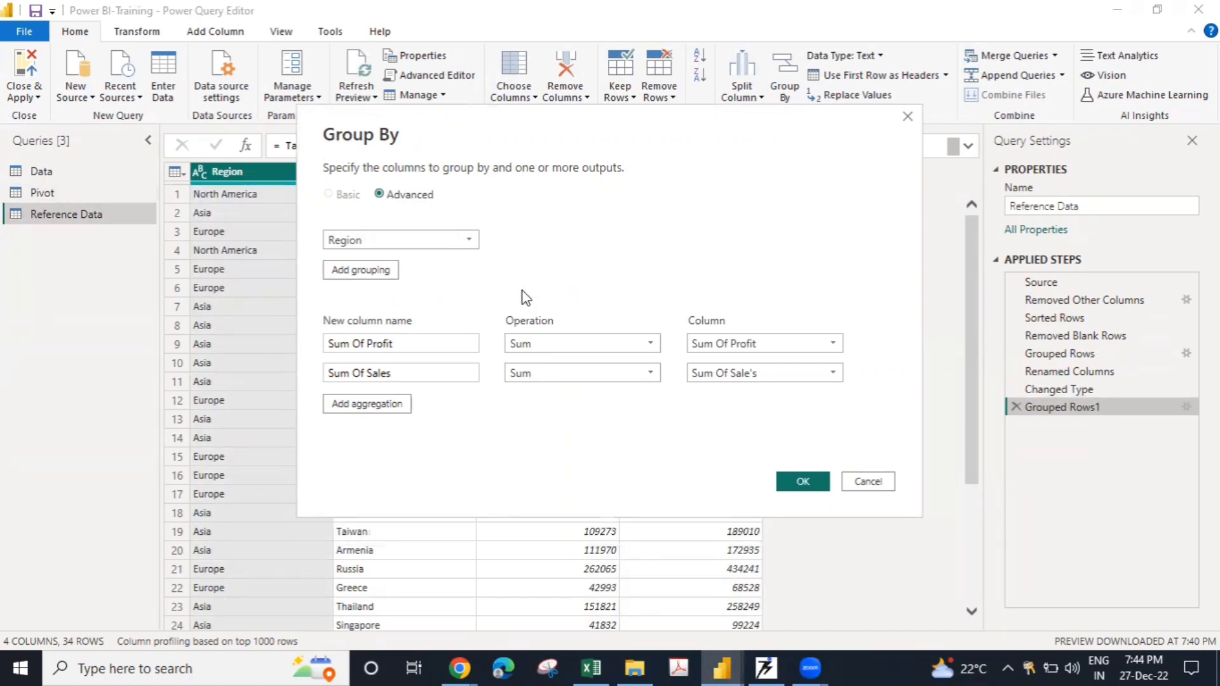
click(803, 483)
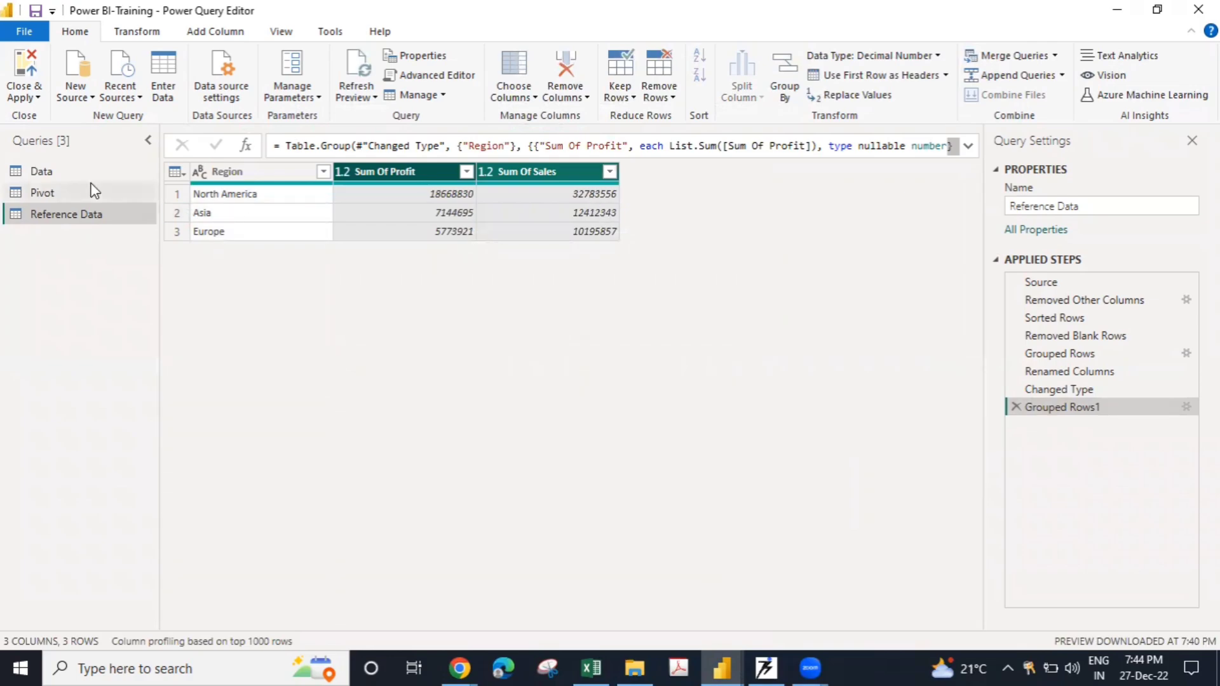
click(59, 192)
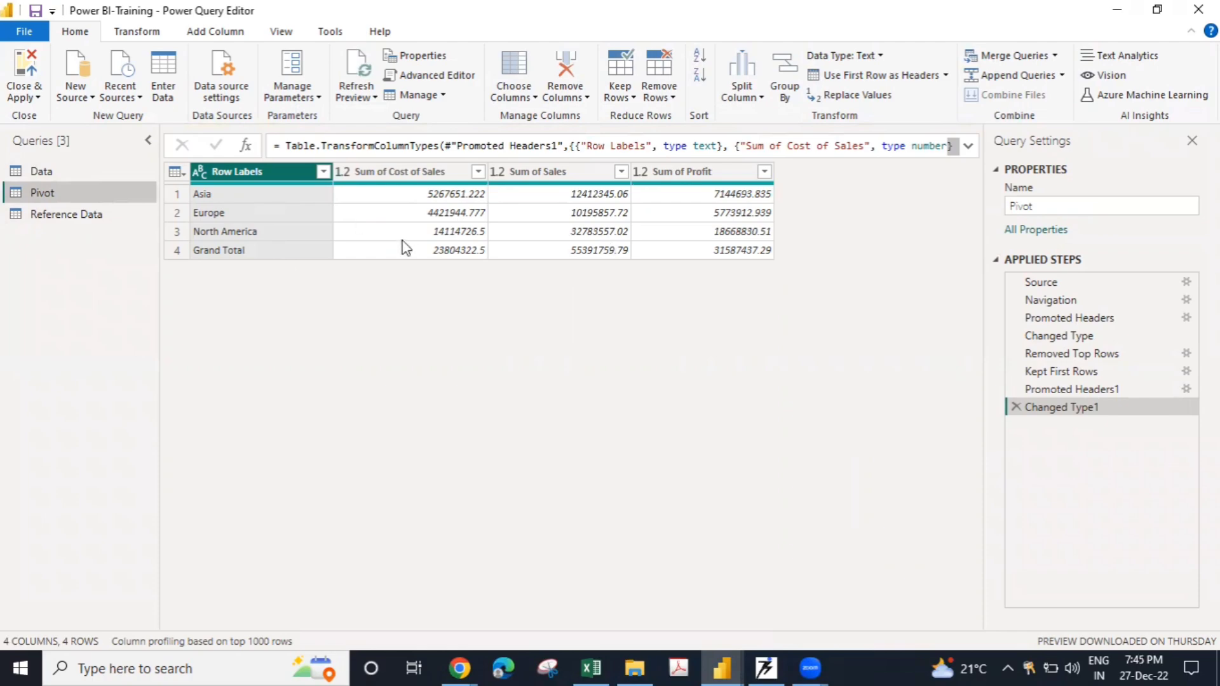
click(91, 215)
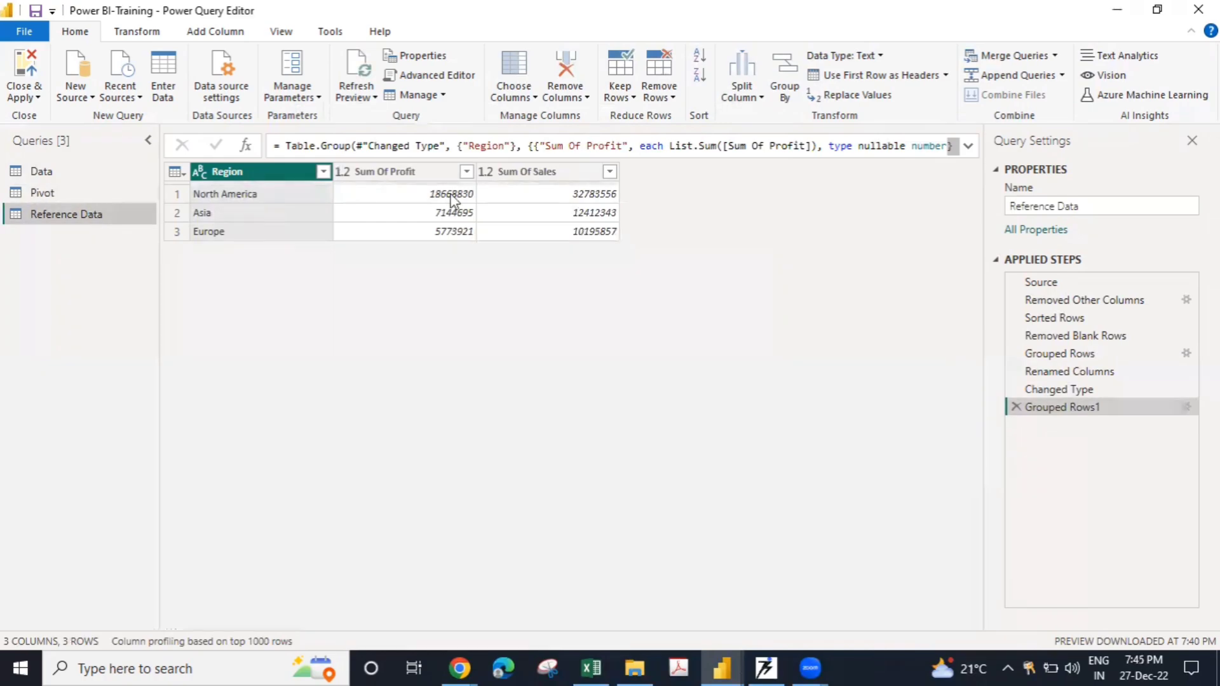
- Change the data type of Reference Data's Sum Of Sales column to Fixed decimal number
right_click(550, 172)
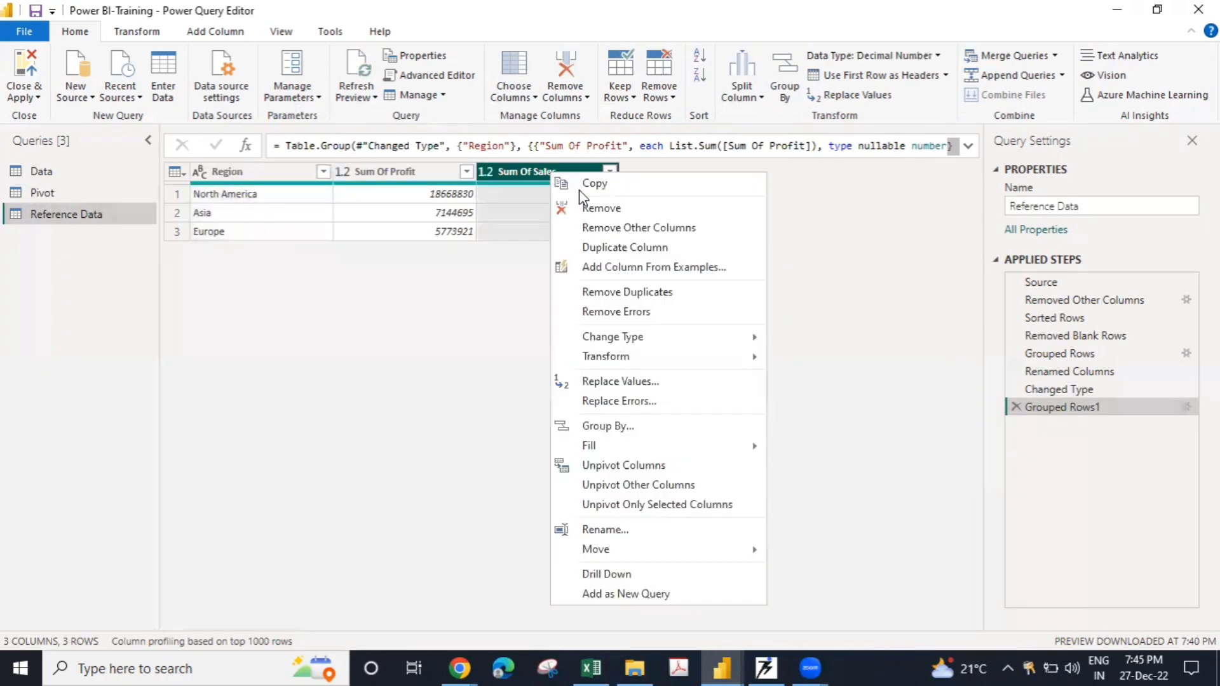
mouse_move(654, 338)
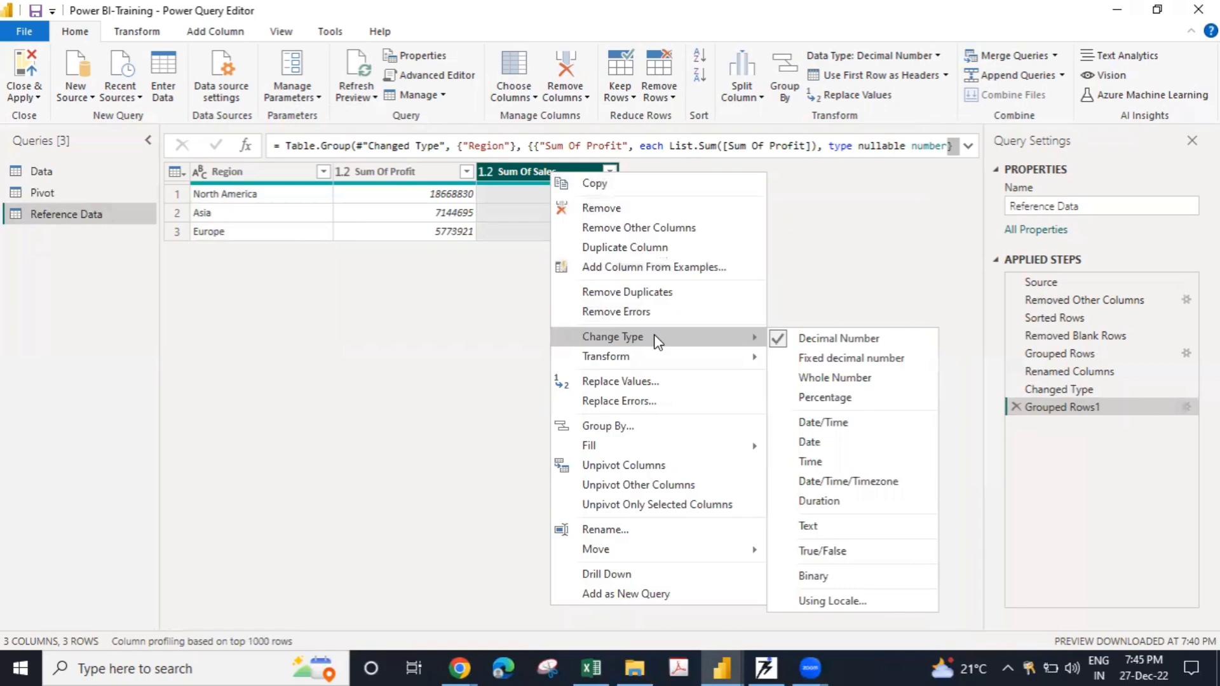
click(813, 359)
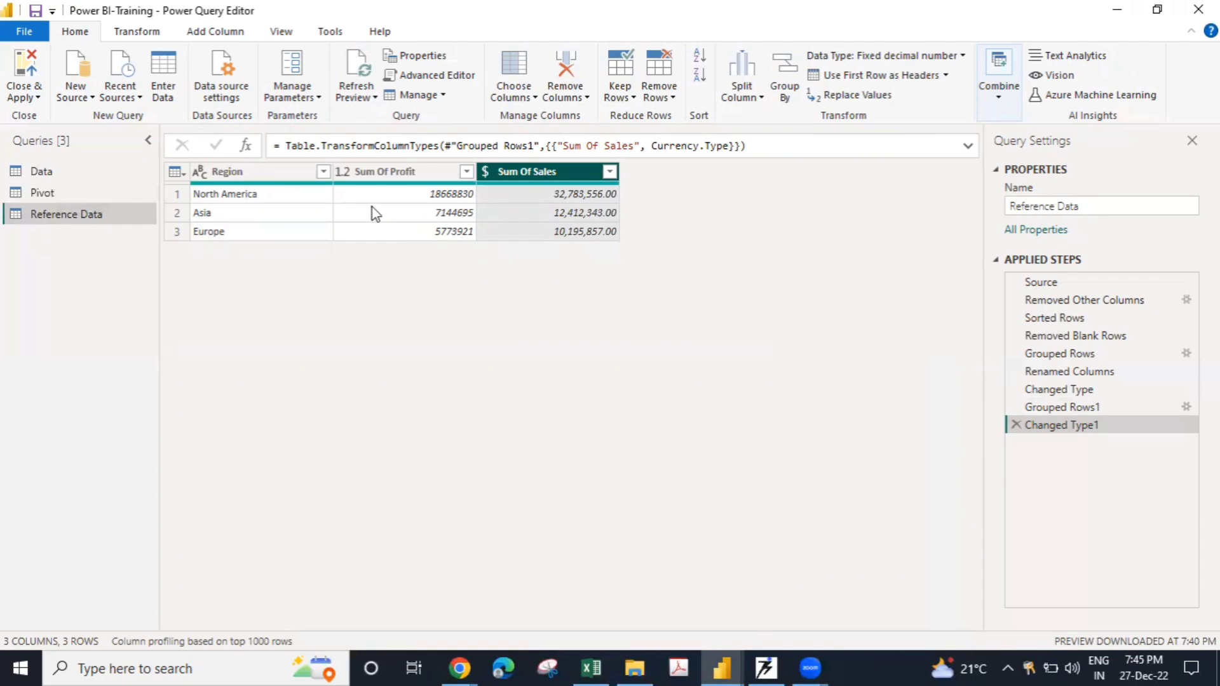
- Review the result of the Renamed Columns step, then delete the Changed Type1 step from the Reference Data query
drag(1056, 283, 1116, 334)
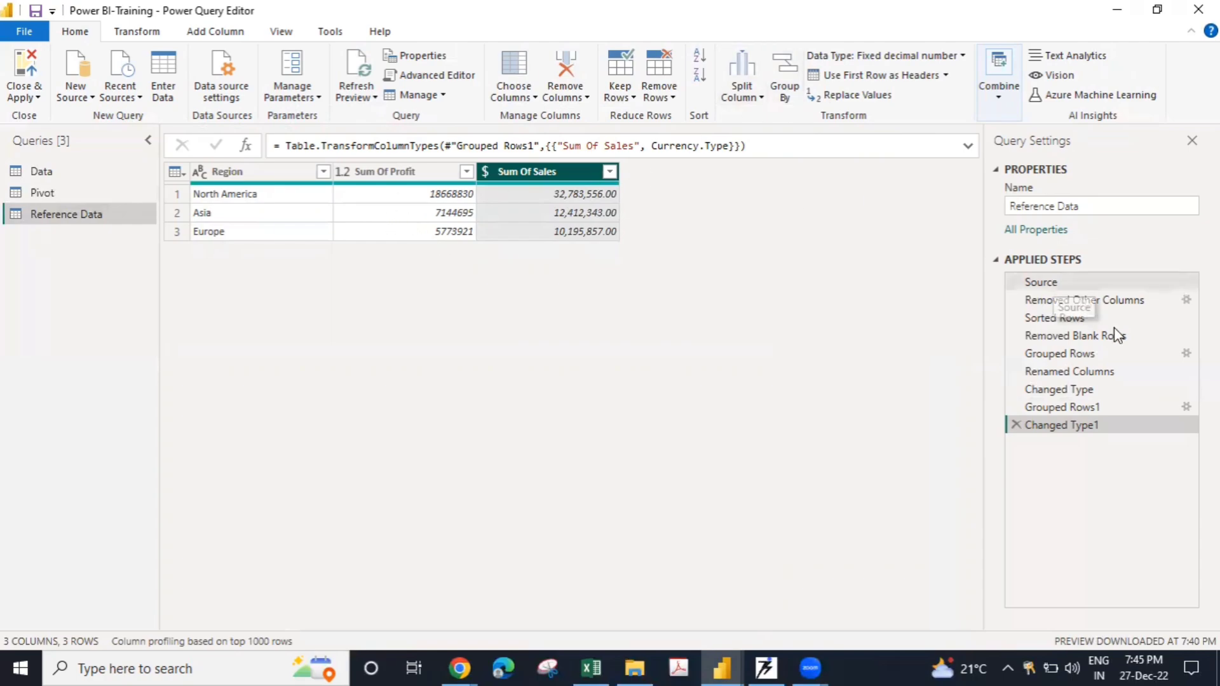
click(1074, 379)
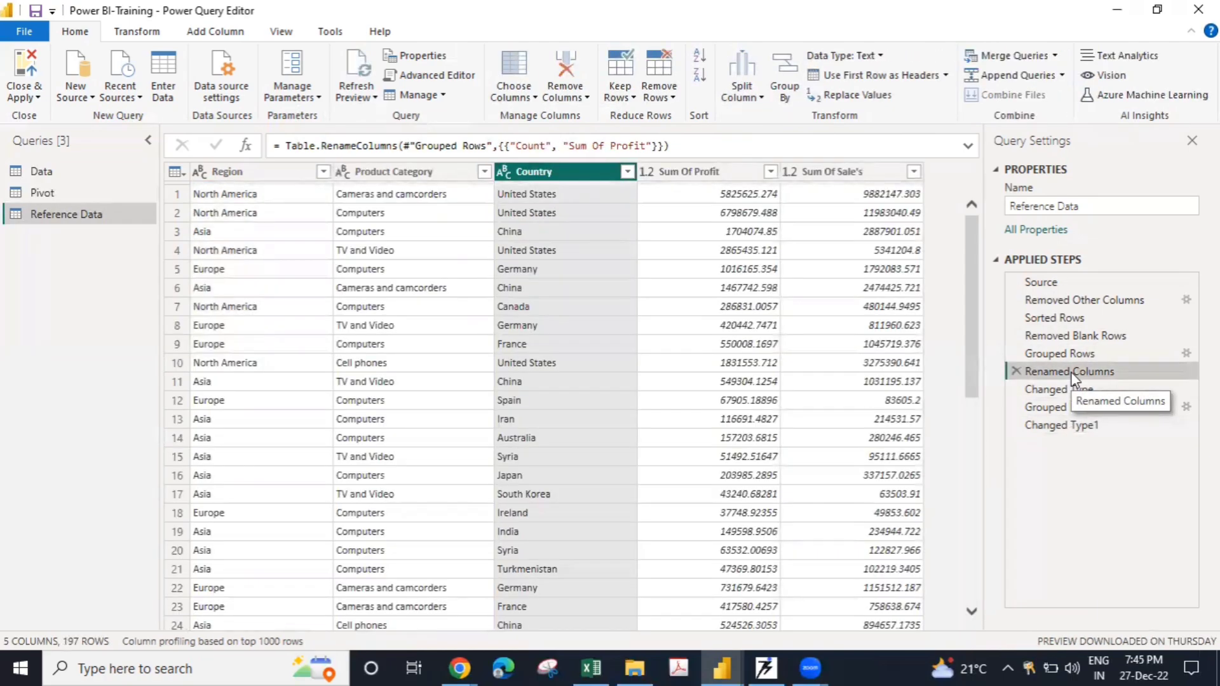
click(1062, 425)
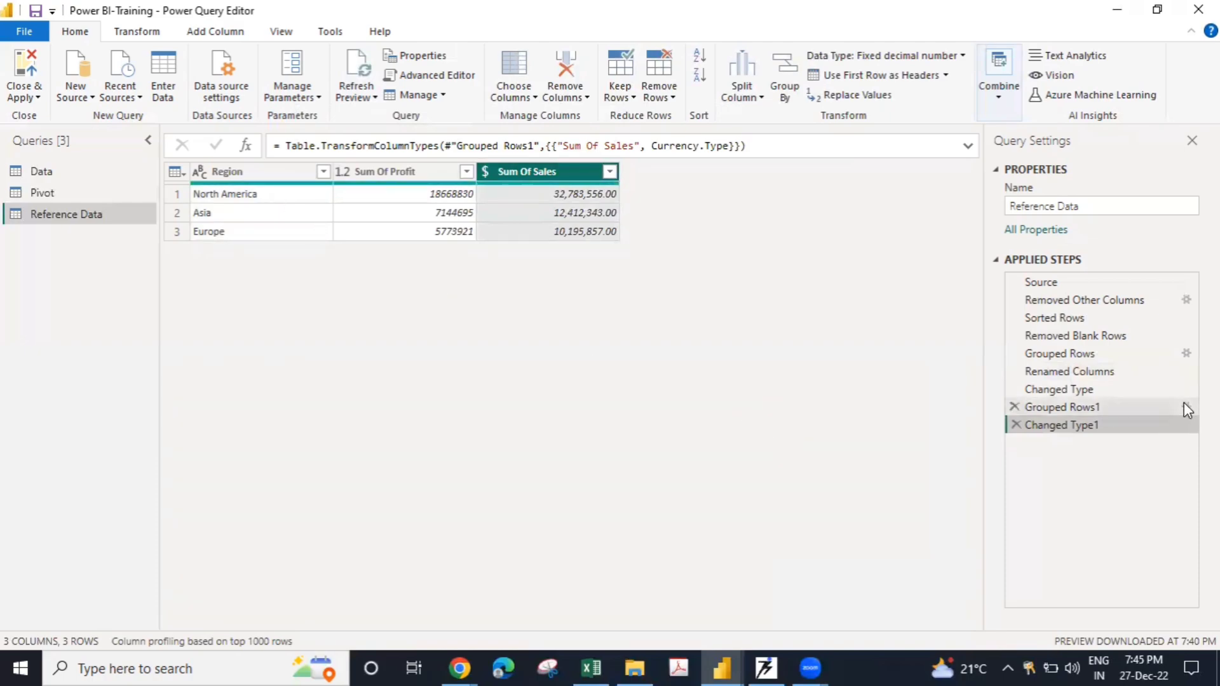
click(1017, 425)
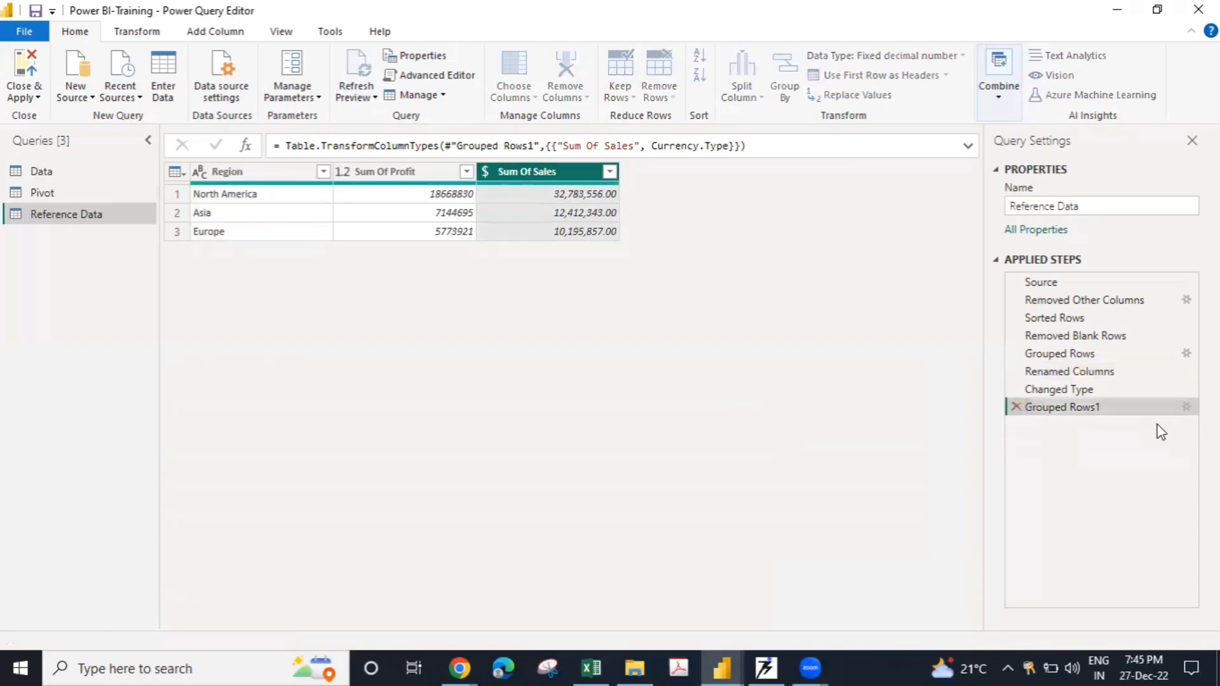
- Edit the Grouped Rows1 step to group by Product Category instead of Region, keeping both sum aggregations
click(1185, 407)
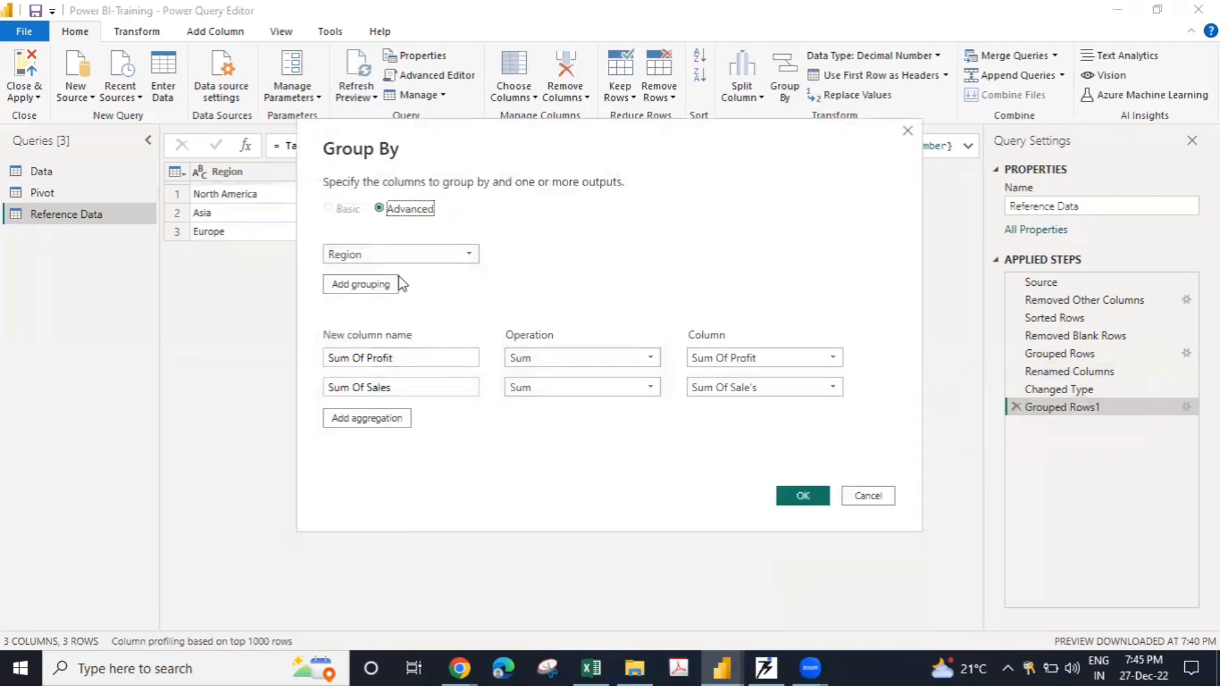
click(389, 255)
click(388, 292)
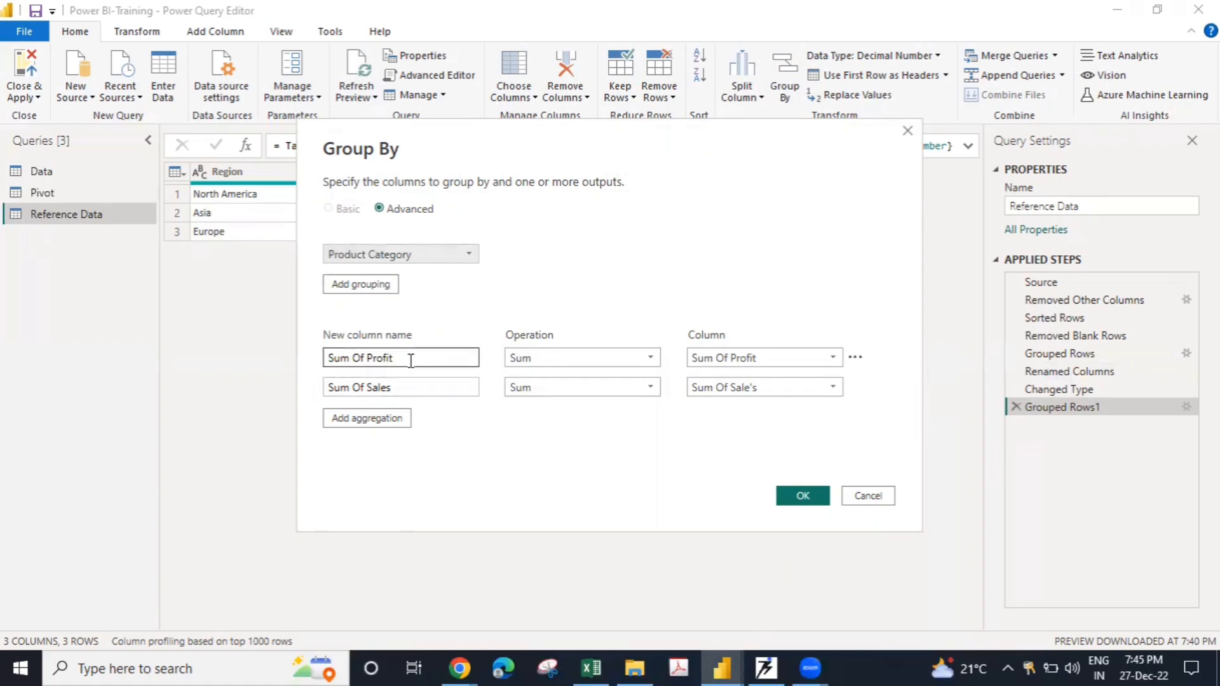
click(416, 387)
click(801, 497)
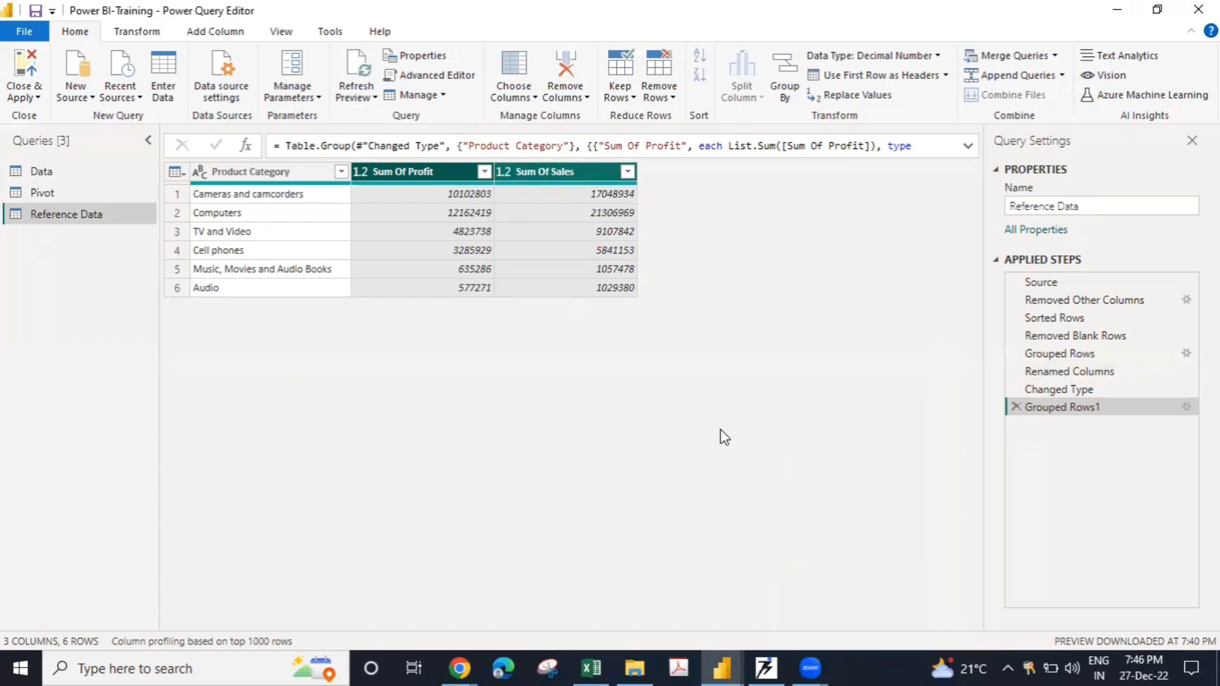
click(1187, 406)
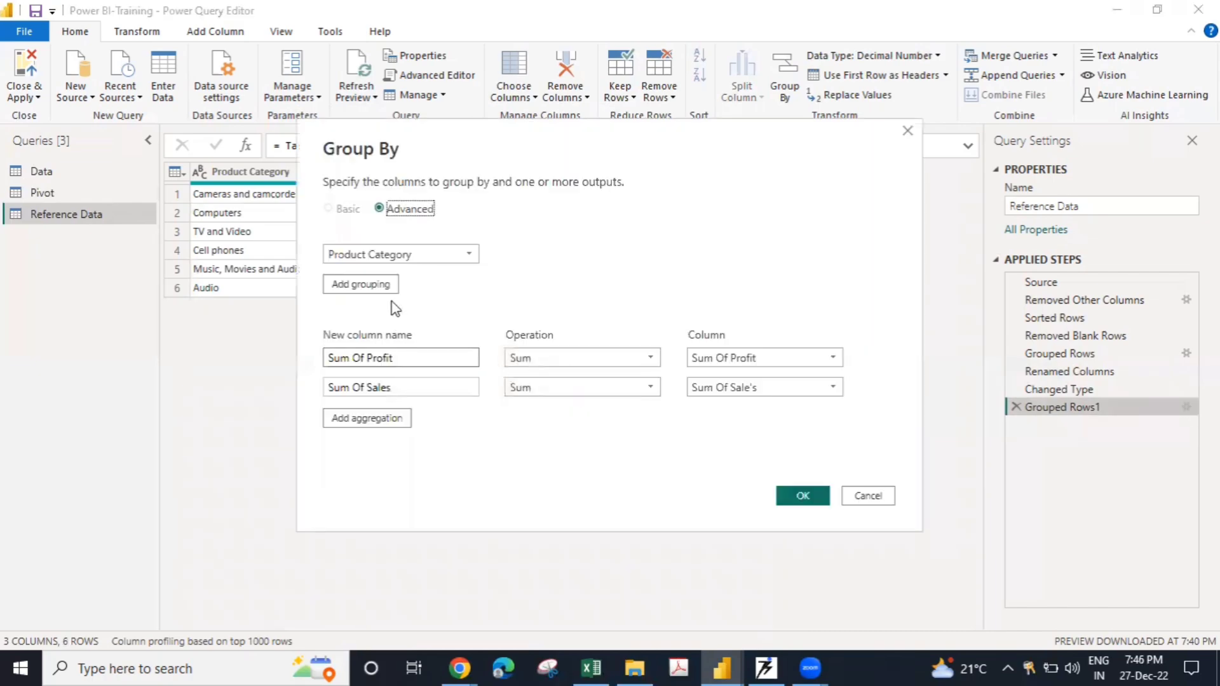
click(390, 256)
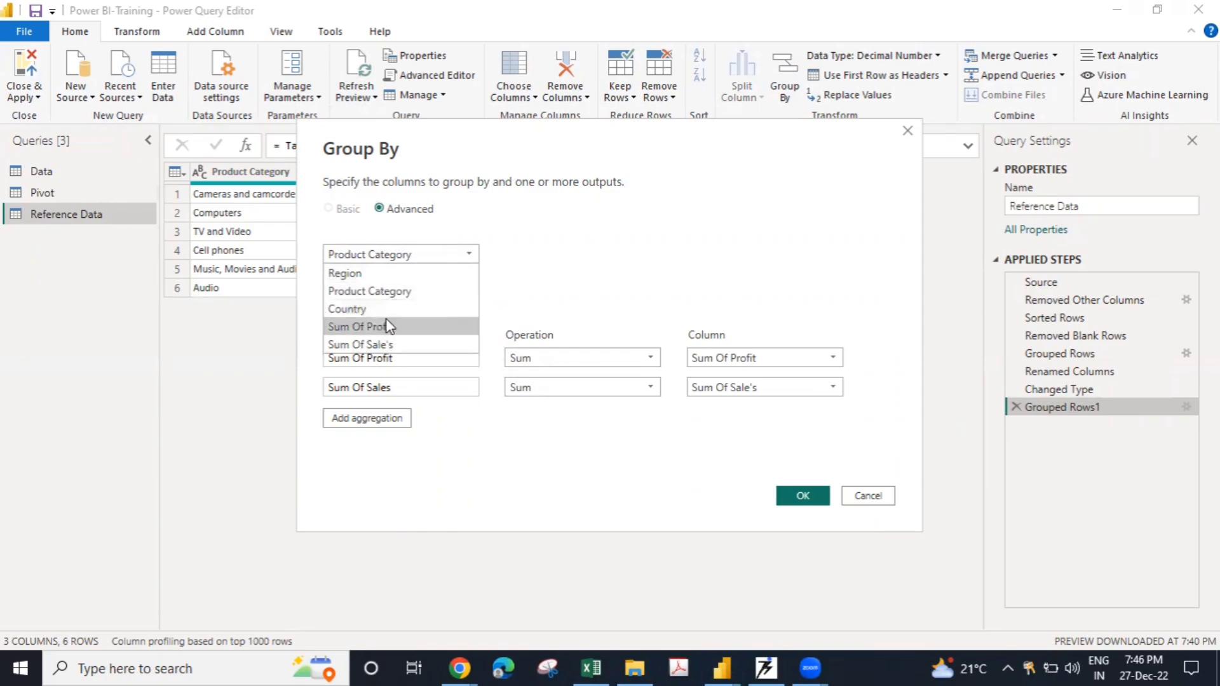
click(886, 495)
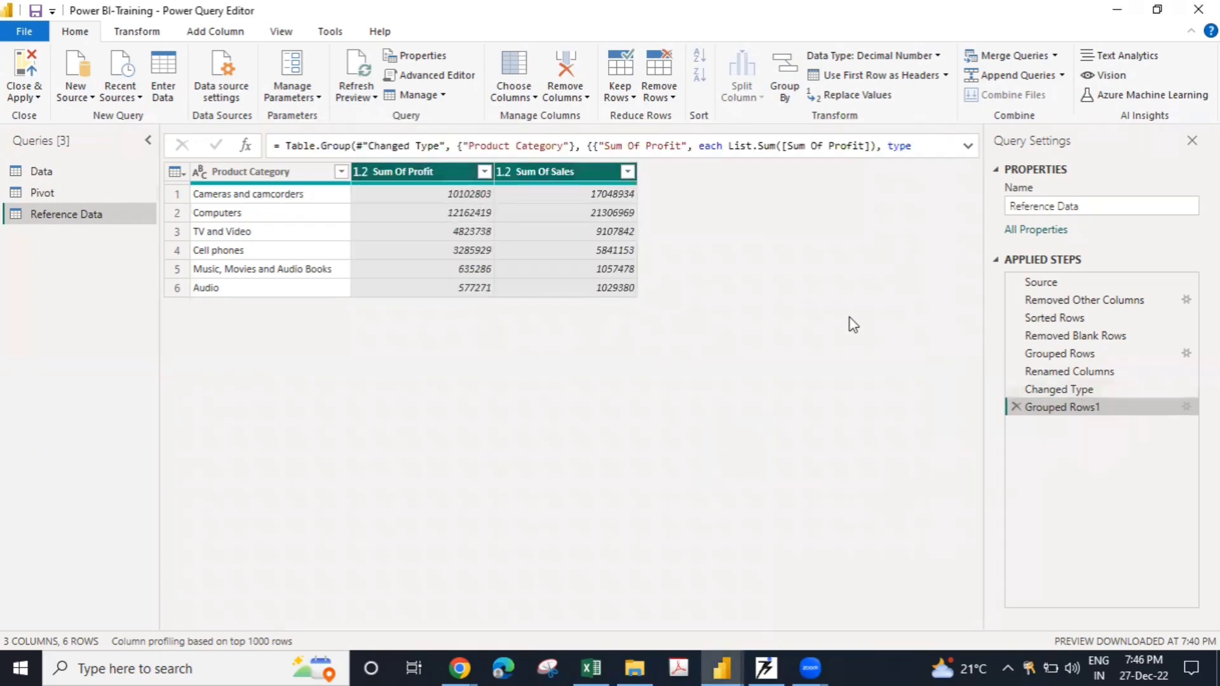
- Add Country as a second grouping column after Product Category in Reference Data's Grouped Rows1 step
click(1184, 407)
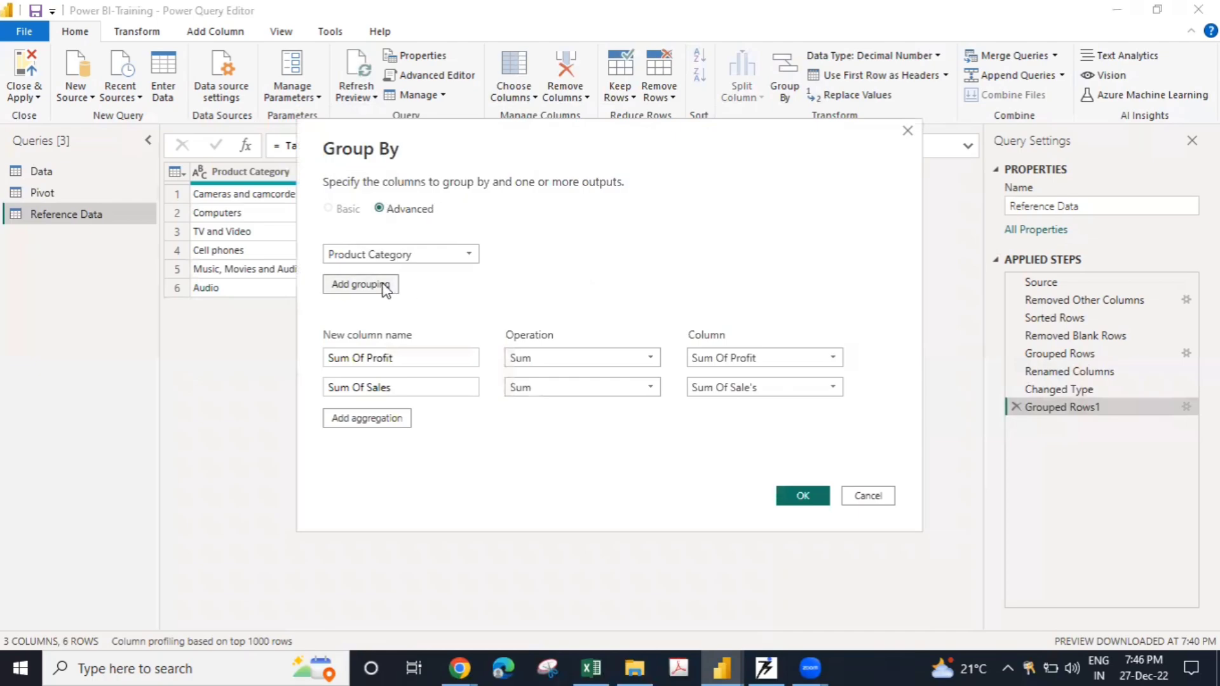
click(385, 287)
click(470, 282)
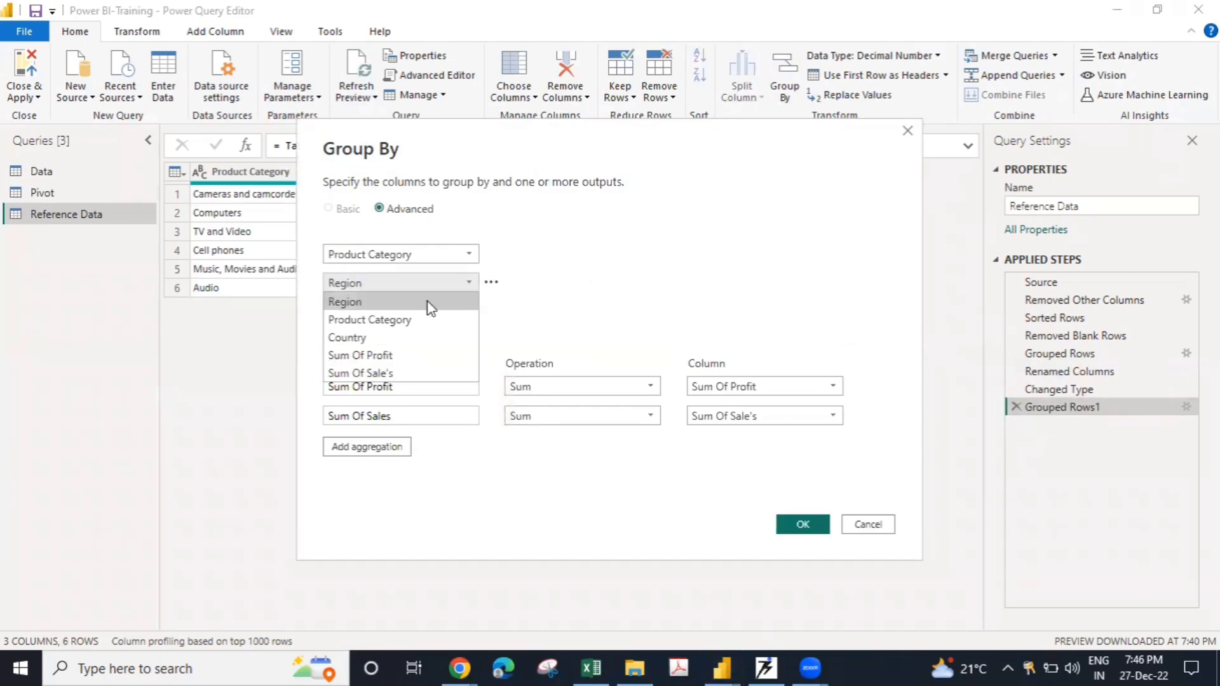
click(413, 337)
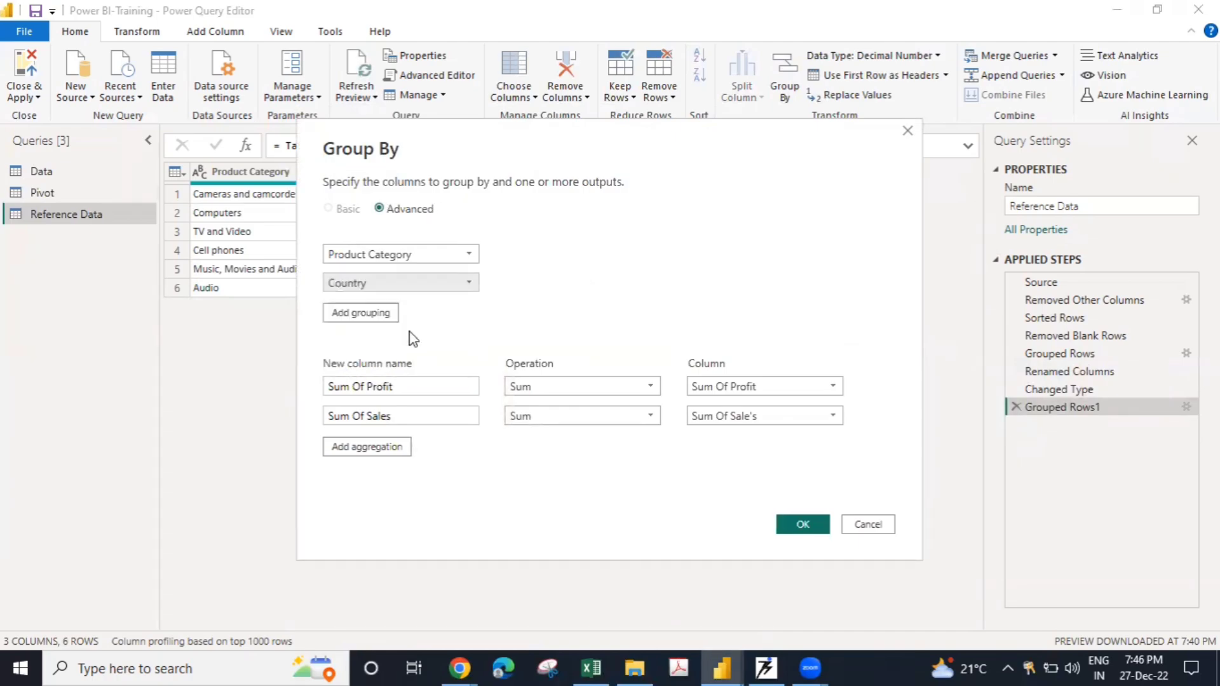
click(804, 525)
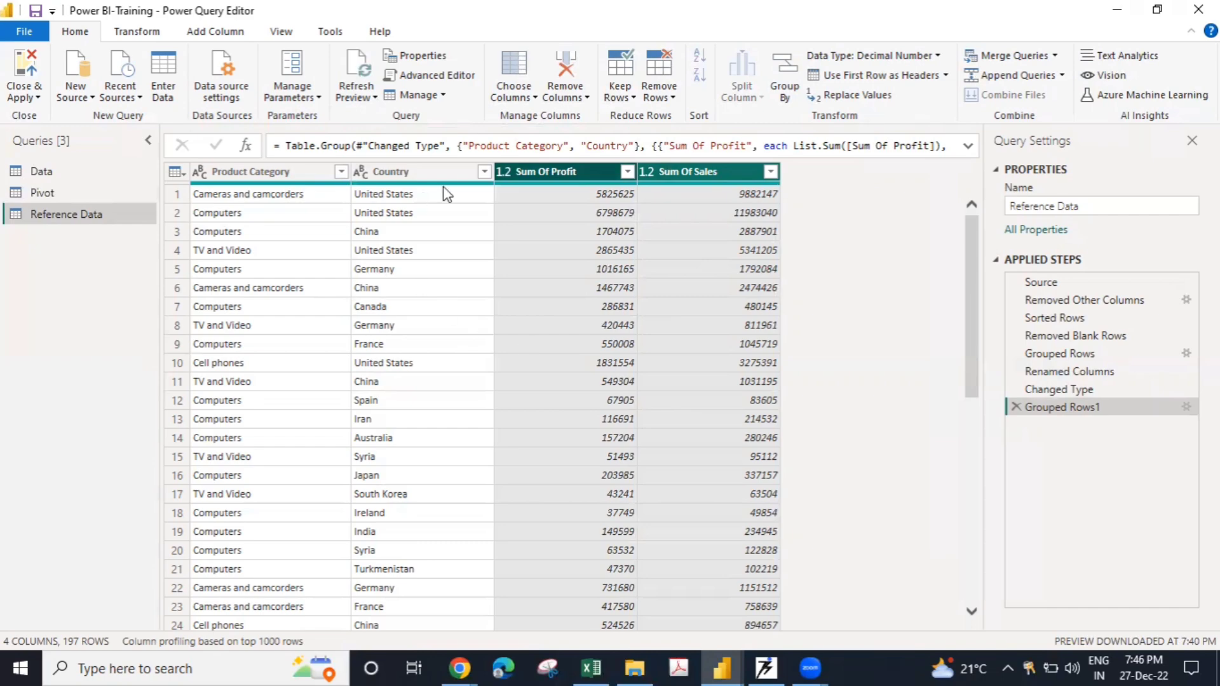
- Examine the filter values of the Country and Product Category columns and look through the grouped profit and sales rows
click(485, 172)
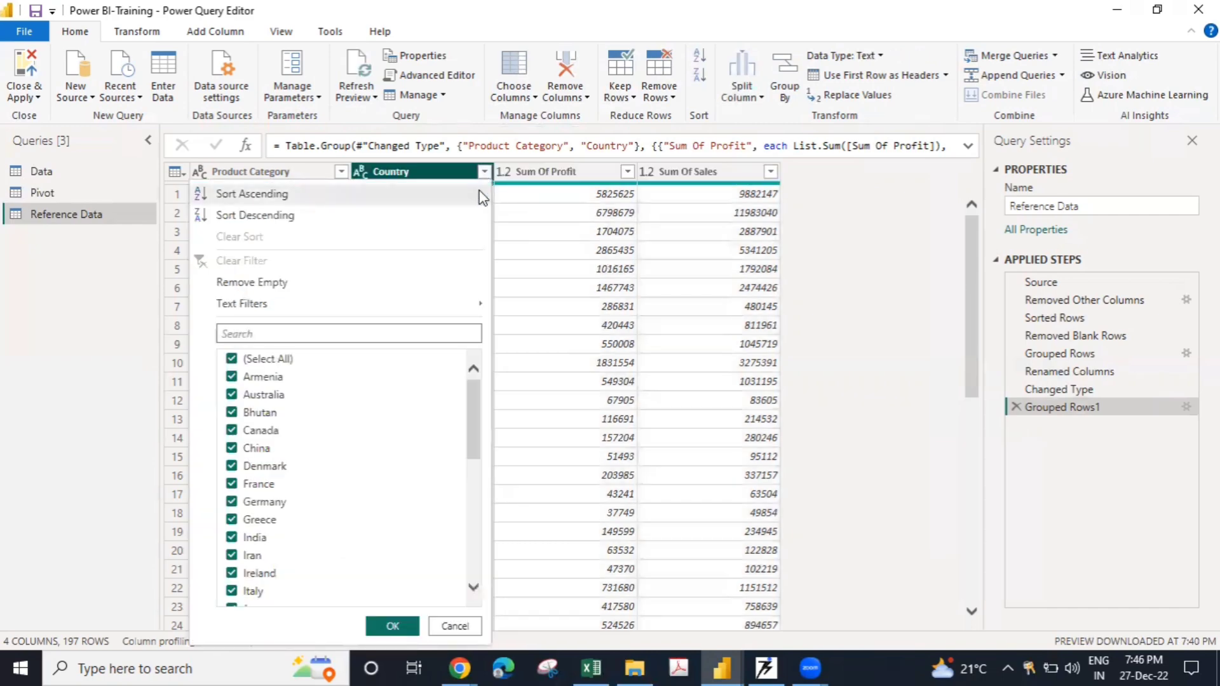
scroll(458, 582, down, 10)
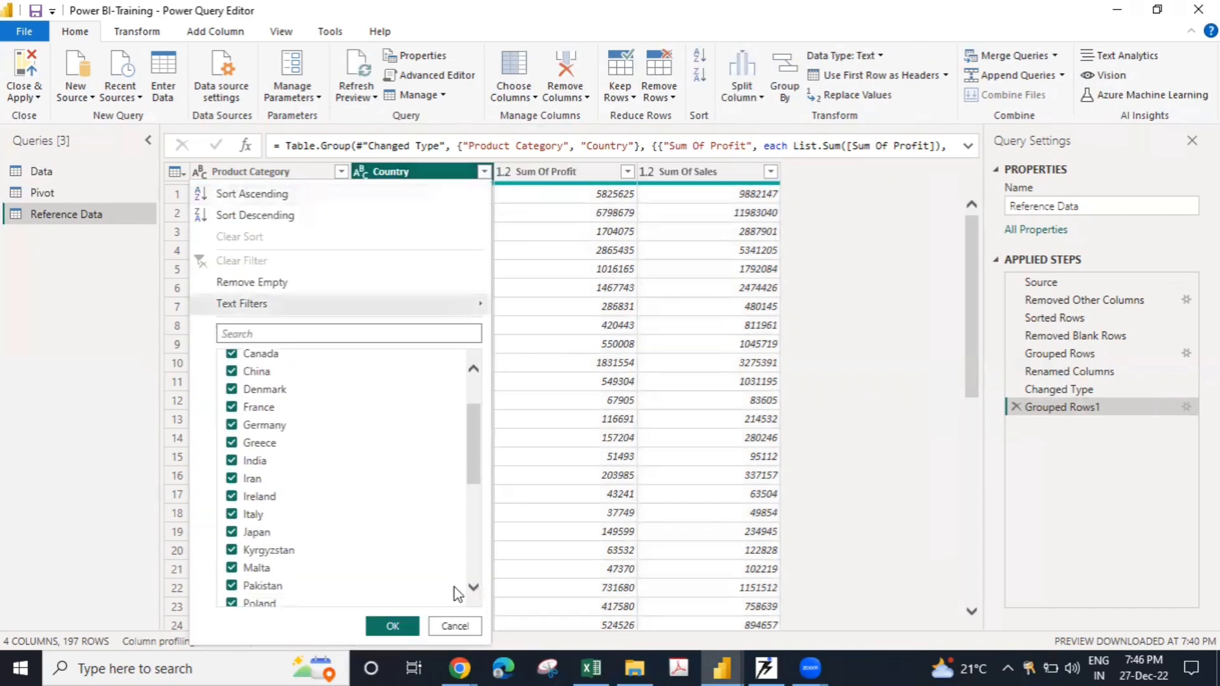
click(473, 628)
click(334, 172)
click(342, 171)
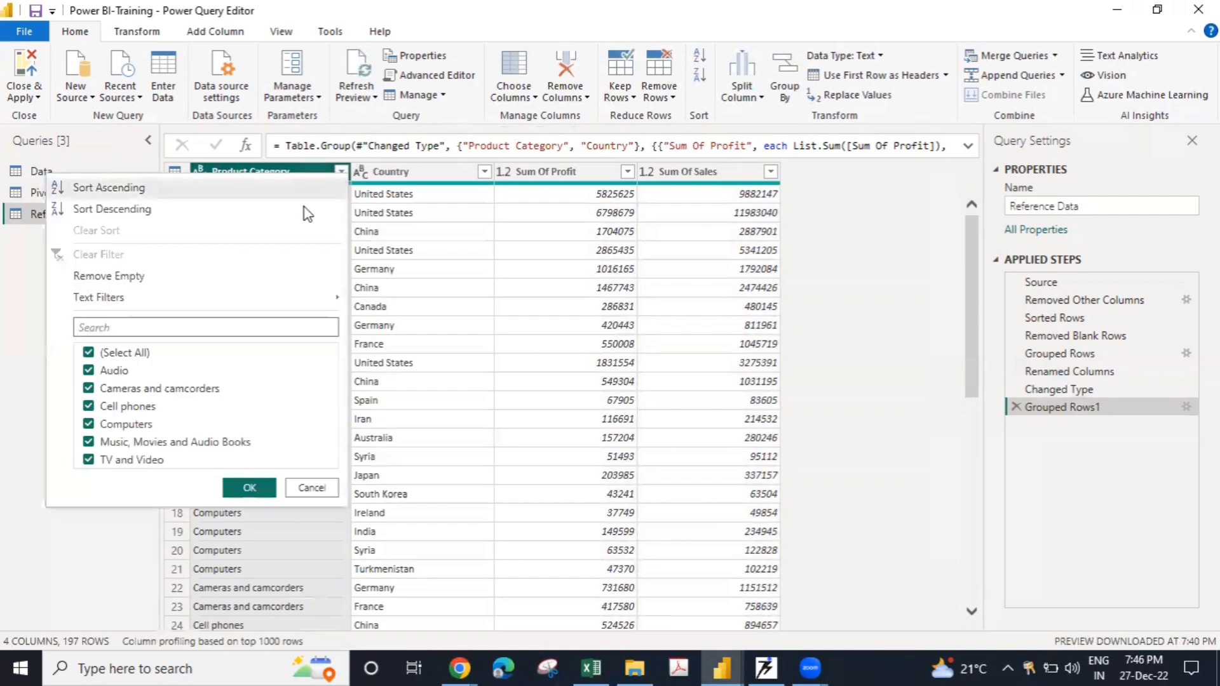
click(303, 489)
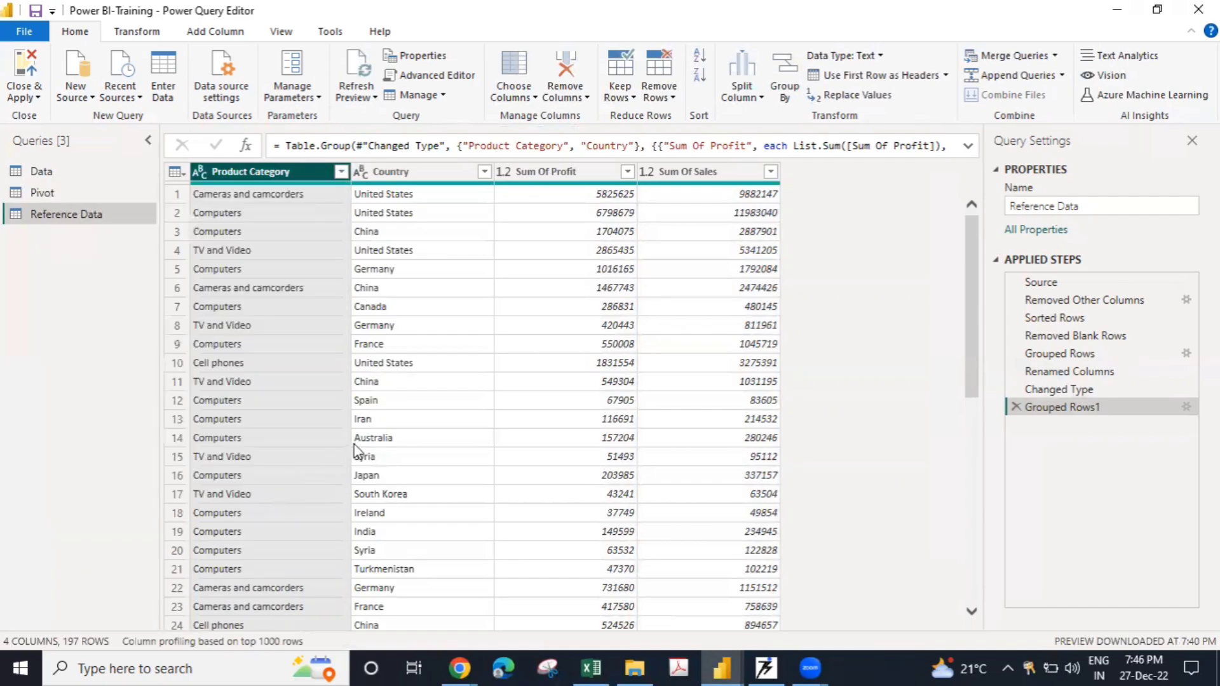
click(429, 416)
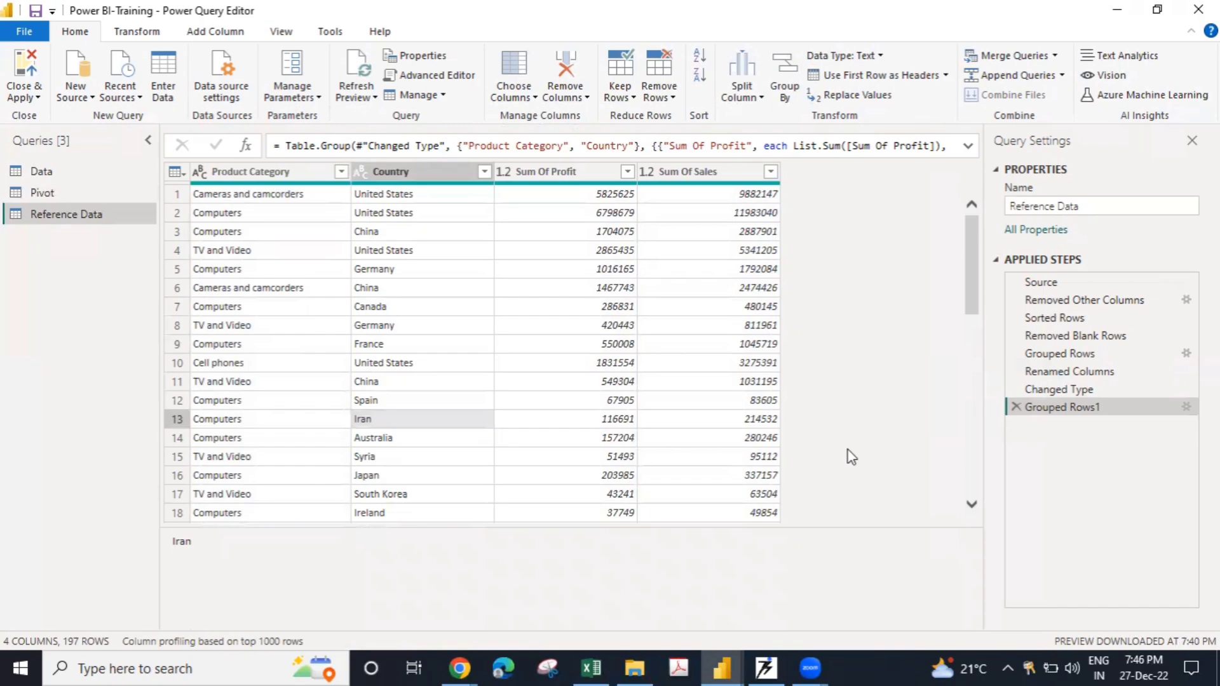
scroll(851, 457, down, 3)
scroll(850, 456, down, 3)
scroll(849, 456, up, 6)
- Delete the Grouped Rows1, Changed Type, Renamed Columns and Grouped Rows steps from the Reference Data query
click(1015, 407)
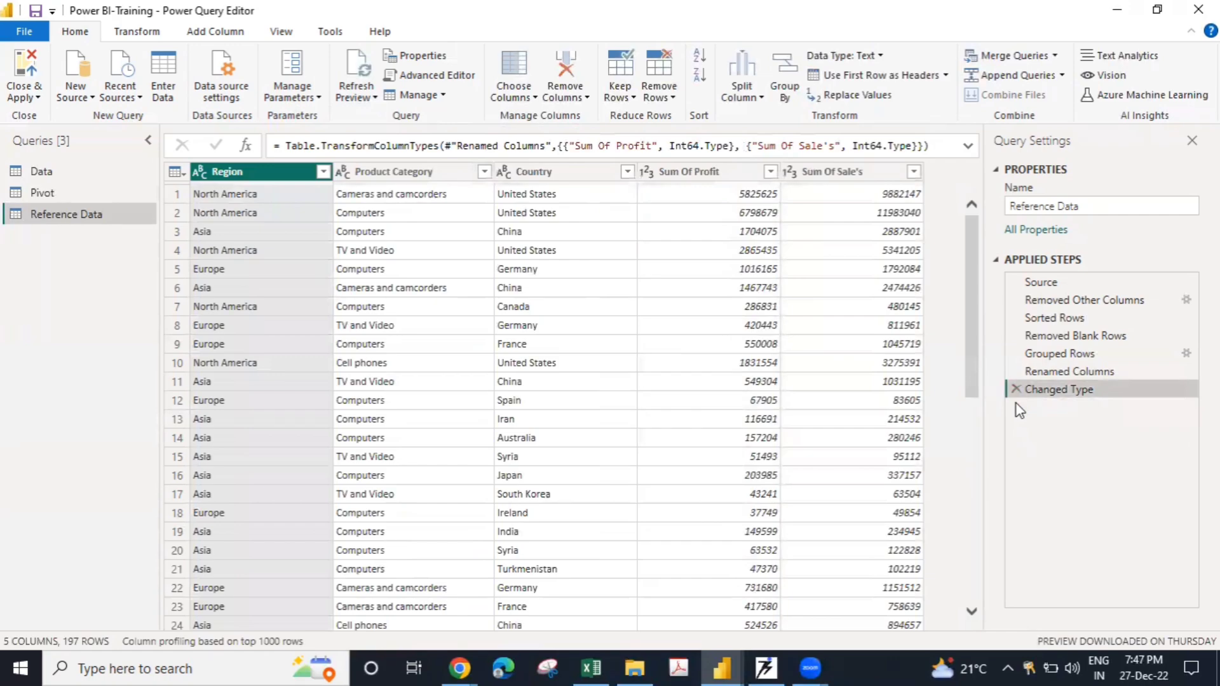
click(1015, 390)
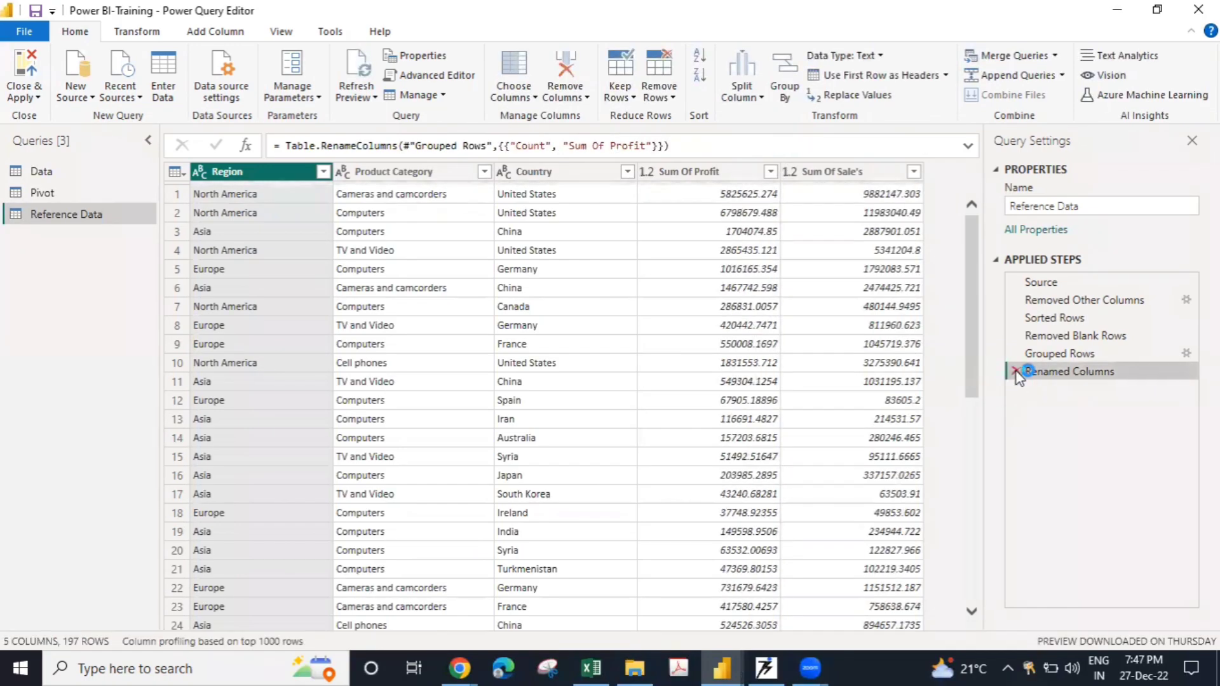
click(1016, 371)
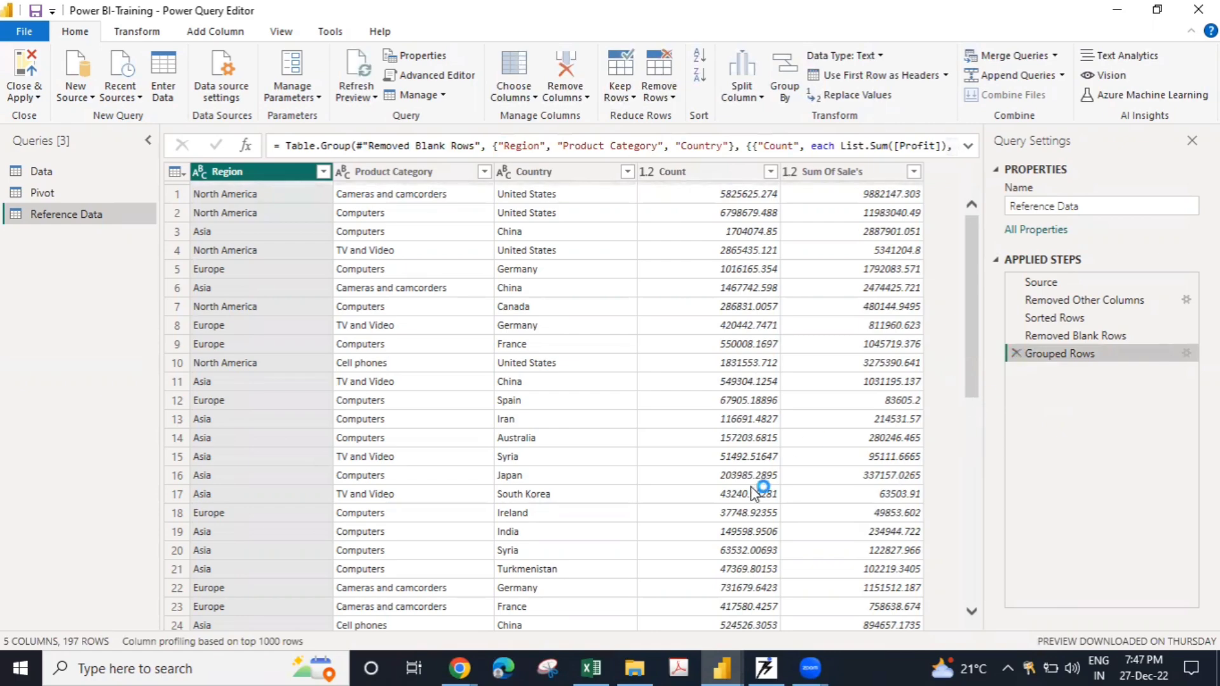
click(1016, 353)
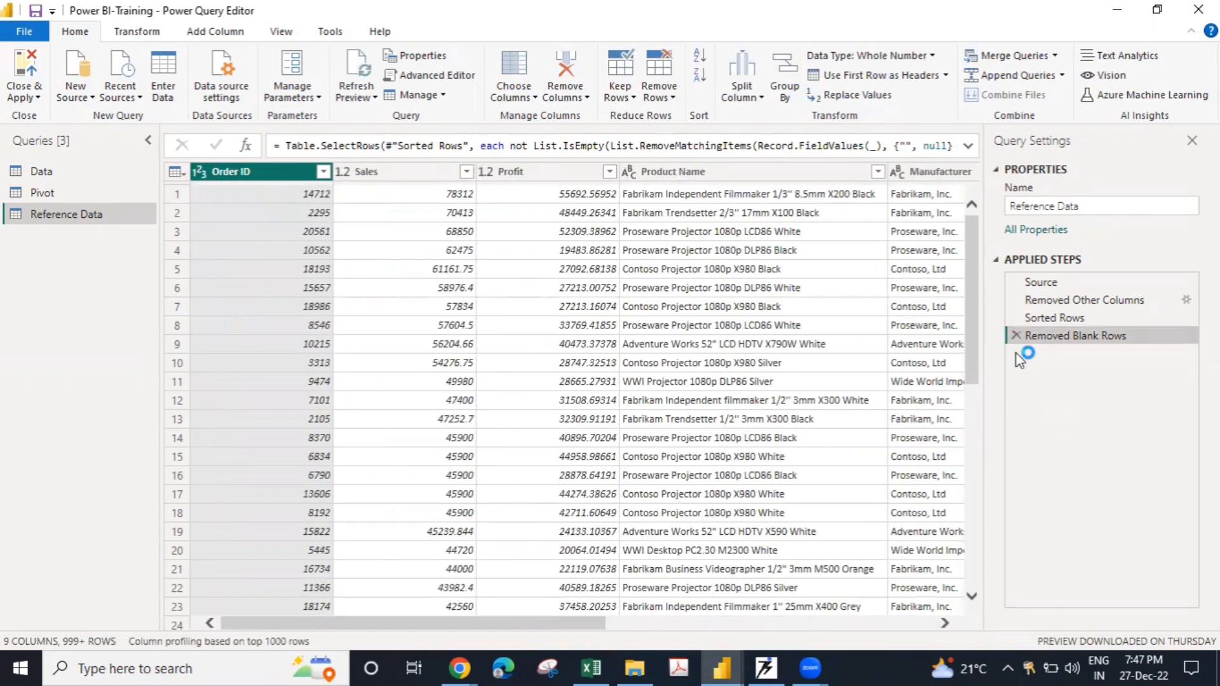
- Switch to the Training Data 1 workbook in Excel and look over its Data and Pivot sheets
click(594, 670)
click(631, 517)
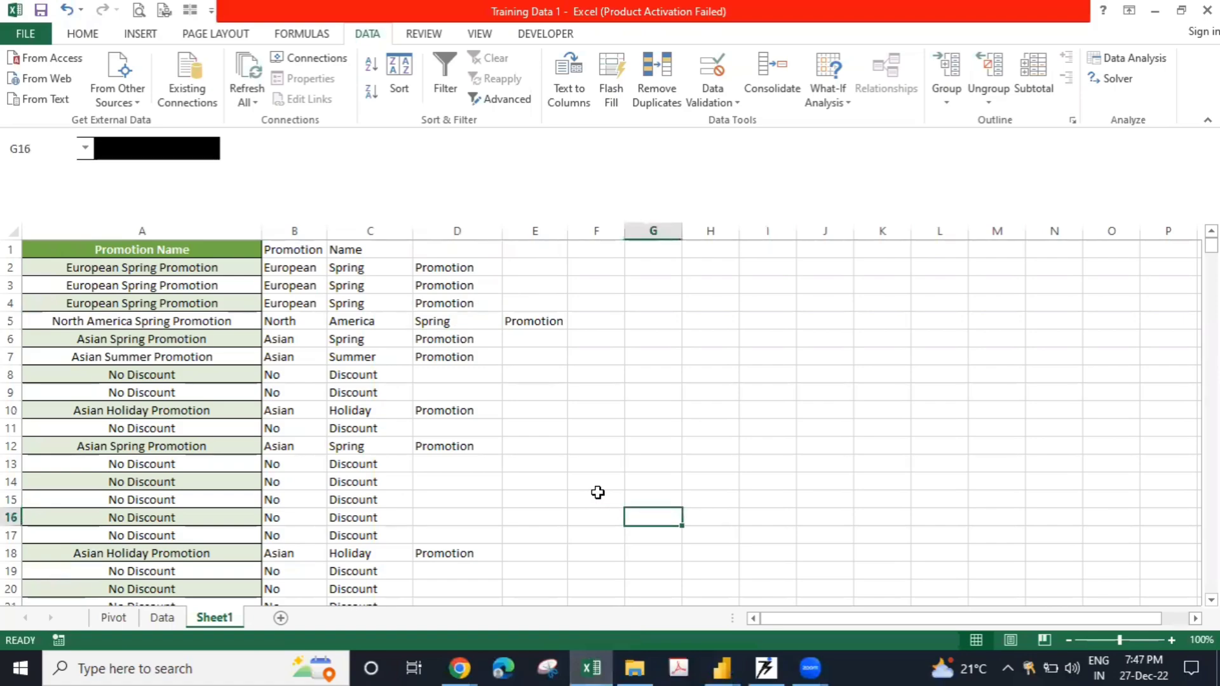
click(184, 615)
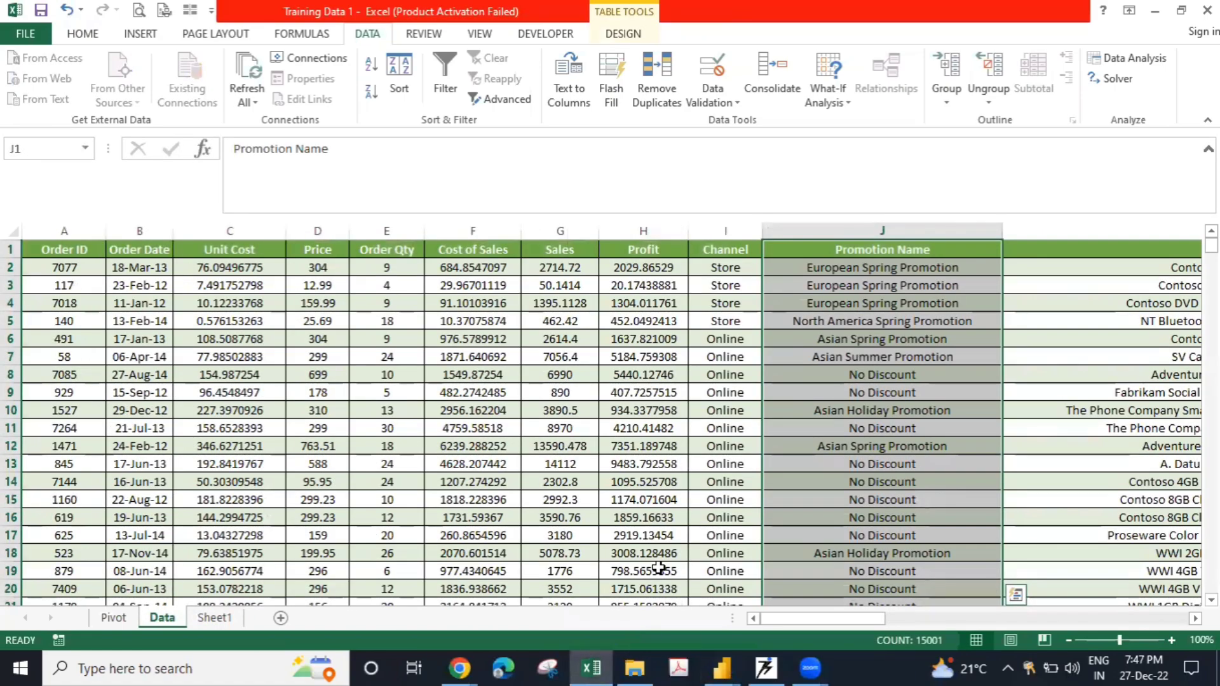
click(114, 617)
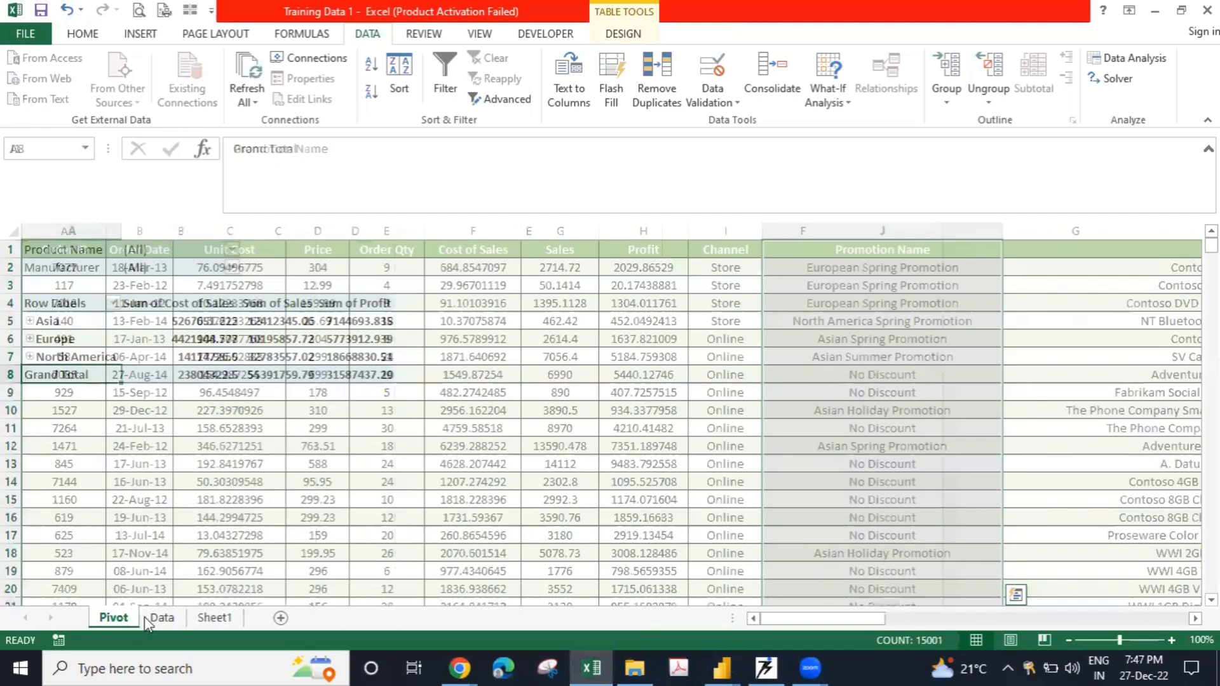
click(166, 617)
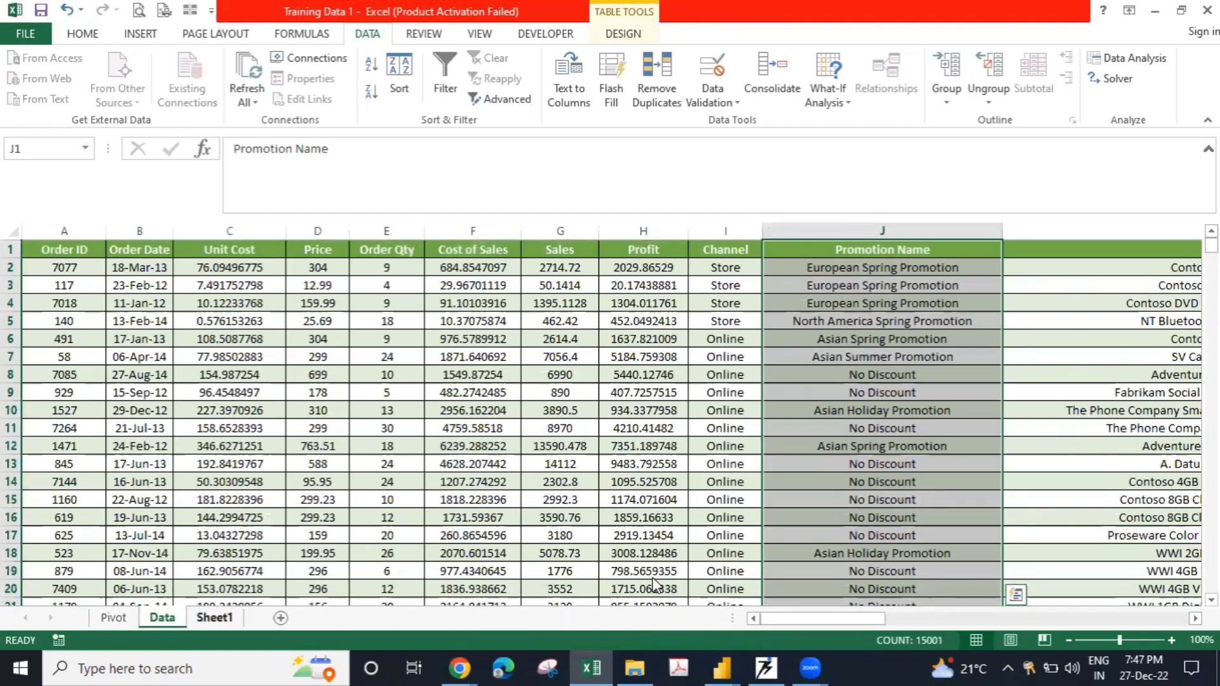
- Empty Sheet1 by deleting the Promotion Name column and the four columns of split promotion words
click(211, 620)
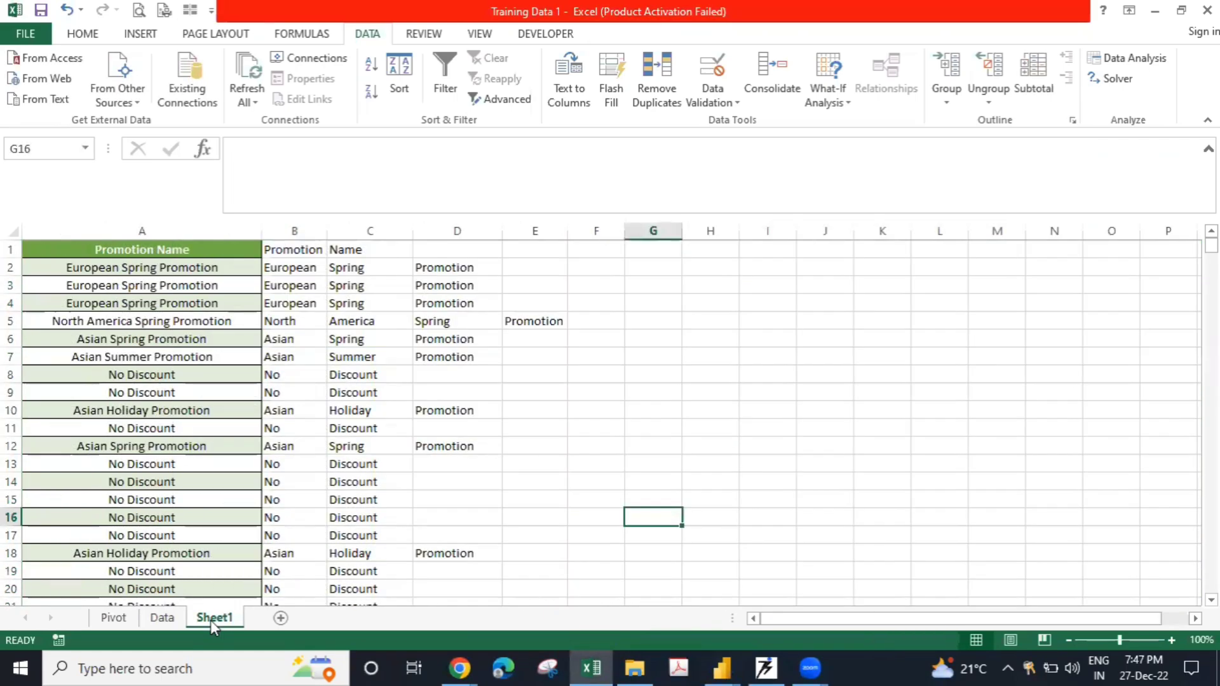
right_click(140, 229)
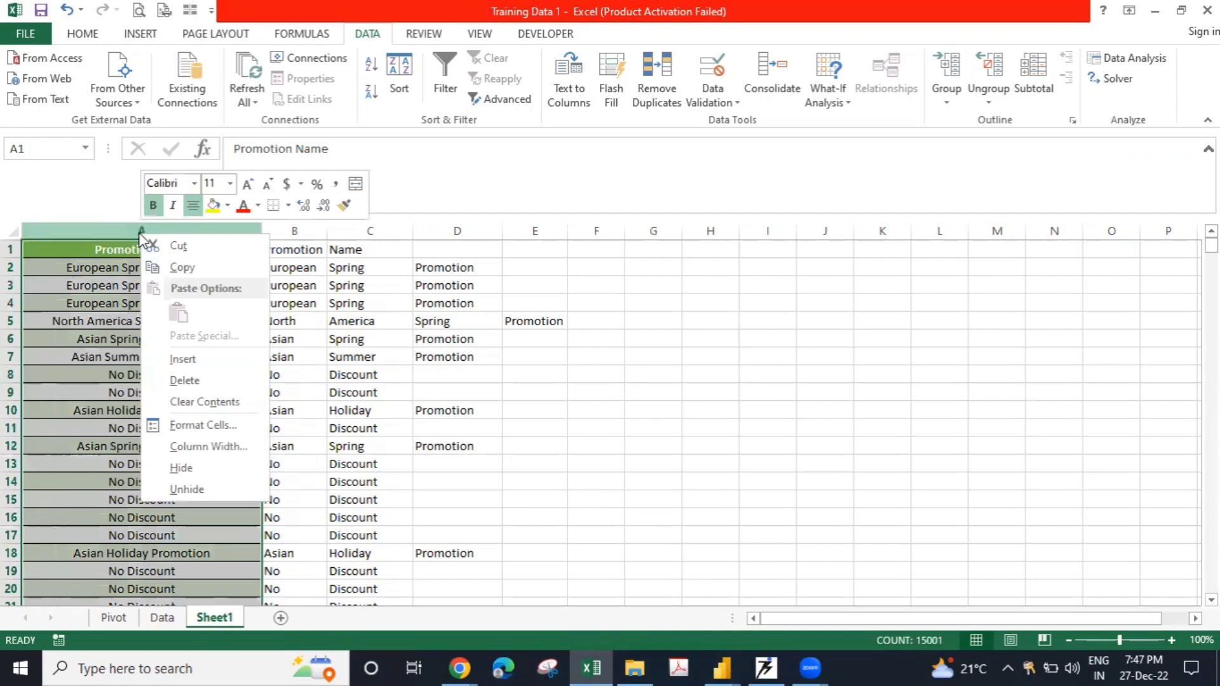
click(195, 380)
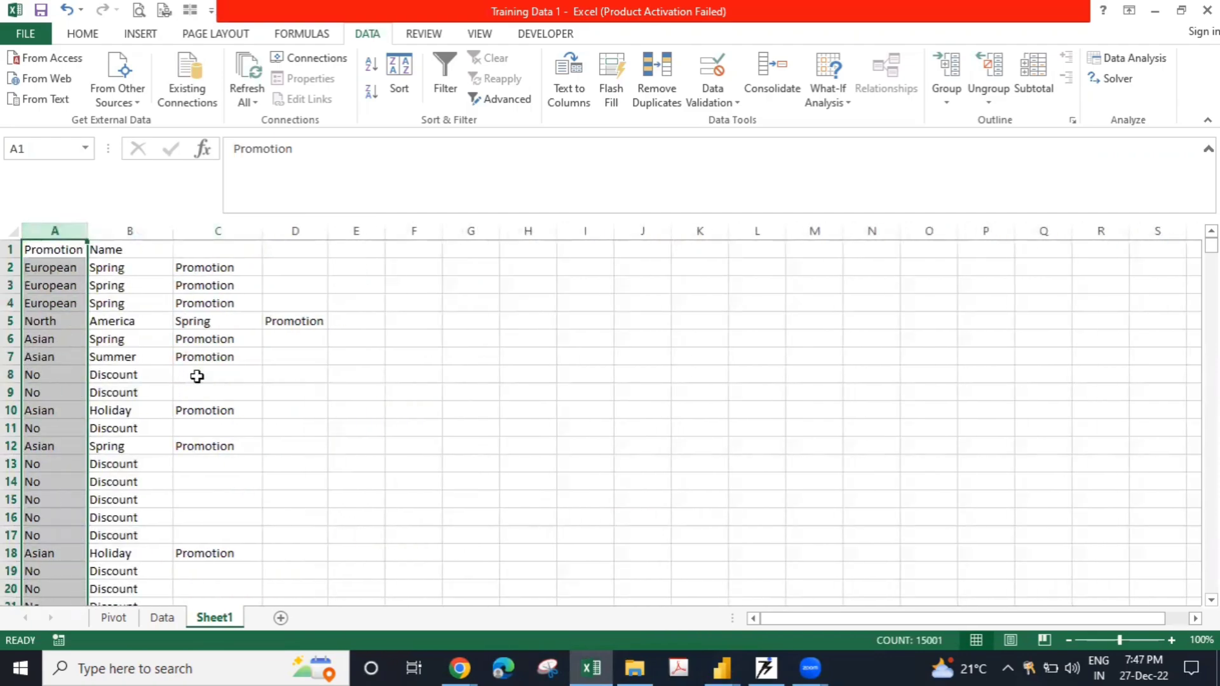
key(shift+Right)
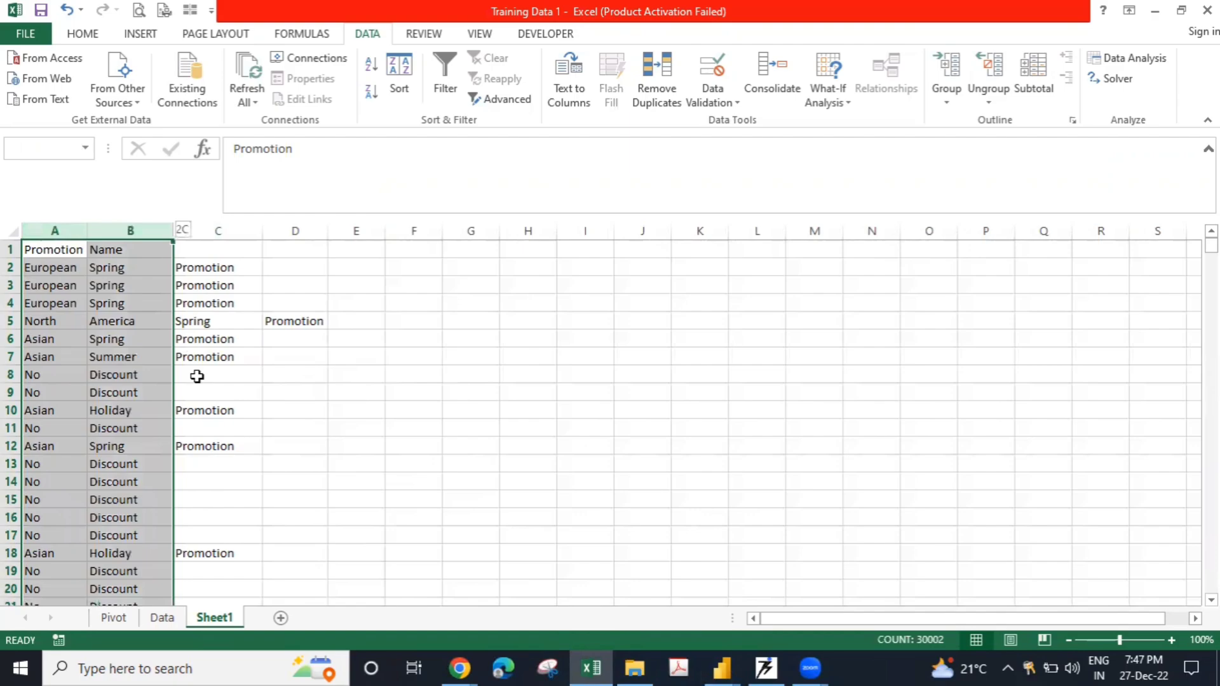
key(shift+Right)
key(shift+Right)
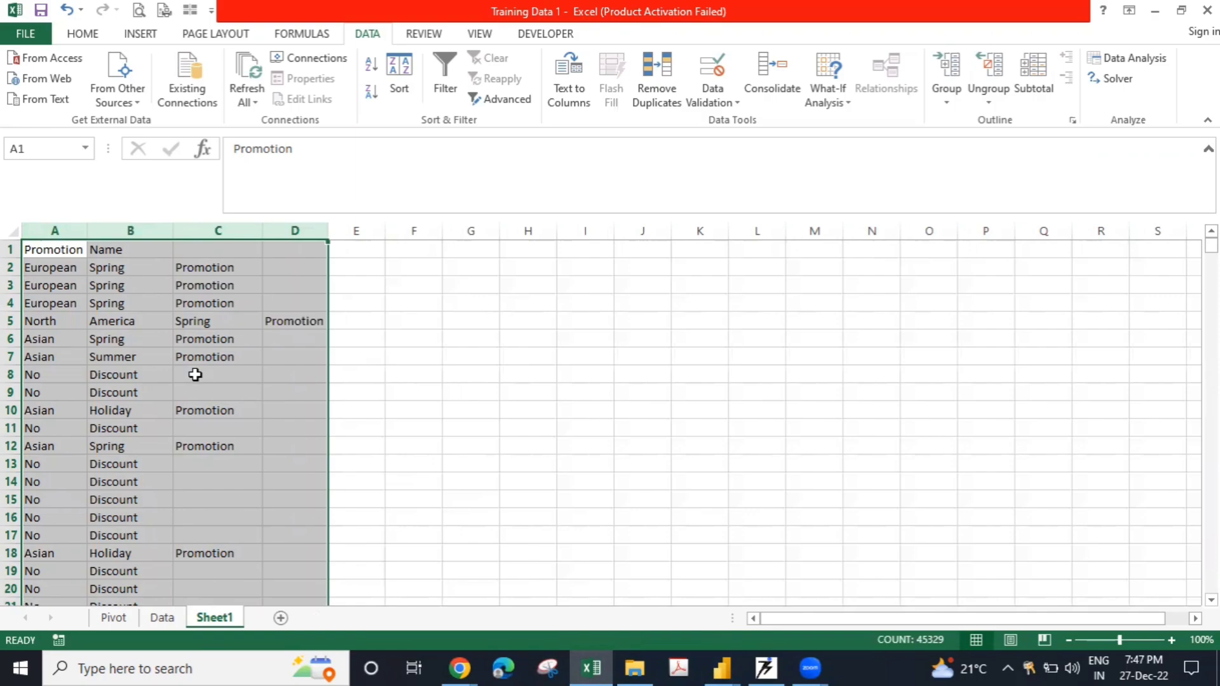
key(ctrl+minus)
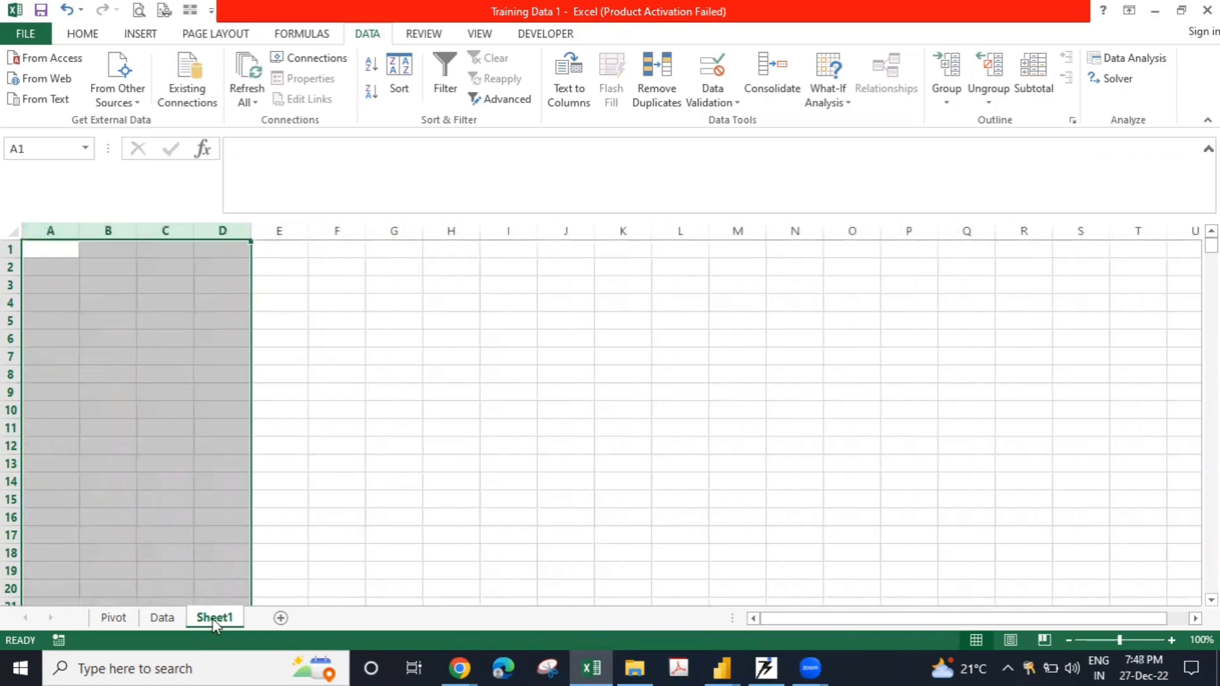
- Select the range A1:Q24 on the Data sheet, covering all headers from Order ID to Country
click(169, 616)
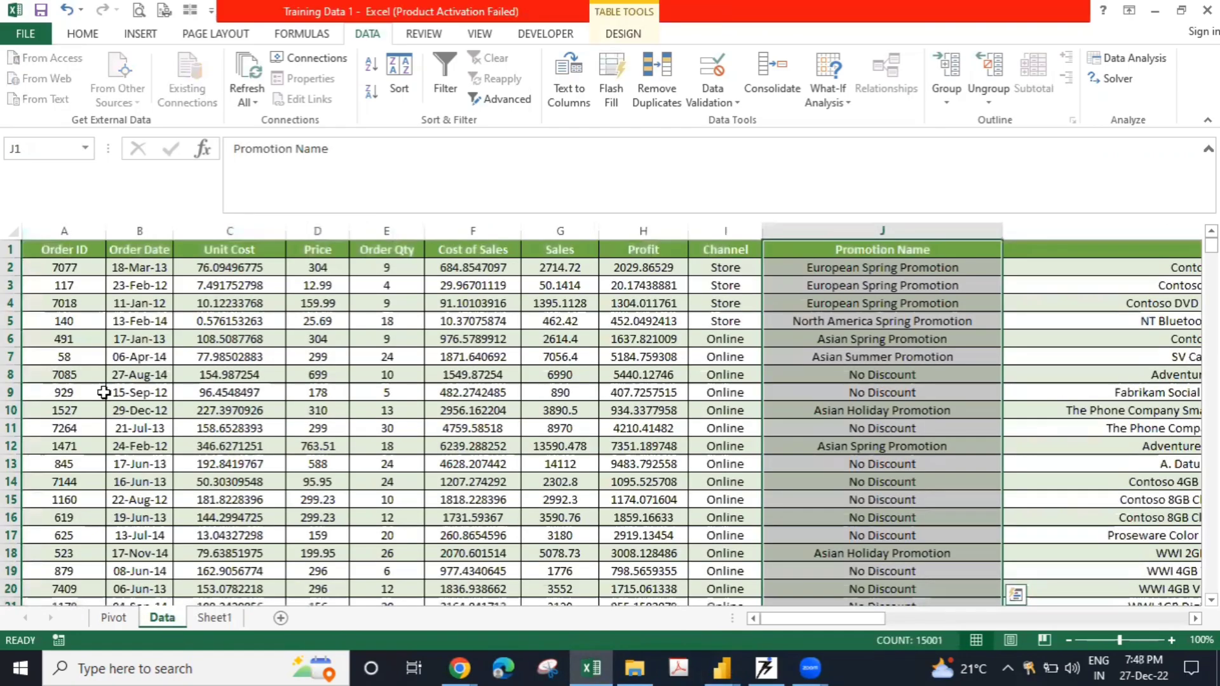
click(104, 319)
key(ctrl+Right)
key(ctrl+Up)
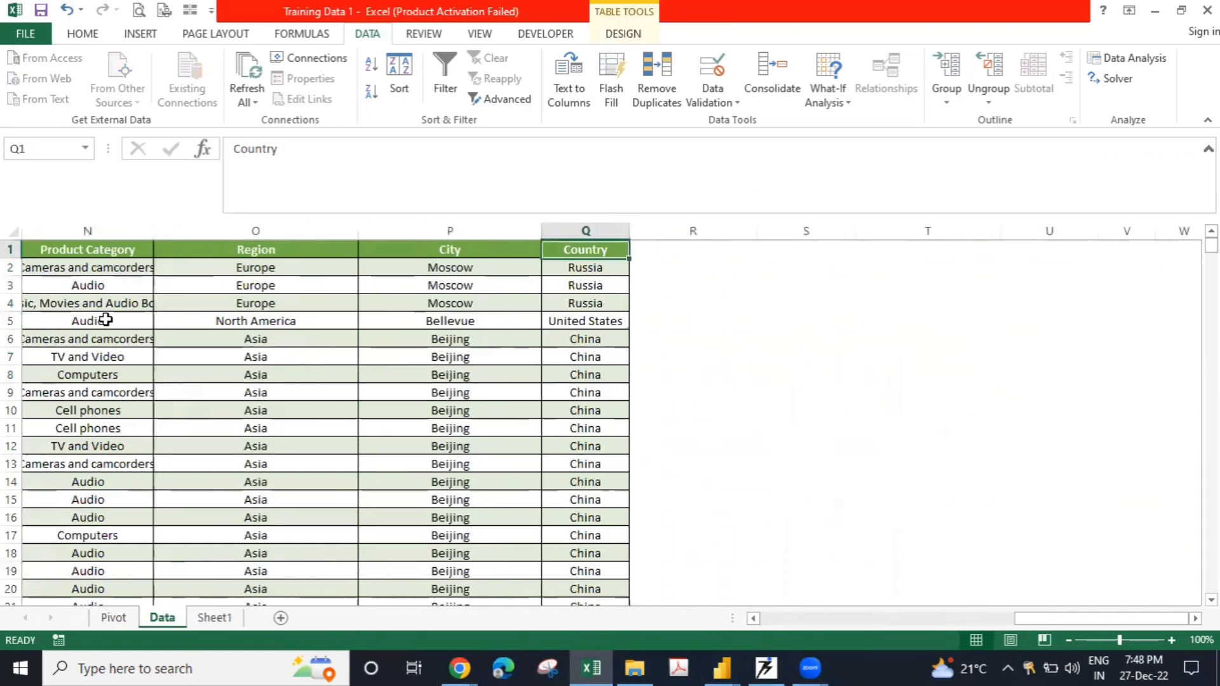
key(ctrl+Left)
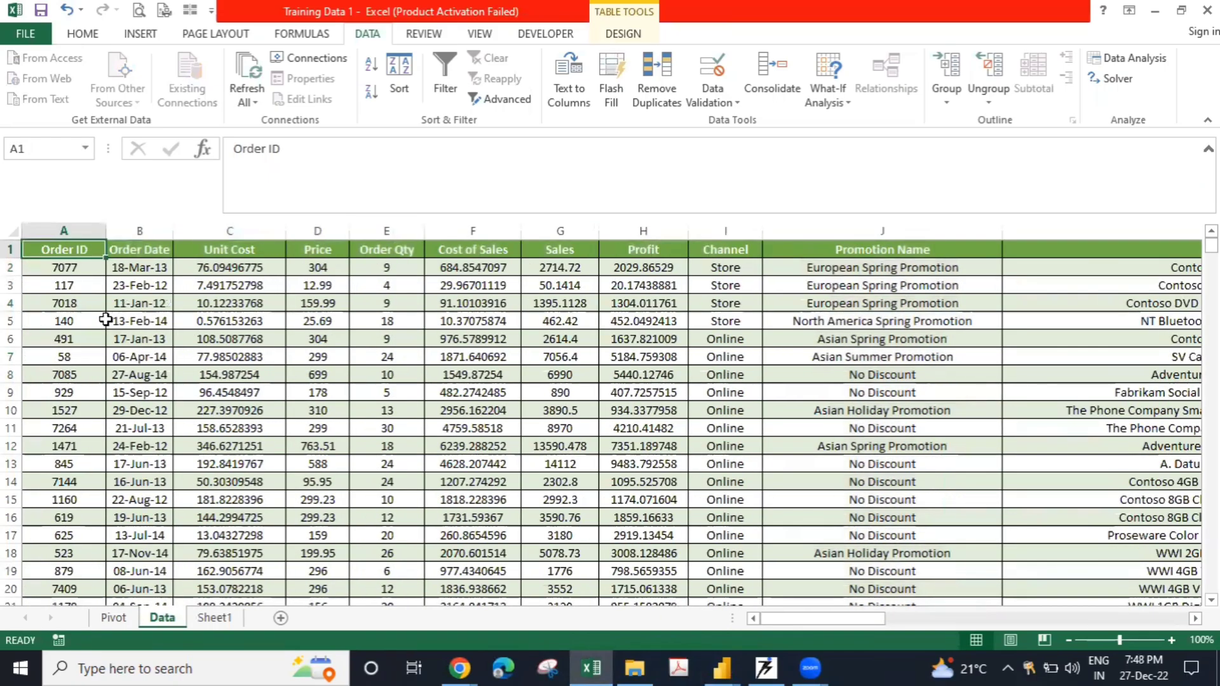
key(shift+Right)
key(shift+Right)
key(shift+Right)
key(shift+Right)
key(shift+Right)
key(shift+Right)
key(shift+Right)
key(shift+Right)
key(shift+Right)
key(shift+Right)
key(shift+Right)
key(shift+Right)
key(shift+Right)
key(shift+Right)
key(shift+Right)
key(shift+Right)
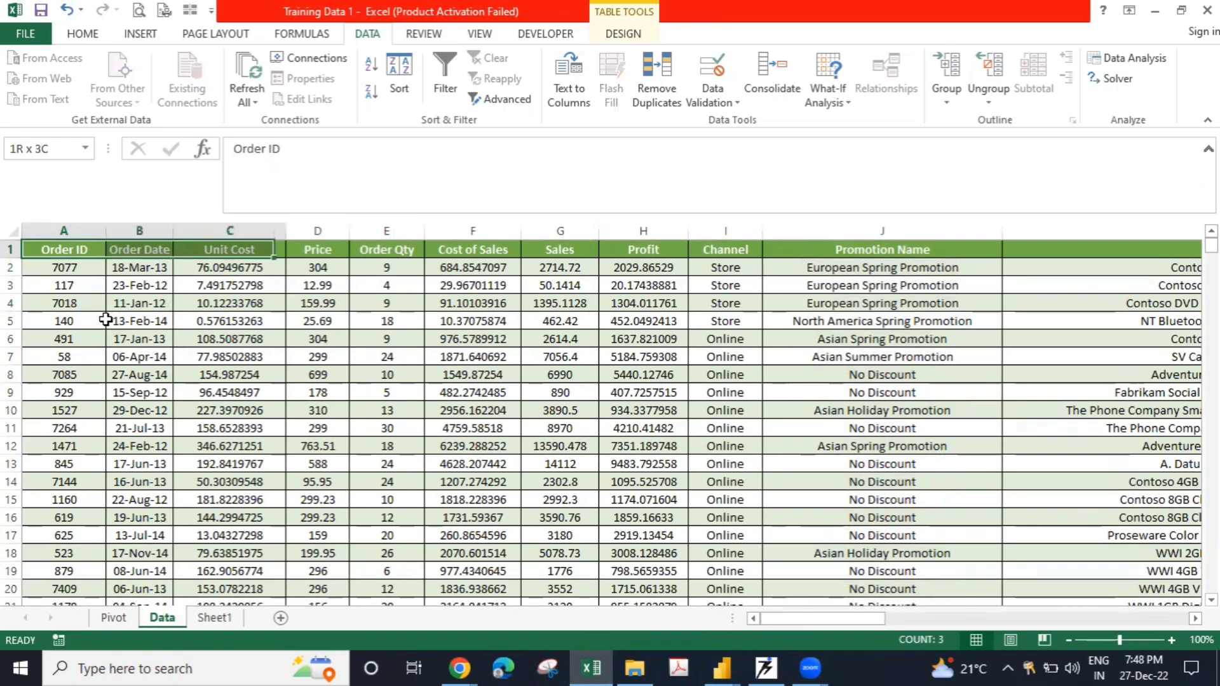
key(shift+Right)
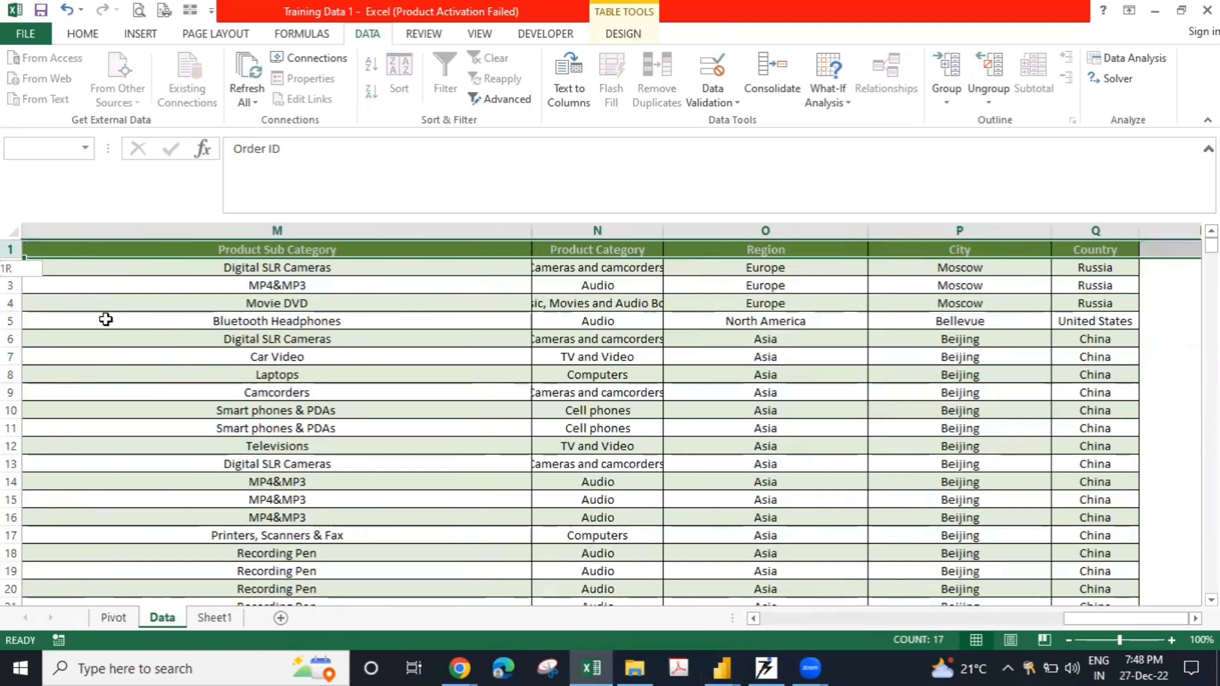
key(shift+Left)
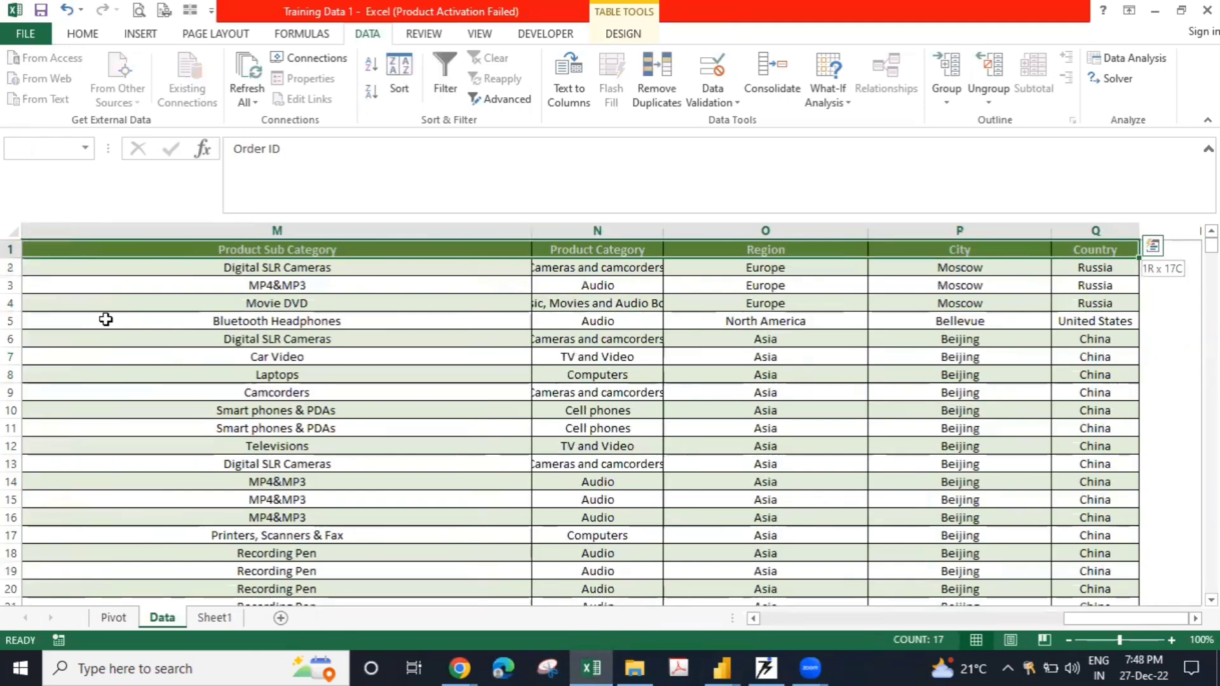
key(shift+Down)
key(shift+Down)
key(shift+Down)
key(shift+Down)
key(shift+Down)
key(shift+Down)
key(shift+Down)
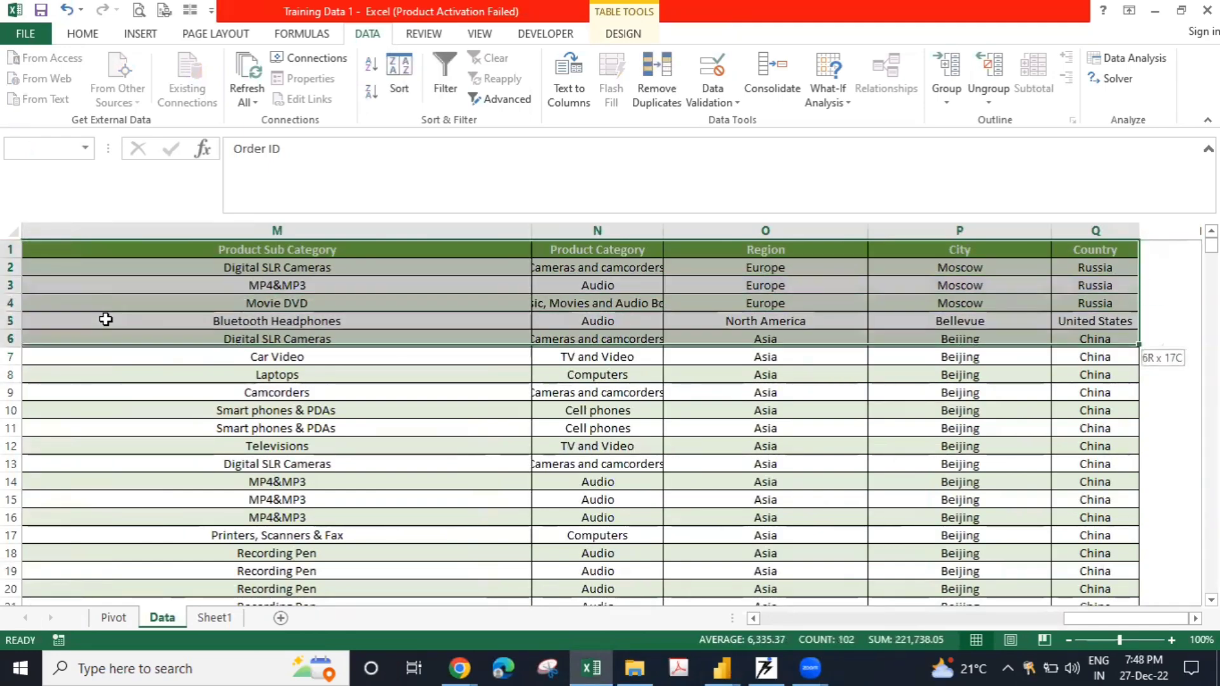
key(shift+Down)
key(shift+Down)
key(shift+Down)
key(shift+Down)
key(shift+Down)
key(shift+Down)
key(shift+Down)
key(shift+Down)
key(shift+Down)
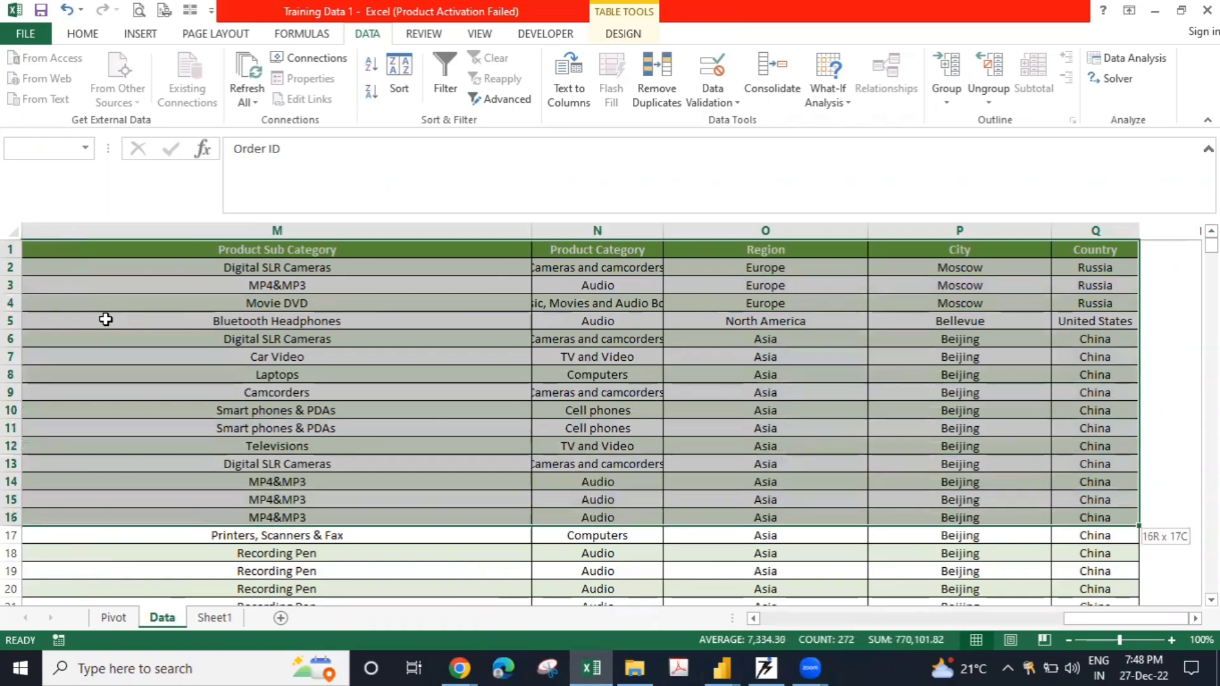
key(shift+Down)
key(shift+Down)
key(shift+Down)
key(shift+Down)
key(shift+Down)
key(shift+Down)
key(shift+Down)
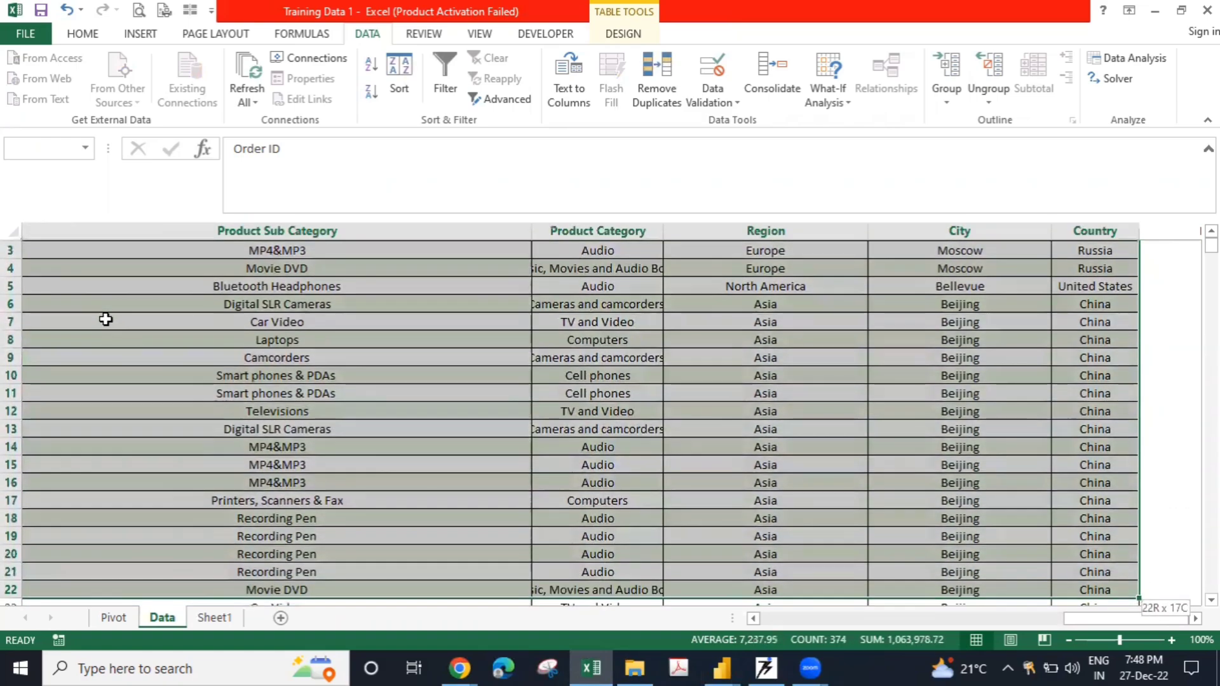
key(shift+Down)
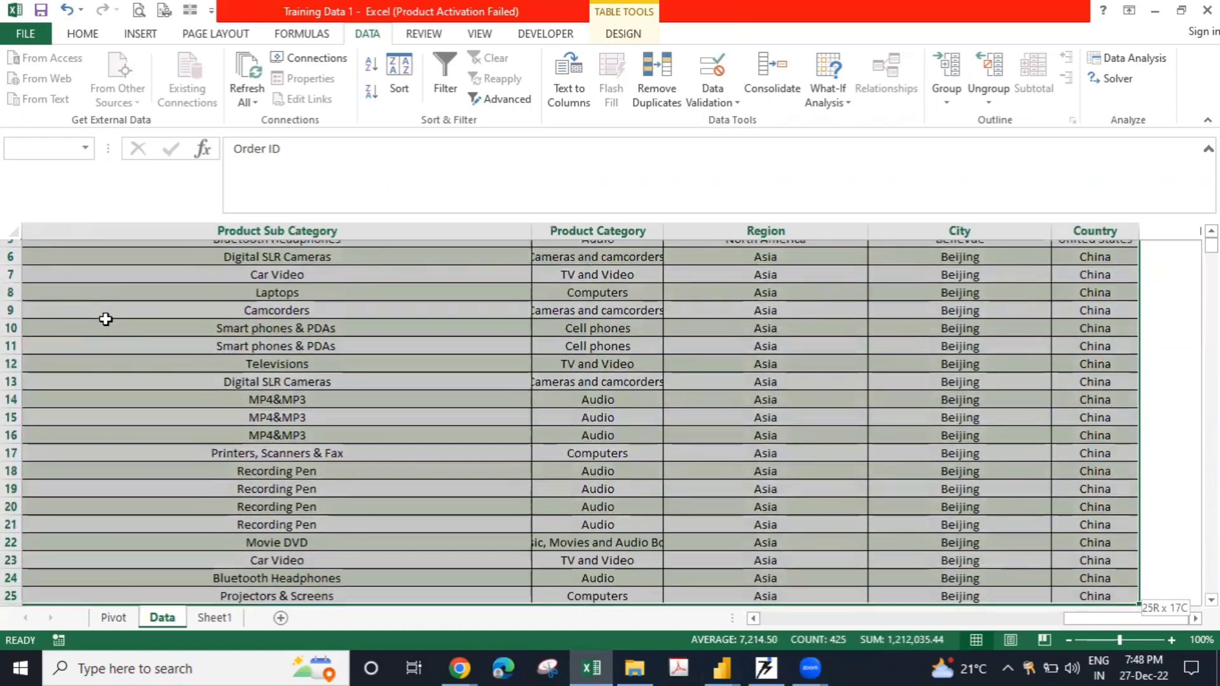
key(shift+Up)
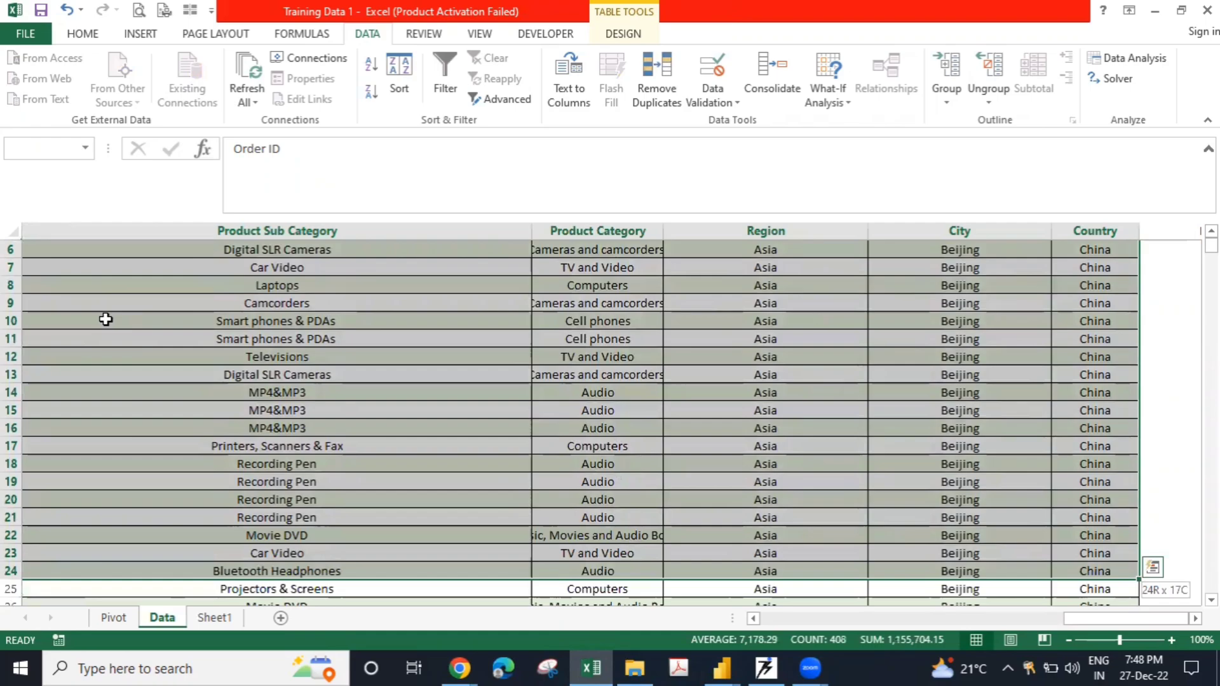
key(ctrl+BackSpace)
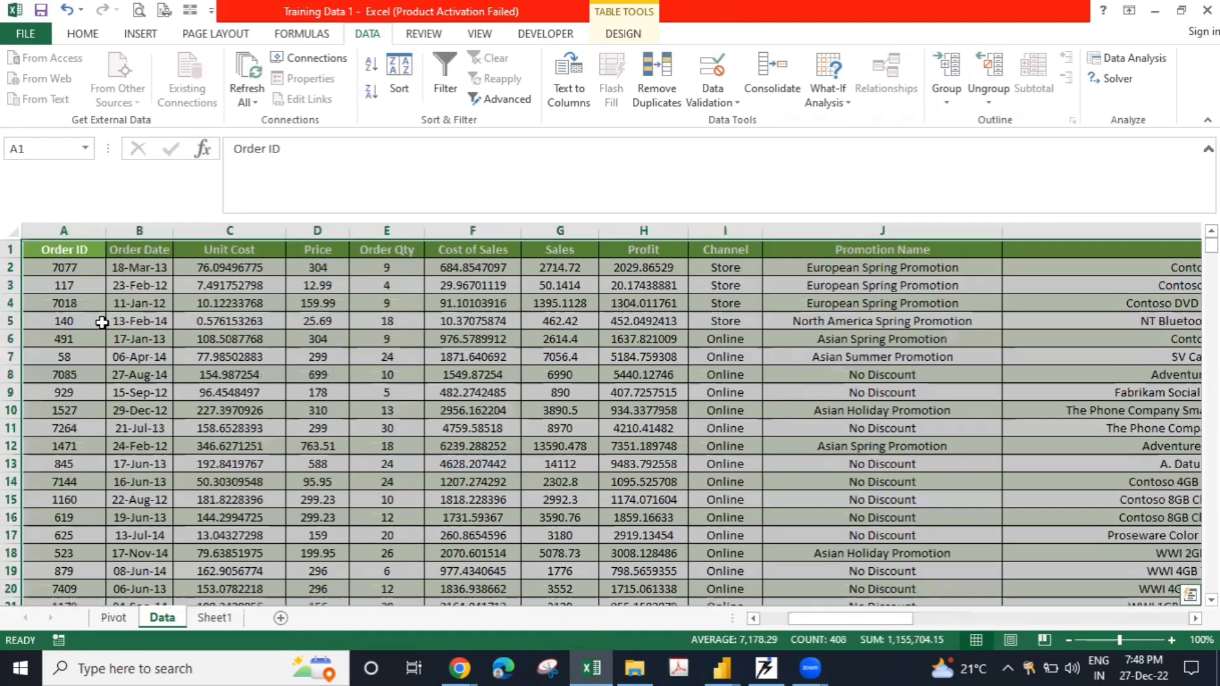
- Copy the selected Data range into Sheet1 starting at A1 and autofit the pasted columns' widths
key(ctrl+c)
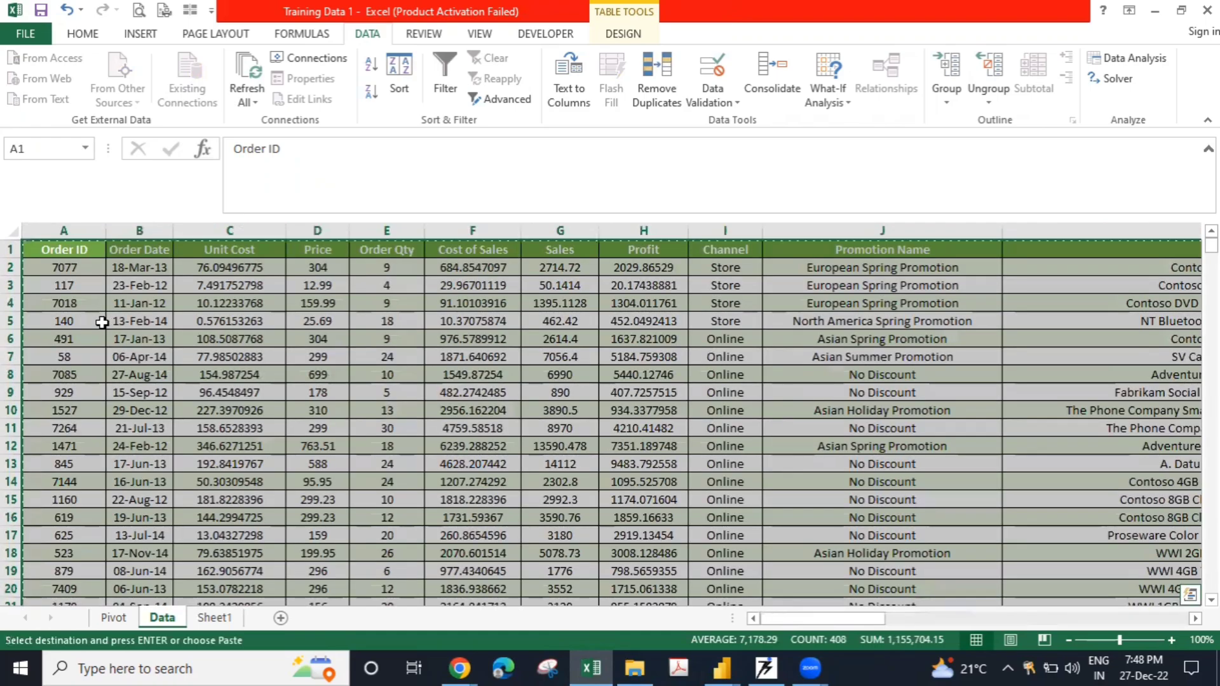
click(219, 619)
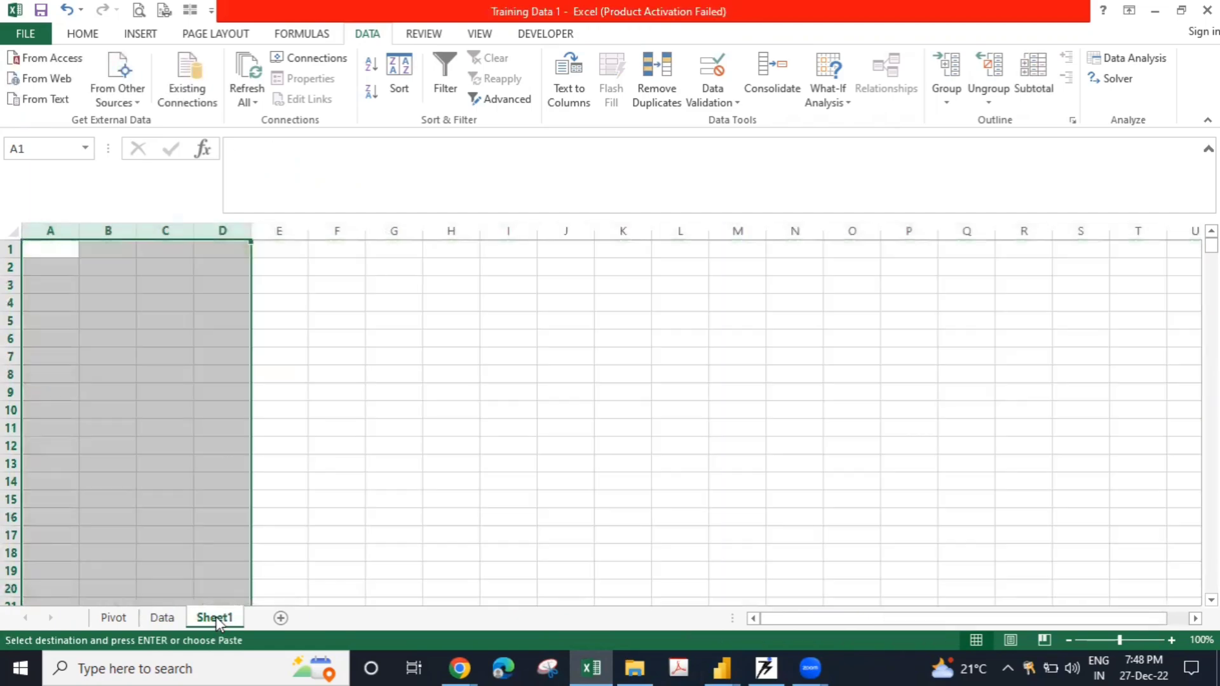
click(59, 250)
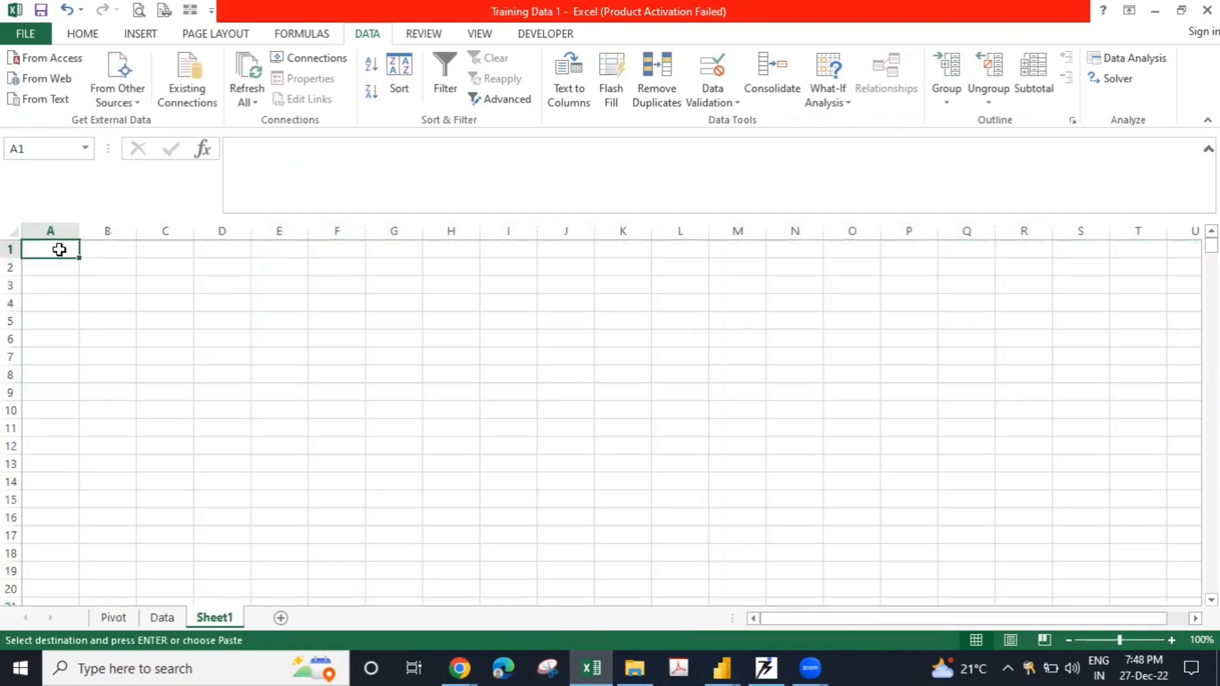
key(ctrl+v)
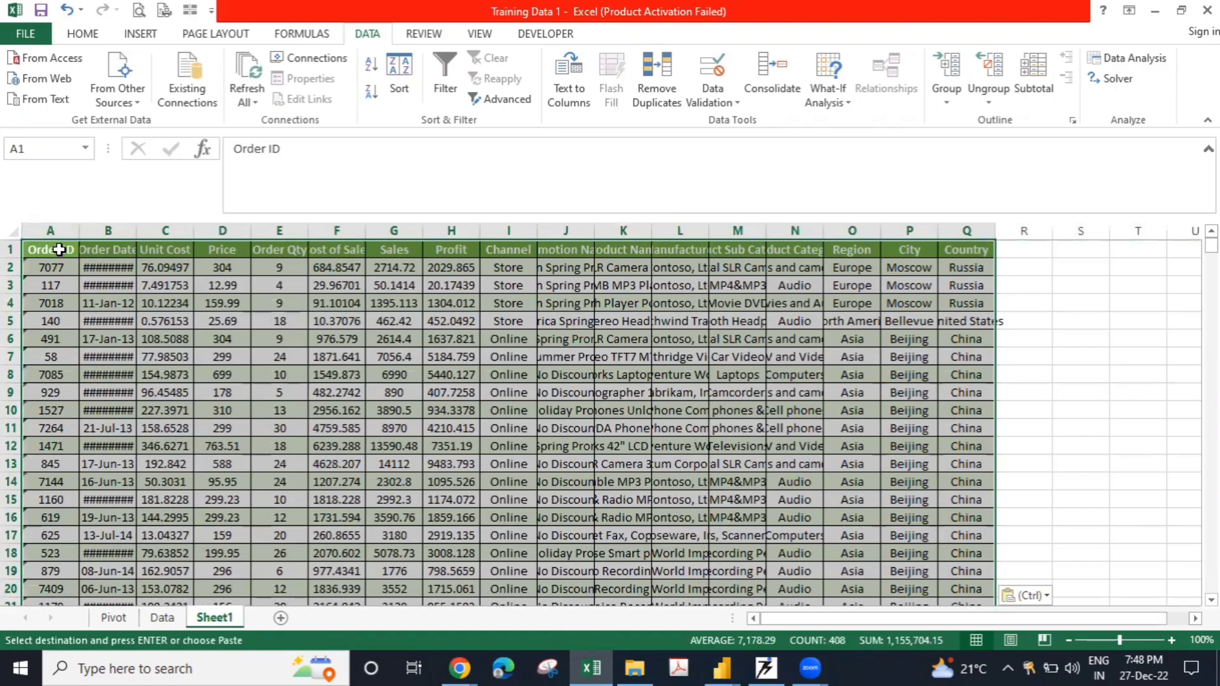
key(alt+o)
key(c)
key(a)
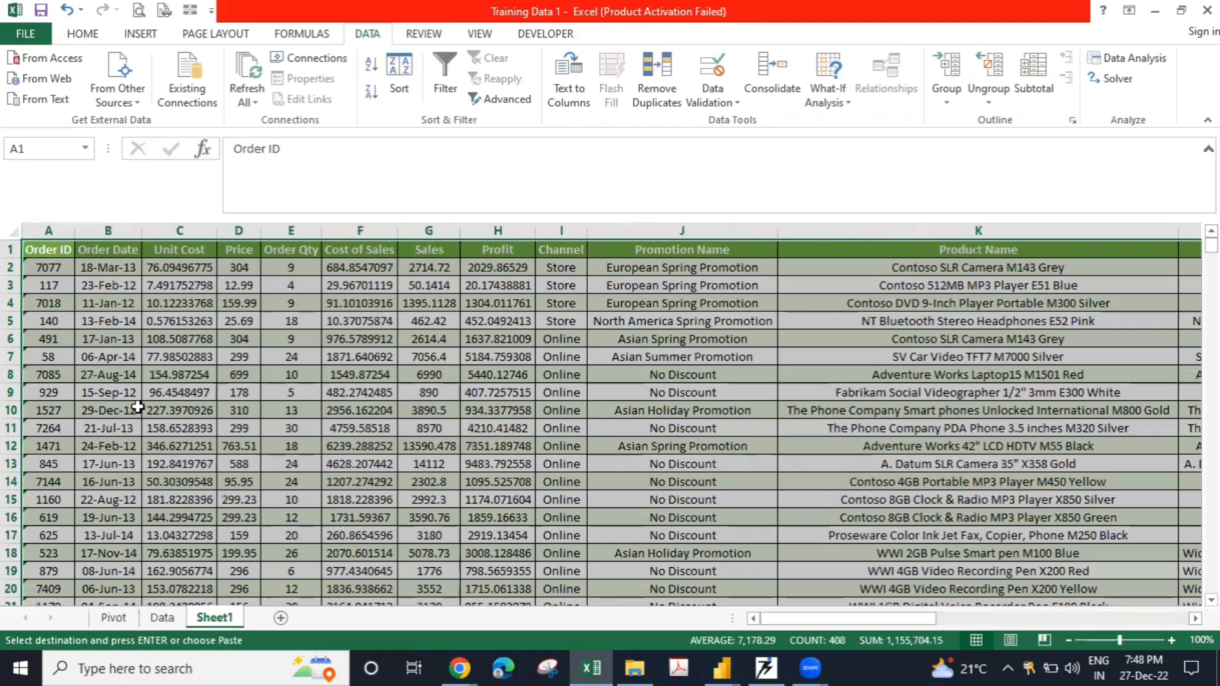
- Create a copy of Sheet1 at the end of the Training Data 1.xlsx workbook
right_click(212, 621)
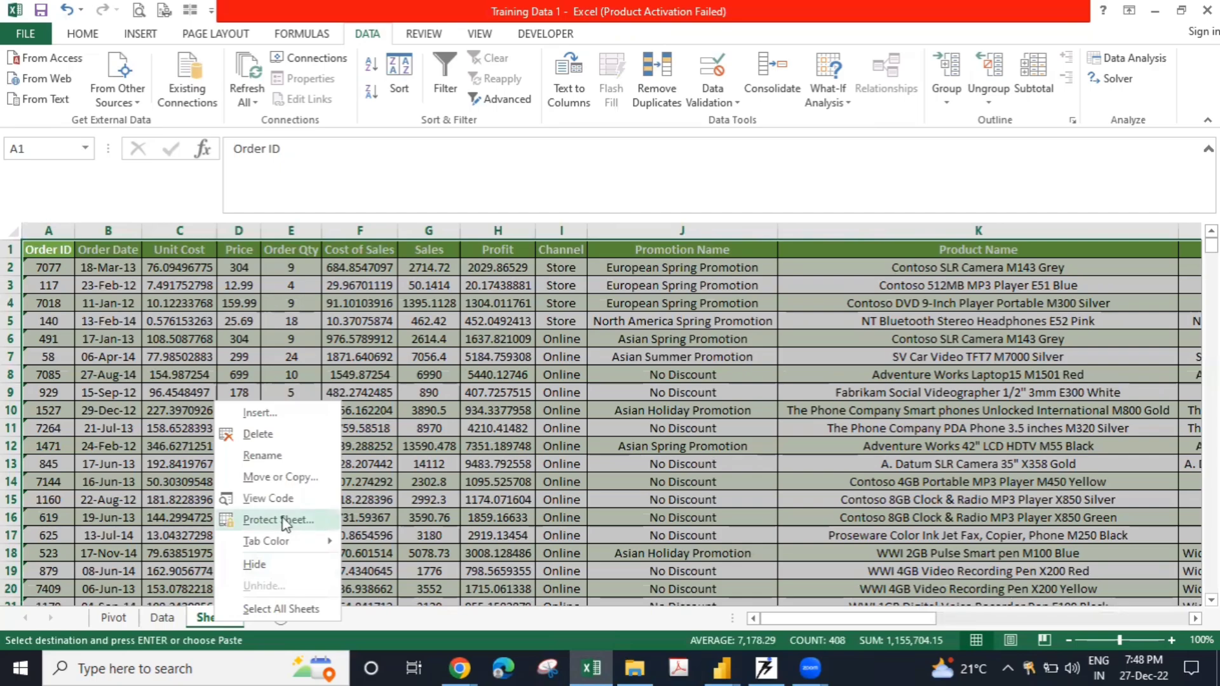
click(281, 479)
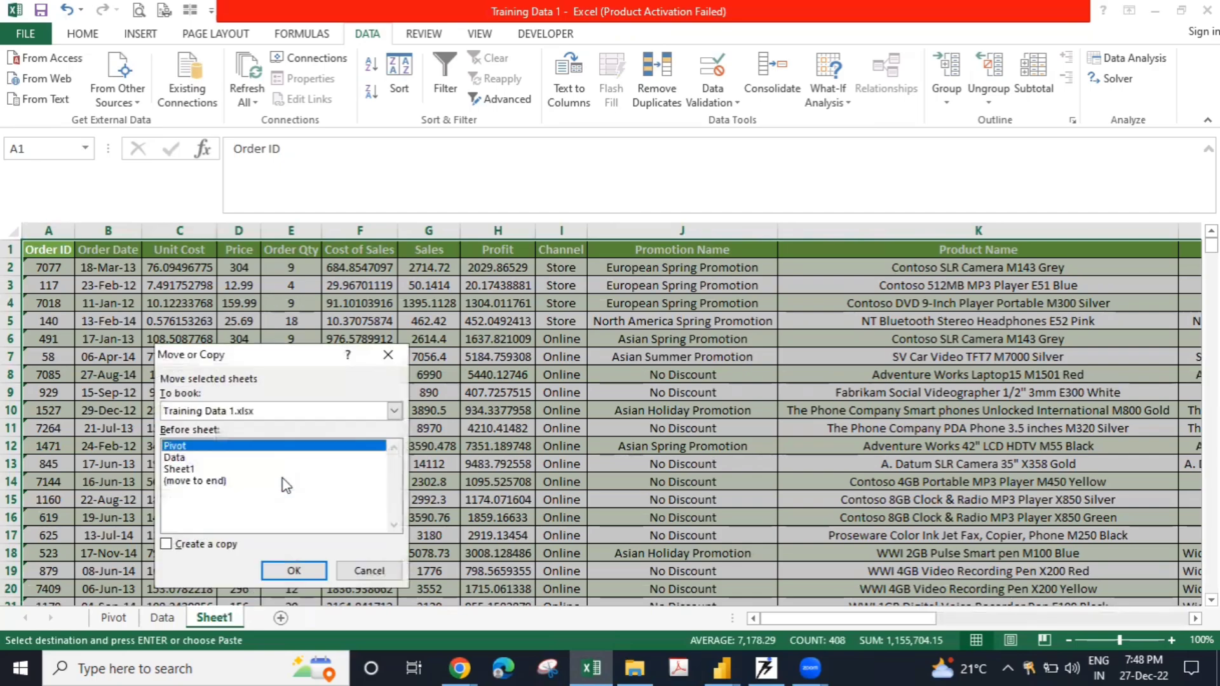
click(203, 482)
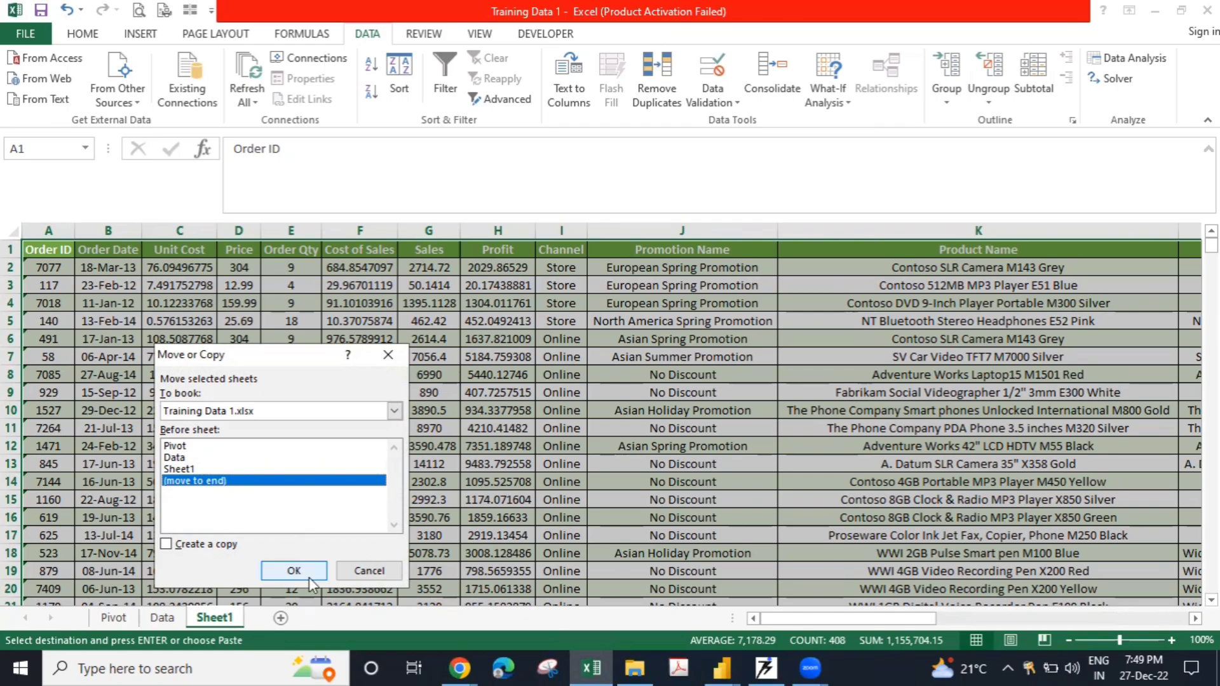
click(217, 545)
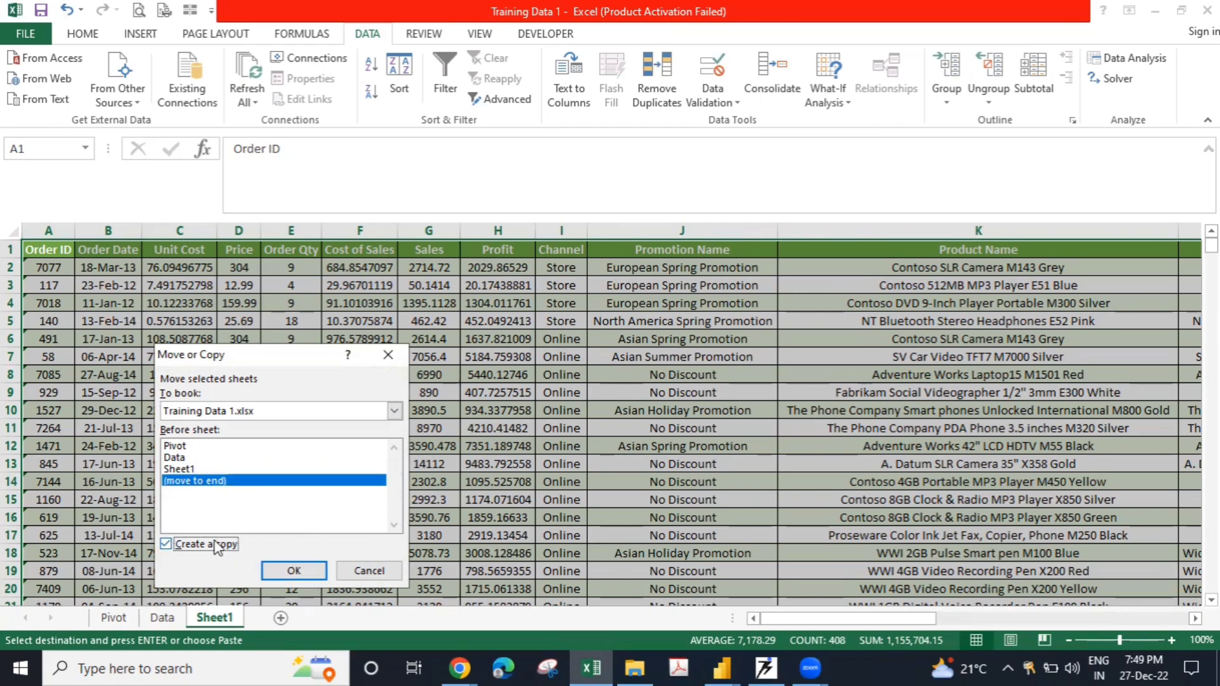
click(293, 571)
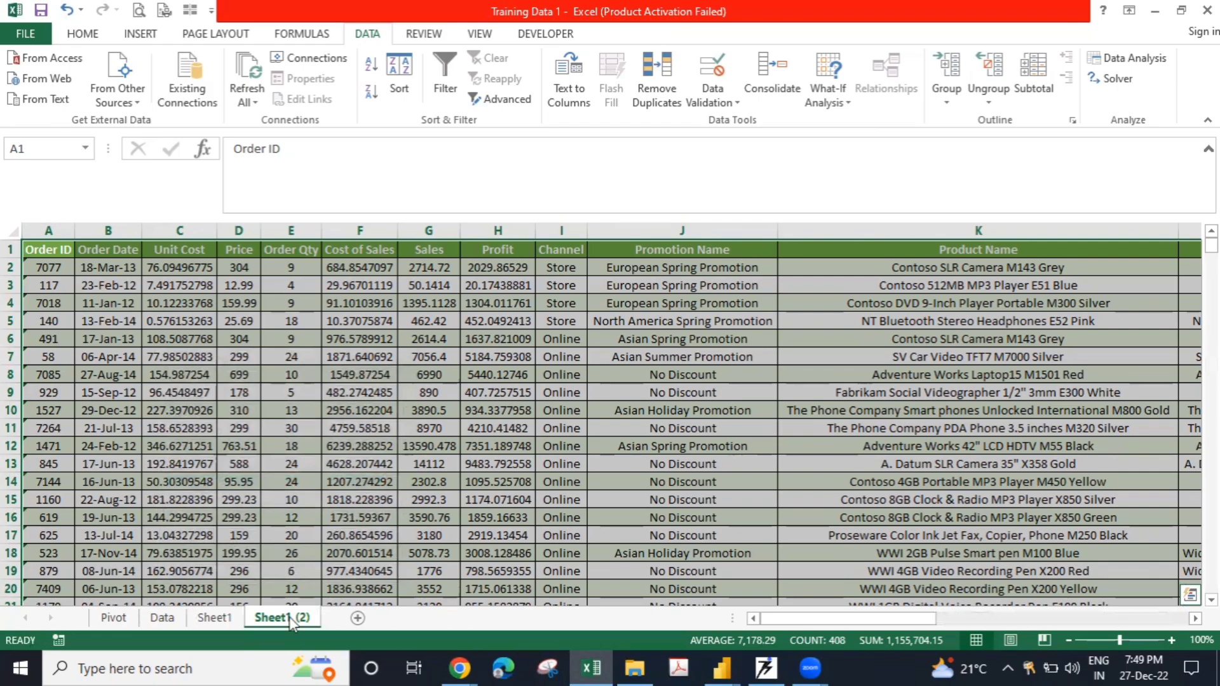
- Delete rows 2 to 12 from the original Sheet1, keeping the header row
click(223, 619)
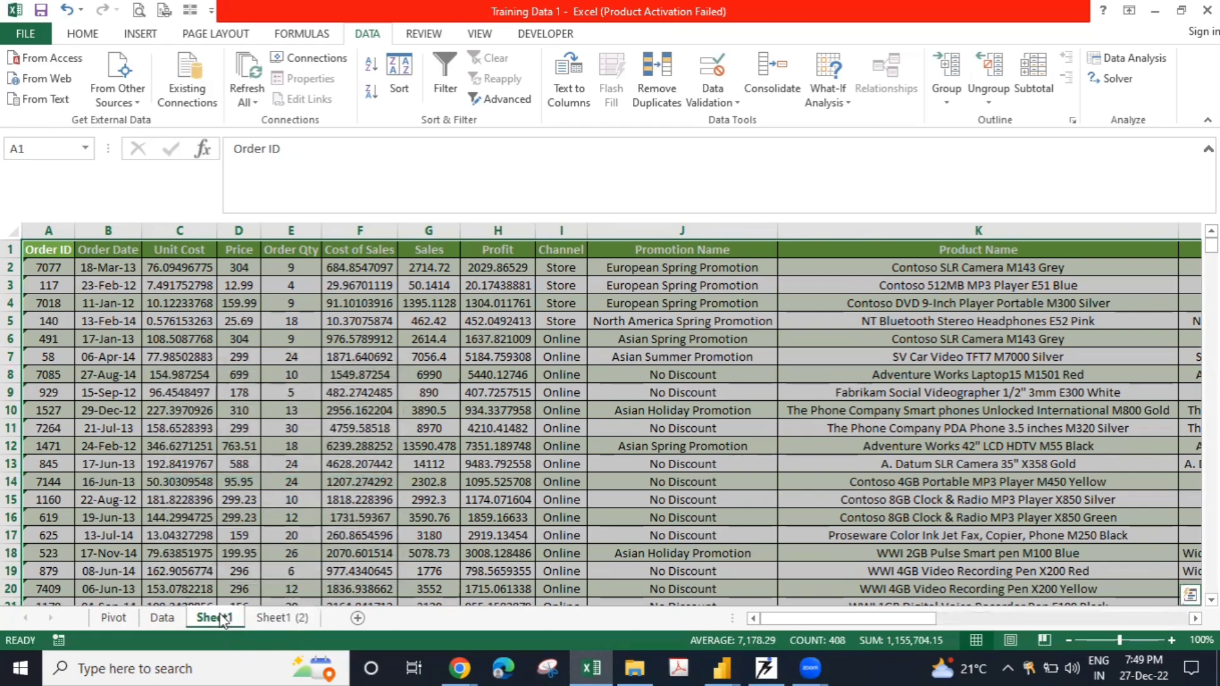
click(135, 453)
key(ctrl+Up)
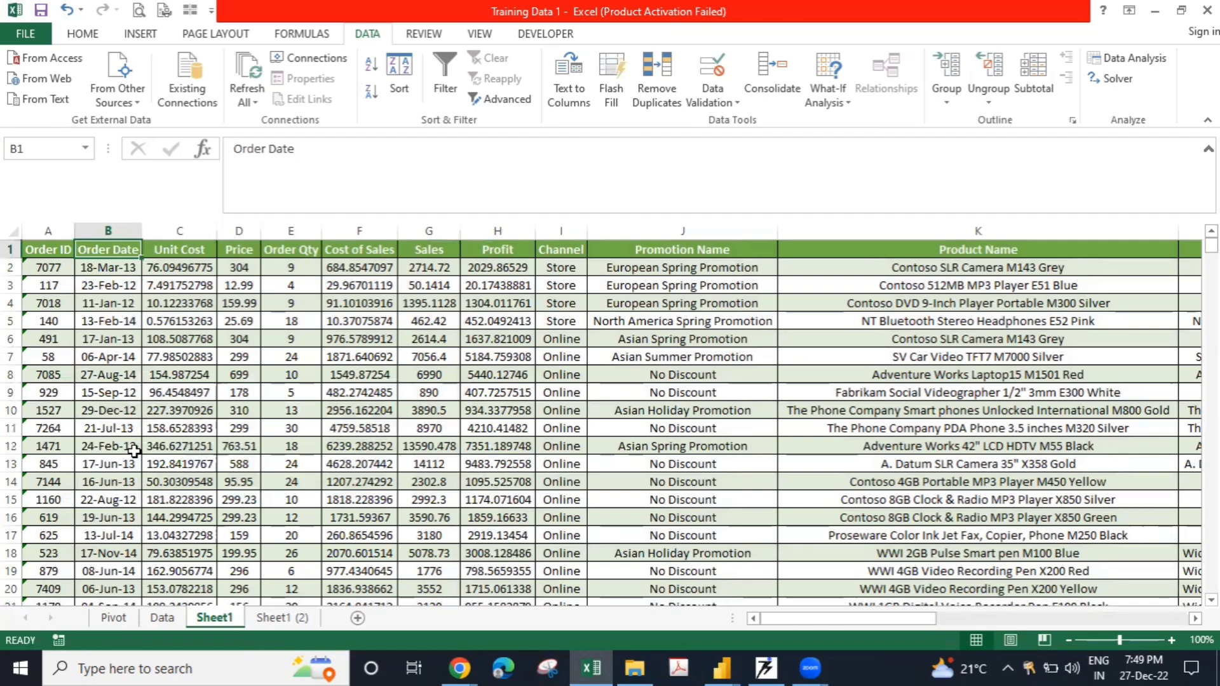
key(Left)
key(Down)
key(Down)
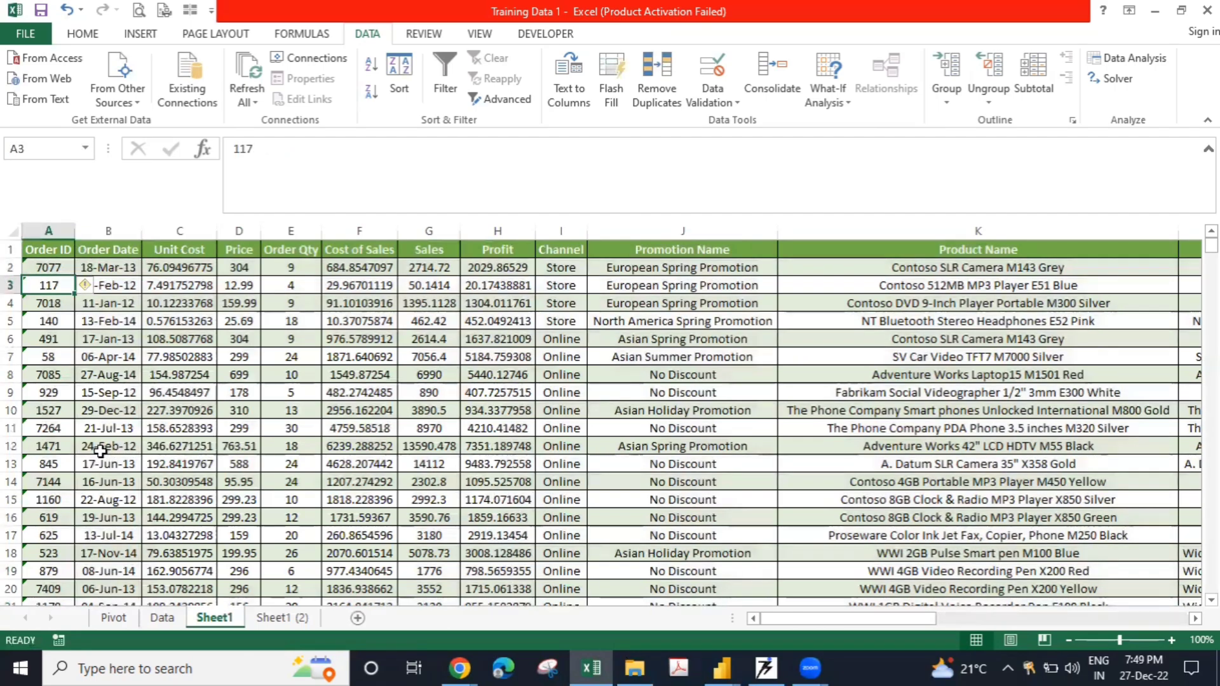
key(ctrl+shift+Right)
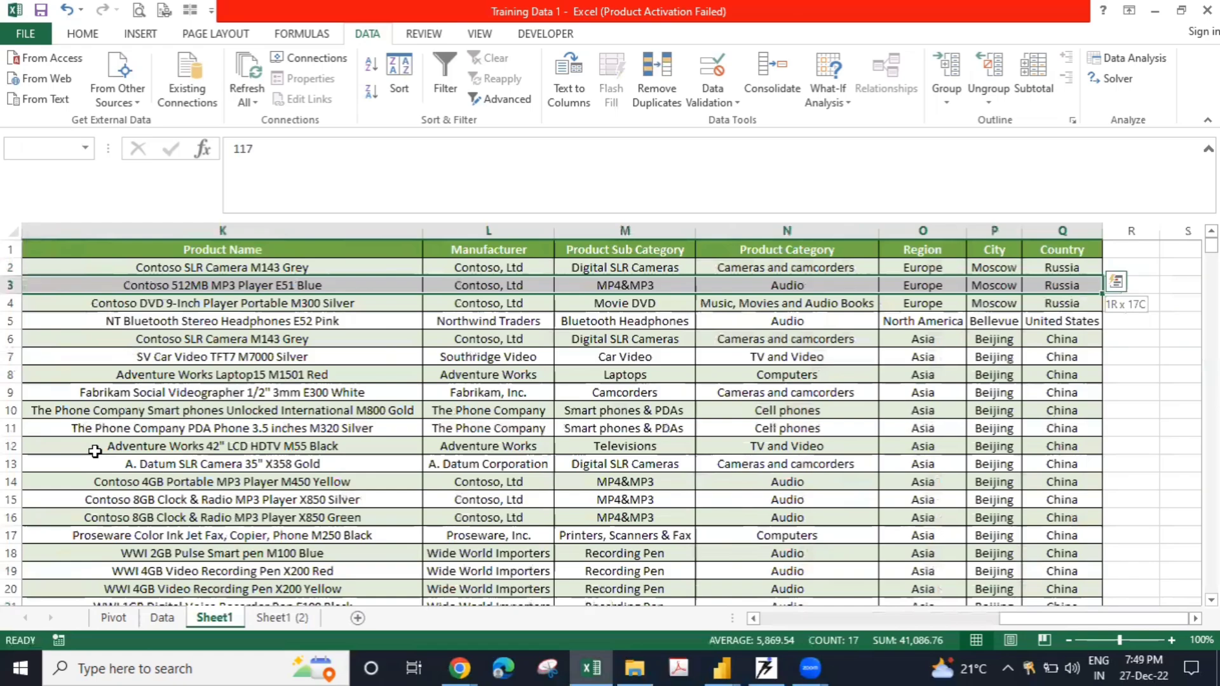
key(Up)
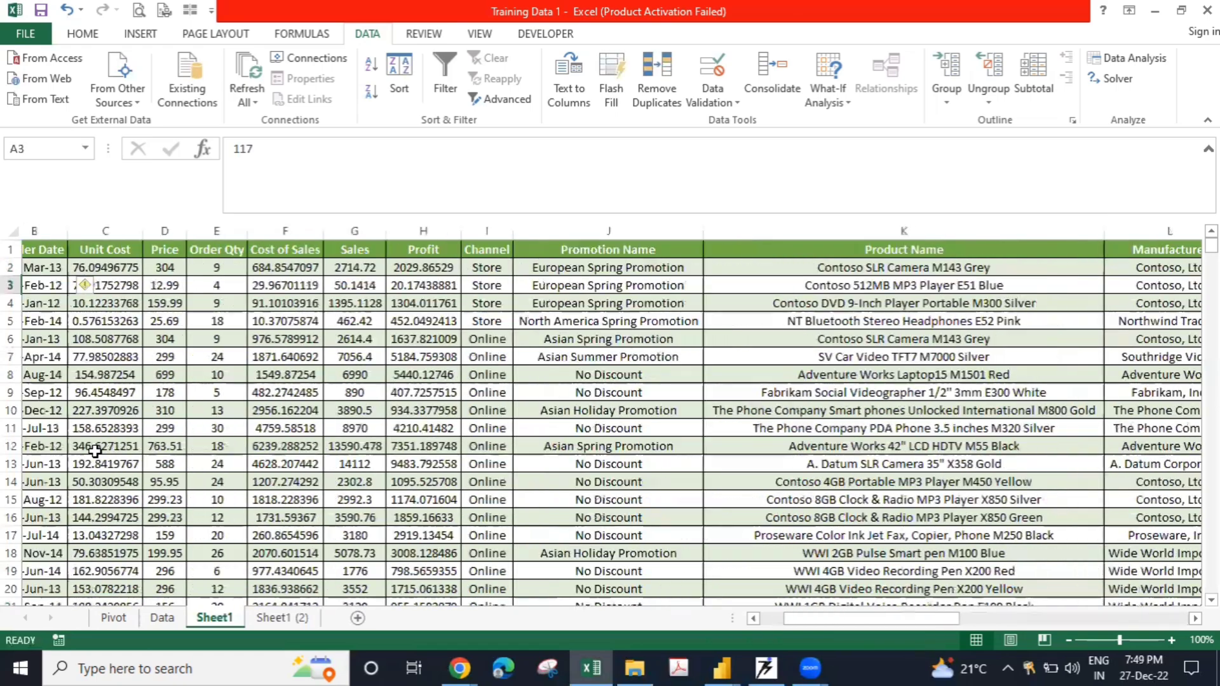
key(Up)
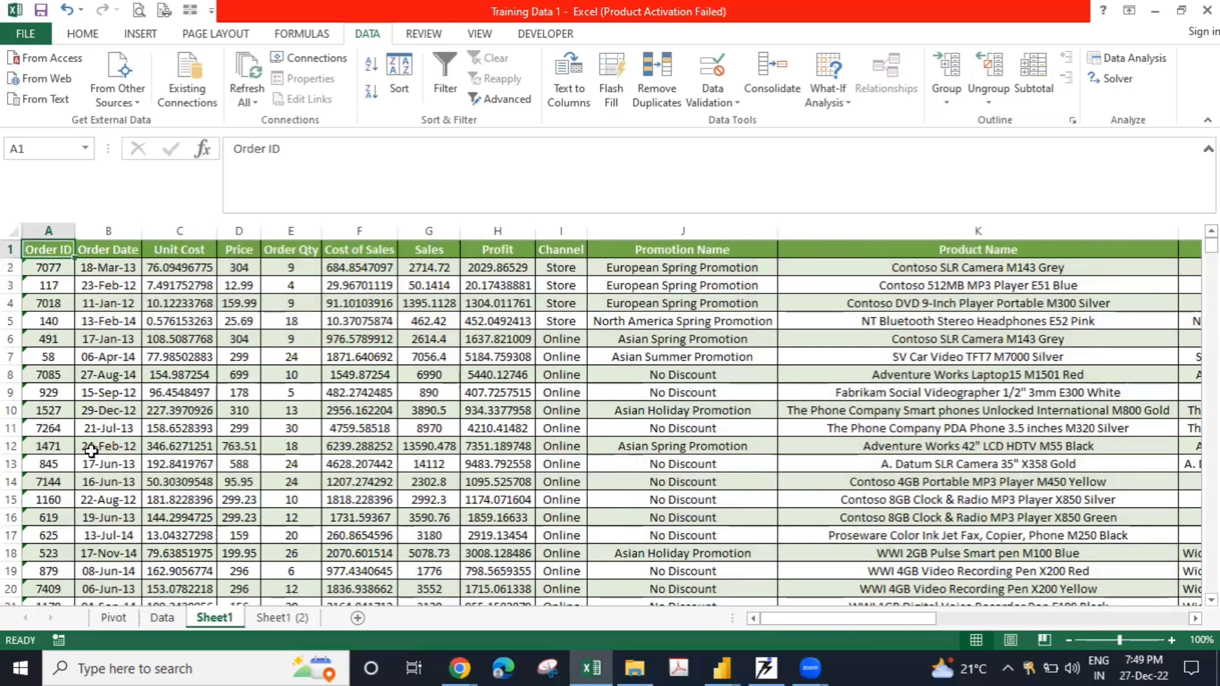
key(Down)
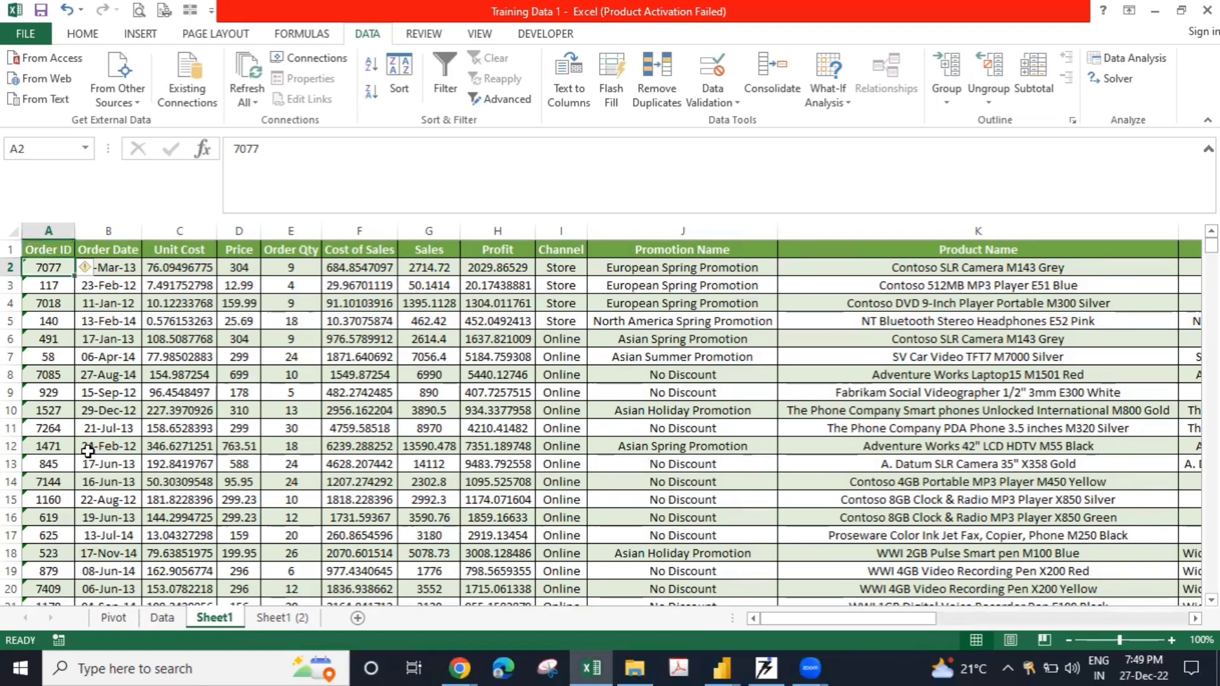
key(ctrl+shift+Right)
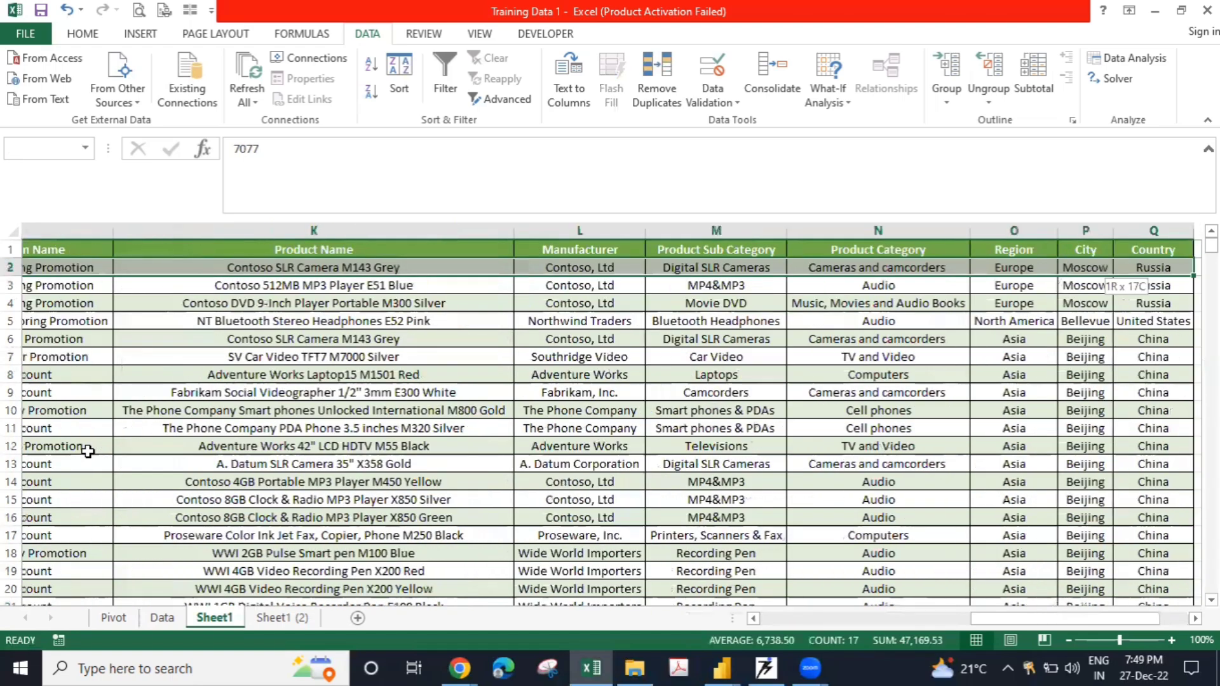
key(shift+Down)
key(shift+Down)
key(shift+Down)
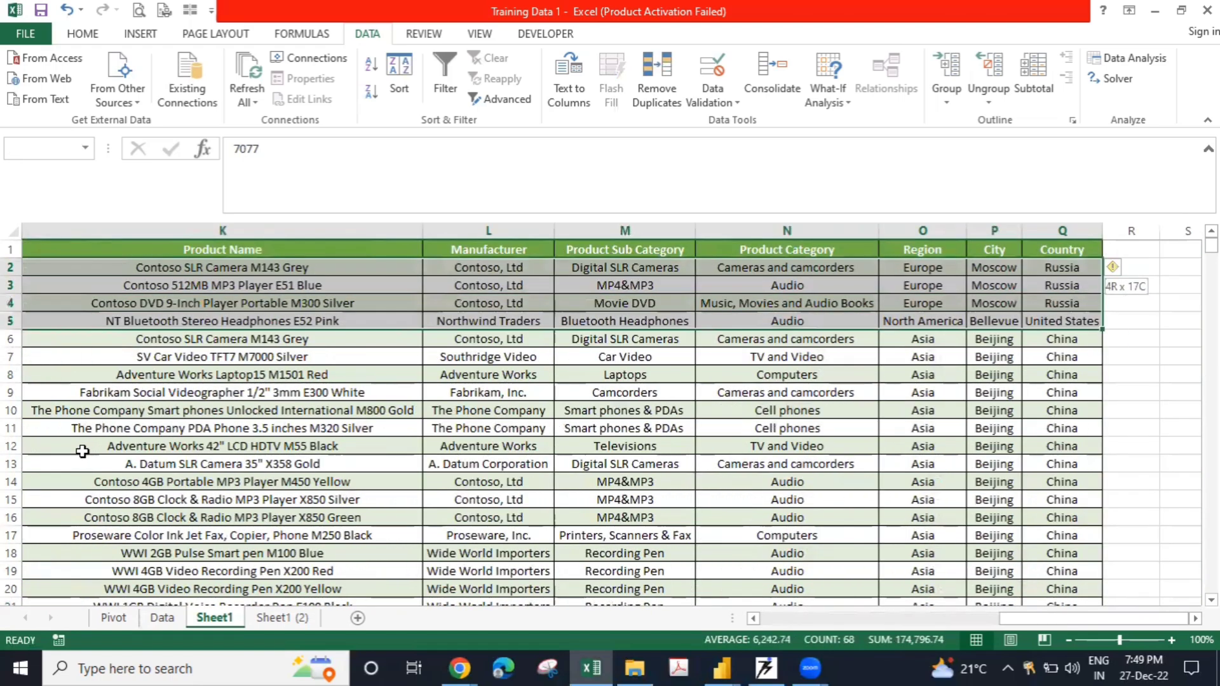
key(shift+Down)
key(shift+Down)
key(shift+Down)
key(shift+Down)
key(shift+Down)
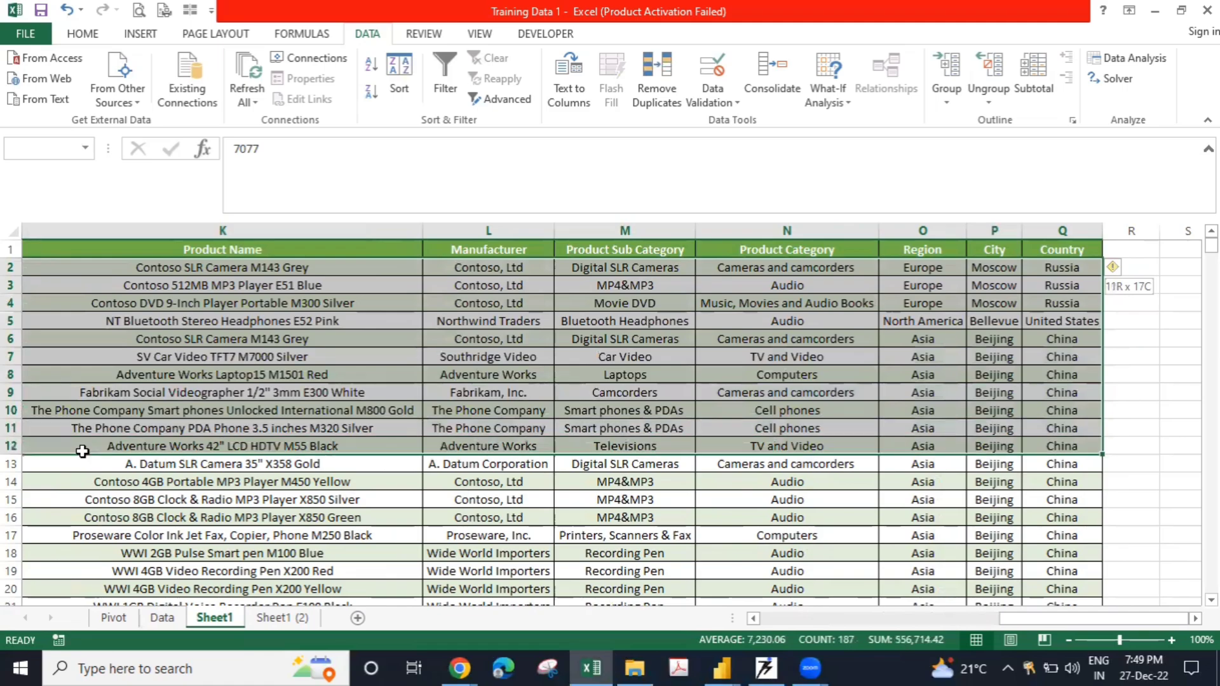
key(shift+Up)
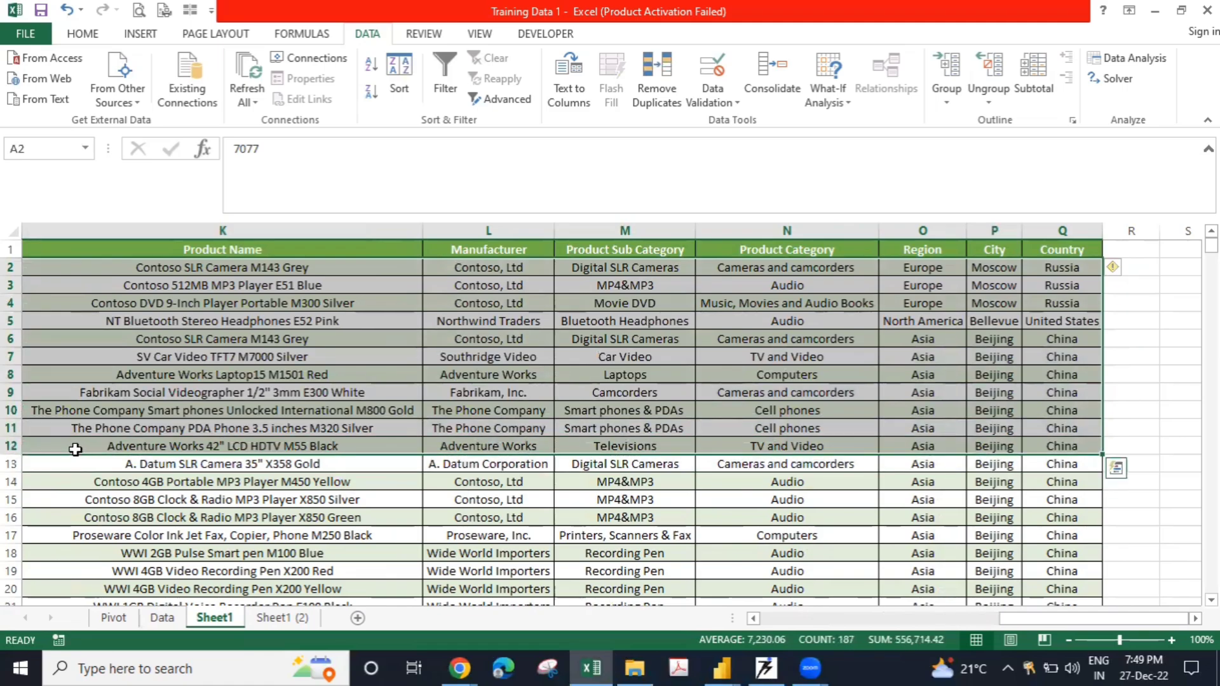
key(shift+Right)
key(shift+Right)
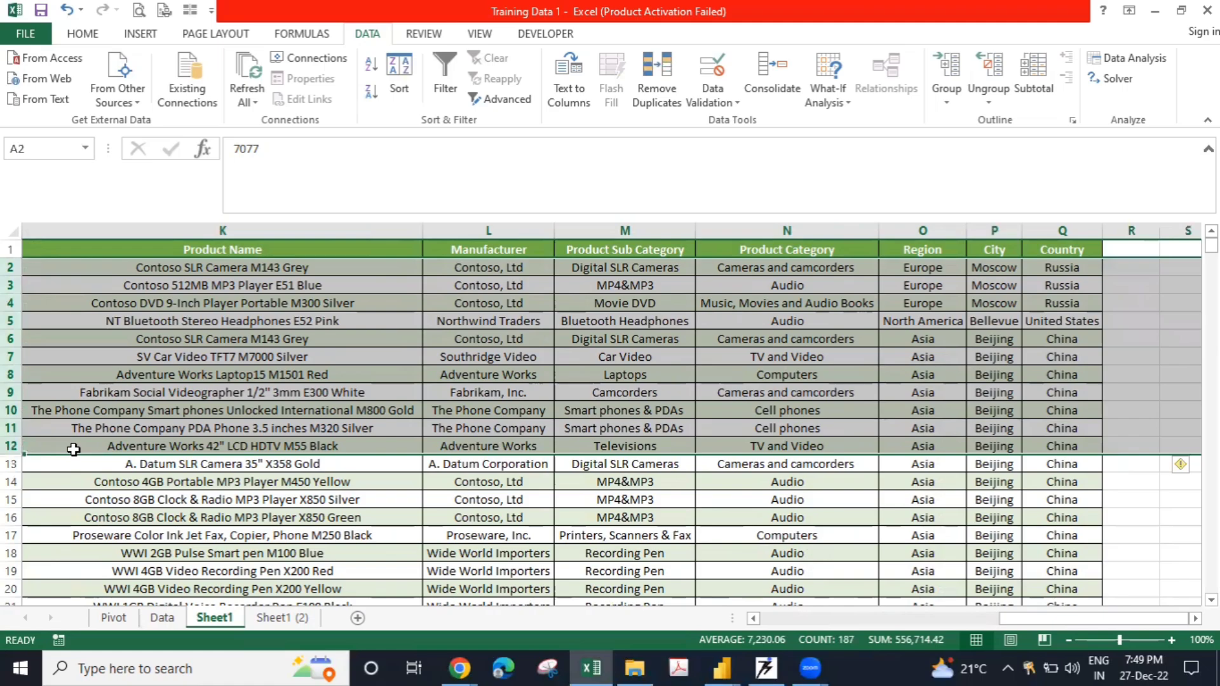
scroll(73, 449, left, 5)
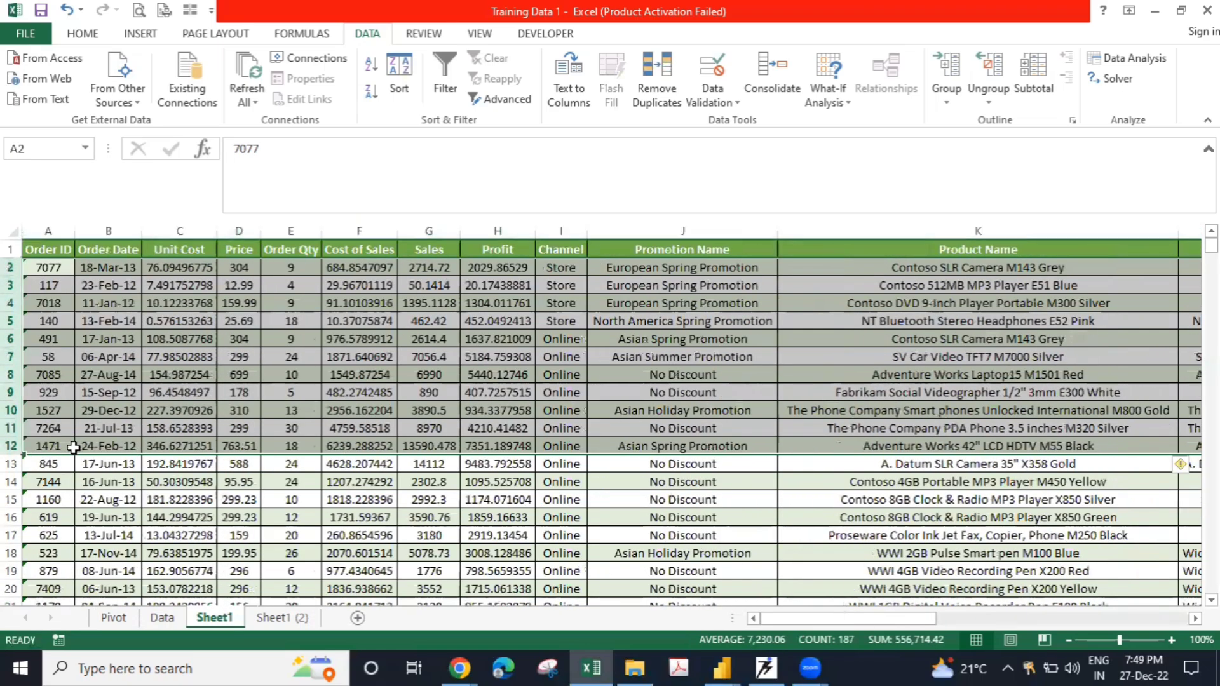
key(ctrl+minus)
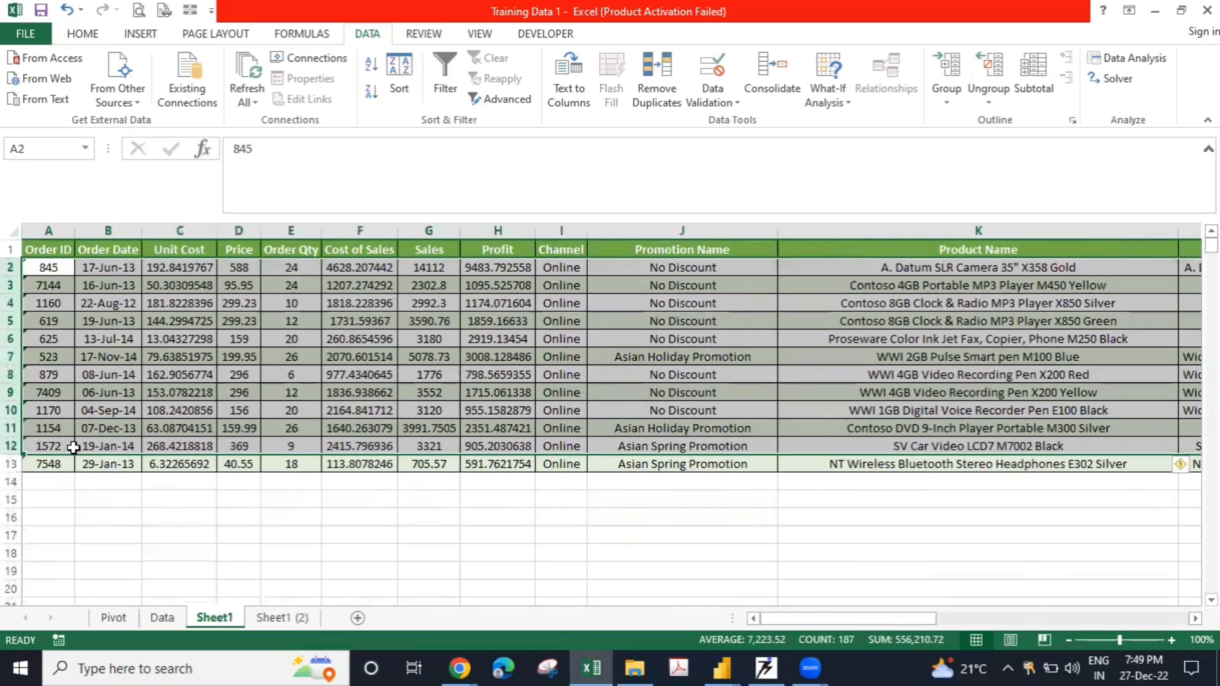
- Select the remaining Order ID values in A2:A13 of Sheet1 to check how many records are left
key(ctrl+Home)
key(Down)
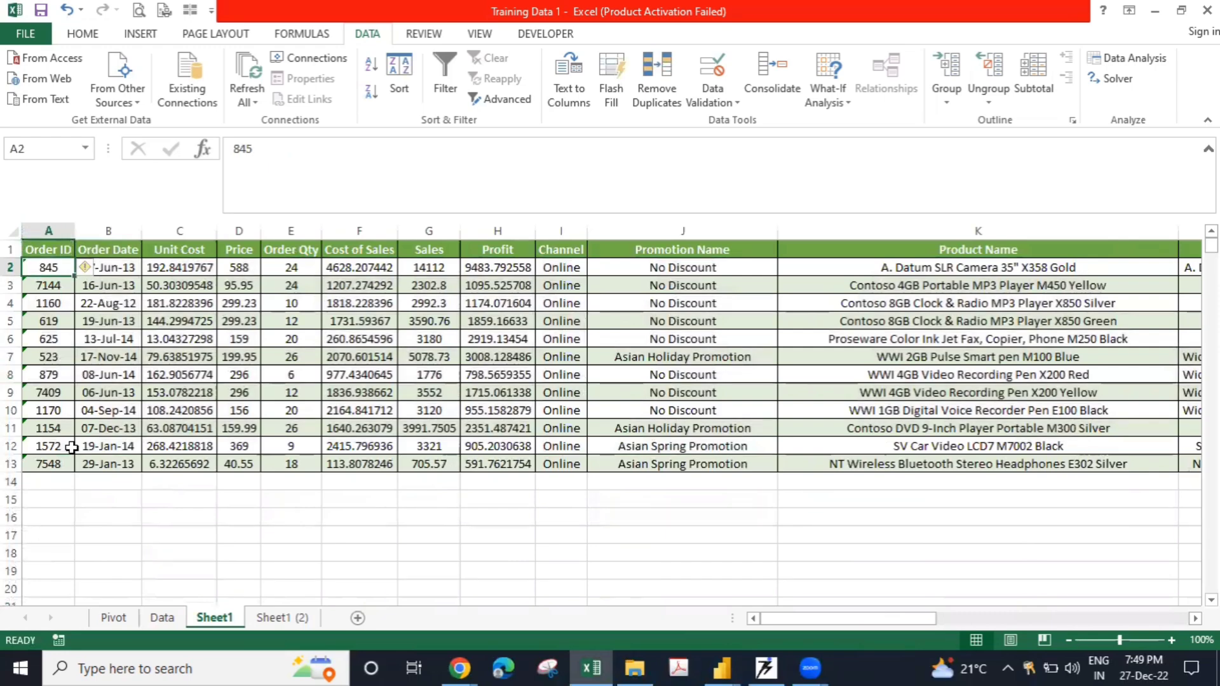
key(ctrl+shift+Down)
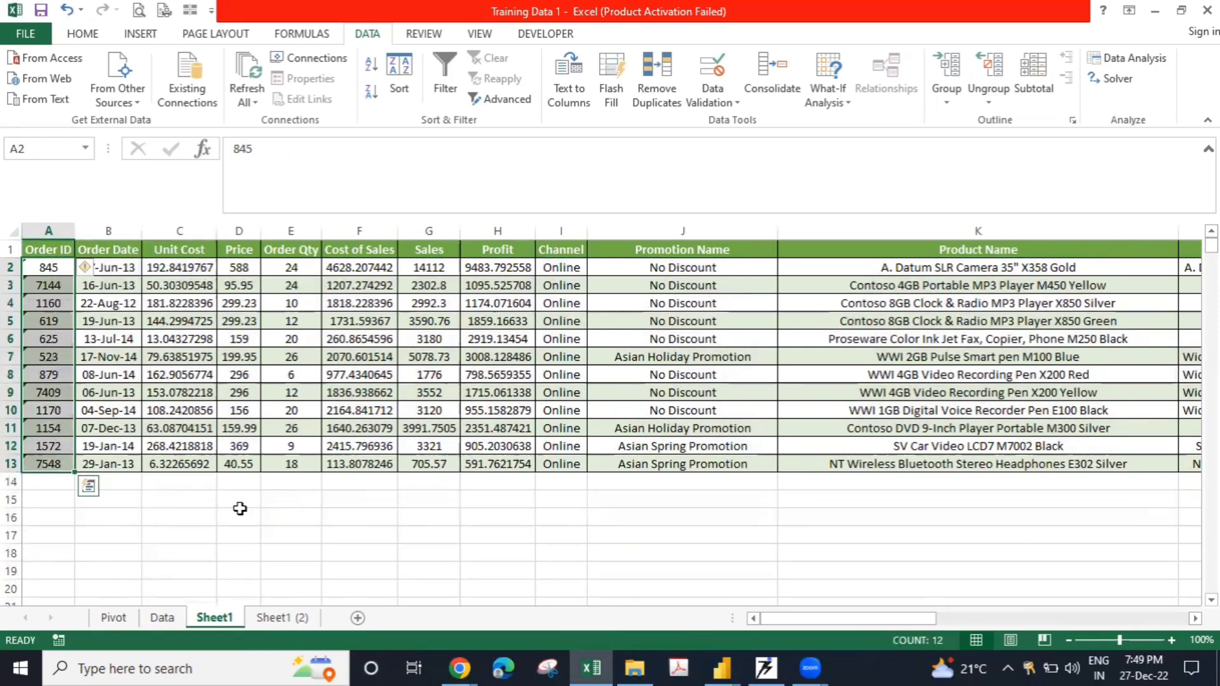
- Delete the records in rows 13 to 24 of the Sheet1 (2) worksheet
click(281, 620)
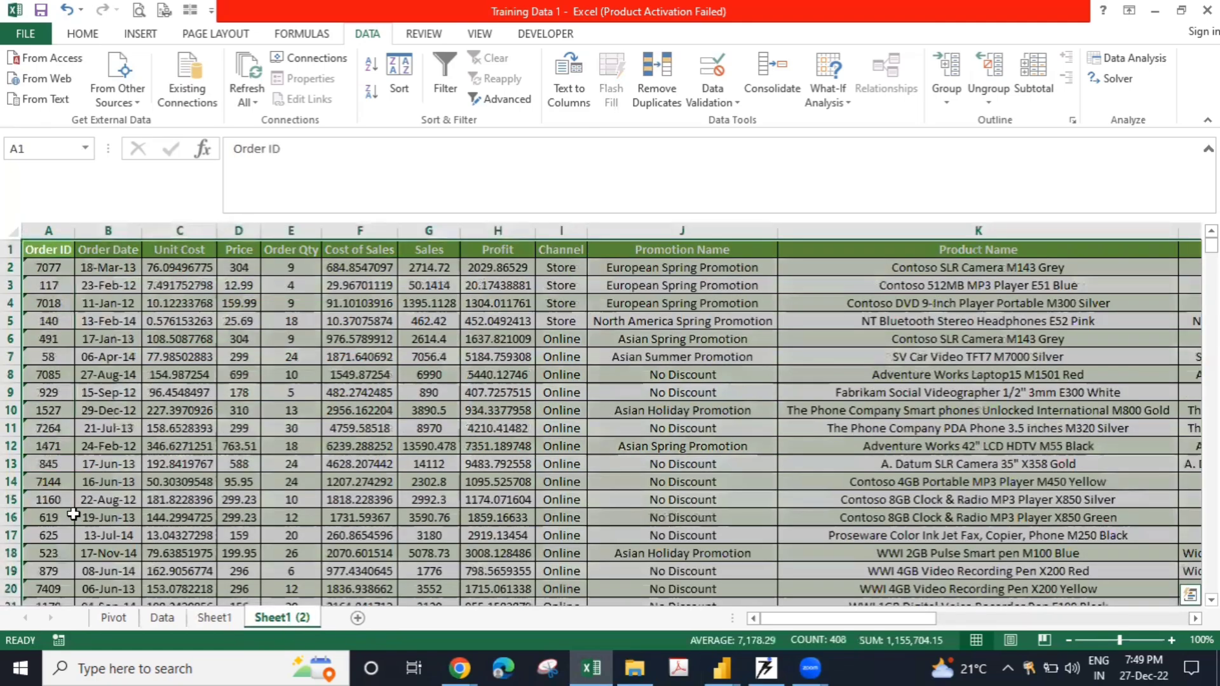
click(38, 518)
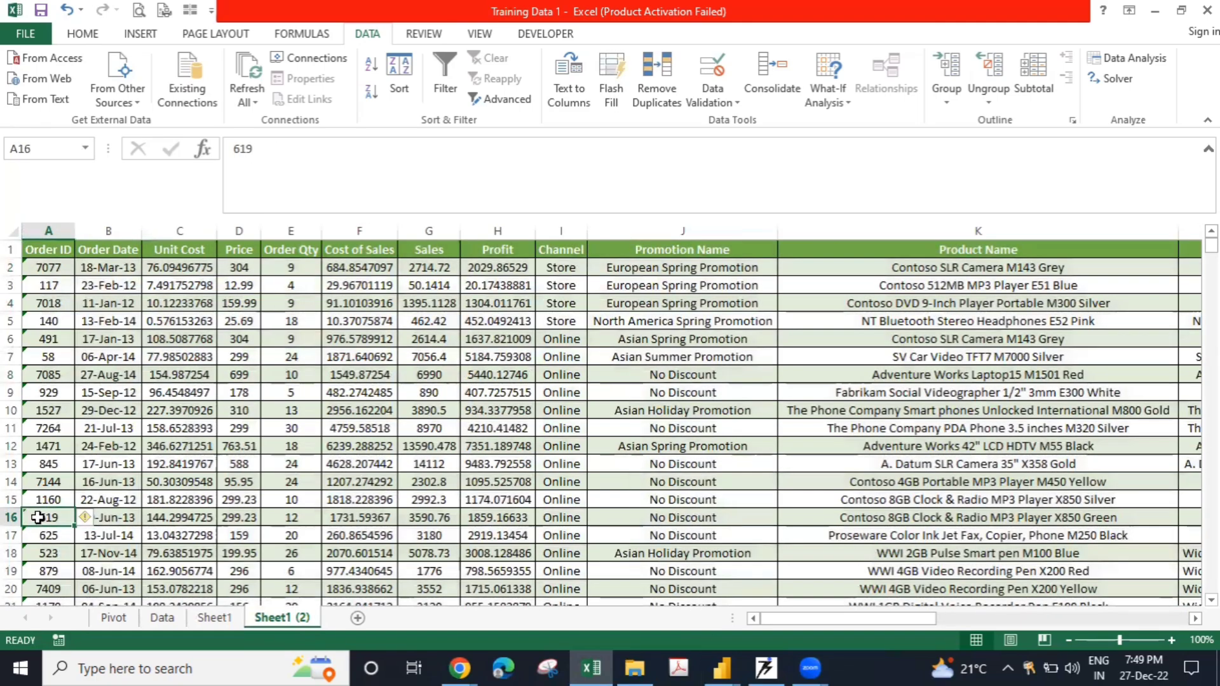
key(Up)
key(Up)
key(Up)
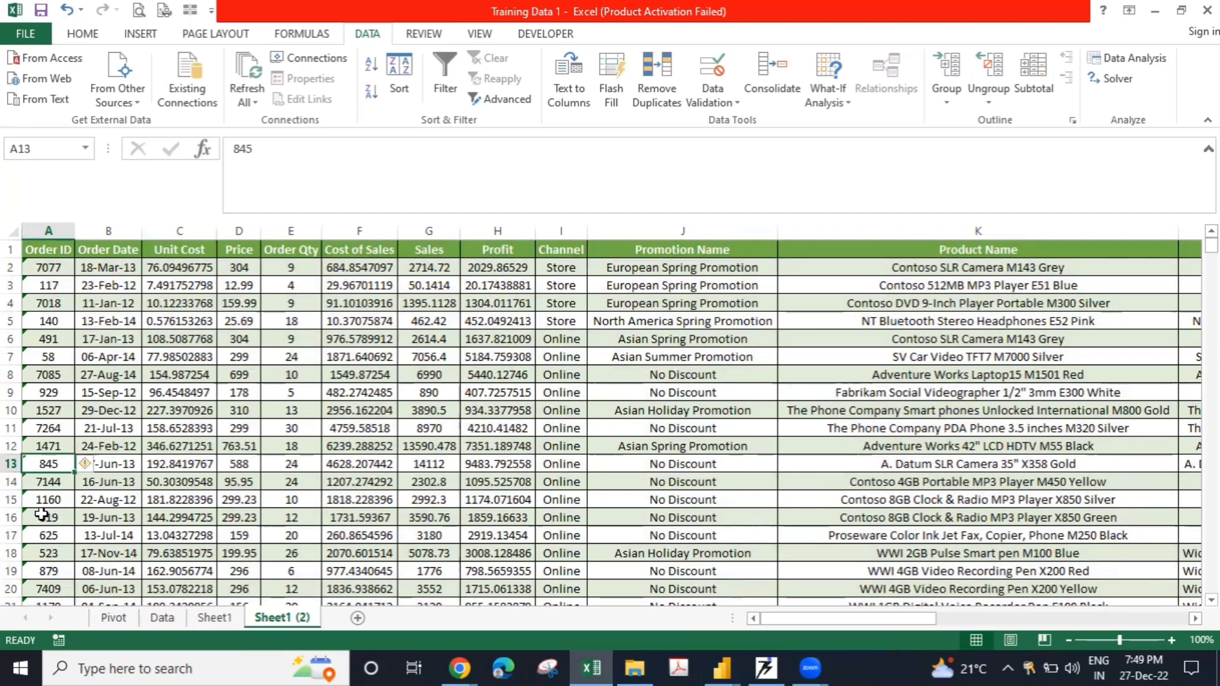
key(alt+shift)
key(shift+space)
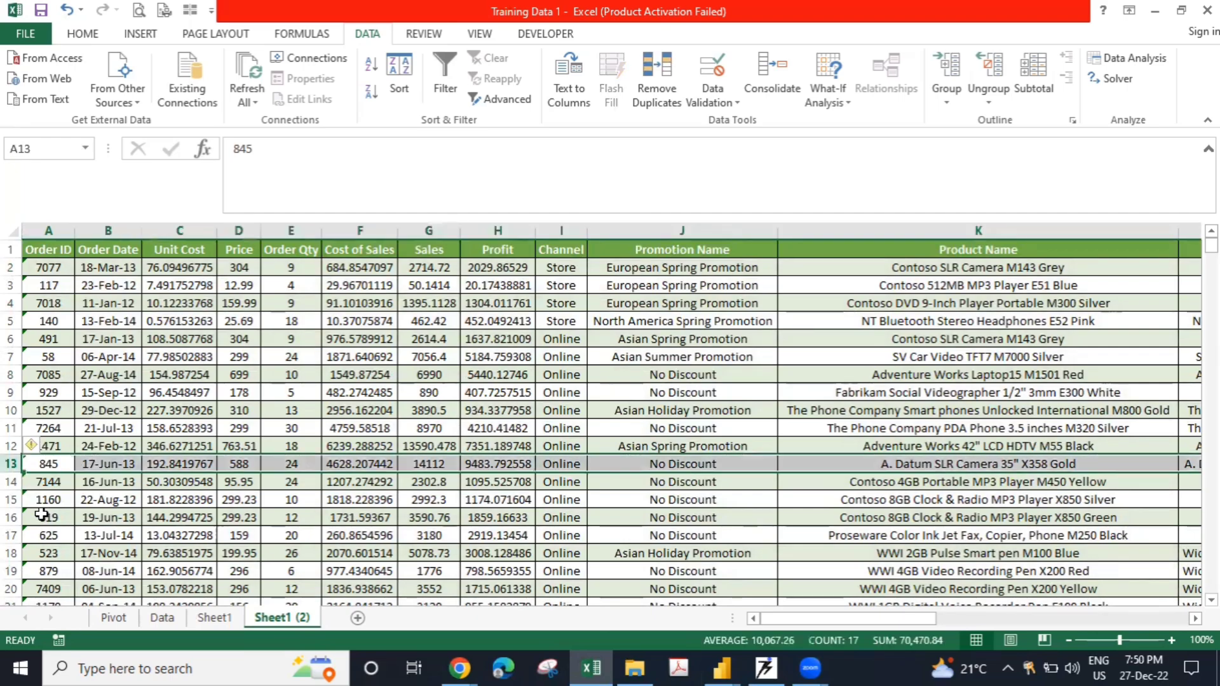
key(shift+Down)
key(shift+Down)
key(shift+Down)
key(shift+Down)
key(shift+Down)
key(shift+Down)
key(shift+Down)
key(shift+Down)
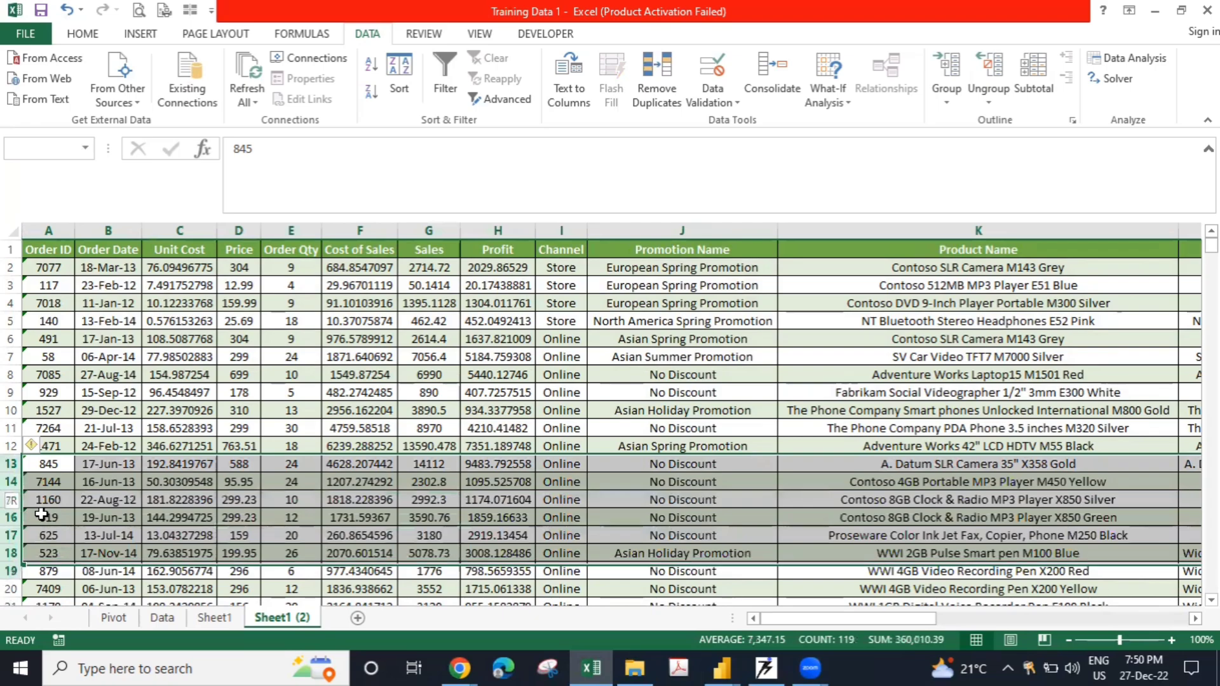
key(shift+Down)
key(shift+Down)
key(shift+Down)
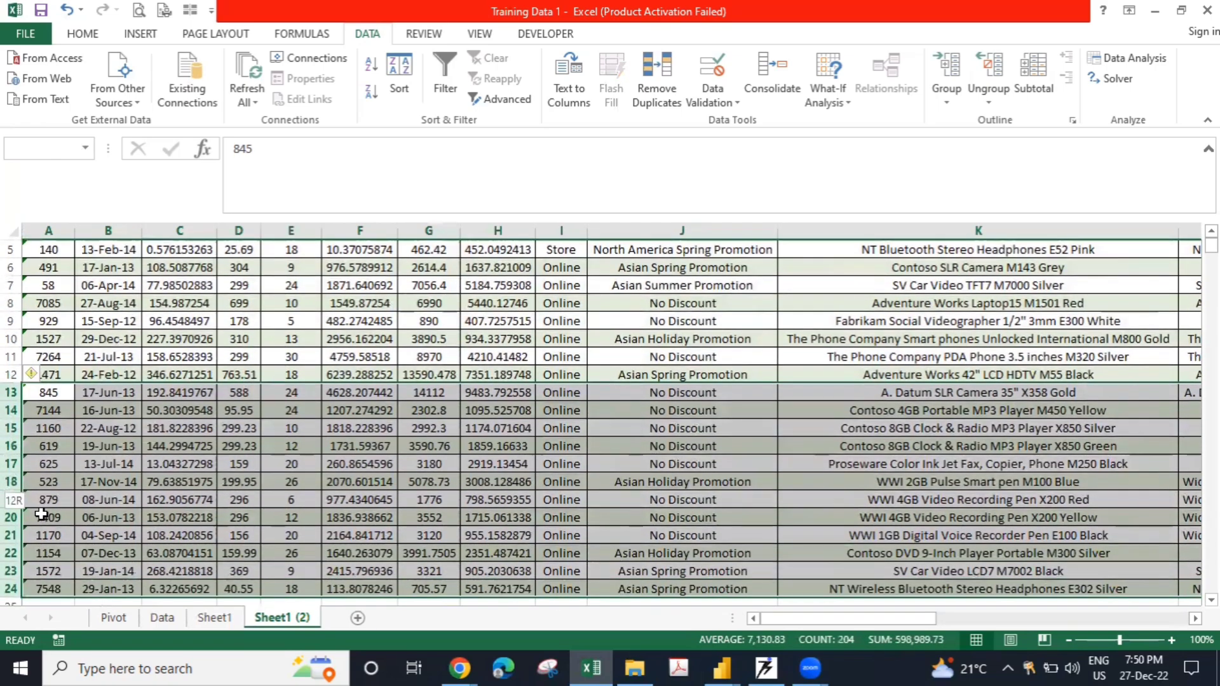
key(shift+Down)
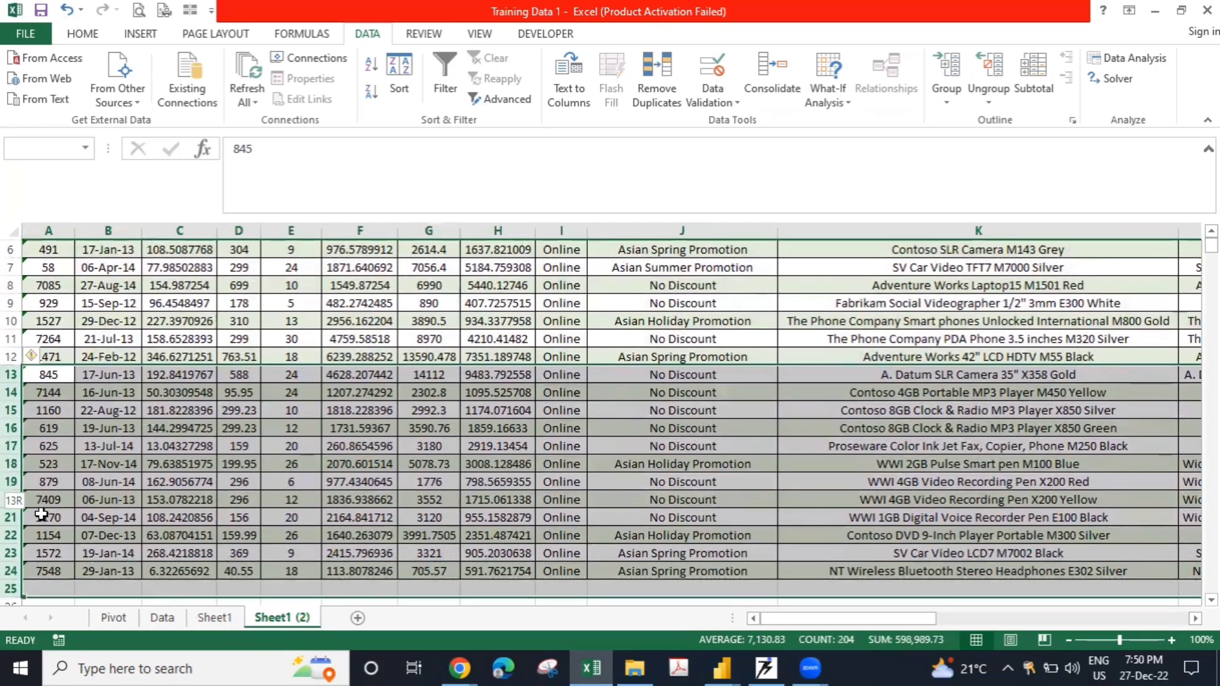
key(shift+Up)
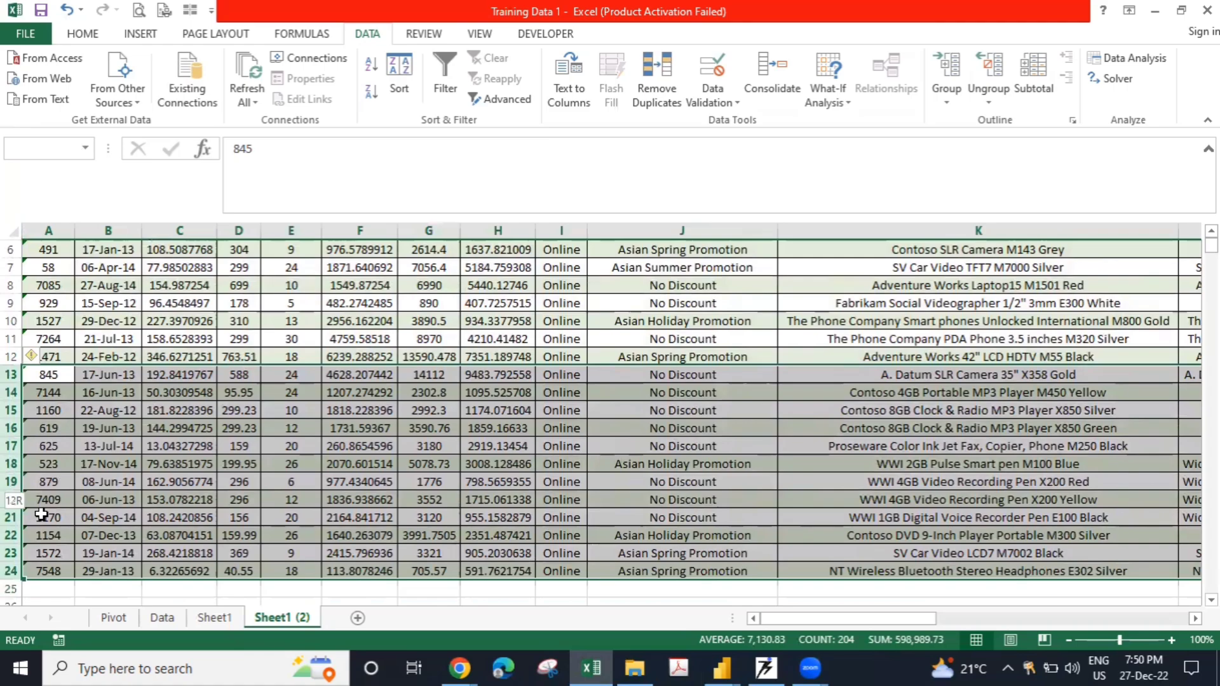
drag(41, 514, 41, 514)
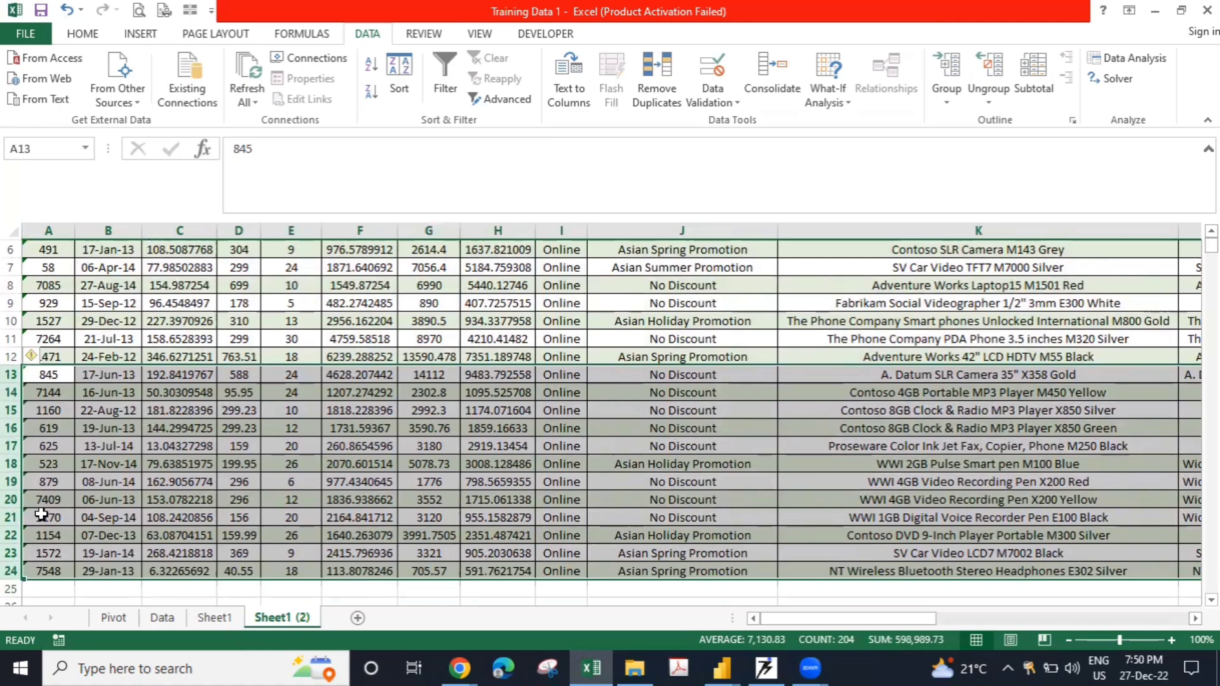
key(Delete)
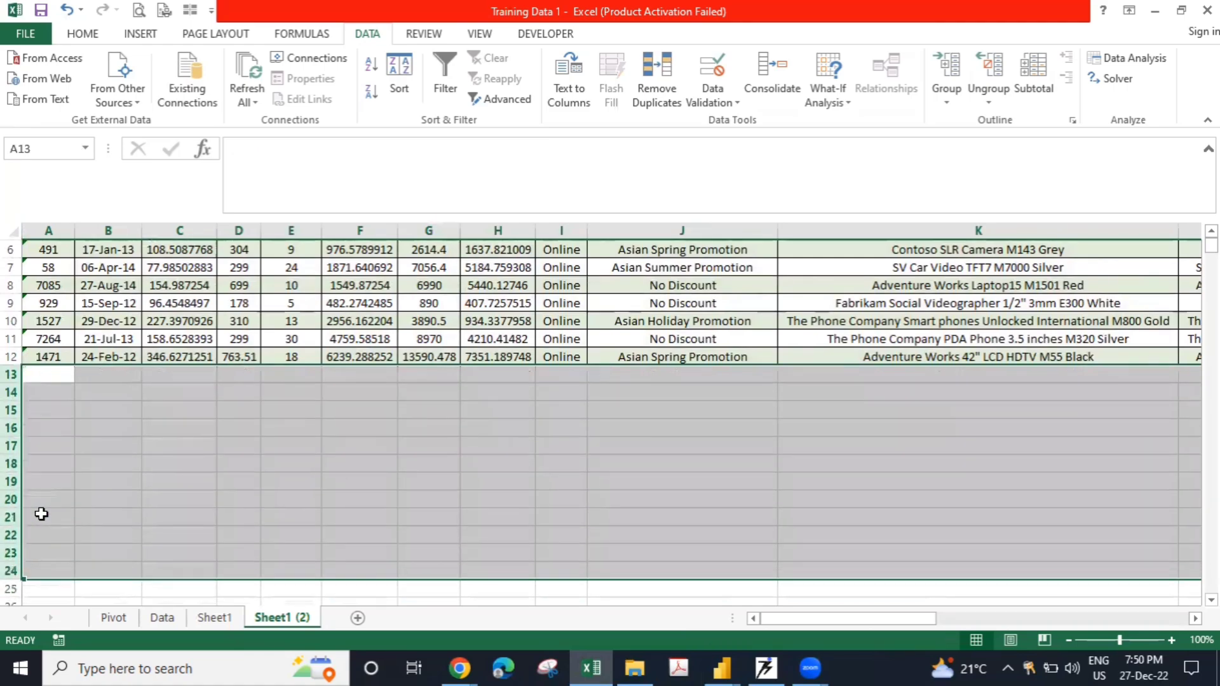
key(Up)
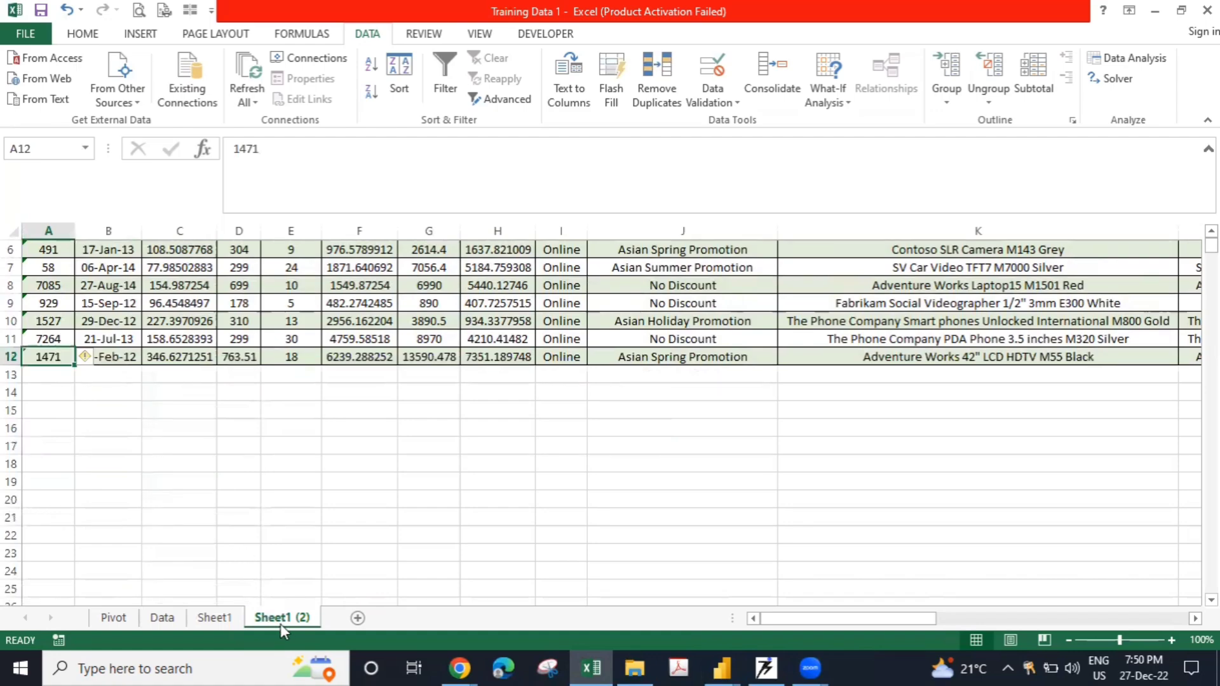
- Save the Training Data 1 workbook and close it
key(ctrl+s)
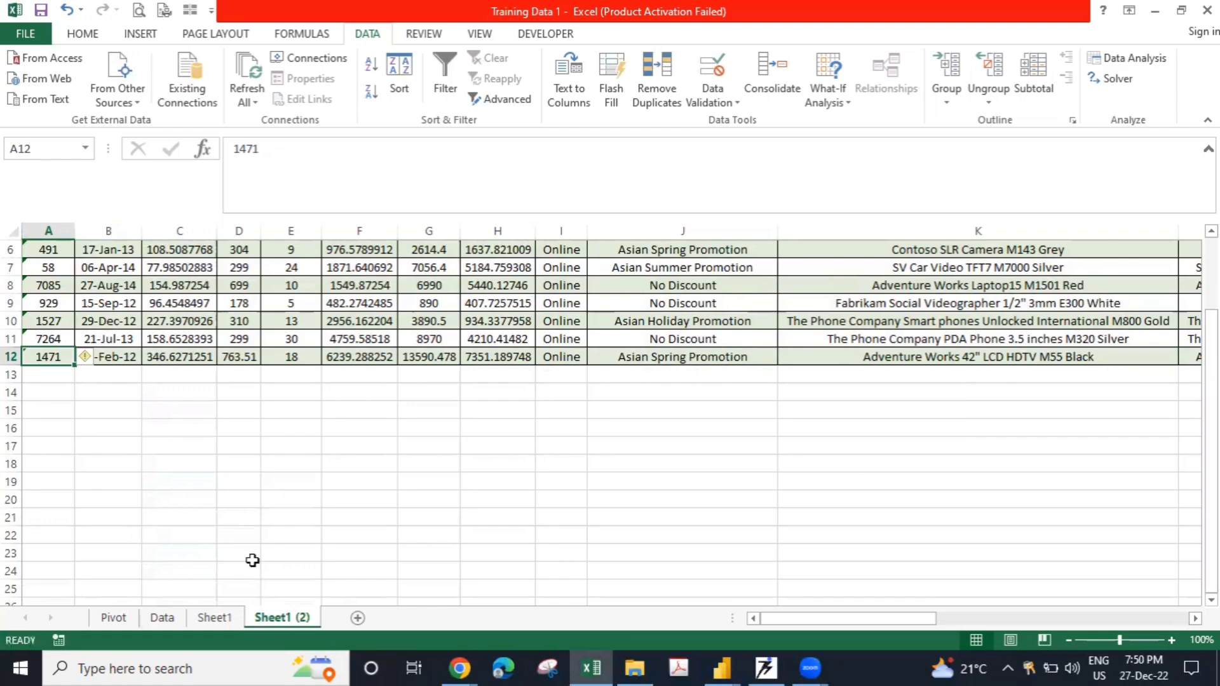
key(ctrl+s)
mouse_move(728, 666)
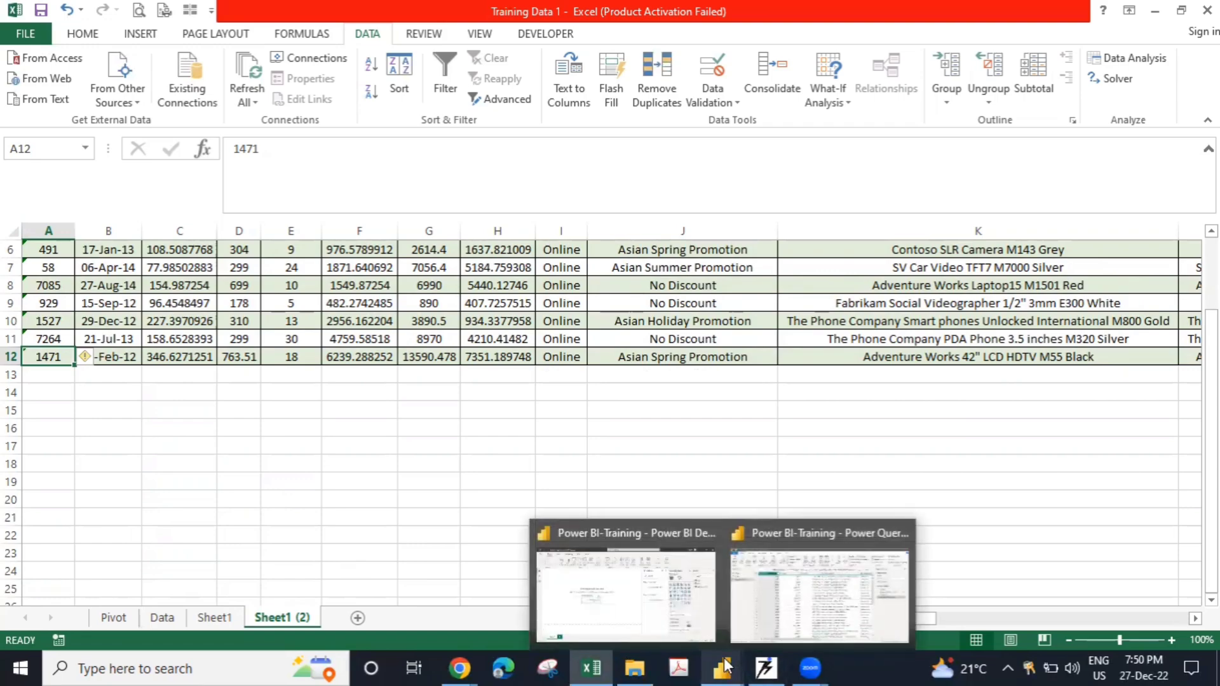
click(1207, 10)
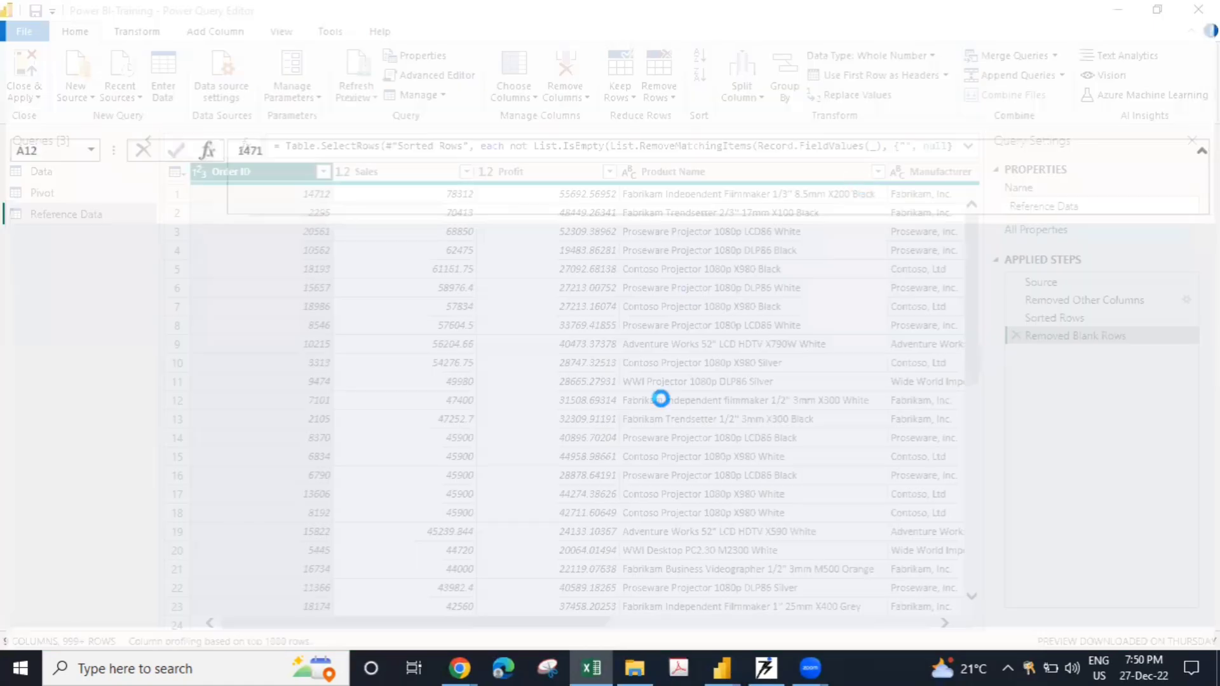
- Reopen Training Data 1 from the Downloads folder in File Explorer, dismiss the activation wizard and check Sheet1 in the maximized workbook
click(625, 670)
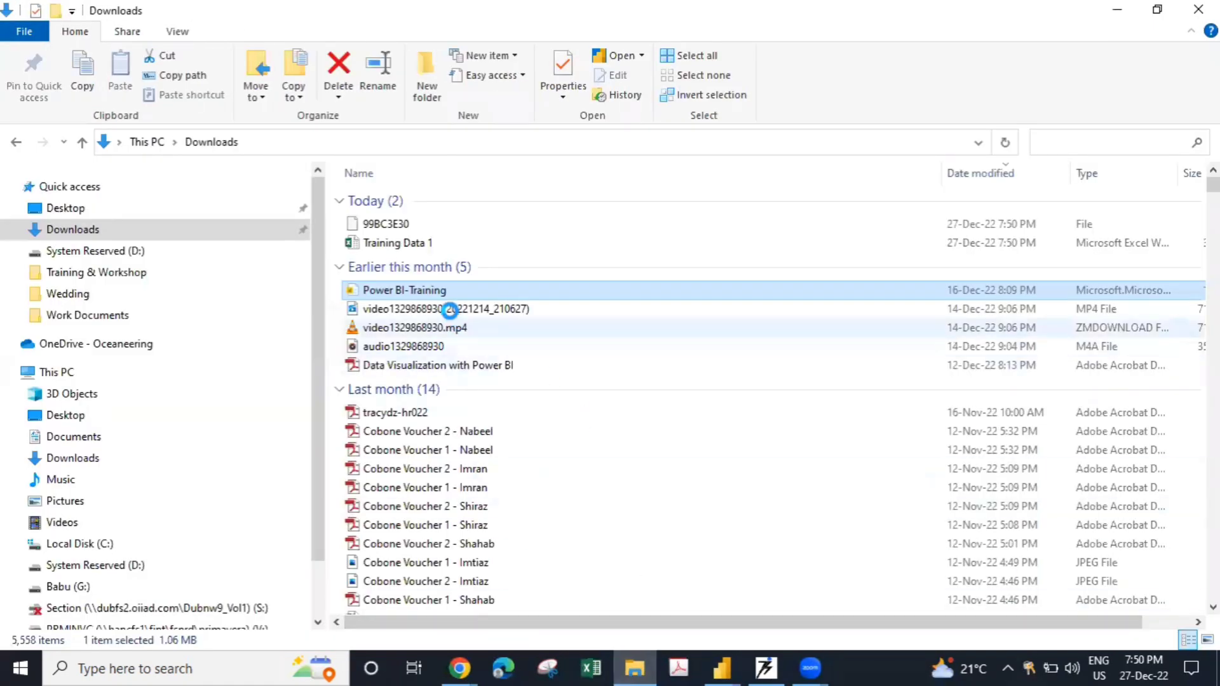
click(448, 242)
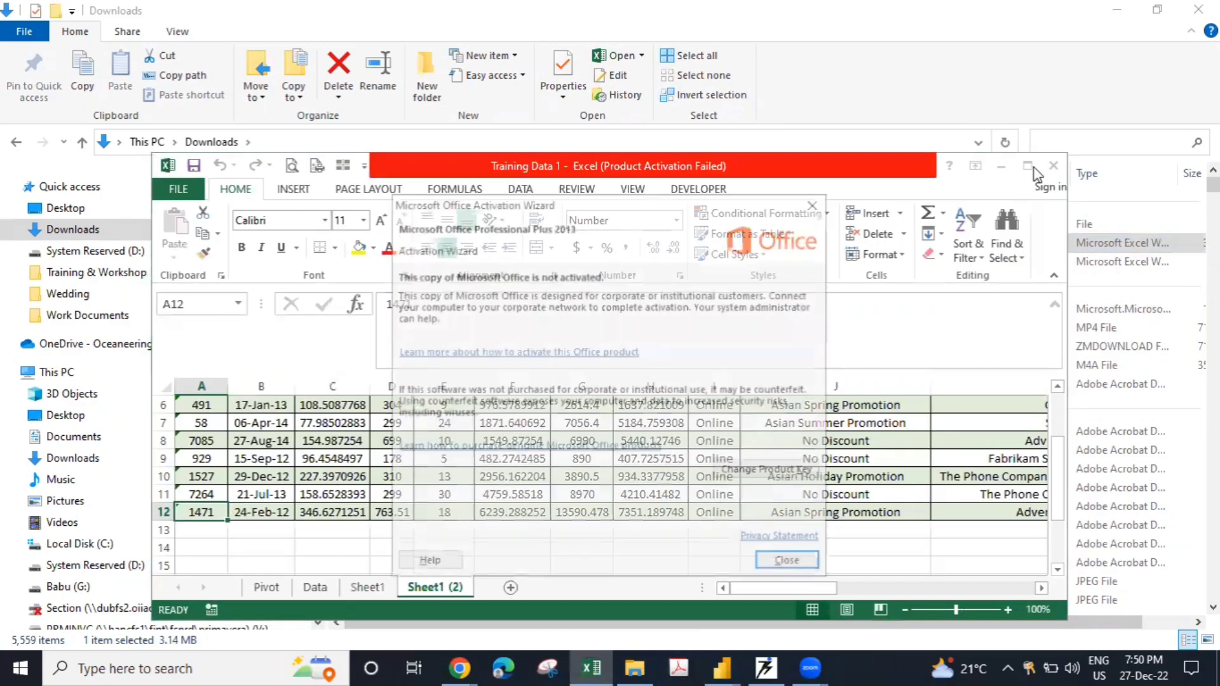
key(Escape)
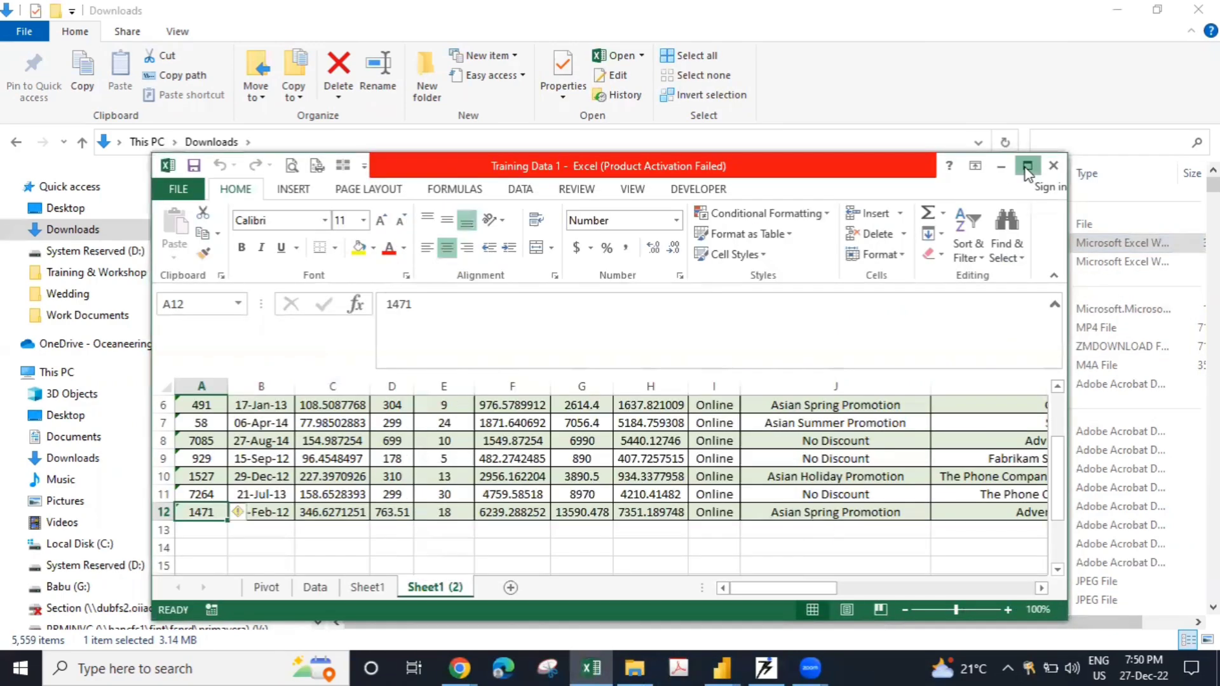
click(1028, 166)
key(ctrl+Page_Up)
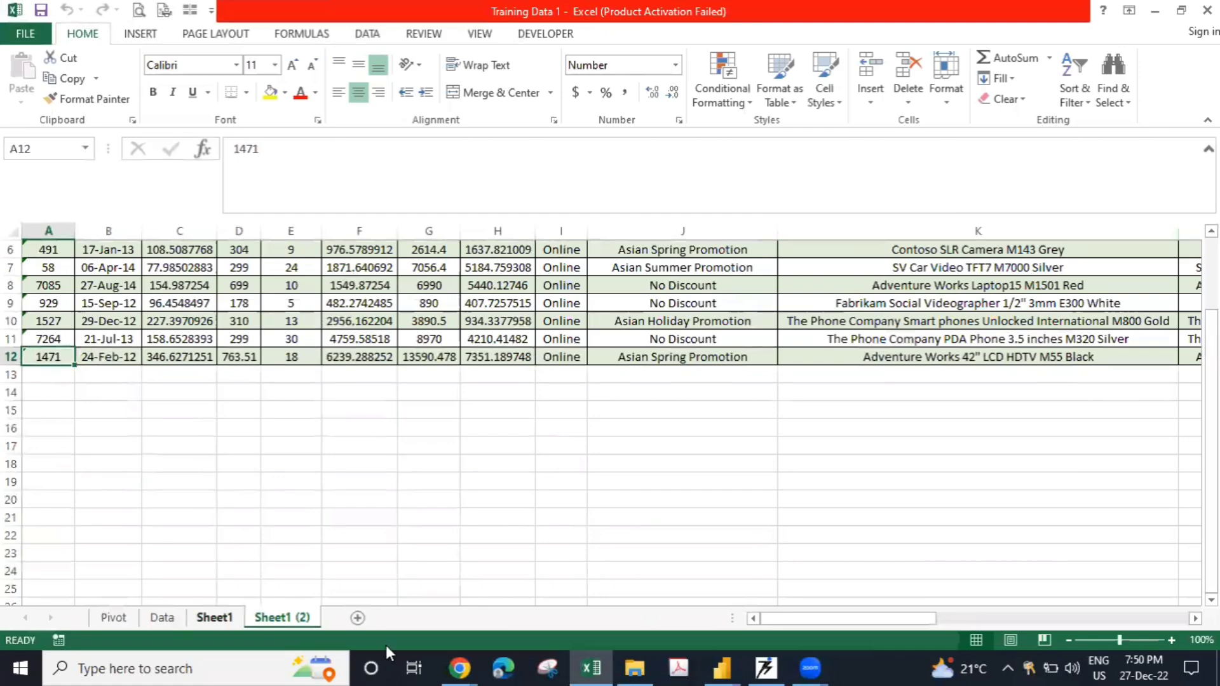
- Switch to the Power Query Editor and open Training Data 1 from Downloads as a new Excel workbook source
click(725, 665)
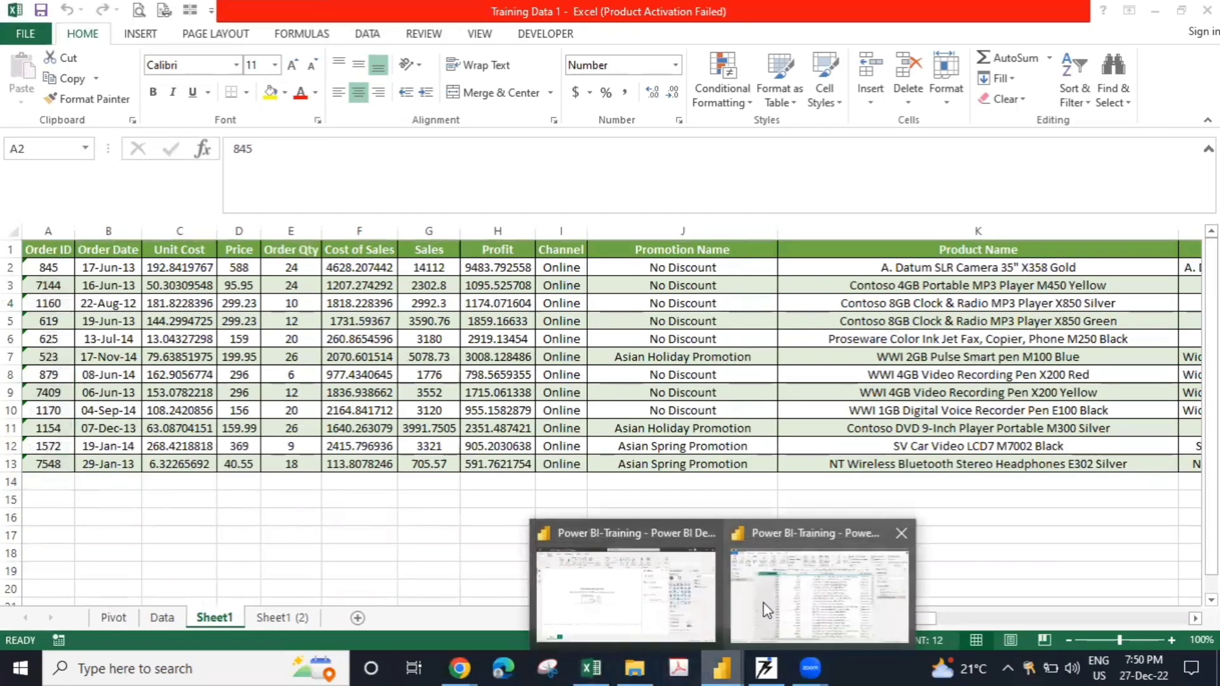
click(629, 581)
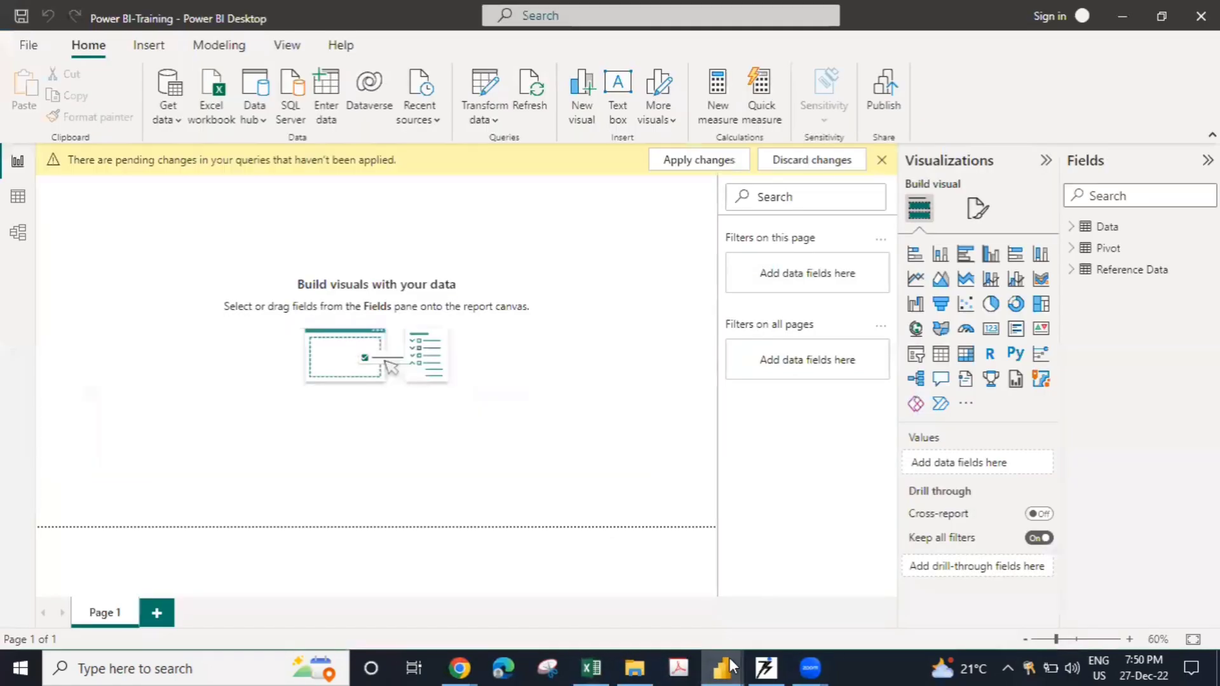
click(731, 666)
click(802, 636)
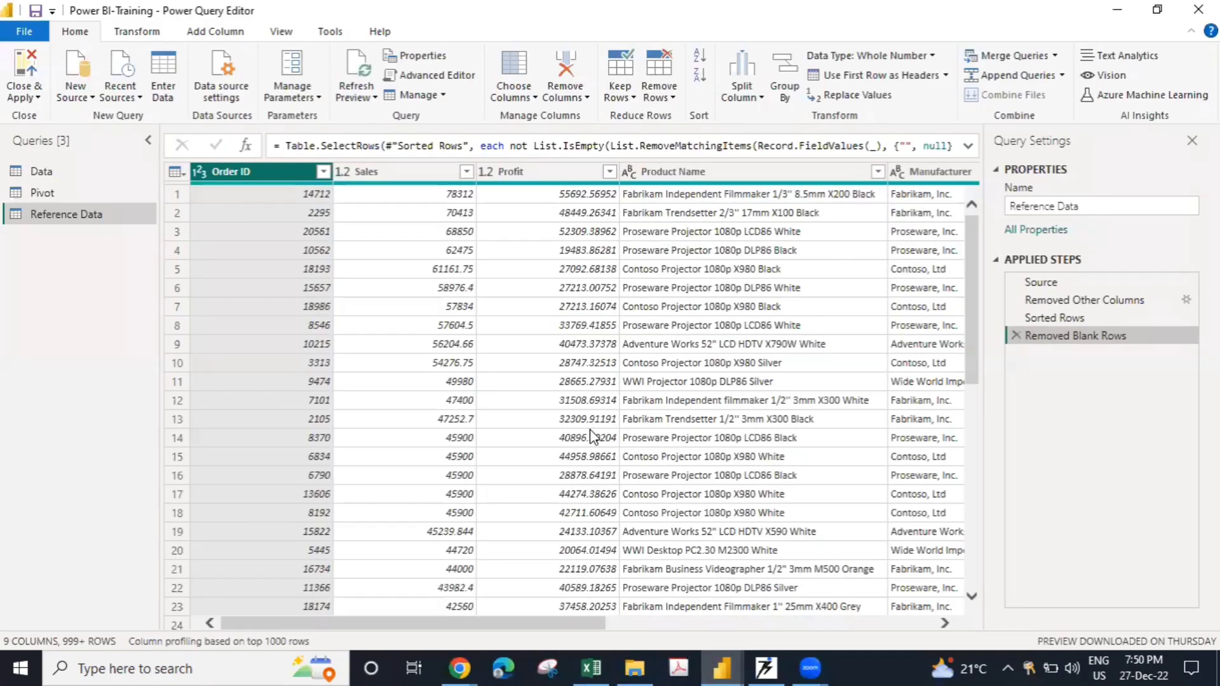
click(272, 148)
click(74, 98)
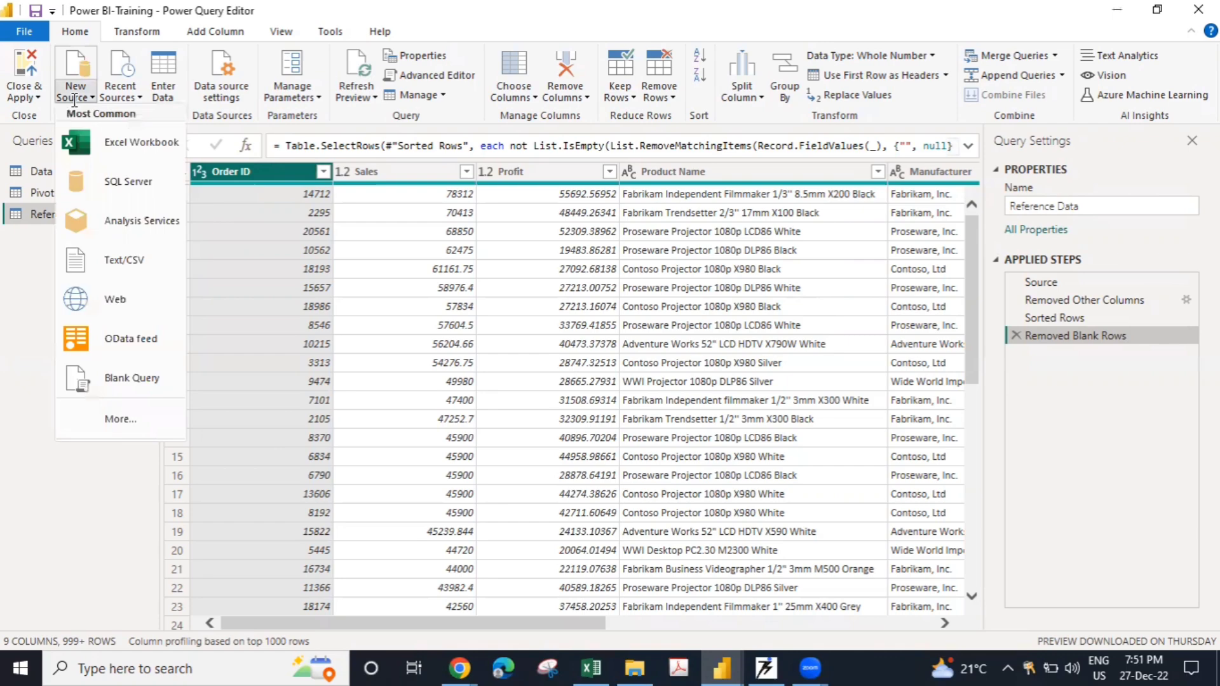
click(101, 158)
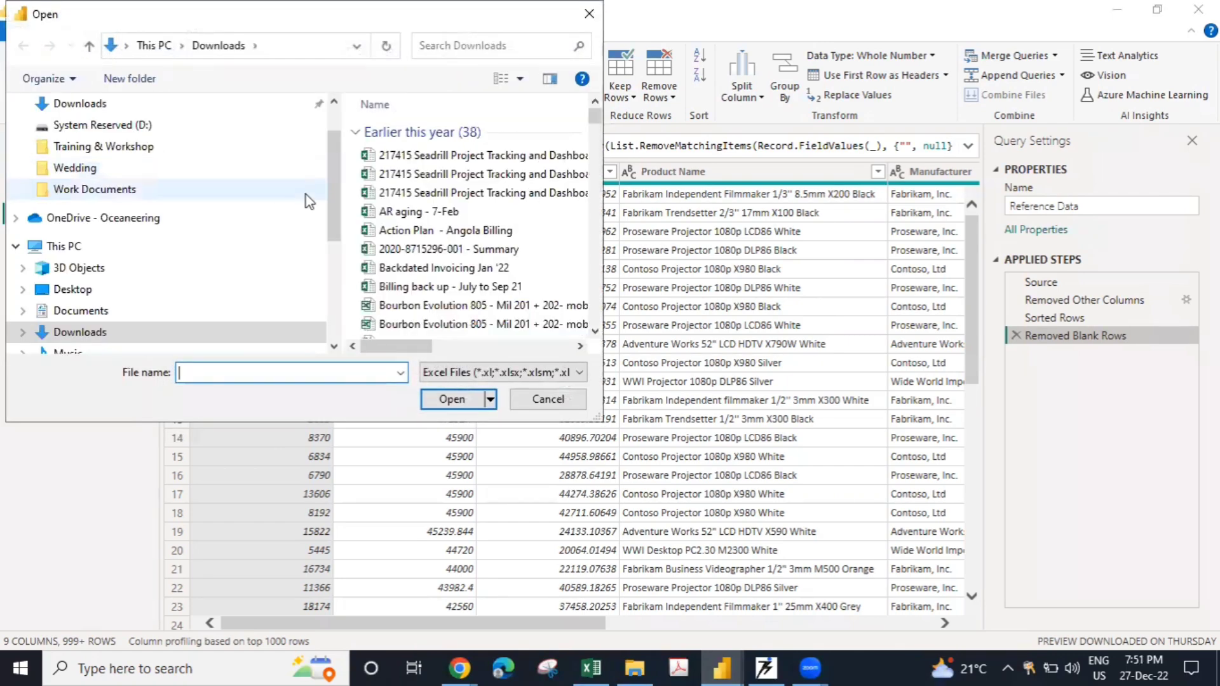
scroll(114, 158, up, 3)
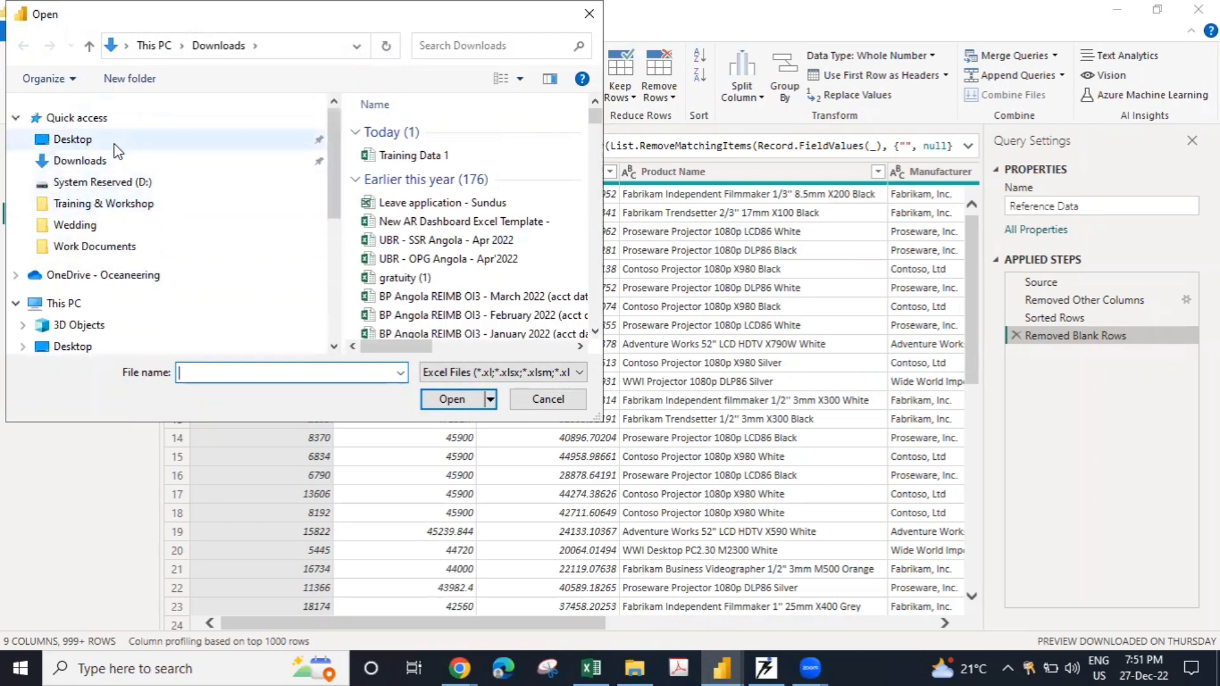
click(108, 162)
click(410, 155)
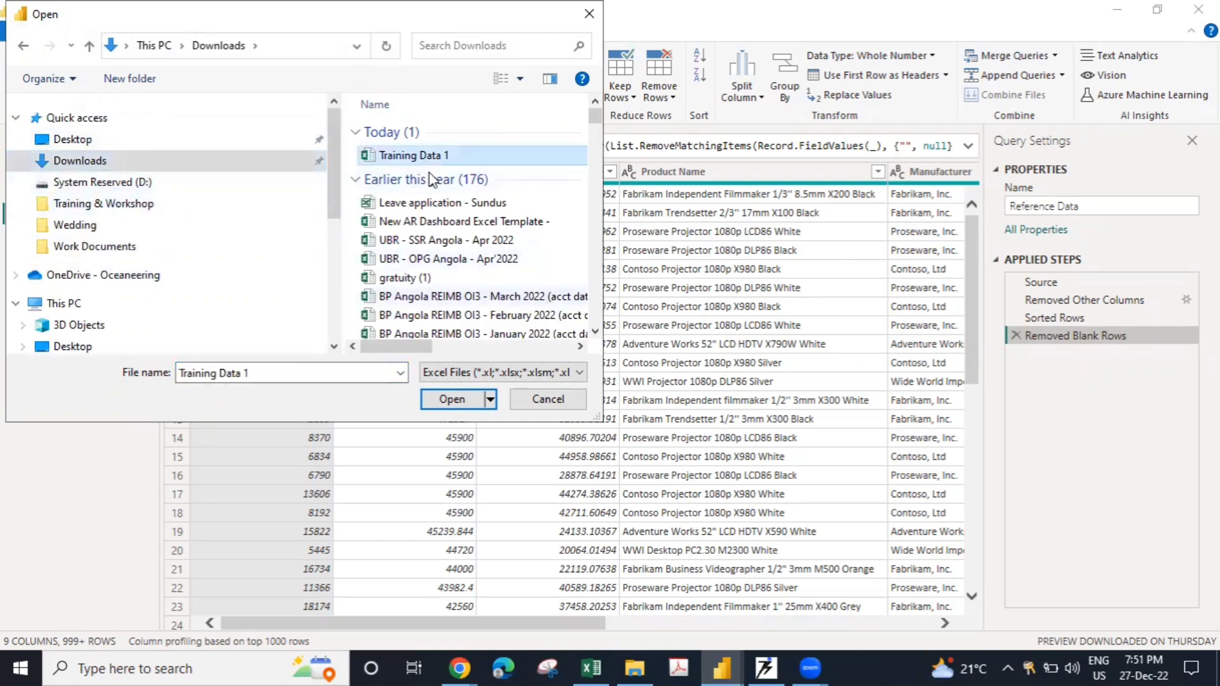
click(452, 407)
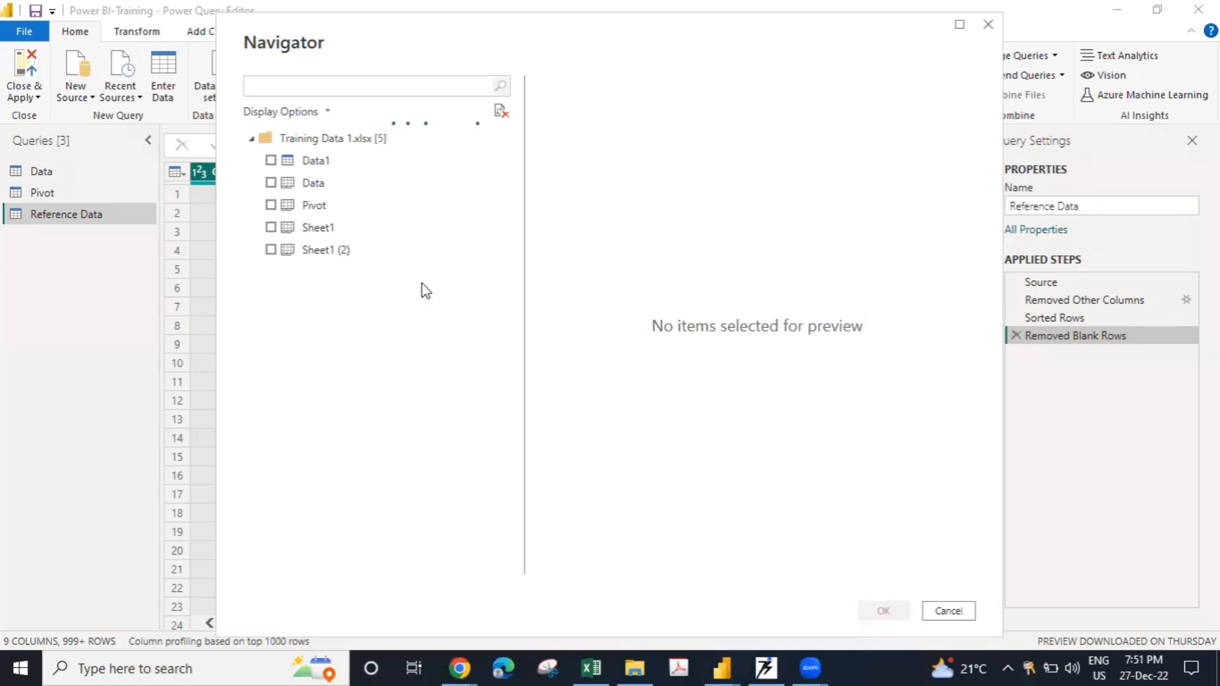
- Import Sheet1 and Sheet1 (2) from the workbook as new queries
click(342, 228)
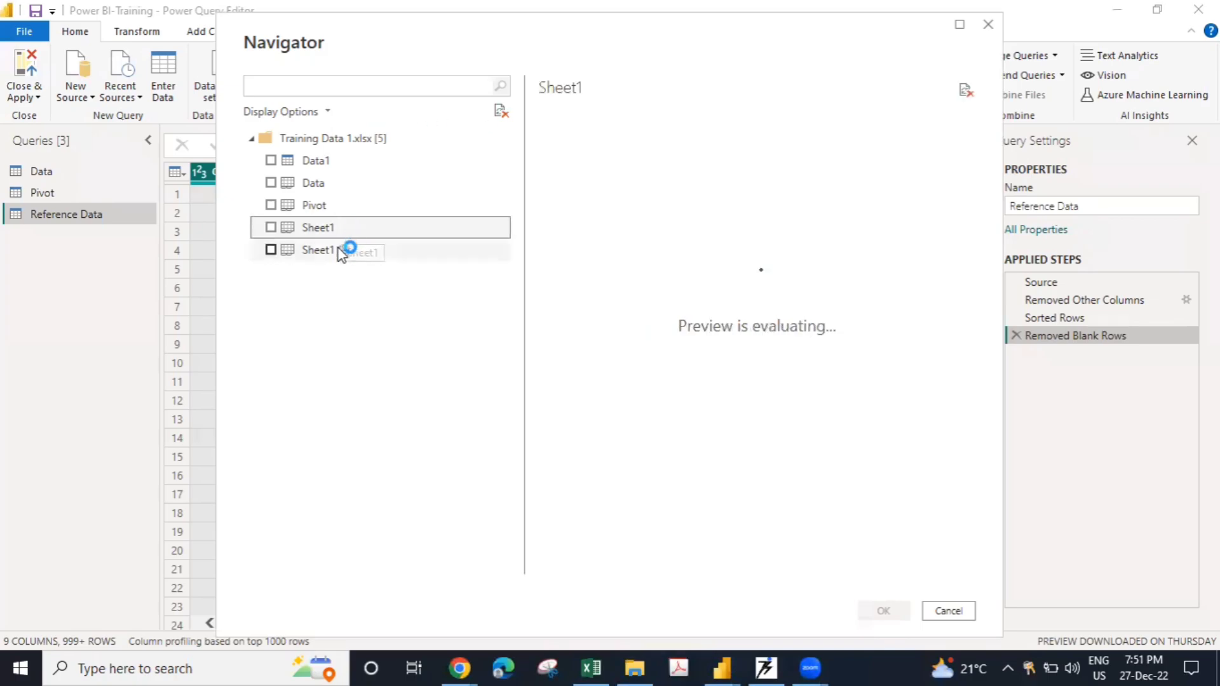
click(271, 228)
click(271, 250)
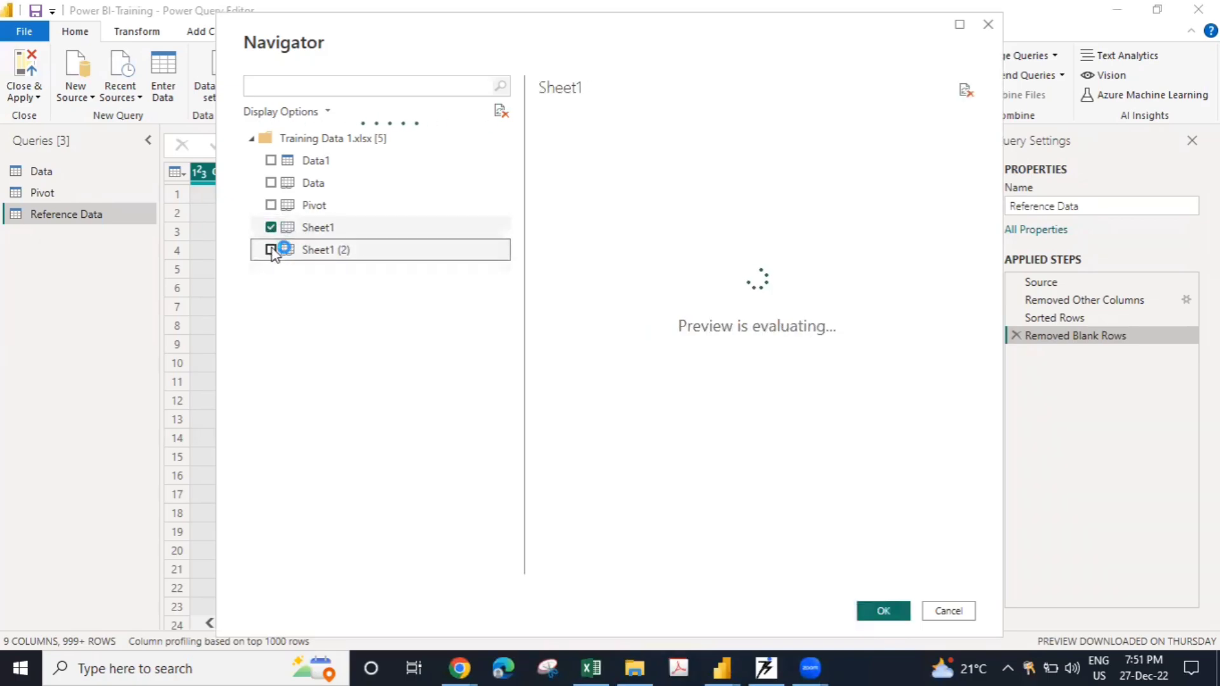
click(882, 614)
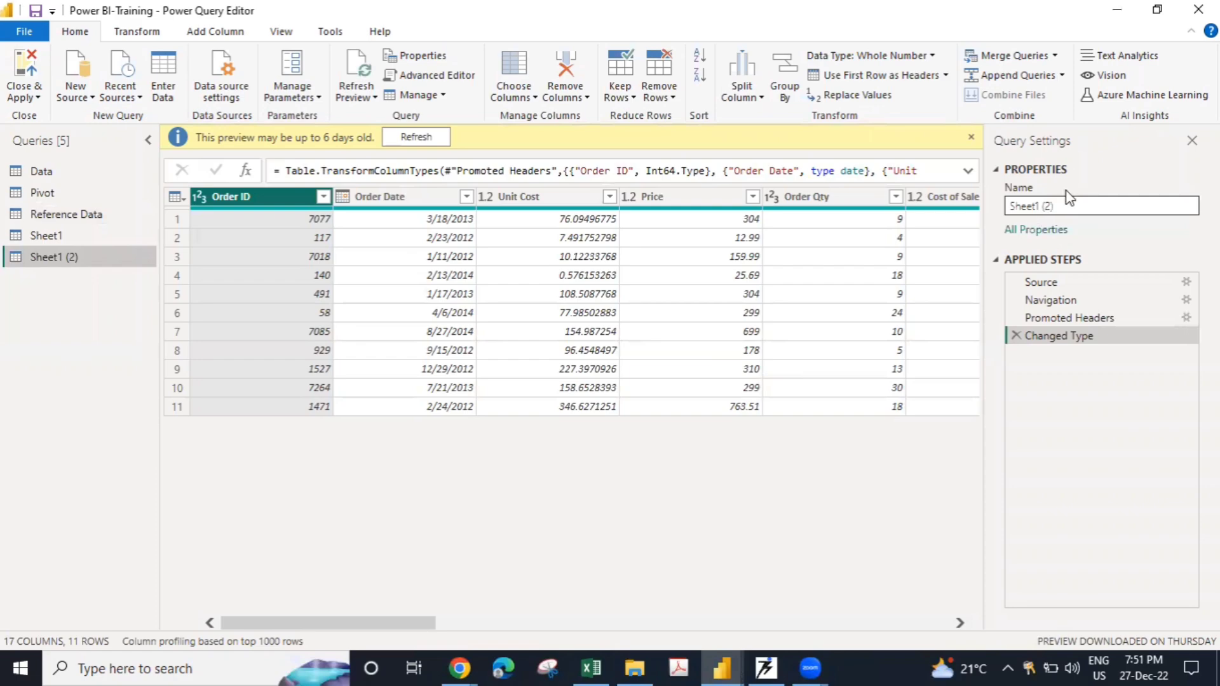
- Rename the Sheet1 (2) query as Append Data 1
click(1043, 207)
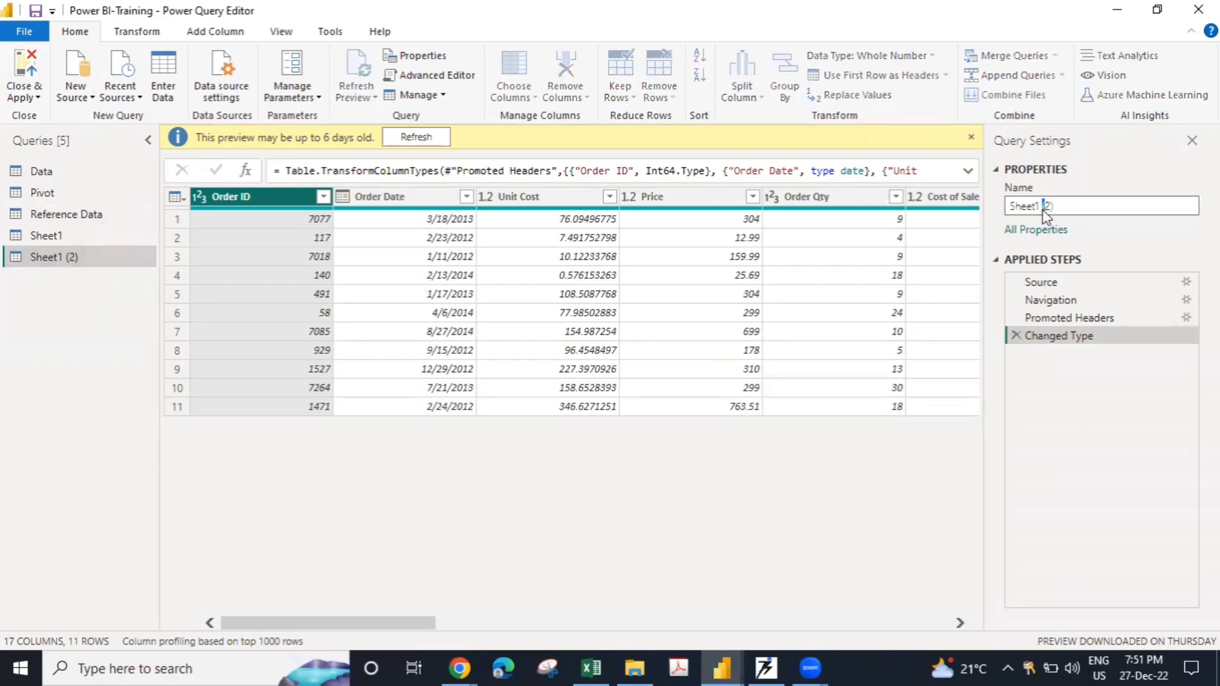
key(ctrl+a)
key(BackSpace)
text(Append Data 1)
key(Return)
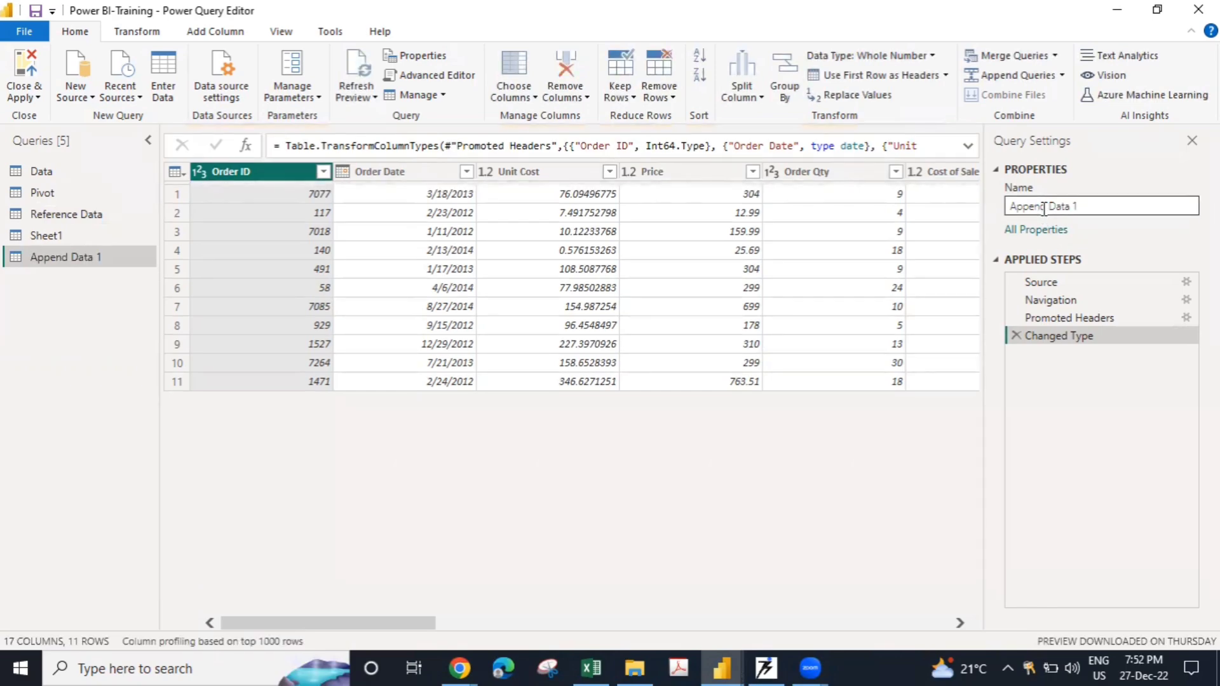
- Rename the Sheet1 query as Append Data 2, reusing the name copied from the other imported query
double_click(1046, 207)
triple_click(1045, 208)
key(ctrl+c)
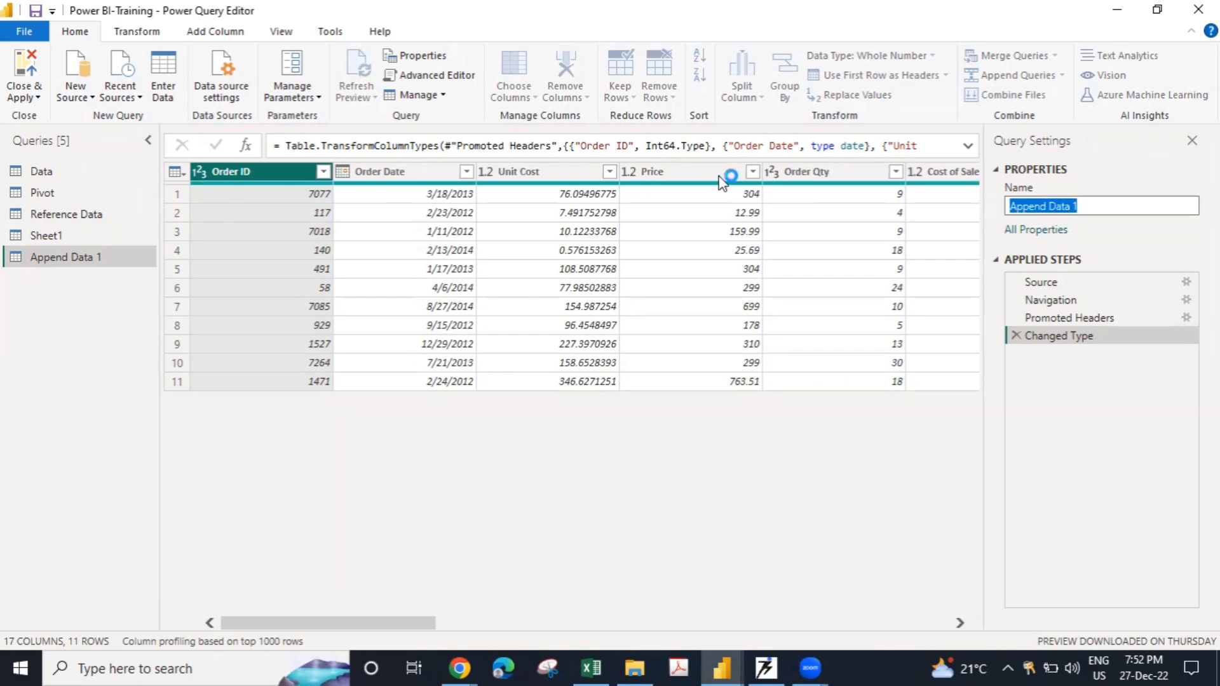
double_click(62, 236)
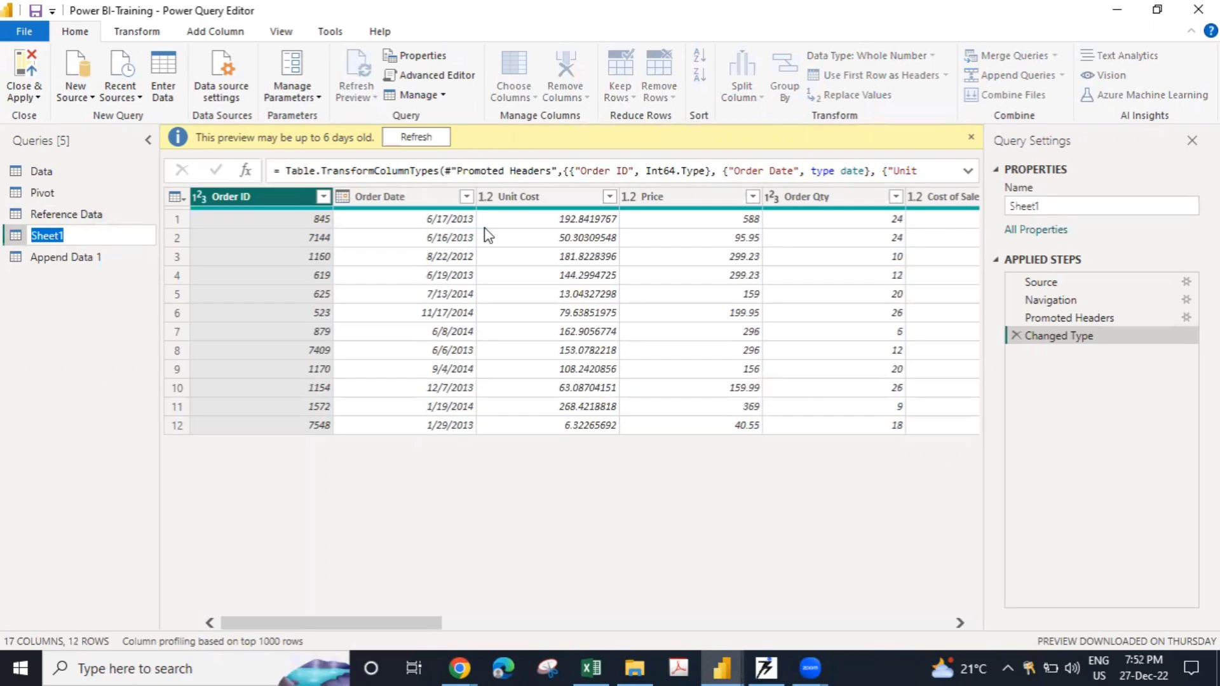
key(ctrl+v)
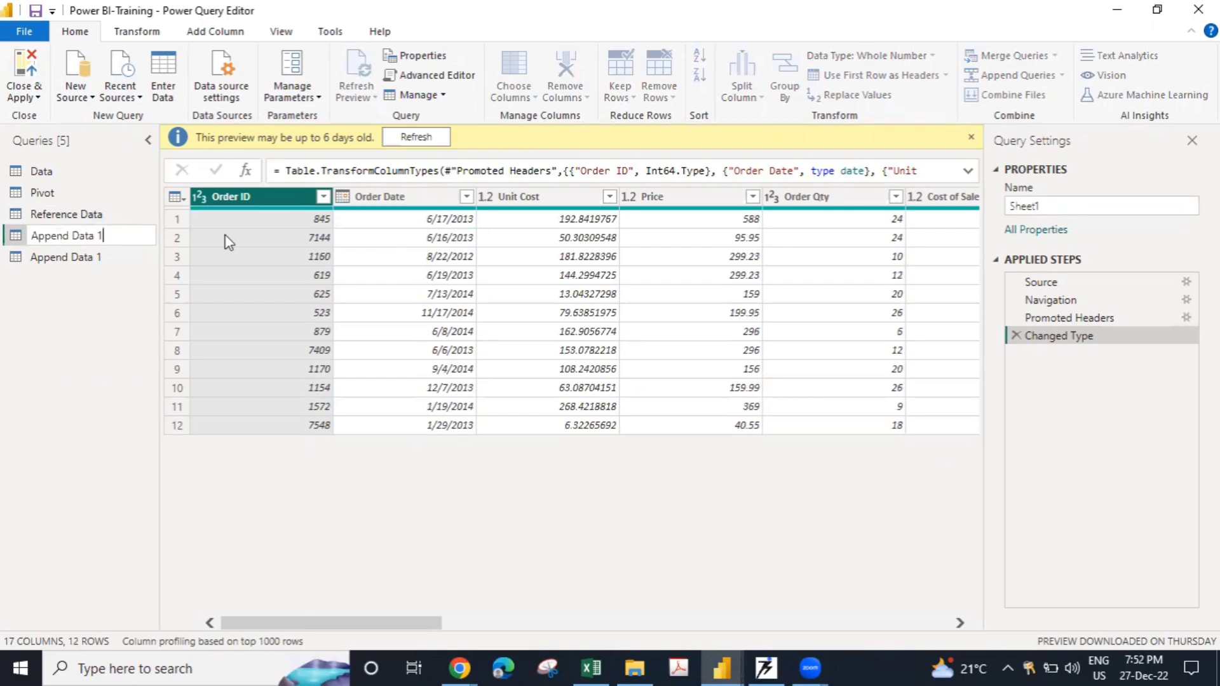
key(BackSpace)
text(2)
key(Return)
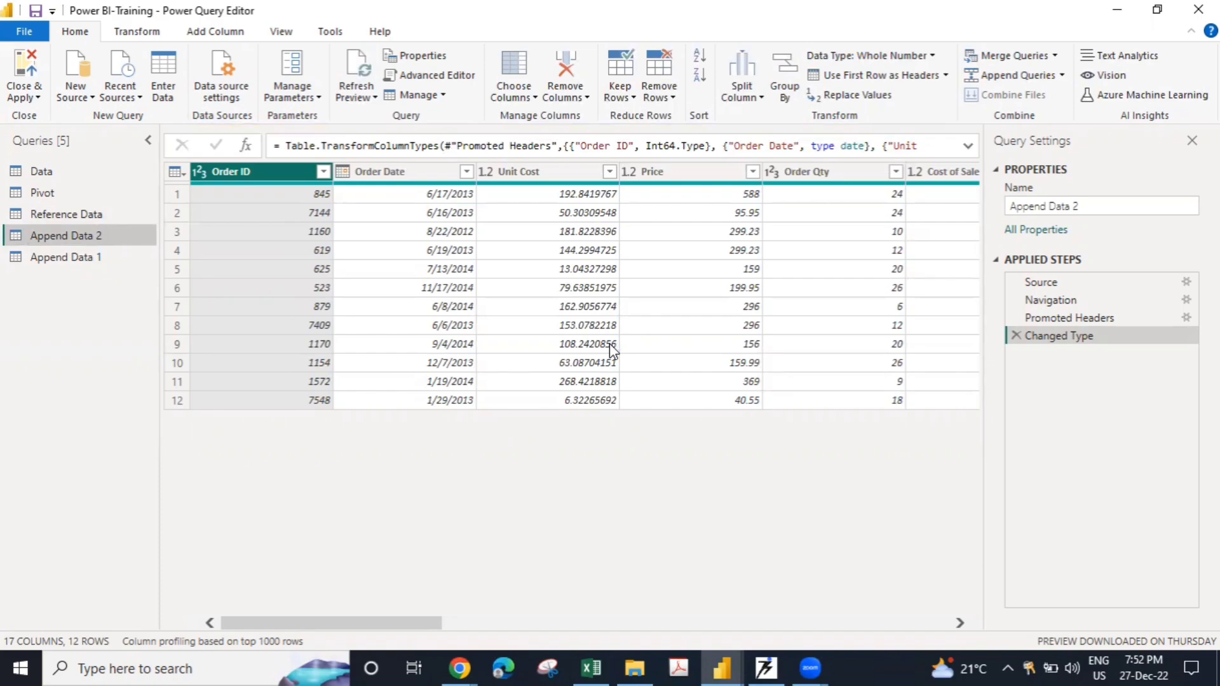
- Refresh the outdated preview of the Append Data 2 query
click(45, 258)
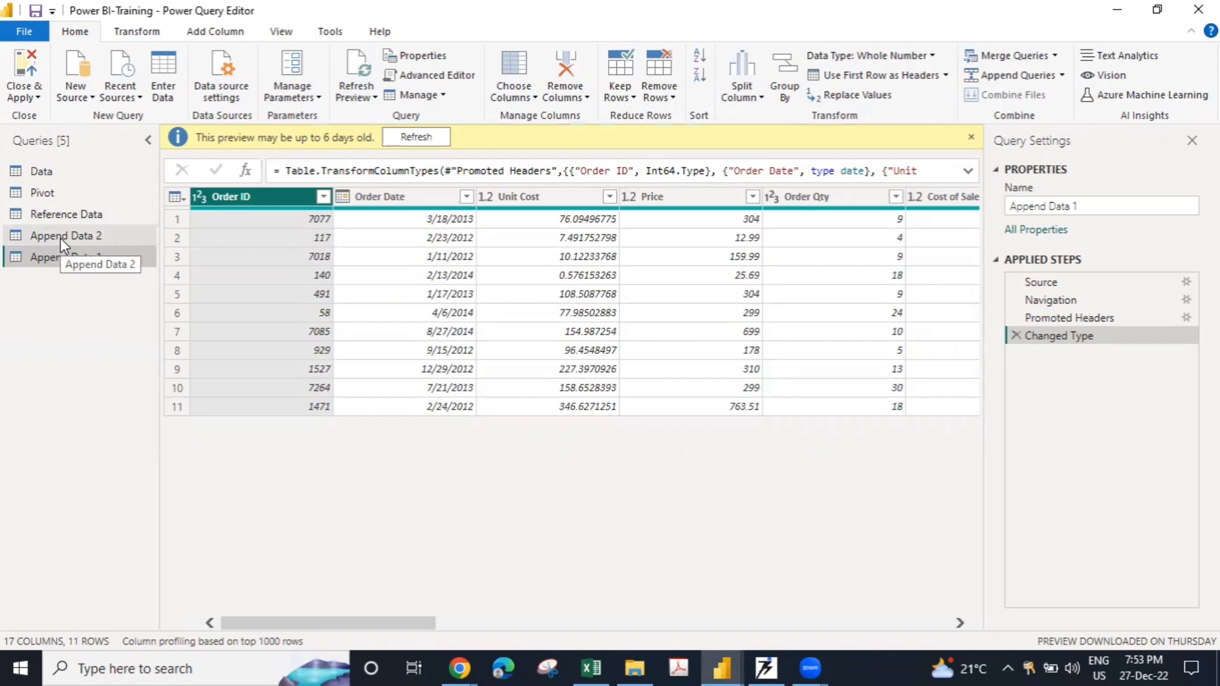
click(60, 236)
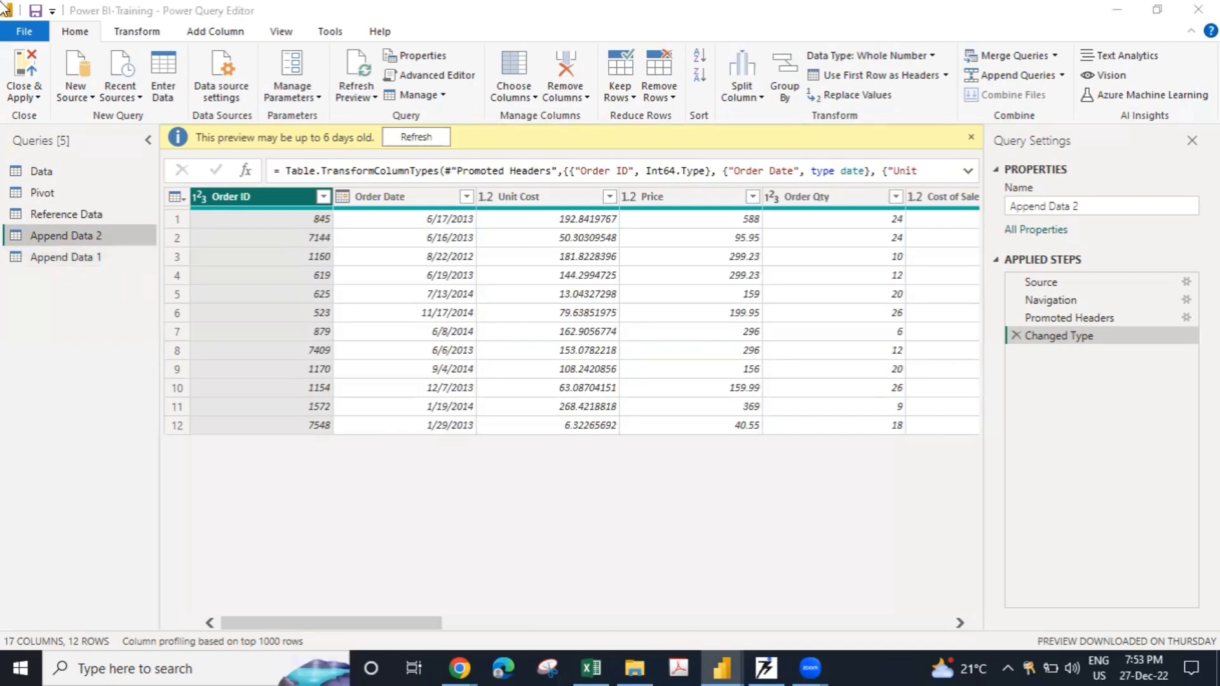
click(424, 141)
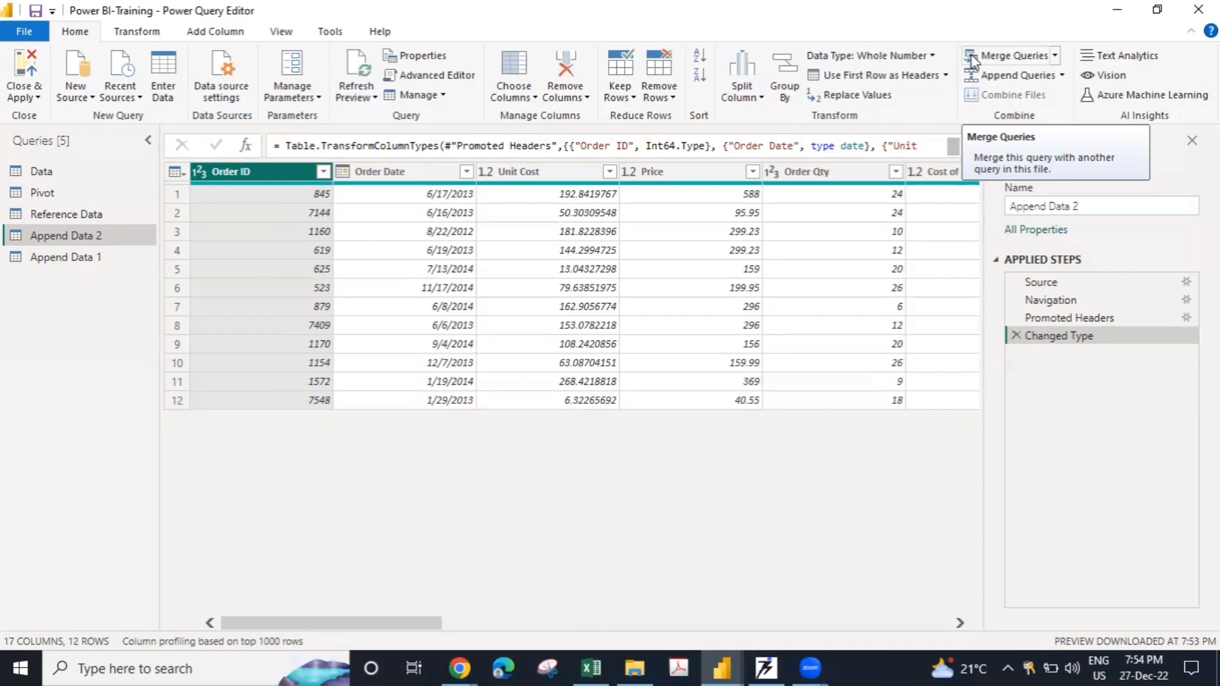
- Append the Append Data 1 table to the Append Data 2 query, using the three or more tables option
click(1062, 76)
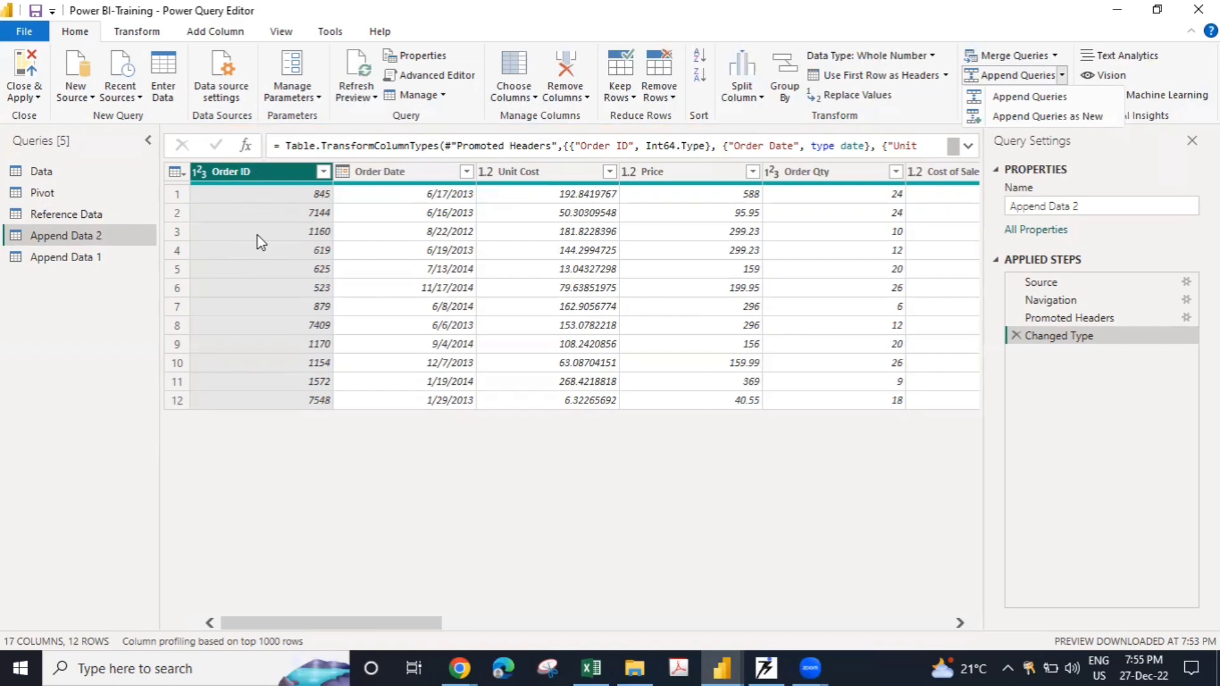
click(946, 76)
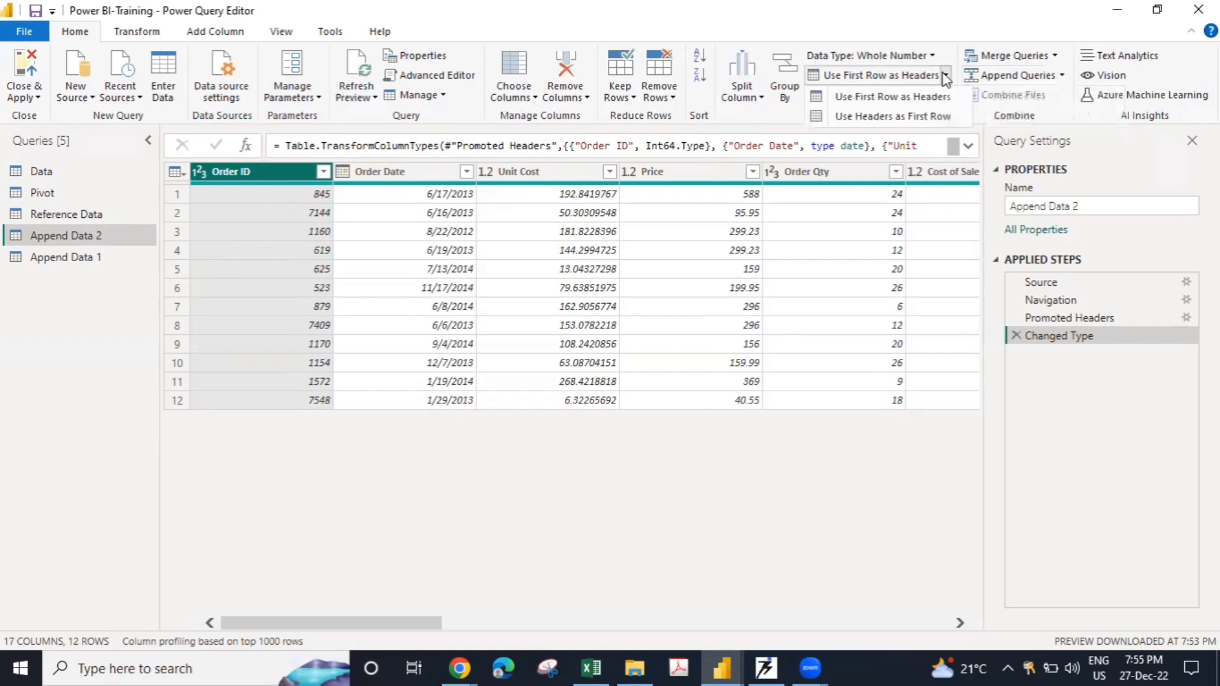
click(1061, 75)
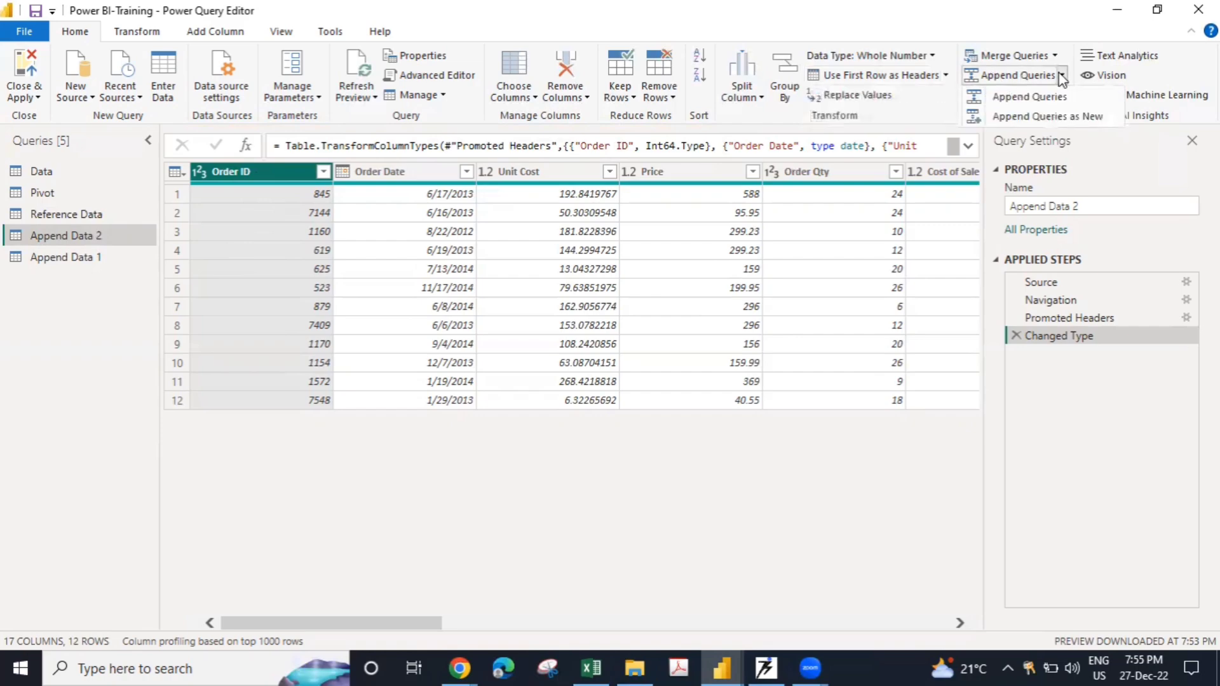
click(1042, 97)
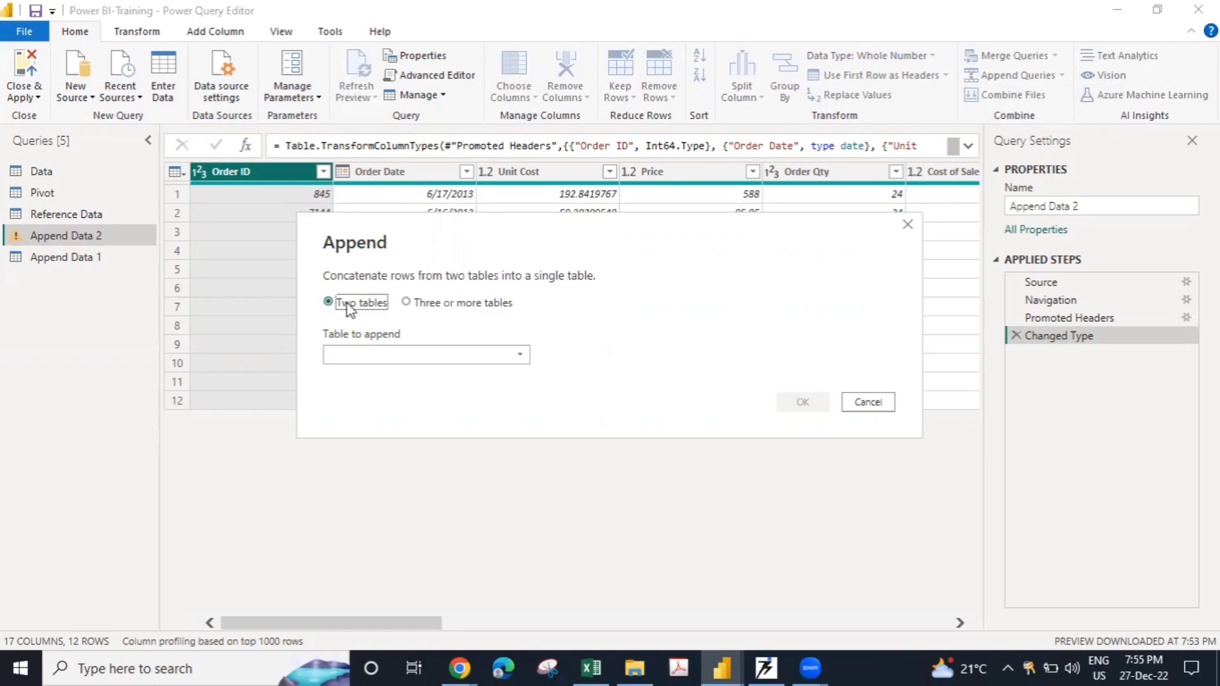
click(412, 303)
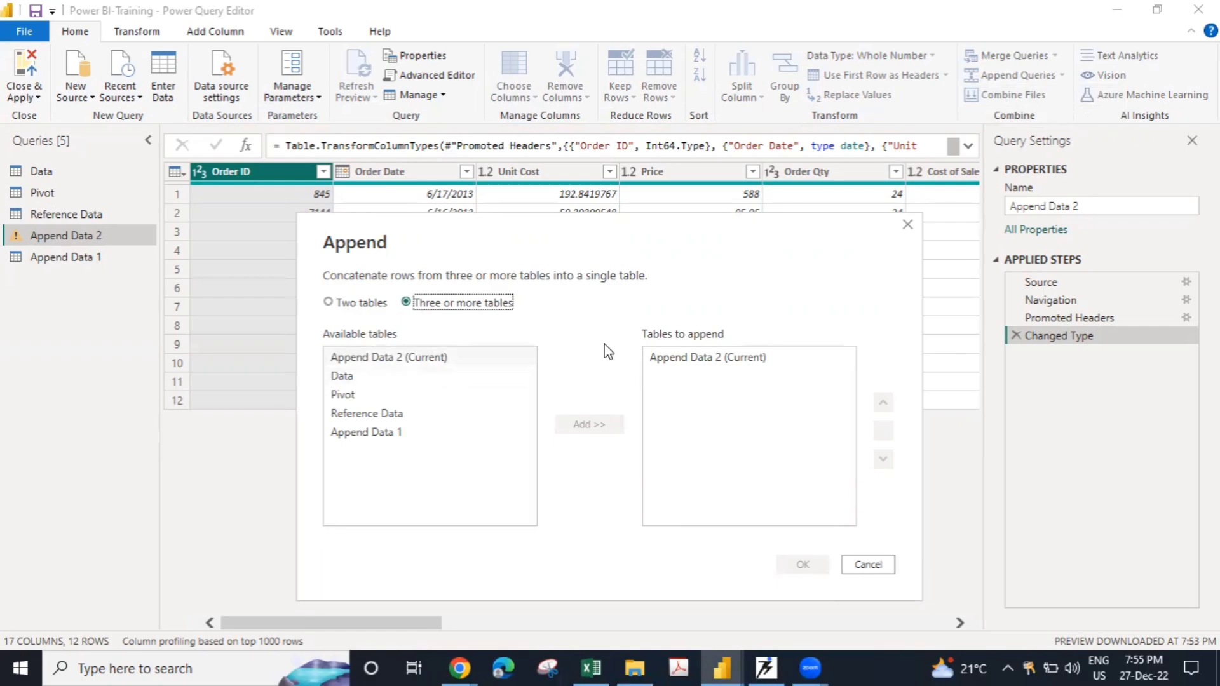
click(715, 359)
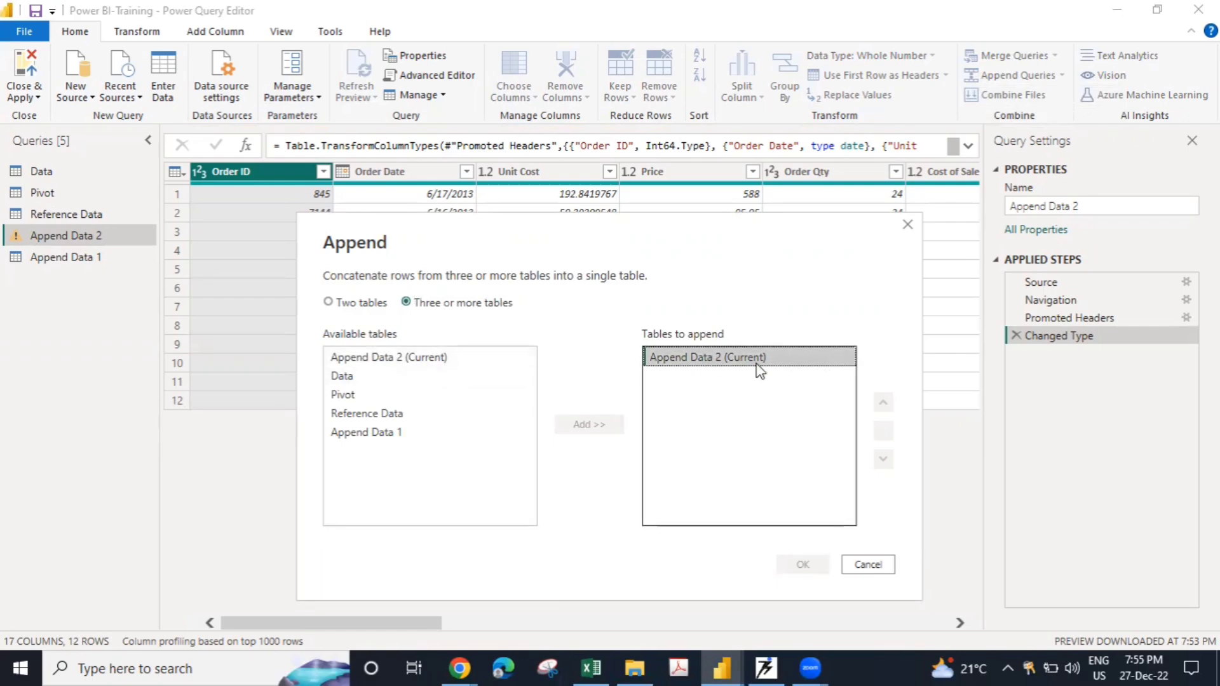
click(389, 436)
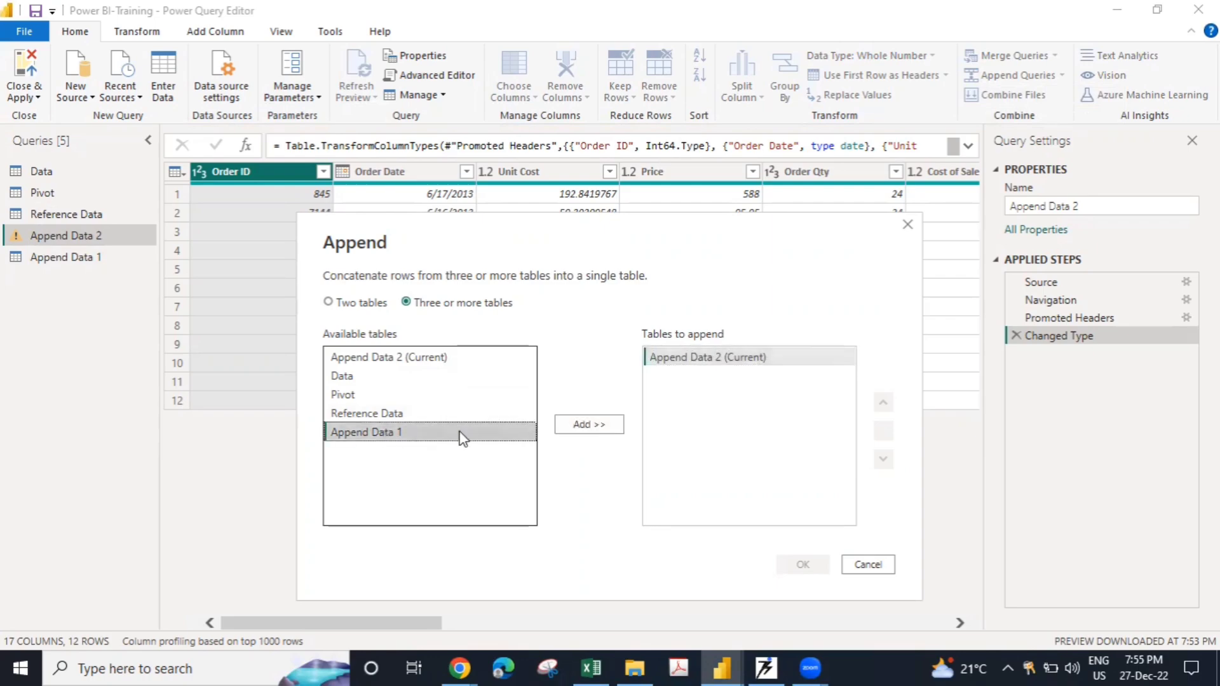
click(584, 425)
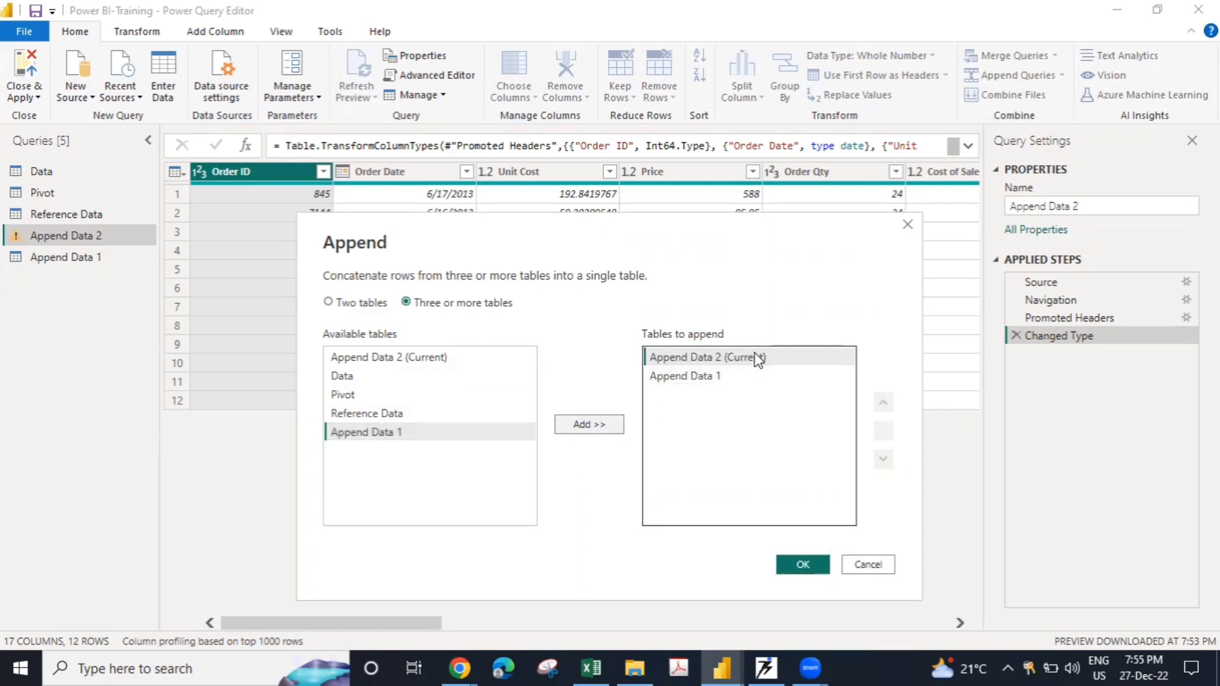
click(803, 565)
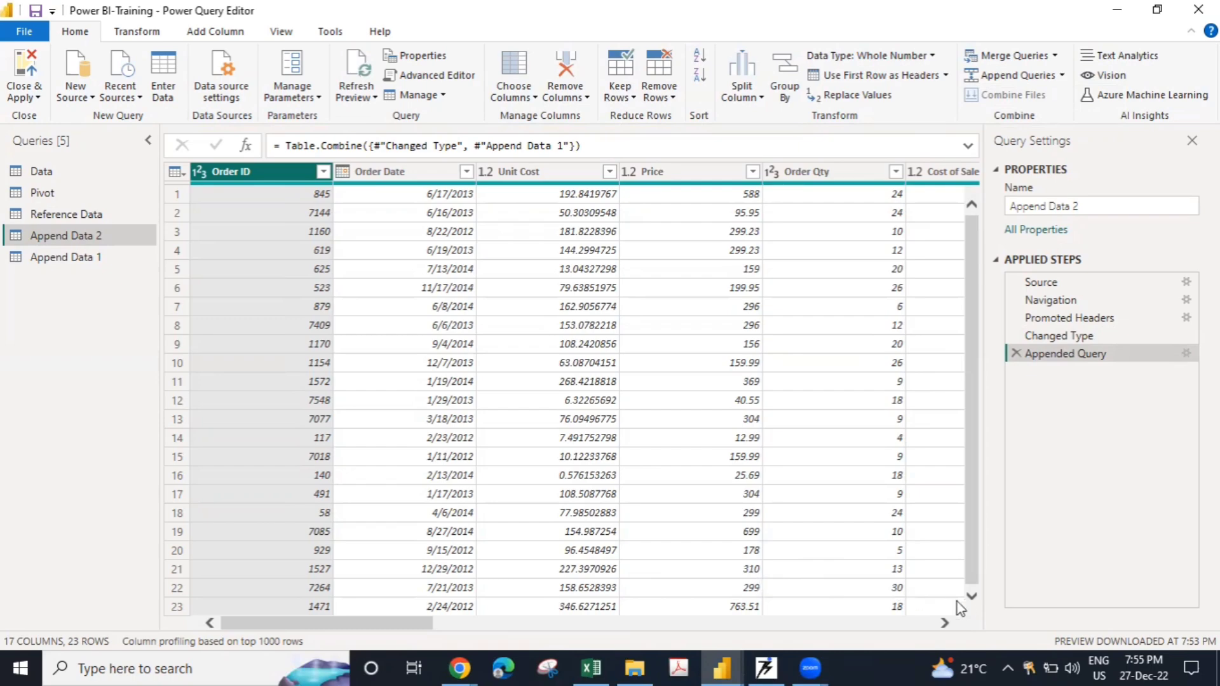
- Examine the combined rows in Append Data 2 and compare them with the Append Data 1 query
click(973, 600)
click(973, 600)
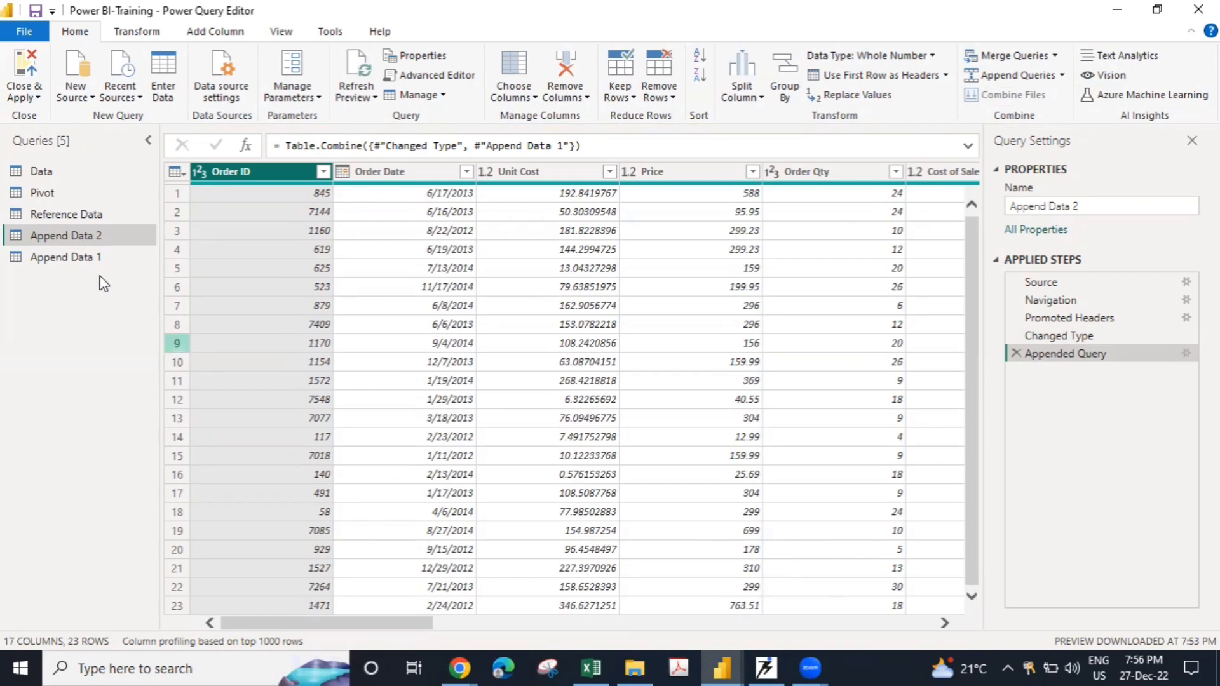
click(77, 255)
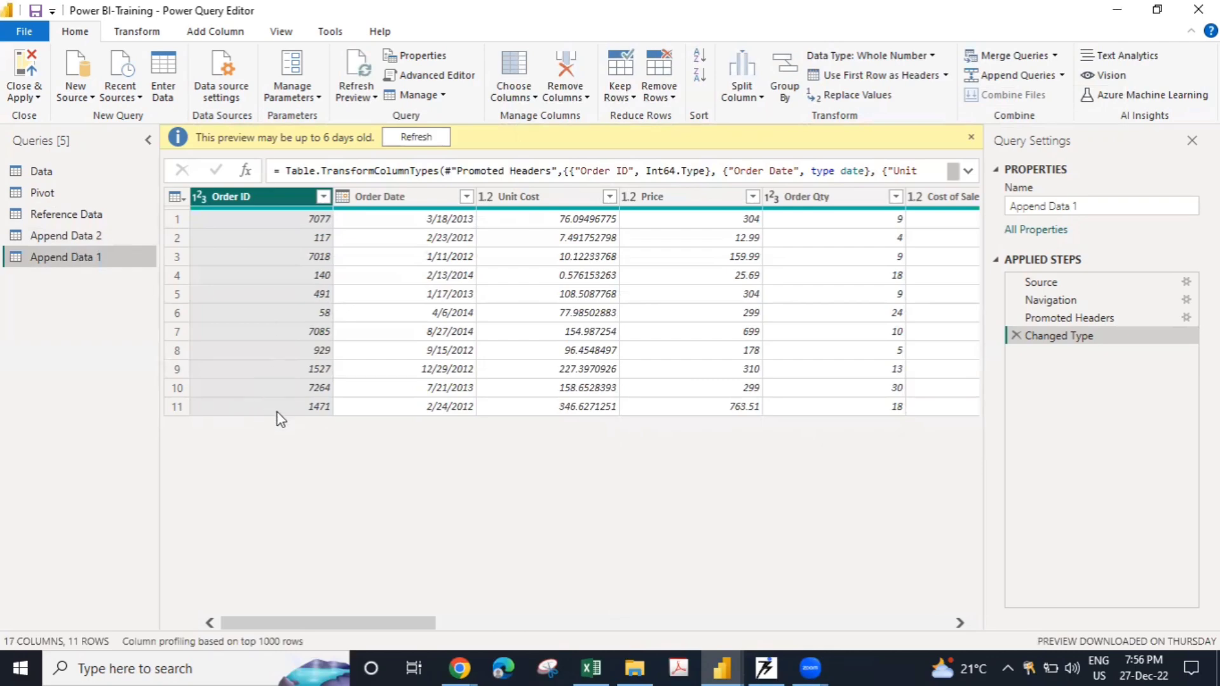
click(95, 234)
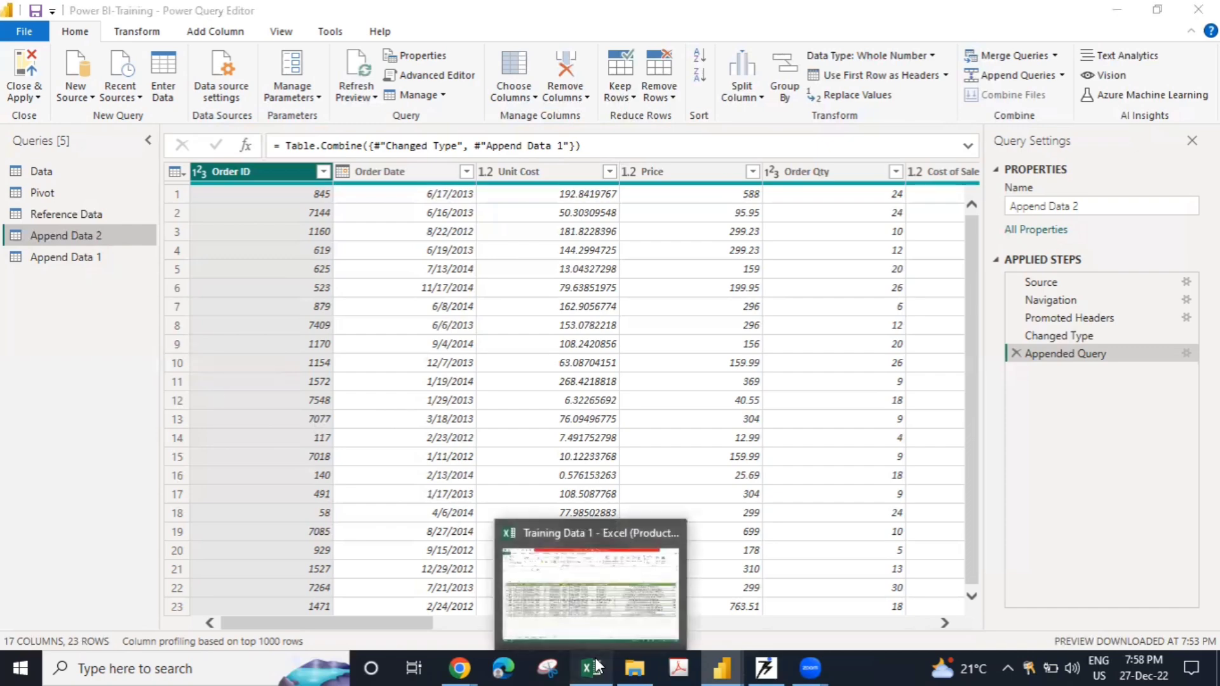
- Switch to the Training Data 1 workbook in Excel and select the empty header cell R1 after Country on Sheet1
click(604, 585)
click(604, 585)
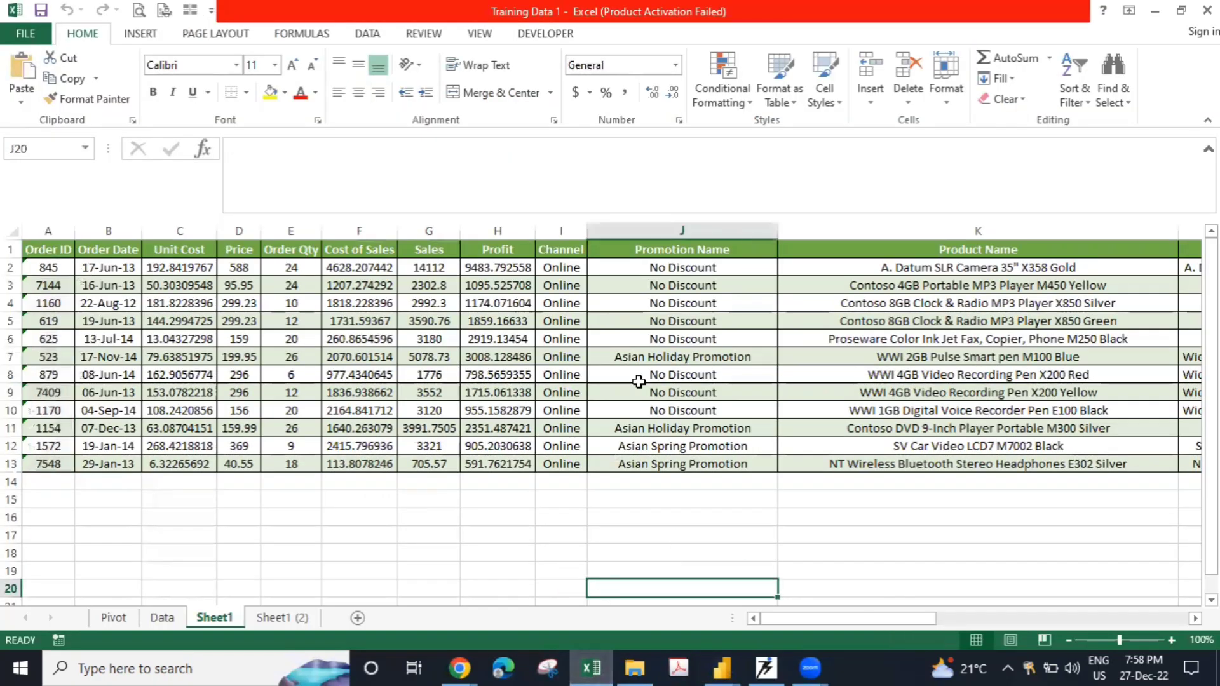
click(639, 337)
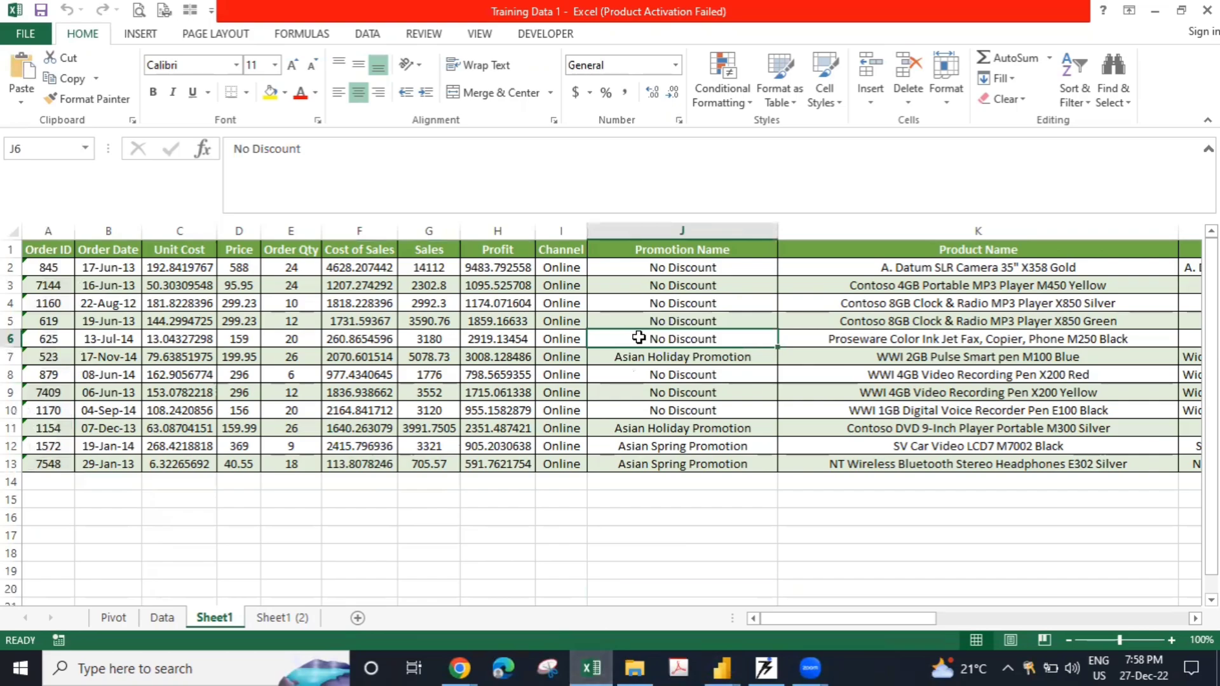
key(ctrl+Up)
key(ctrl+Right)
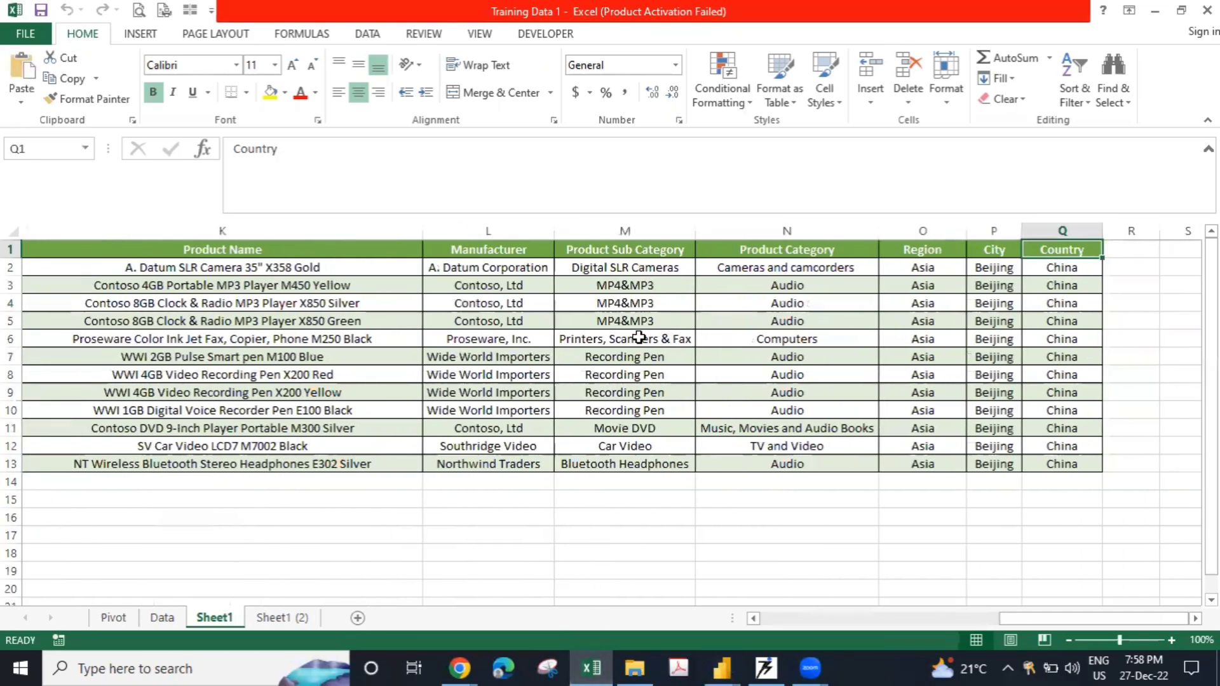
key(Right)
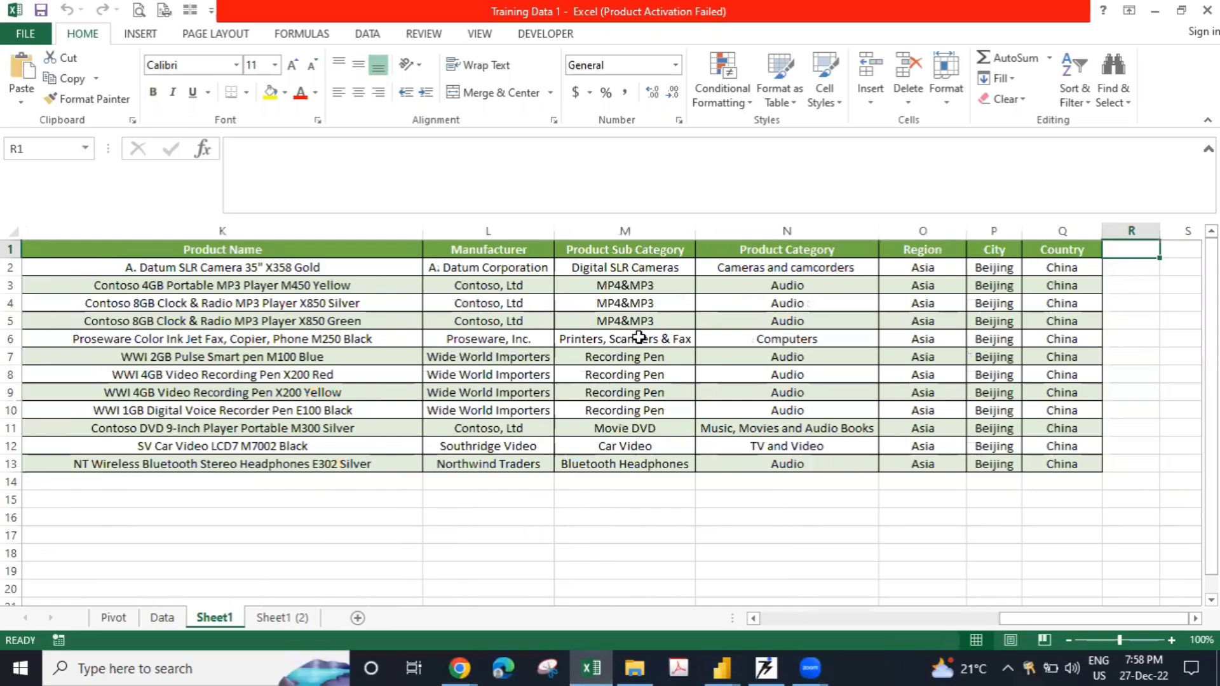
text(Id)
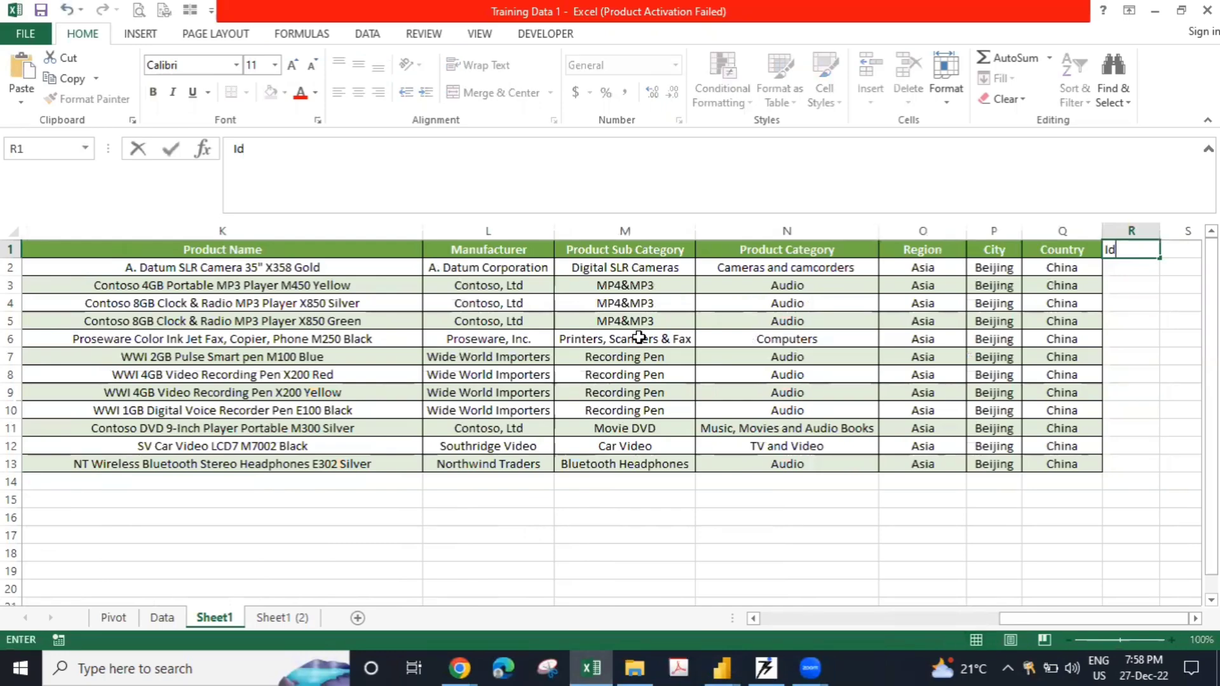
key(Escape)
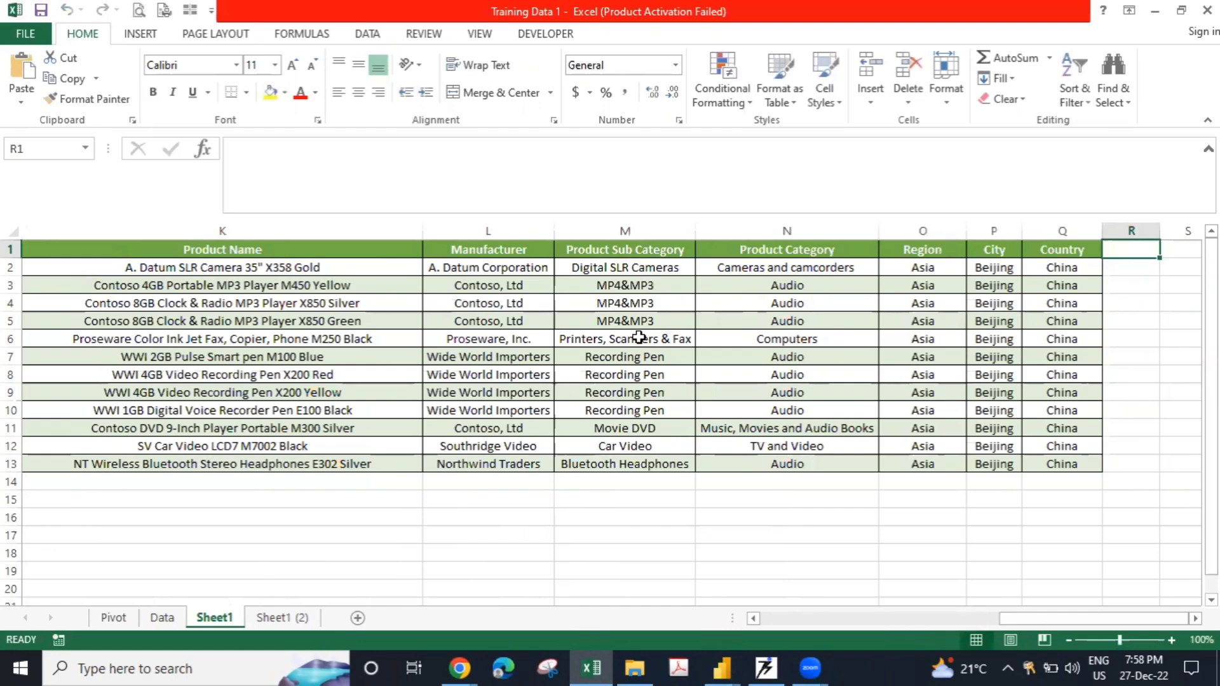
key(alt+Tab)
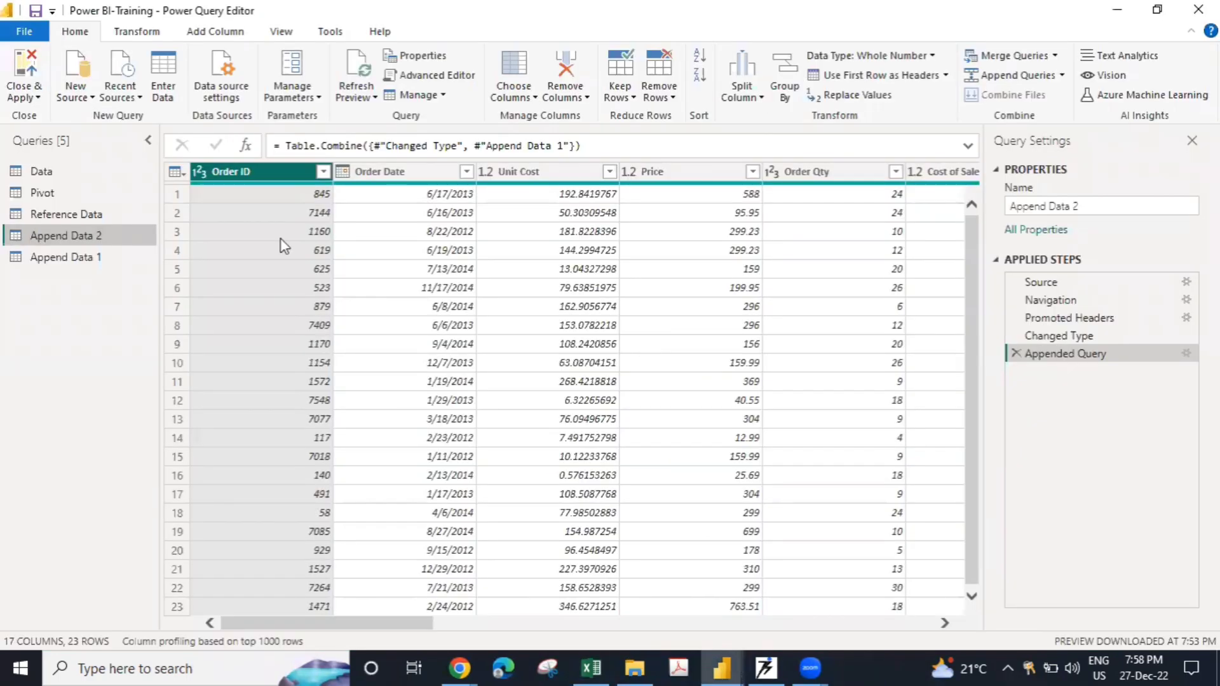
click(94, 257)
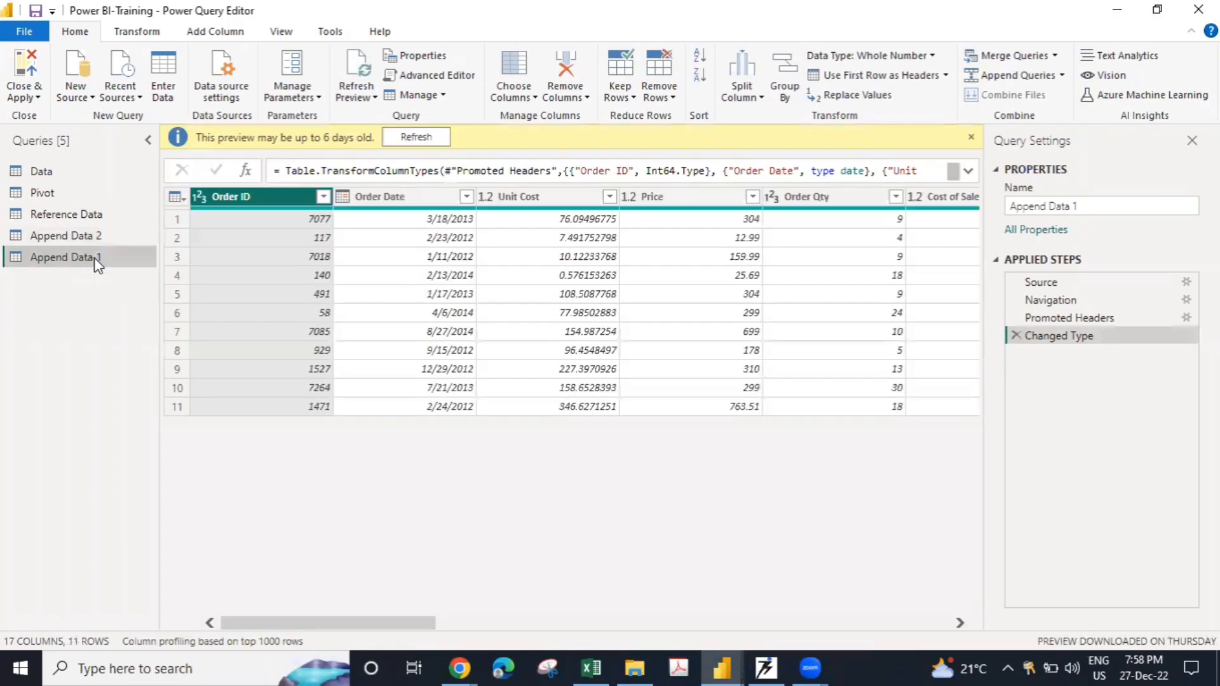
click(656, 197)
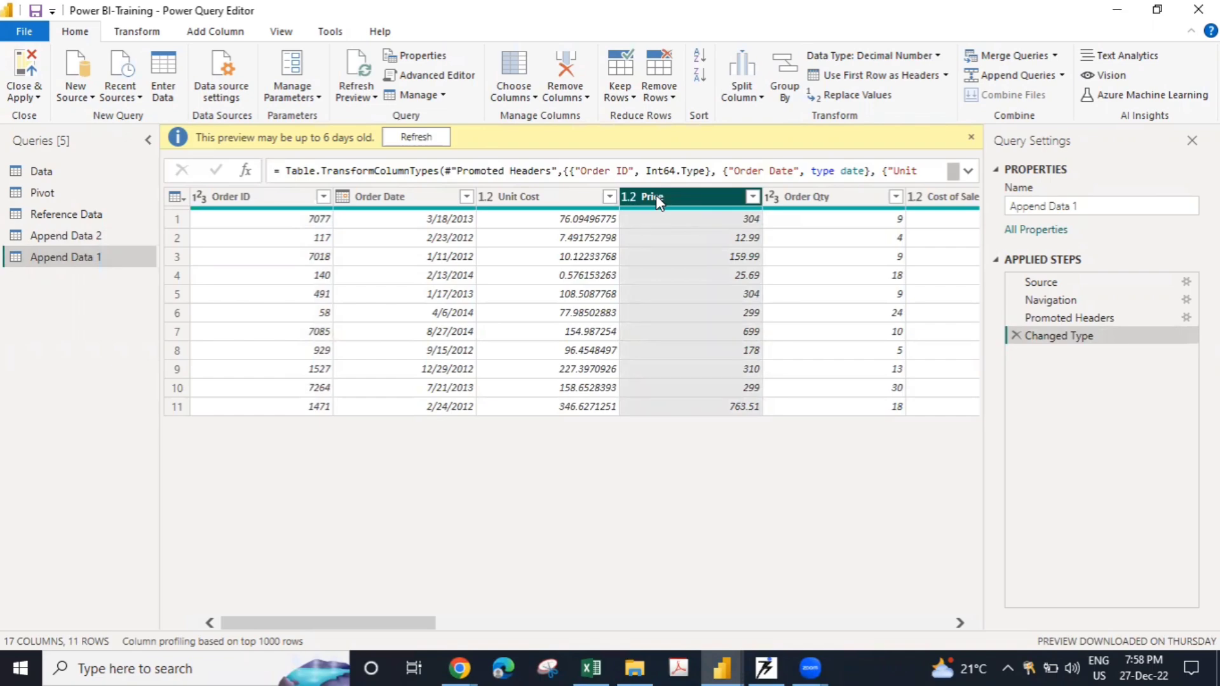
key(alt+Tab)
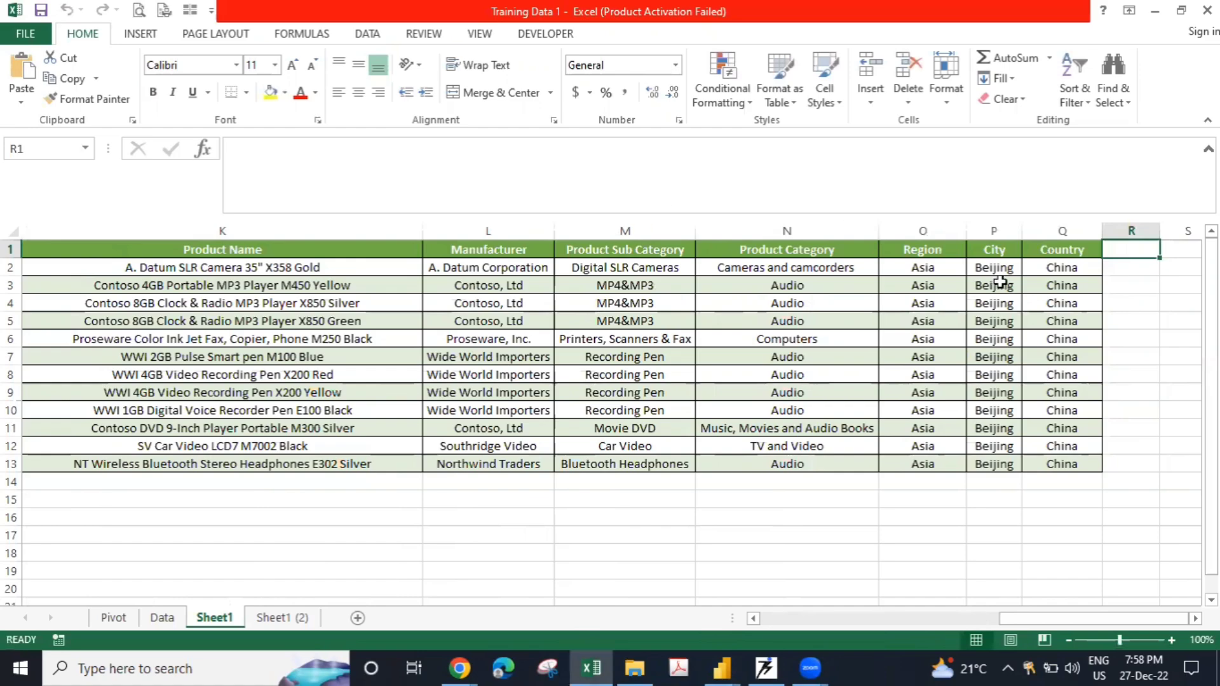
- Add an Id column in column R of Sheet1, number the data rows 1 to 12, and save the workbook
text(Id)
key(Return)
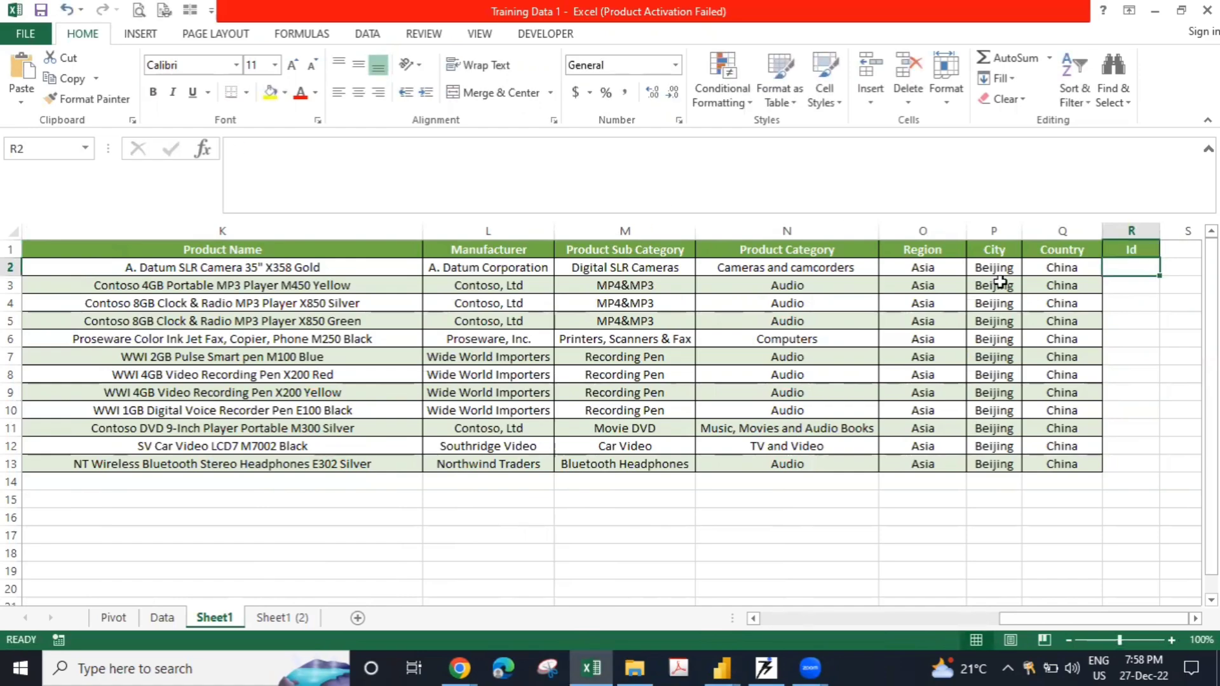
text(1)
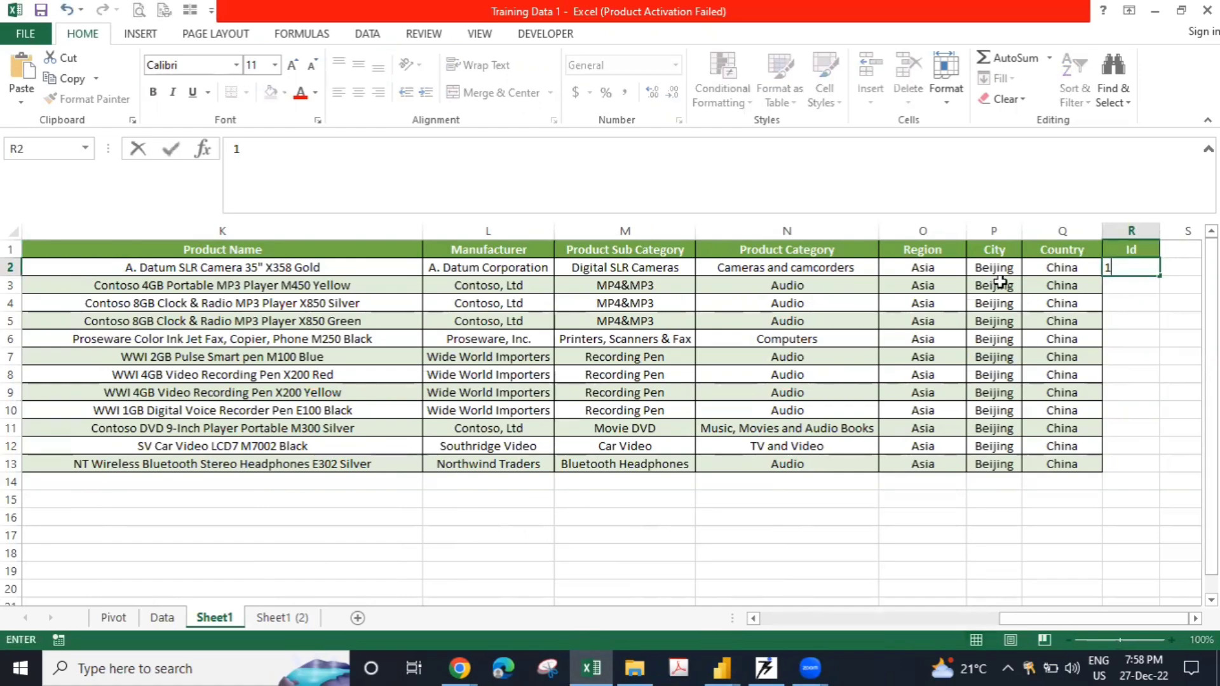
key(Return)
text(2)
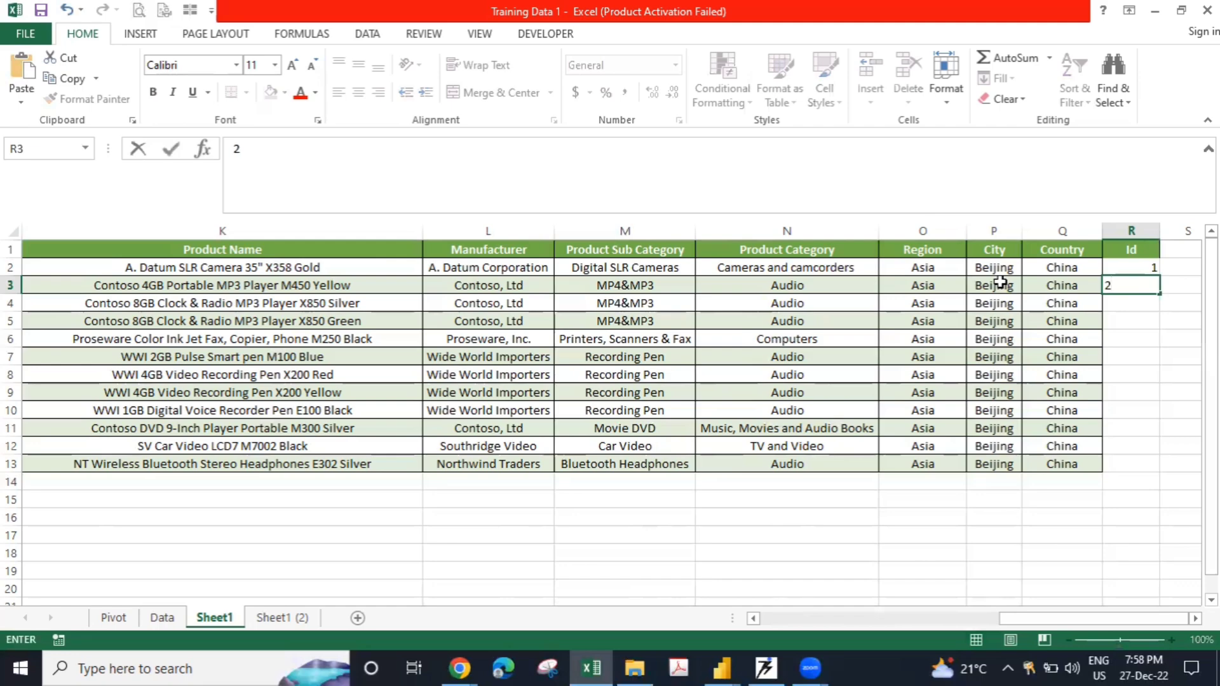
key(Return)
key(Up)
key(Up)
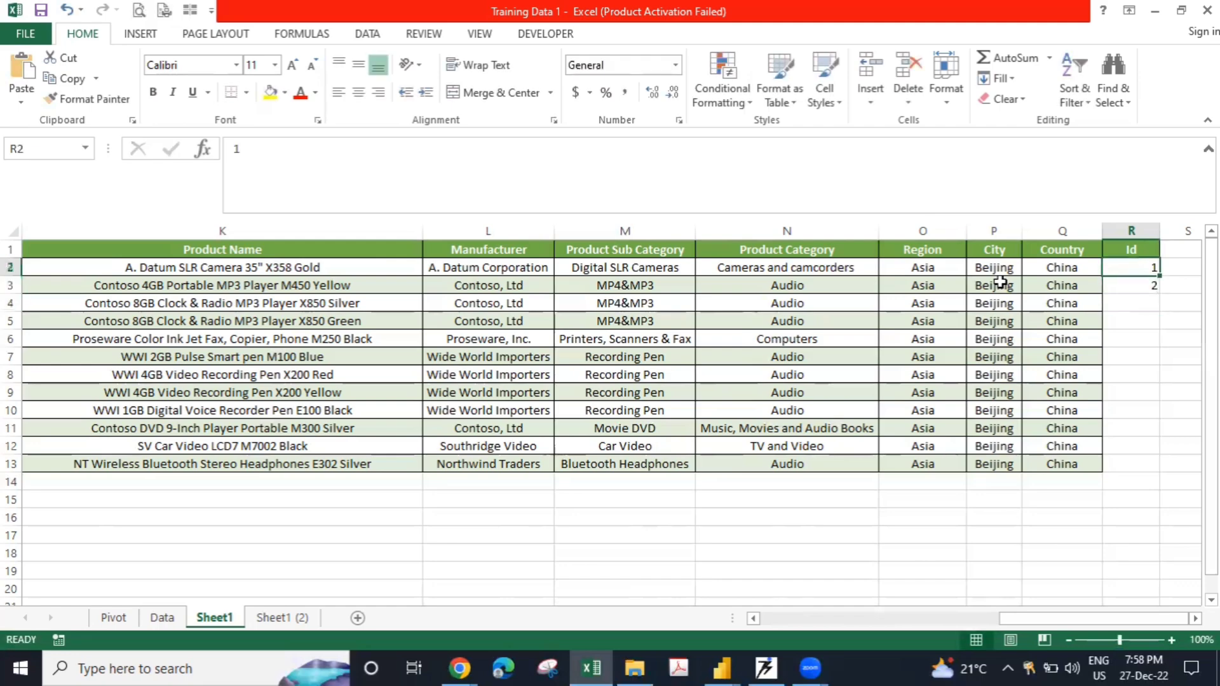
key(shift+Down)
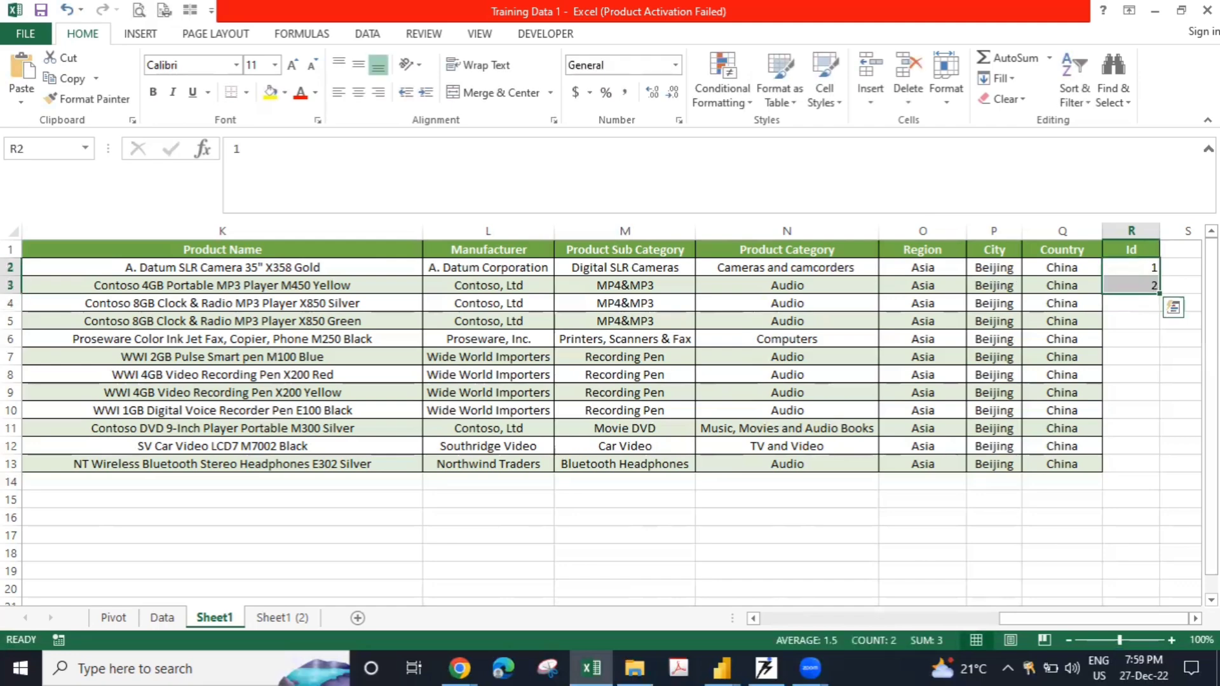
double_click(1162, 293)
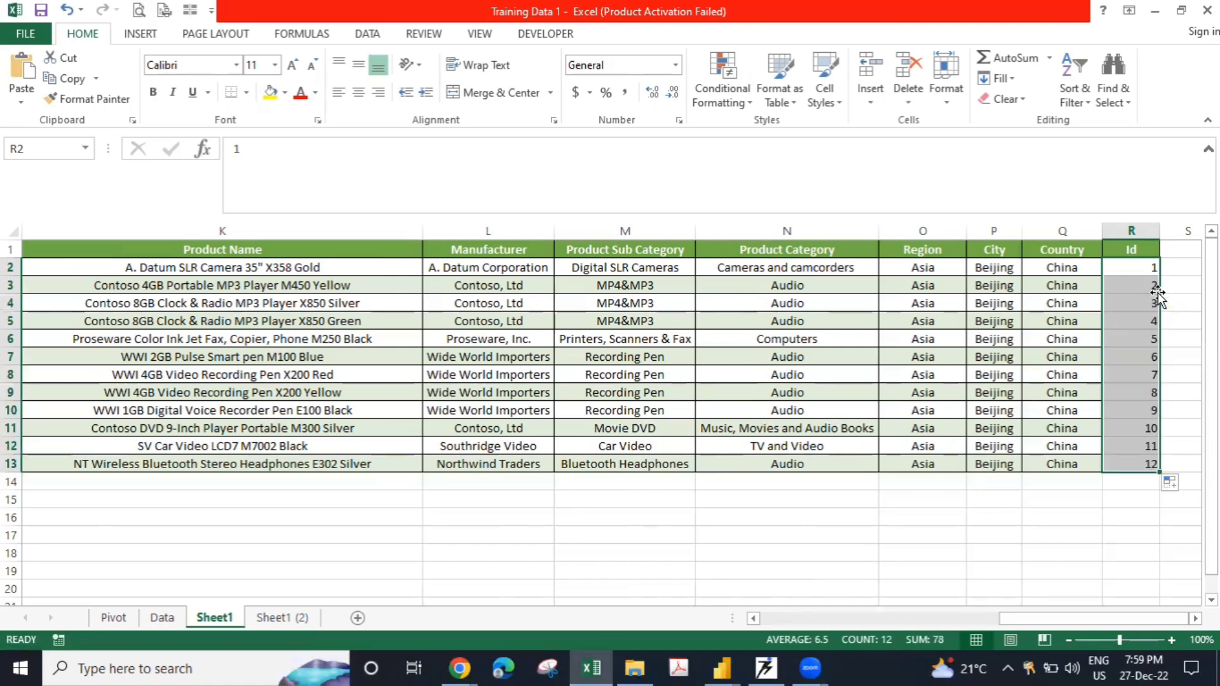
key(ctrl+s)
- Switch back to the Power Query Editor and refresh all query previews
key(alt+Tab)
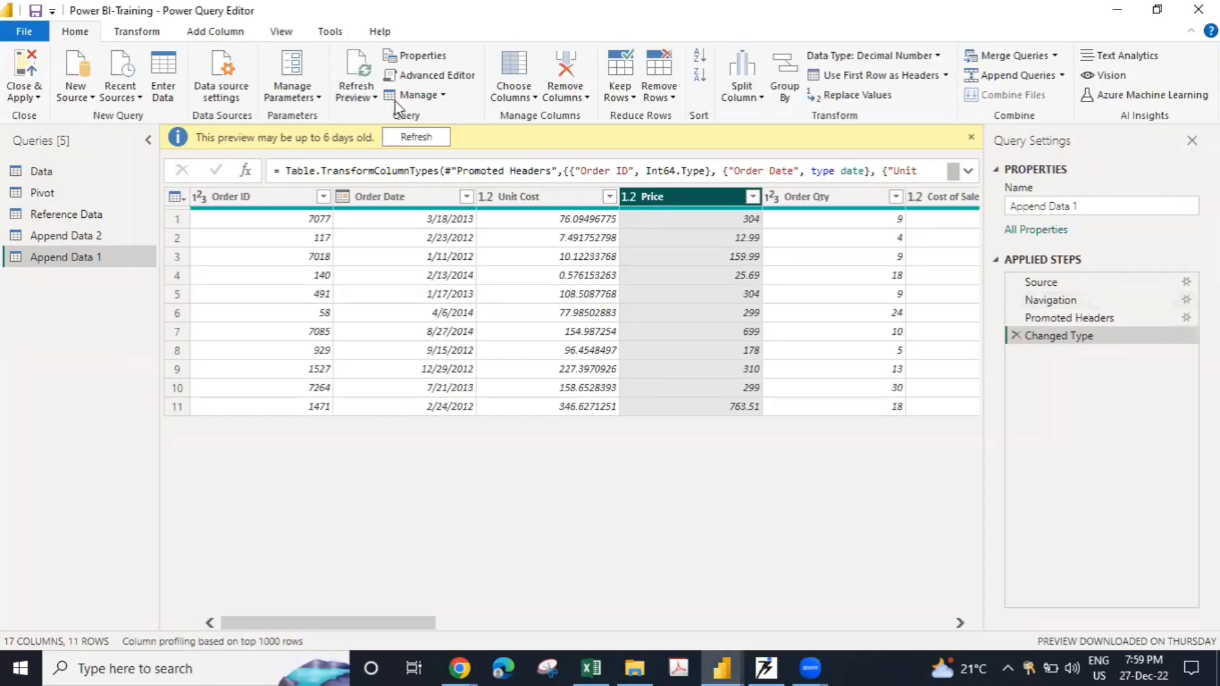
click(363, 97)
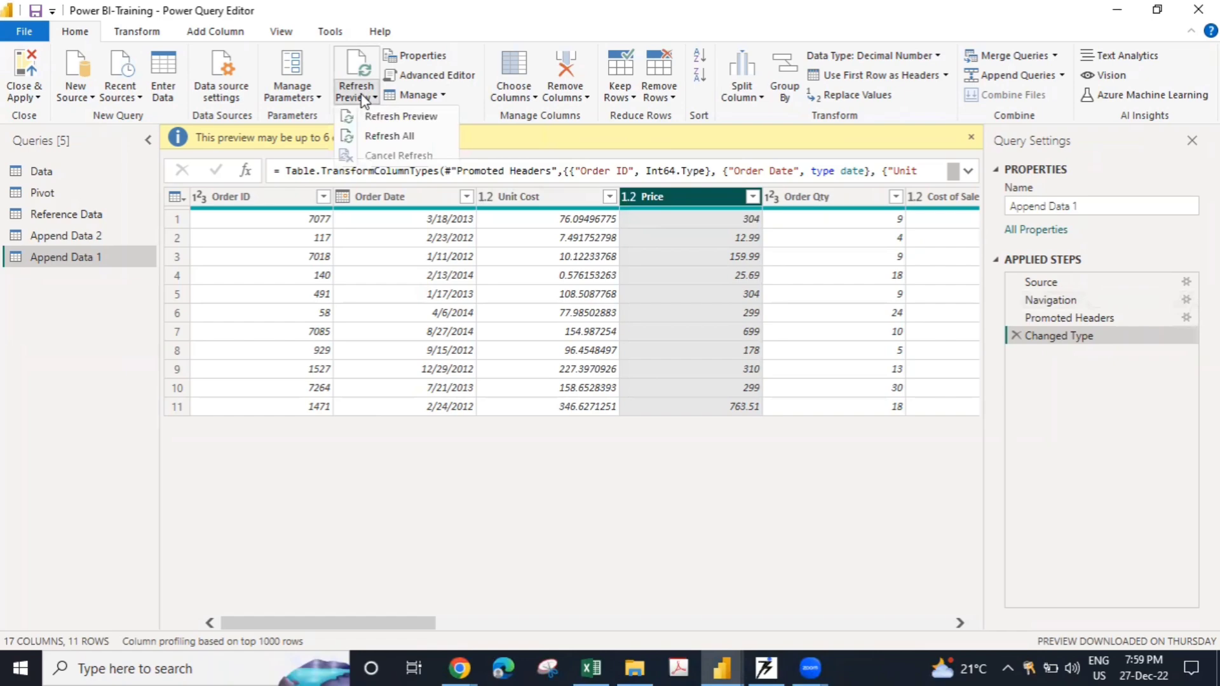
click(367, 136)
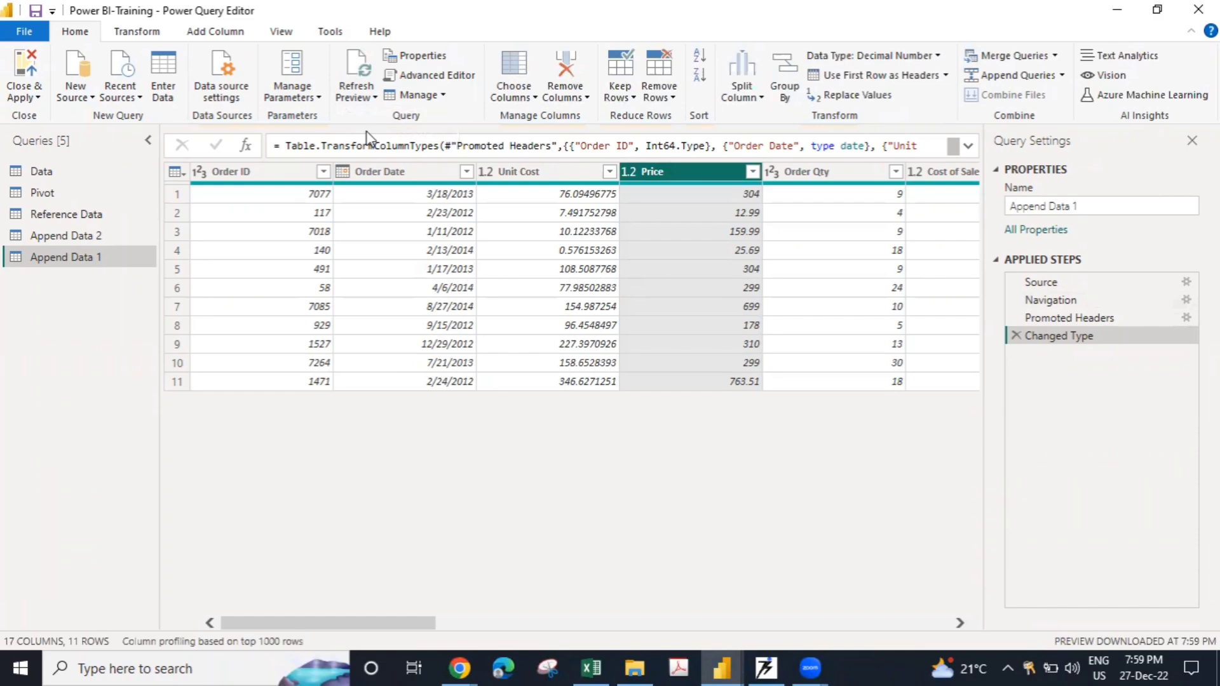
scroll(963, 624, right, 10)
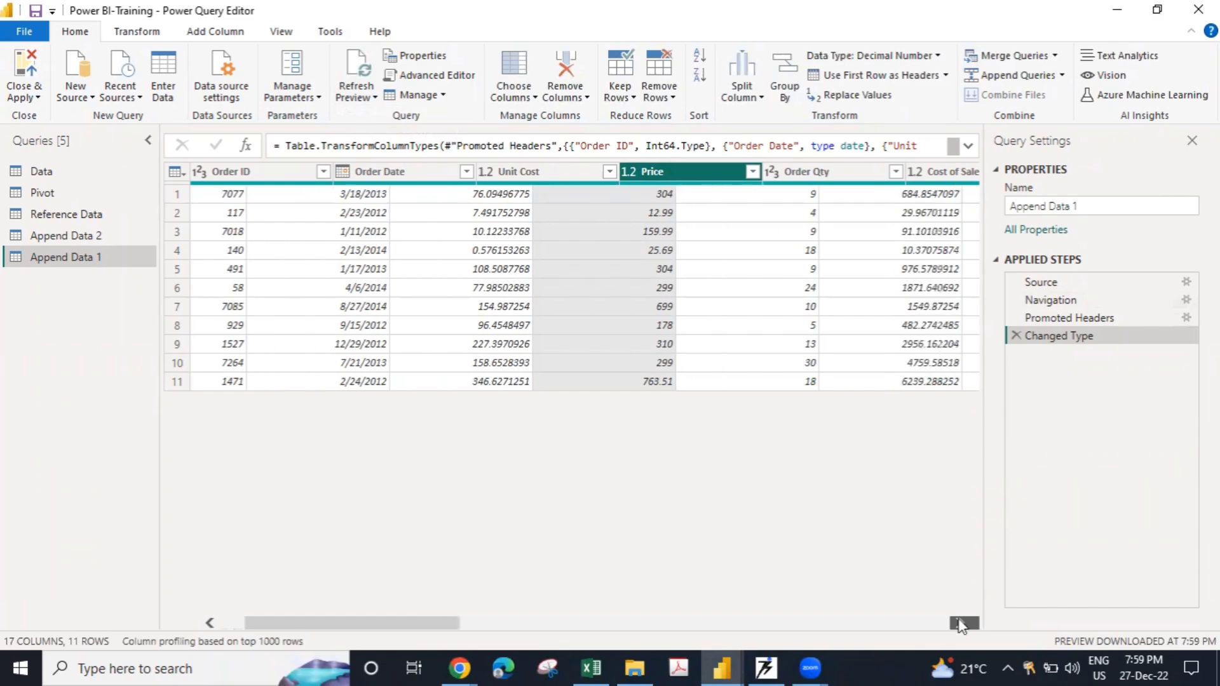
- Examine the columns of Append Data 1 and of the appended Append Data 2 query, through to the Id column
scroll(963, 624, right, 10)
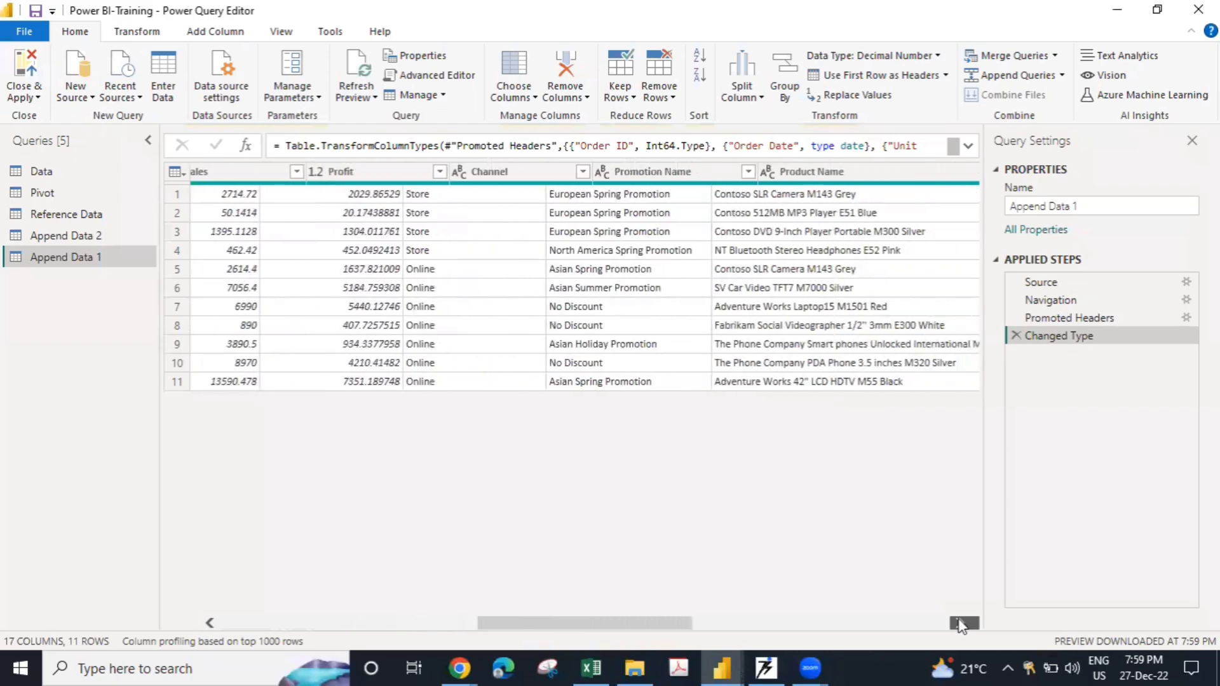
scroll(960, 624, right, 5)
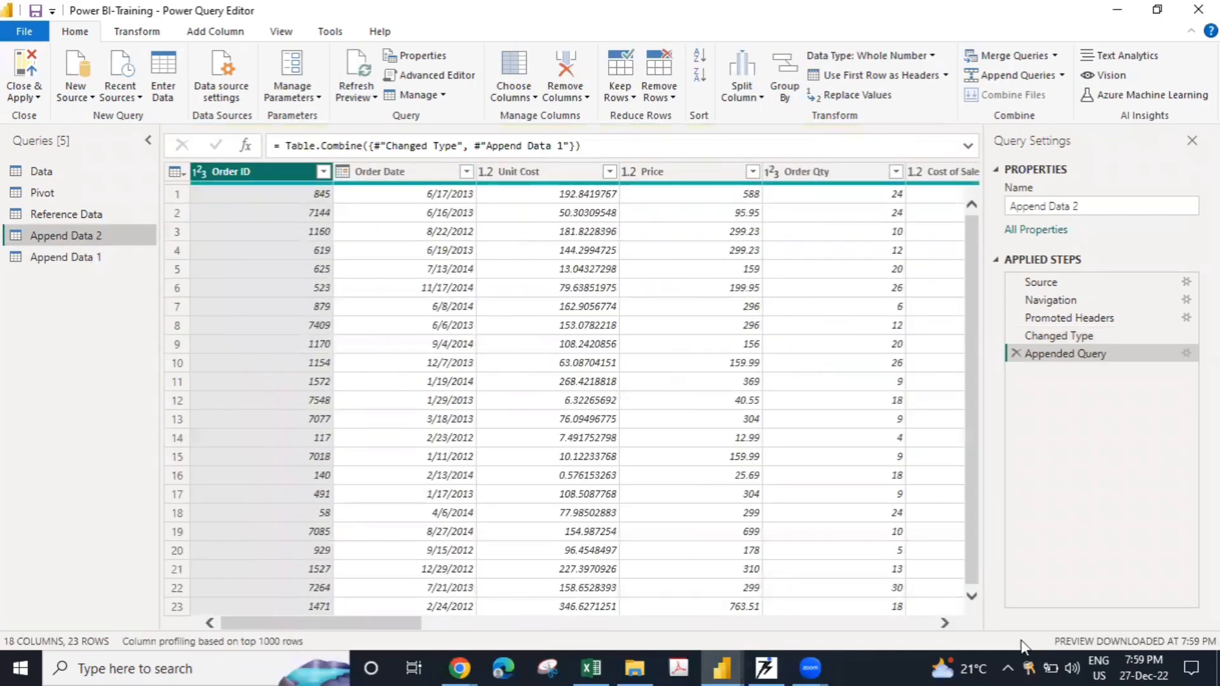
click(946, 624)
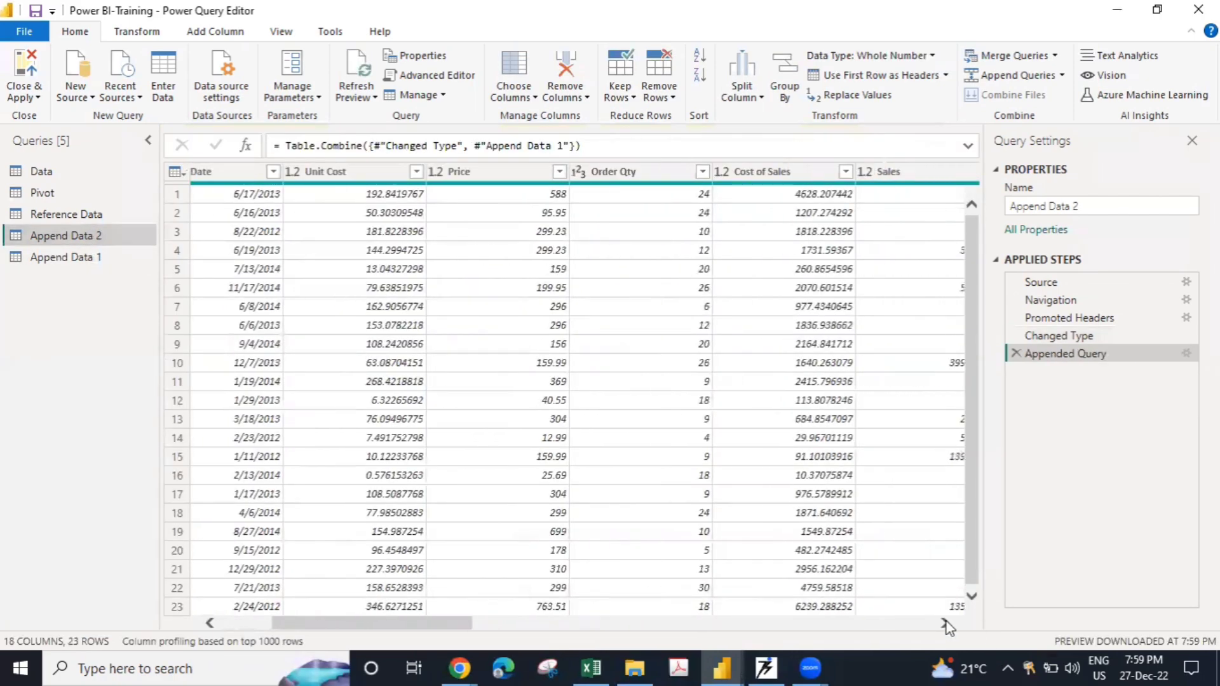
click(946, 624)
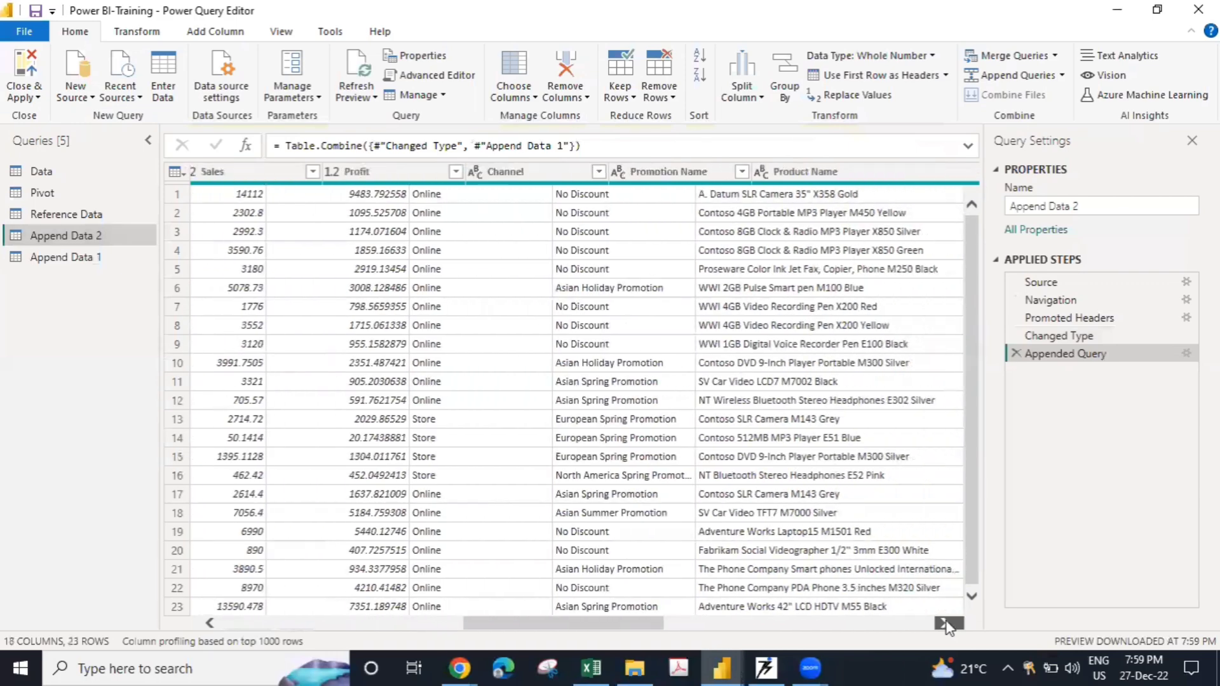
click(946, 624)
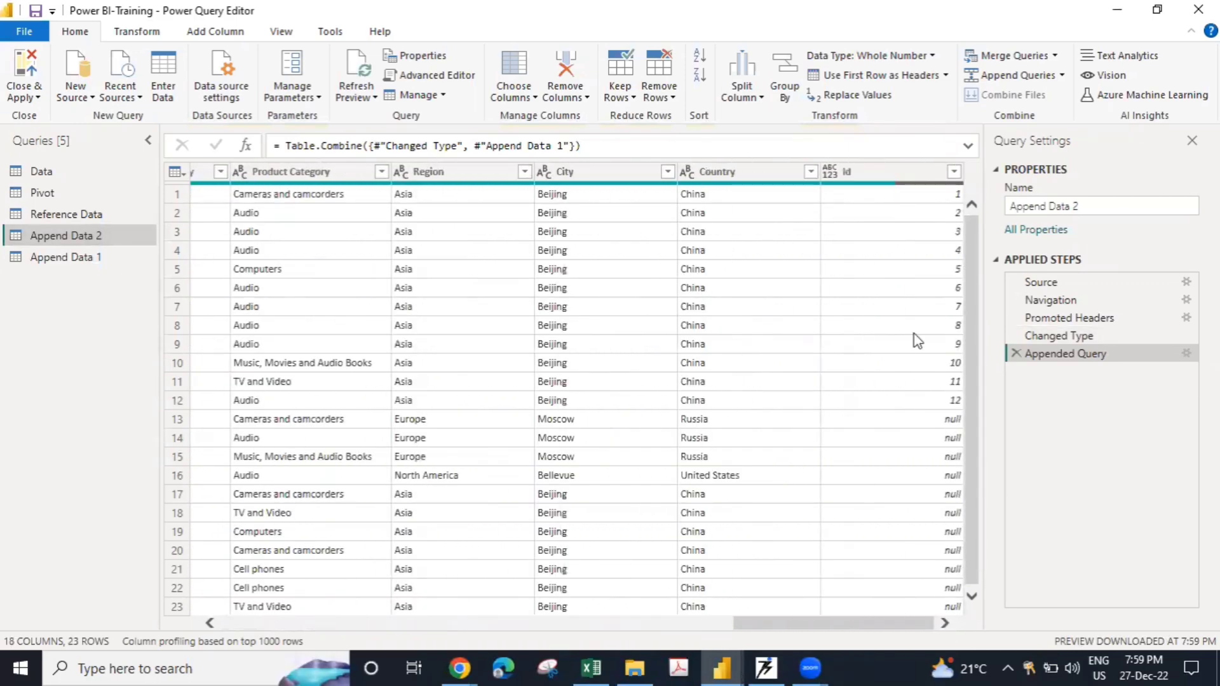
click(905, 180)
click(1036, 77)
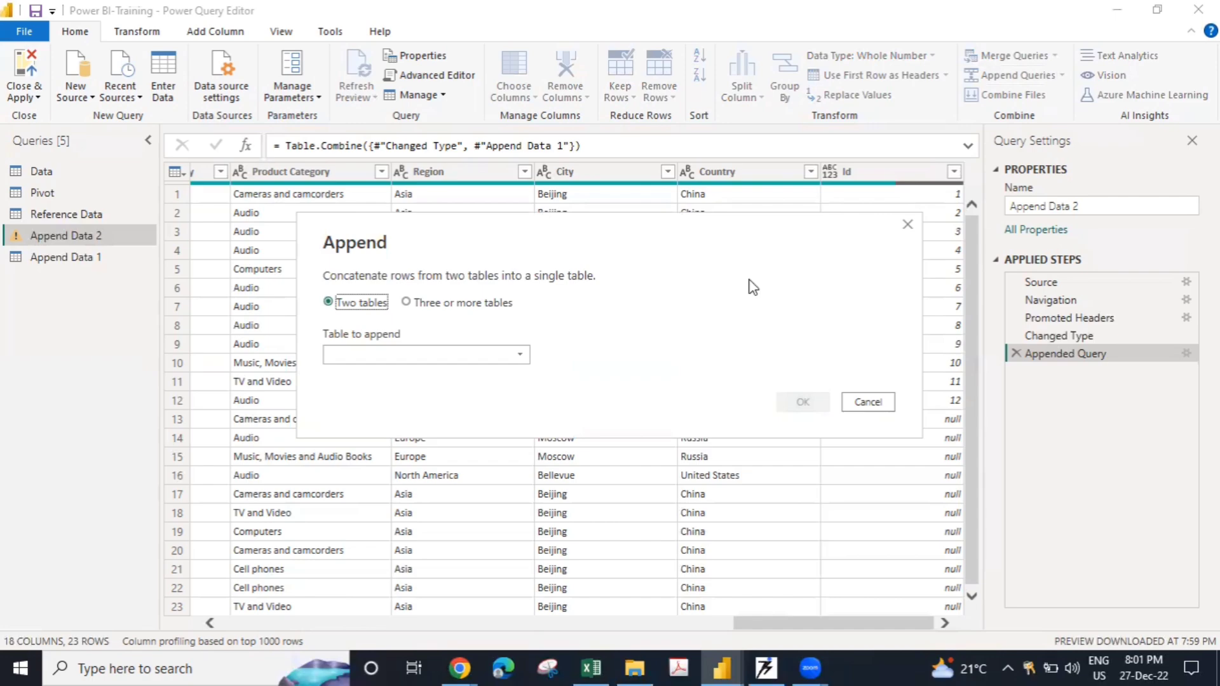
click(890, 401)
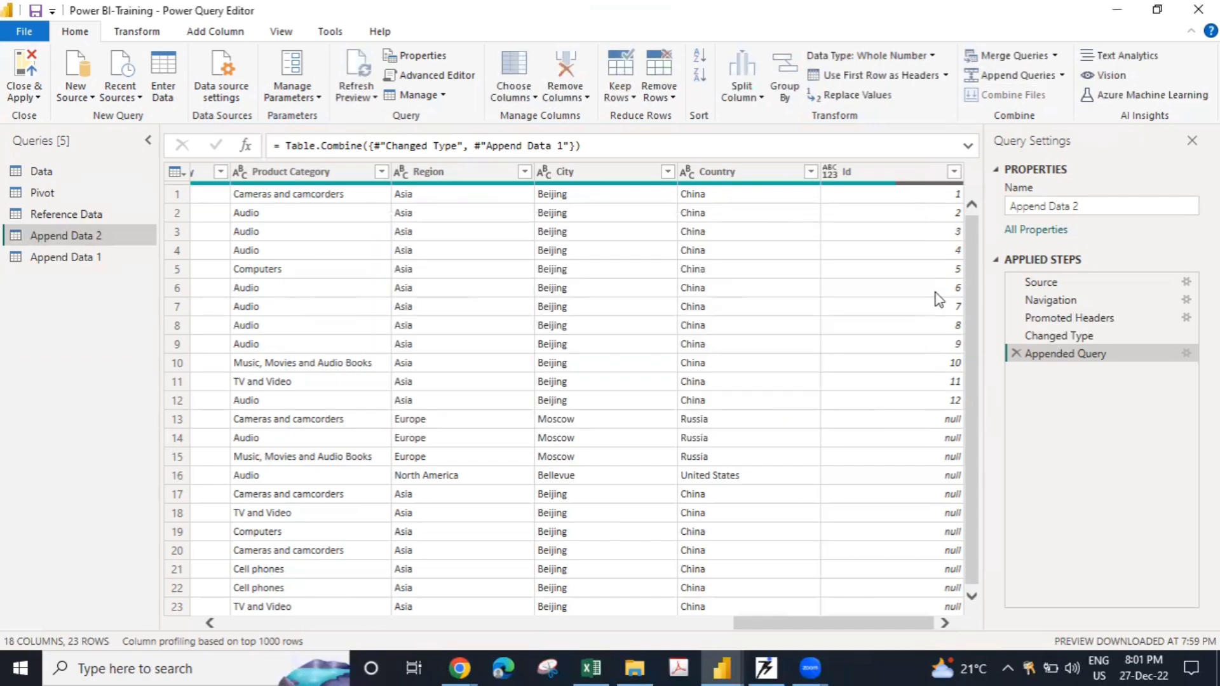
click(1062, 75)
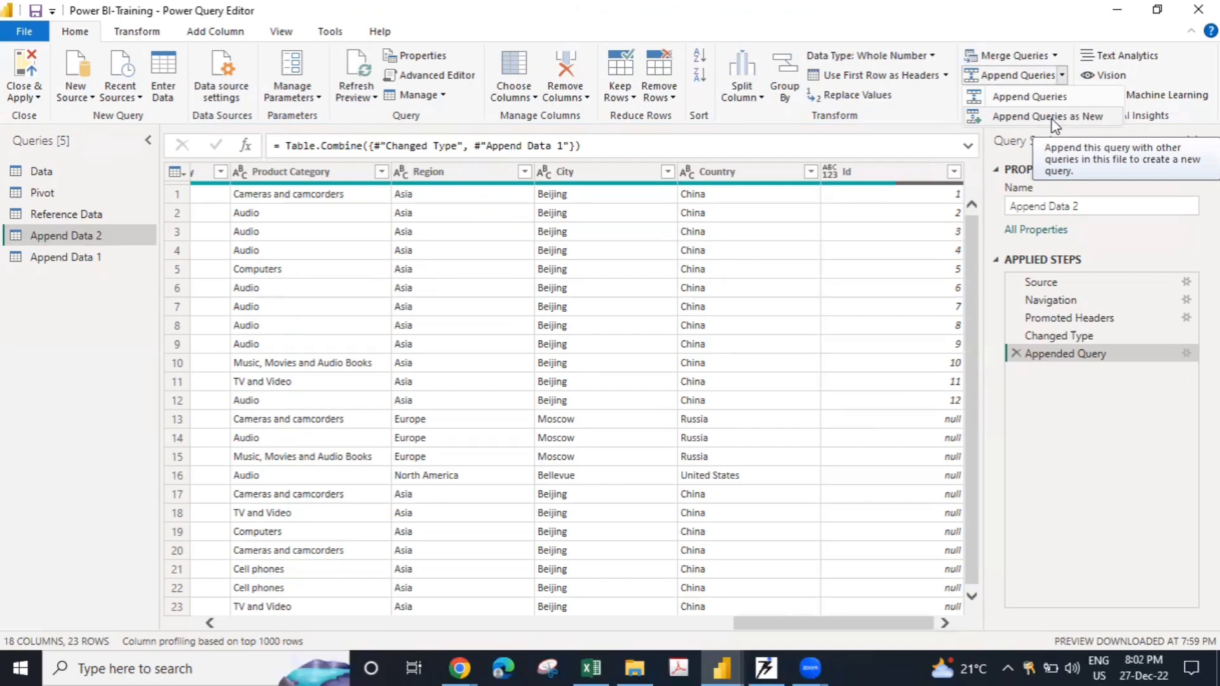
- Delete the Appended Query and Changed Type steps from the Append Data 2 query
click(1017, 354)
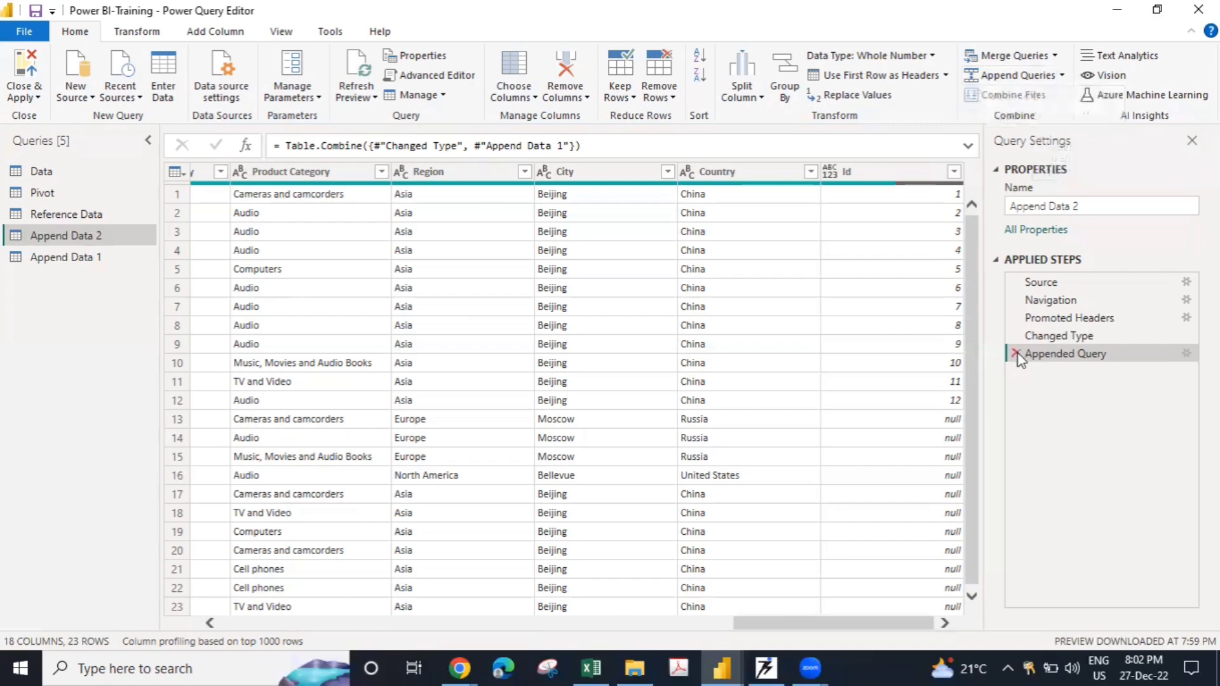
click(1016, 354)
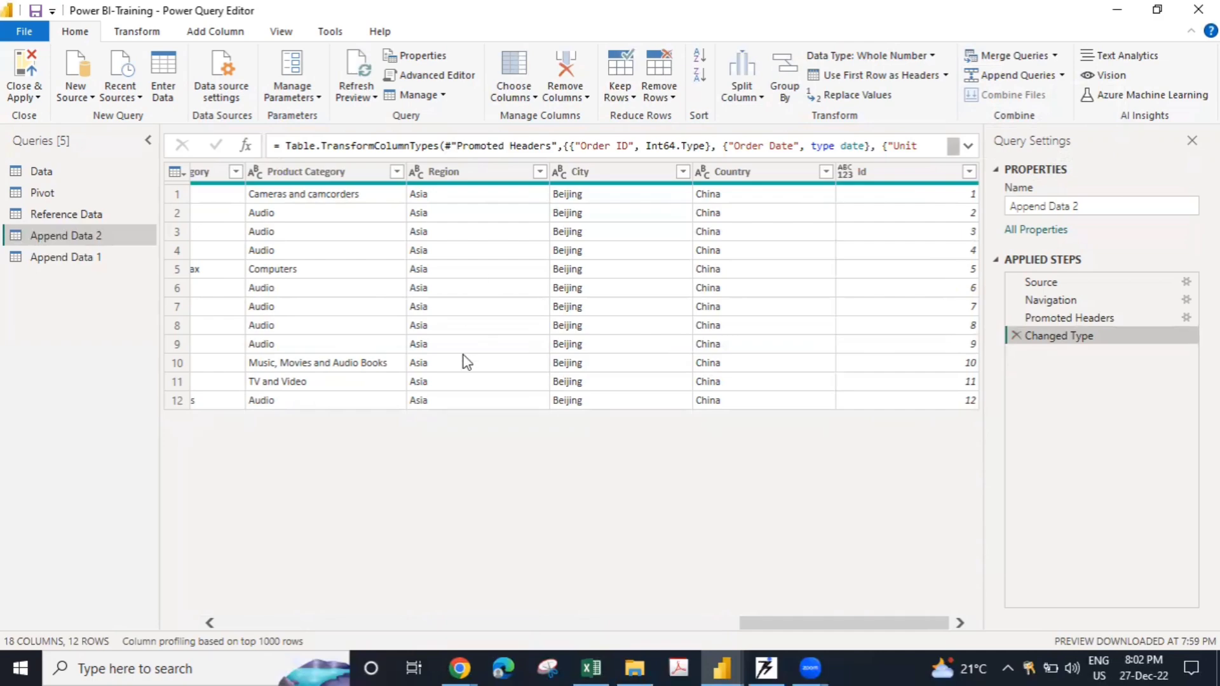
click(1063, 77)
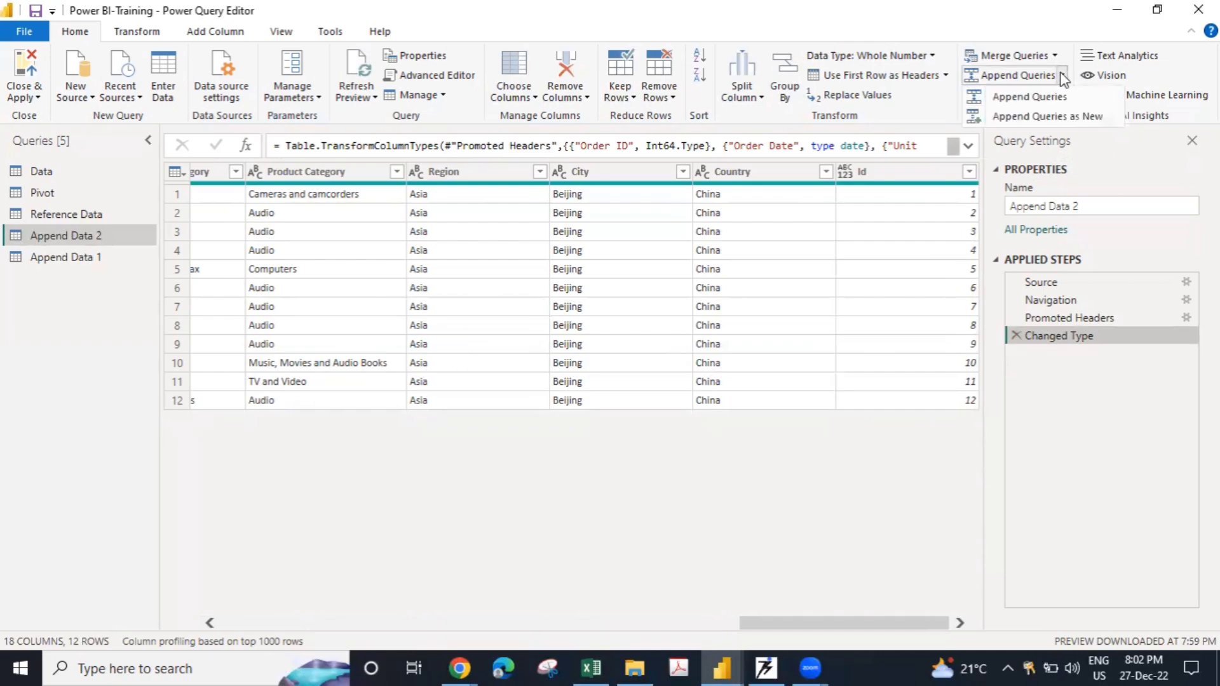
click(1012, 336)
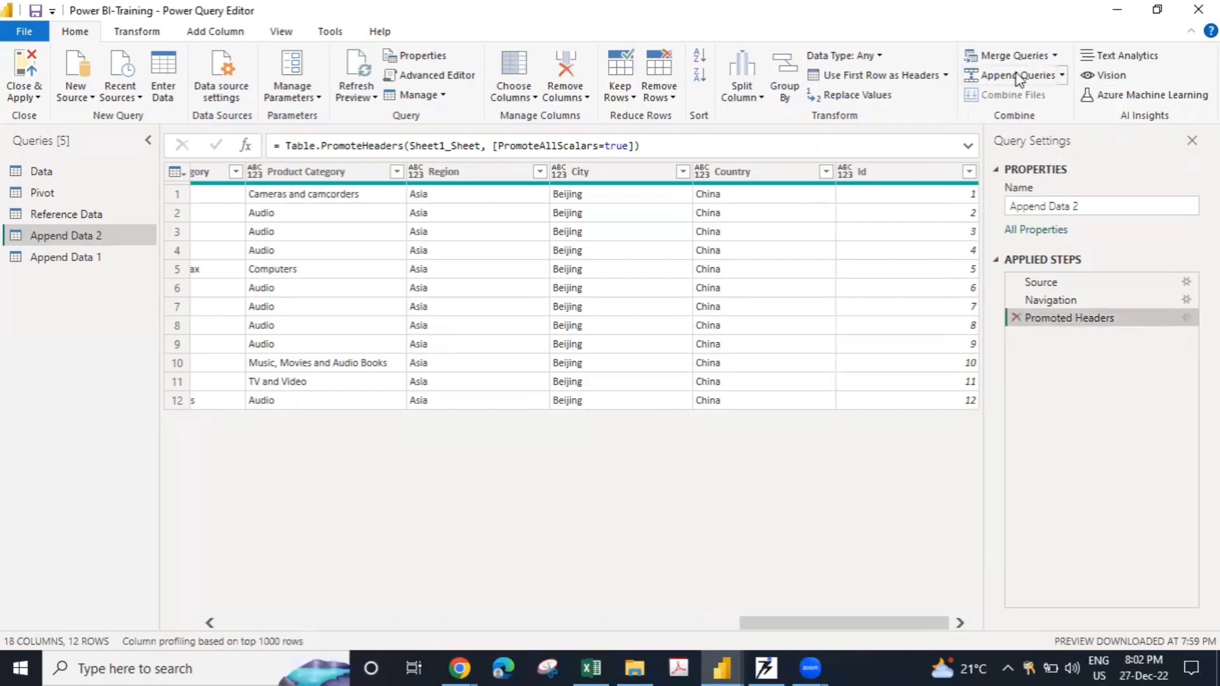
- Append the queries as a new query, with Append Data 2 as first table and Append Data 1 as second table
click(1055, 77)
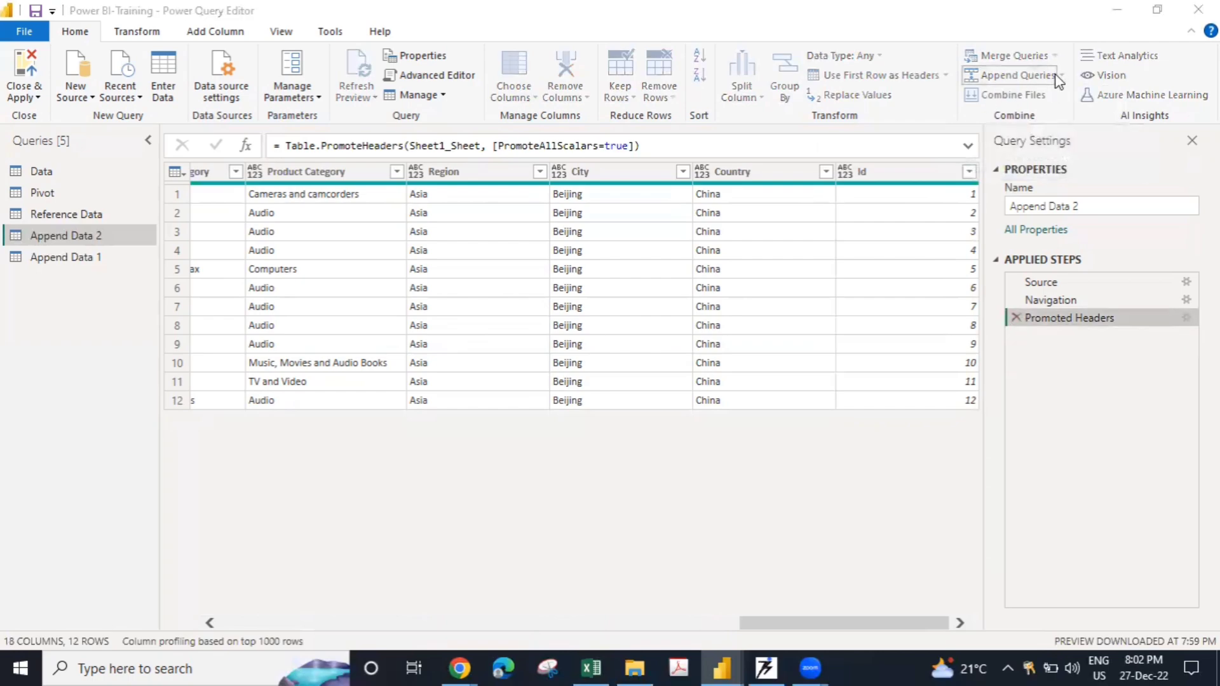
key(Escape)
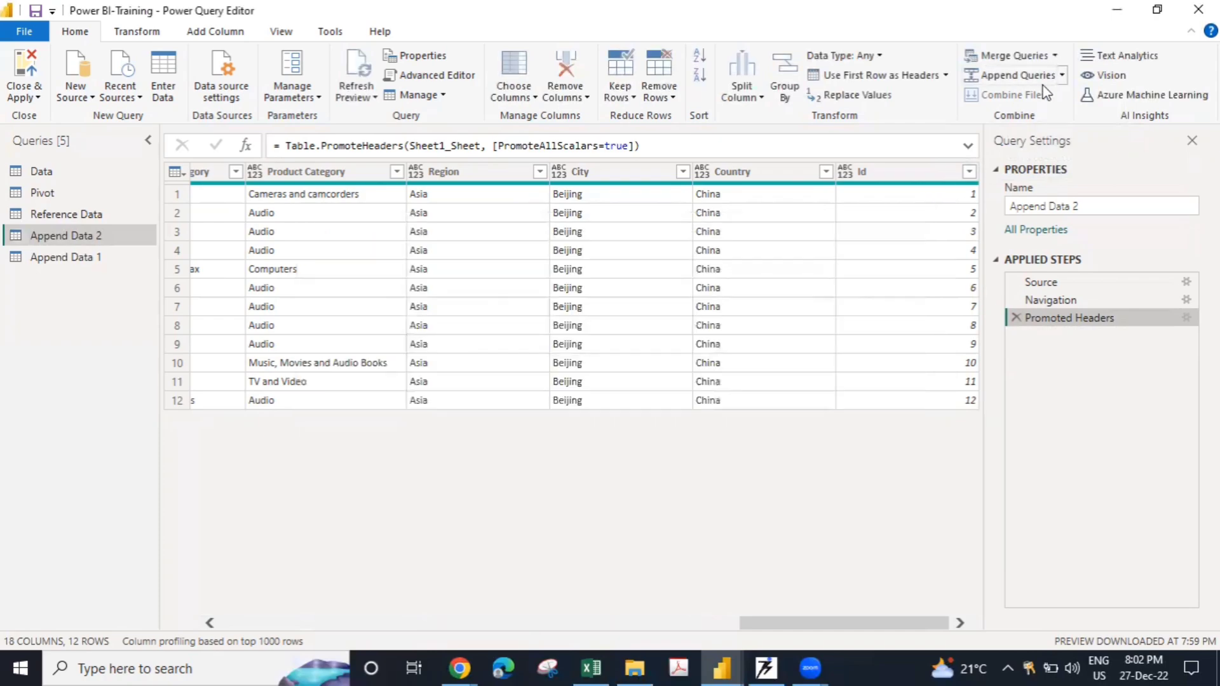
click(1063, 76)
click(1051, 119)
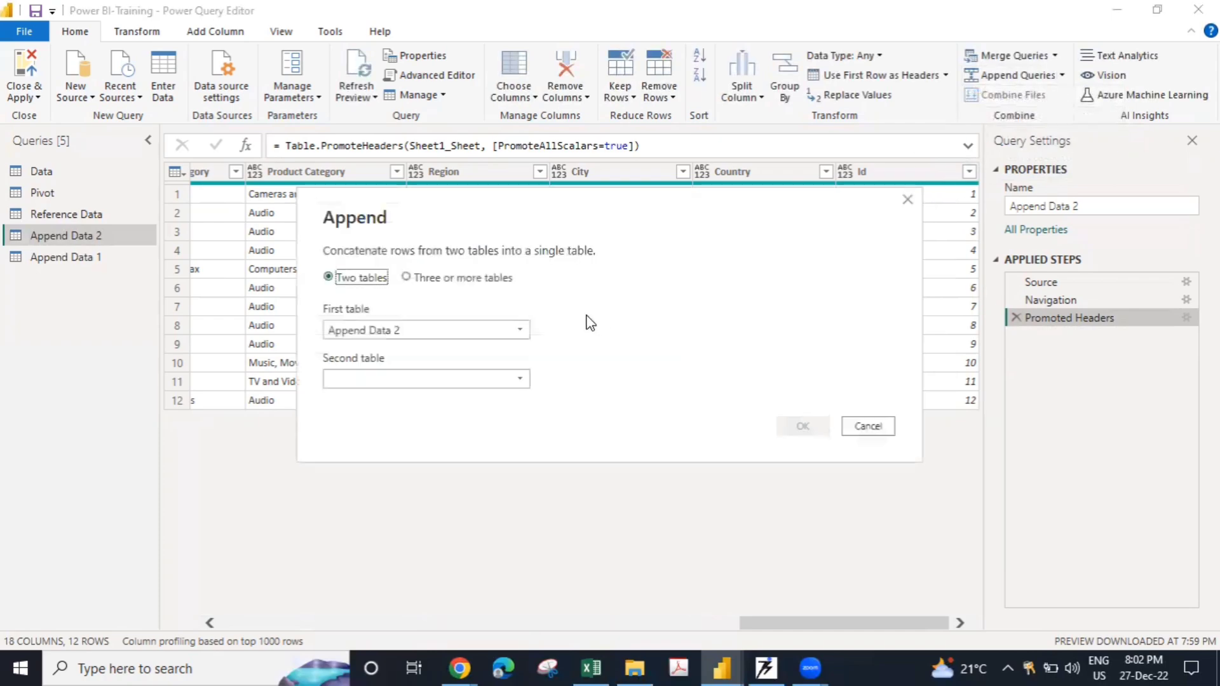
click(405, 379)
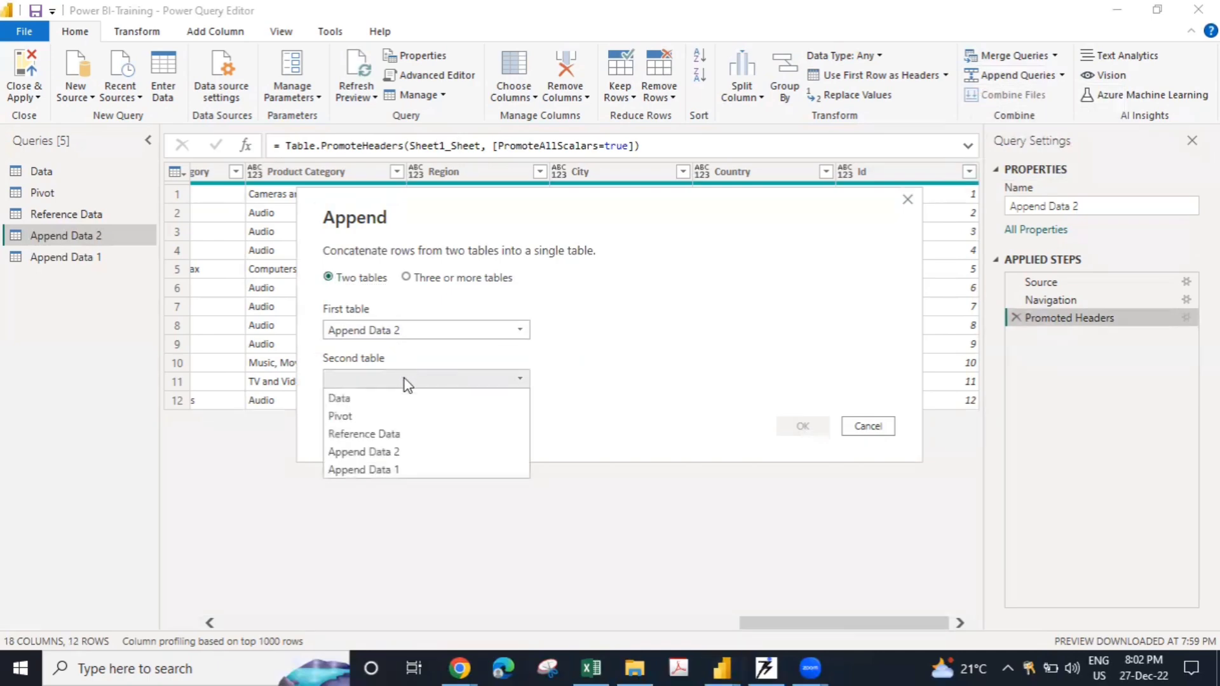
click(397, 470)
click(804, 426)
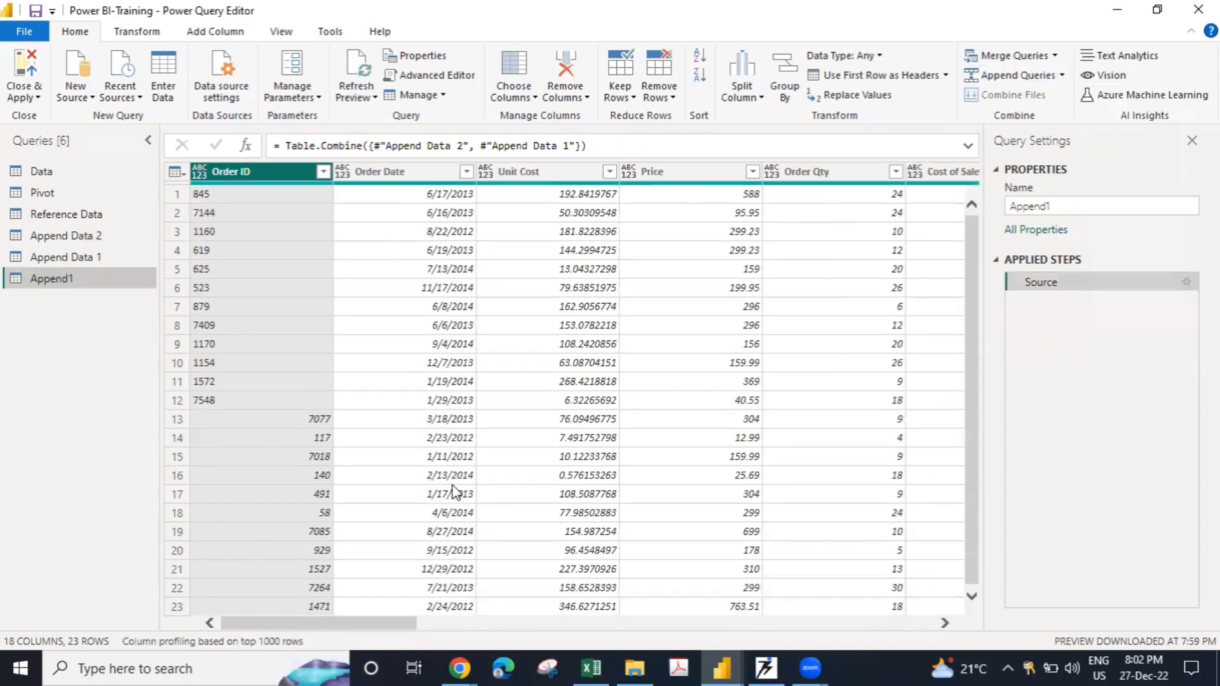
- Inspect the Order ID values in the new Append1 query, comparing the rows that come from each source table
click(252, 201)
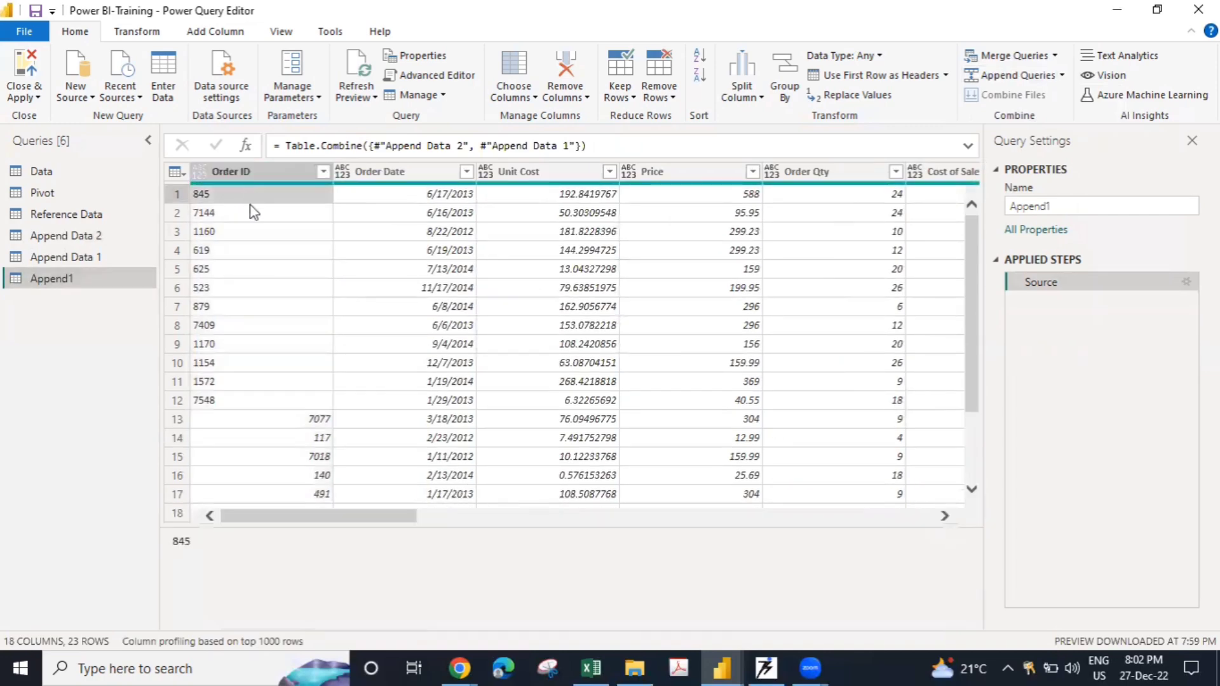
click(299, 419)
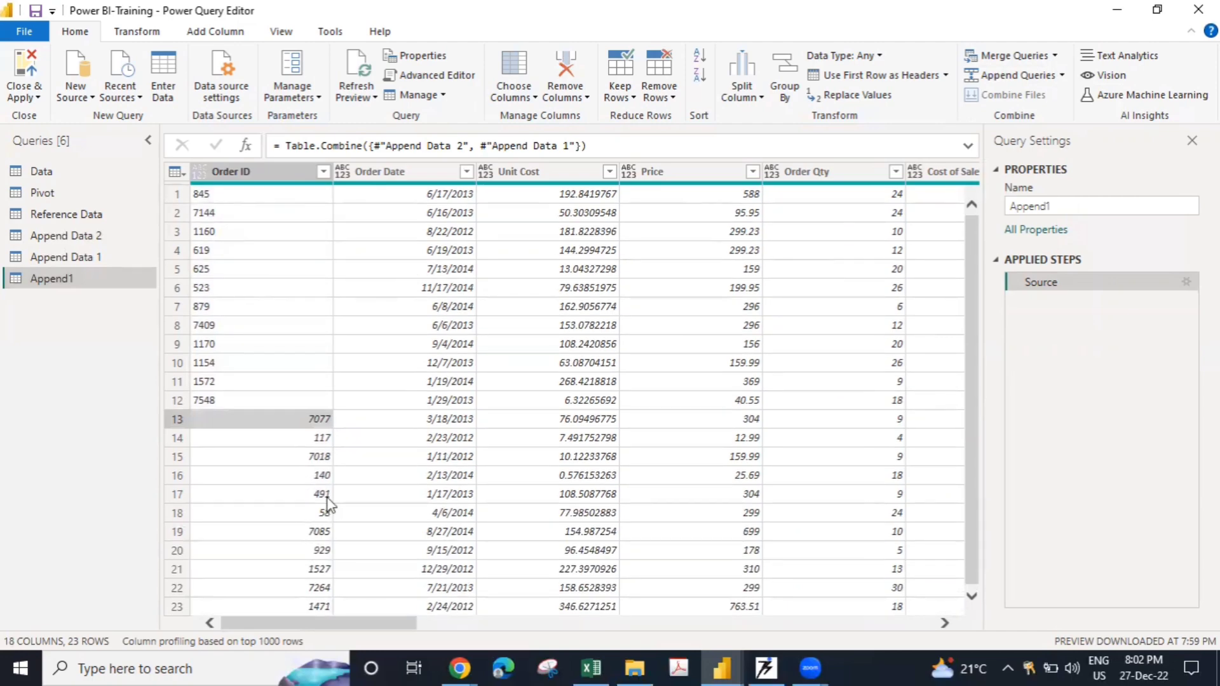
click(306, 425)
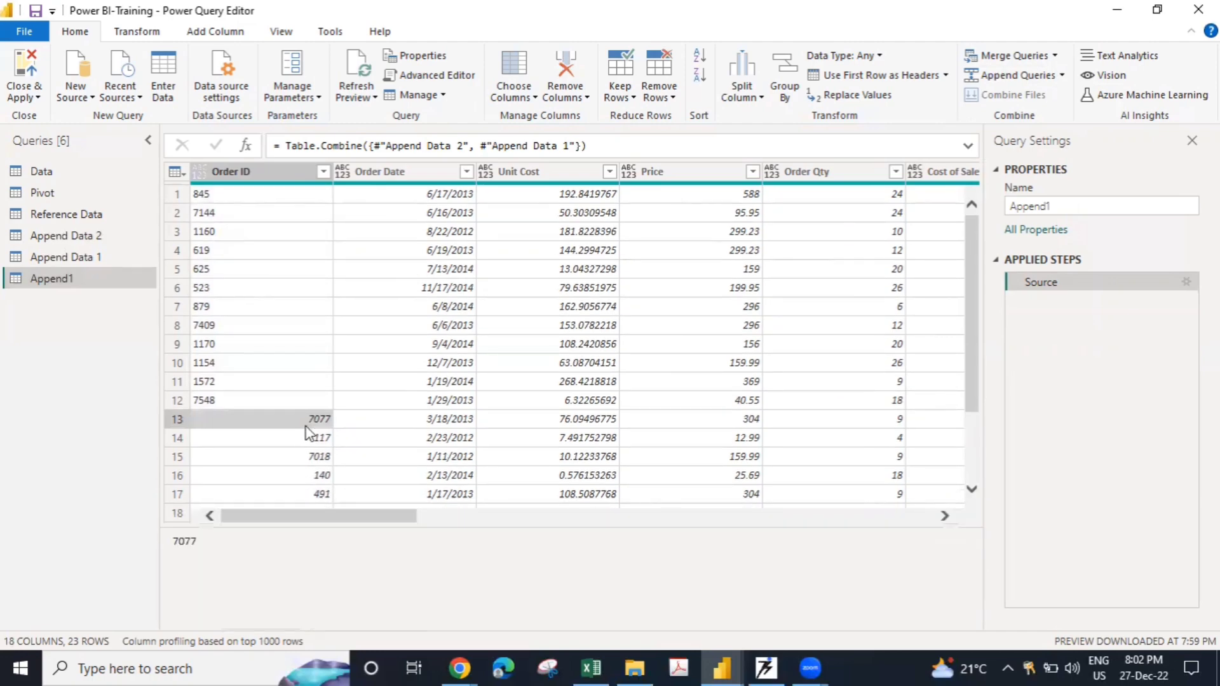
drag(346, 519, 244, 422)
right_click(254, 420)
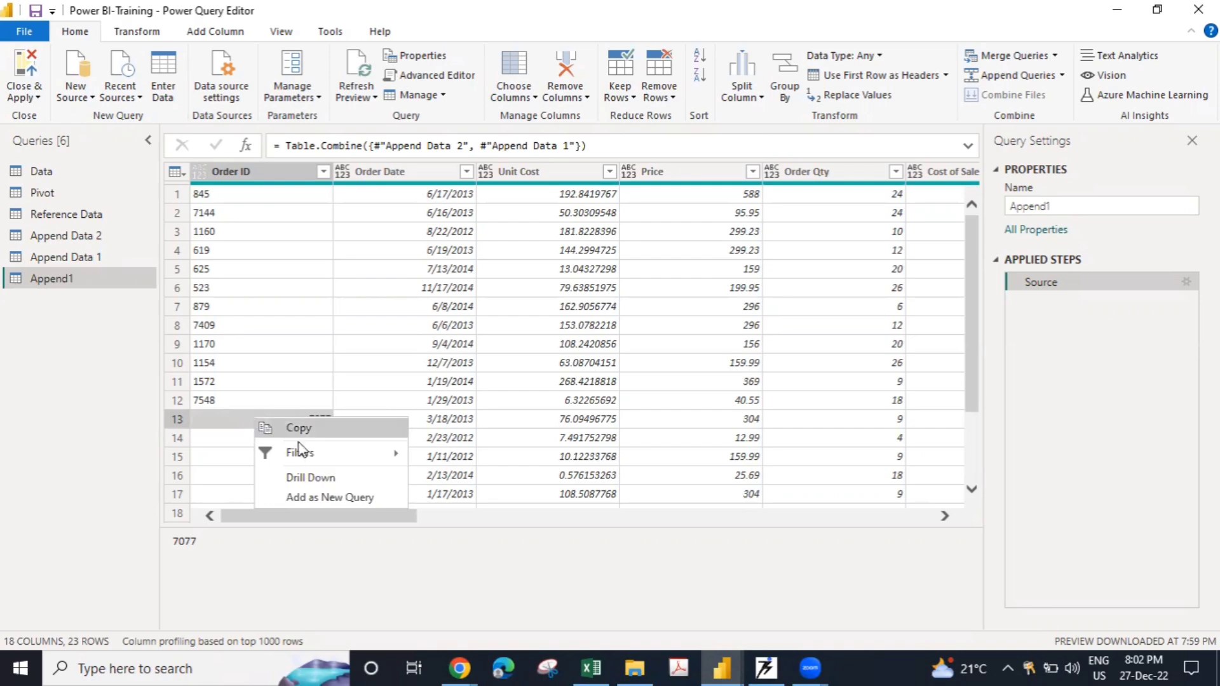
click(607, 402)
scroll(372, 431, down, 2)
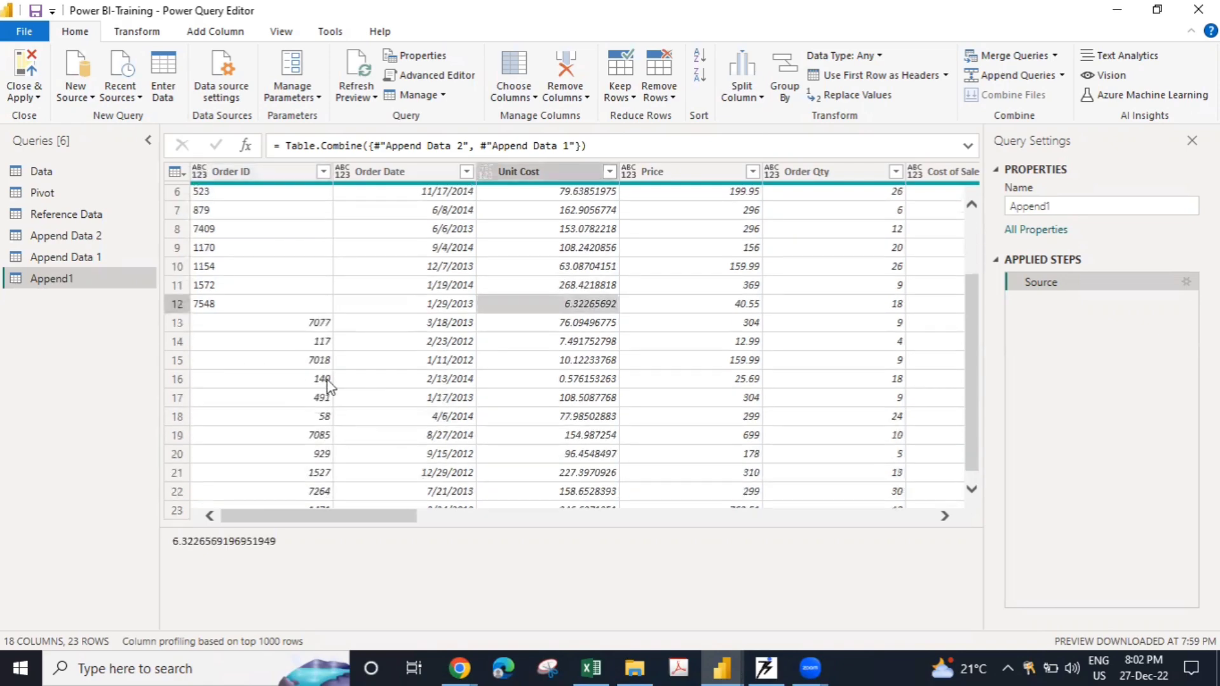
click(280, 302)
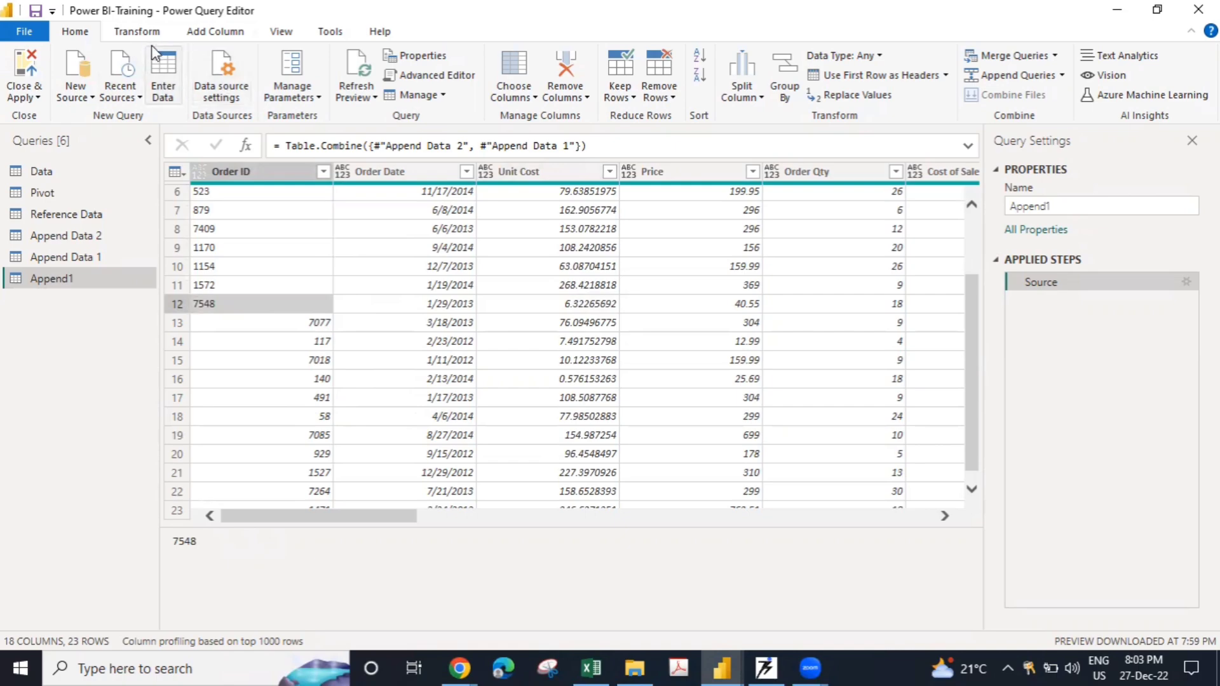
- Change the data type of the Order ID column in Append1 to Whole Number
click(272, 174)
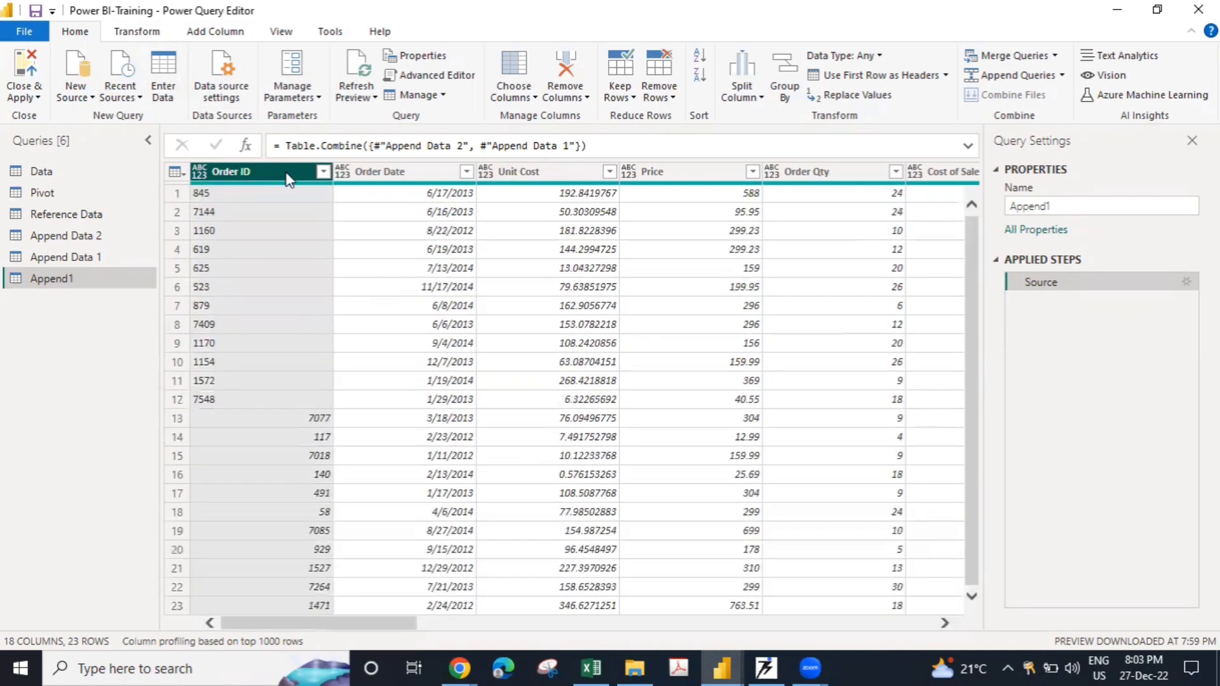
right_click(288, 180)
mouse_move(486, 319)
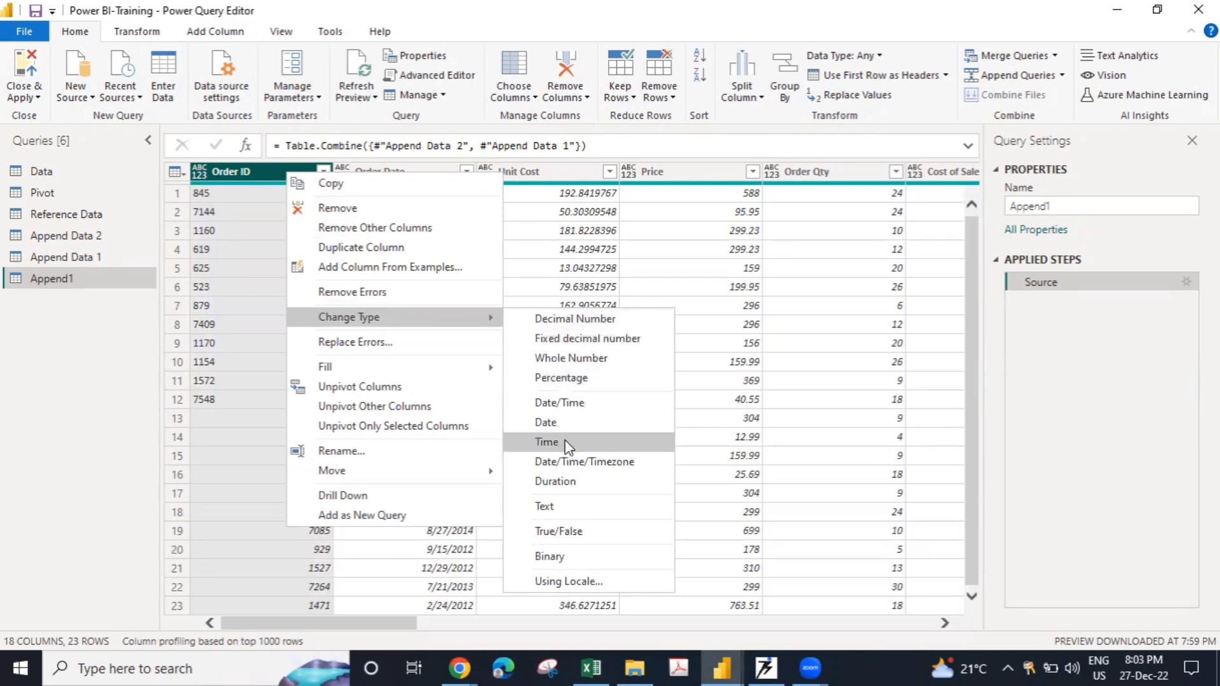
click(568, 360)
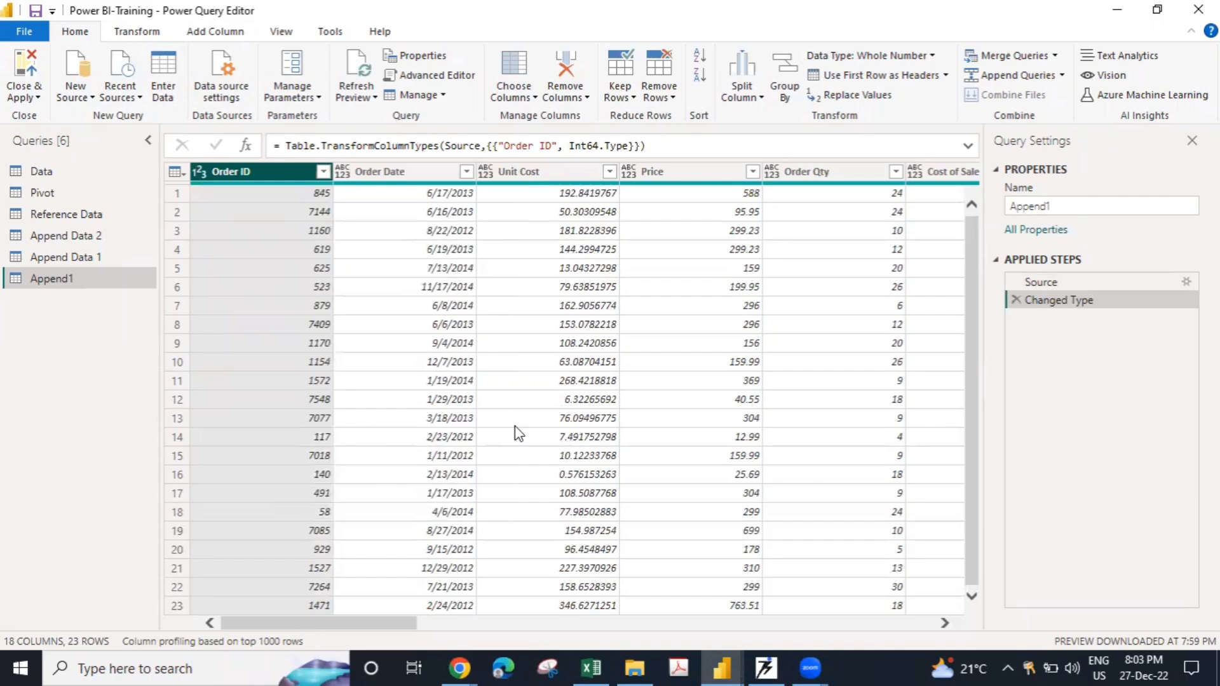
- Review the remaining columns of Append1 through to the Id column and return to the Order ID column
drag(381, 623, 794, 623)
drag(967, 620, 975, 623)
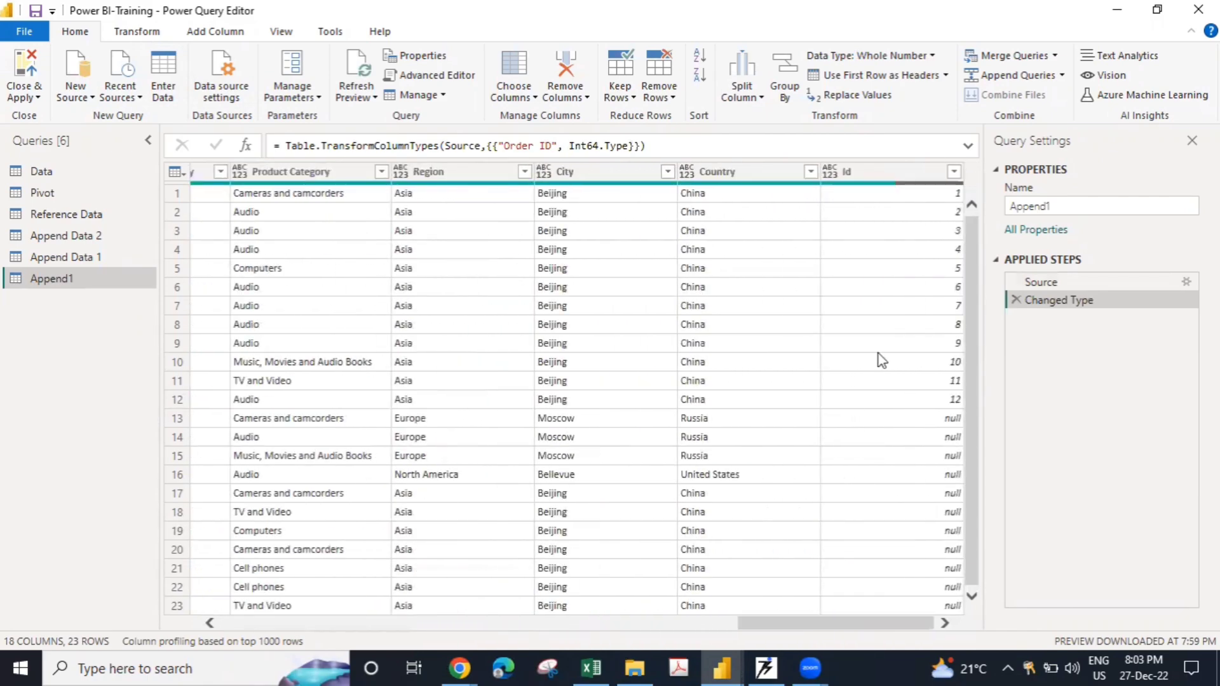
click(695, 623)
drag(696, 624, 36, 566)
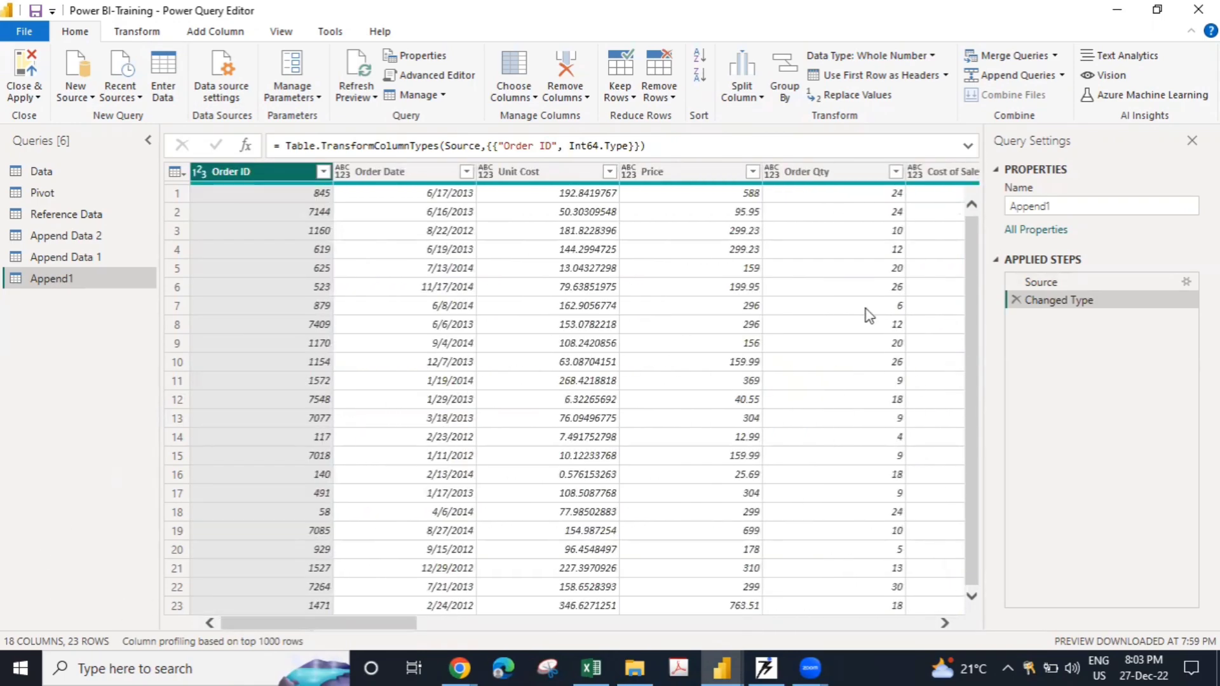
right_click(148, 281)
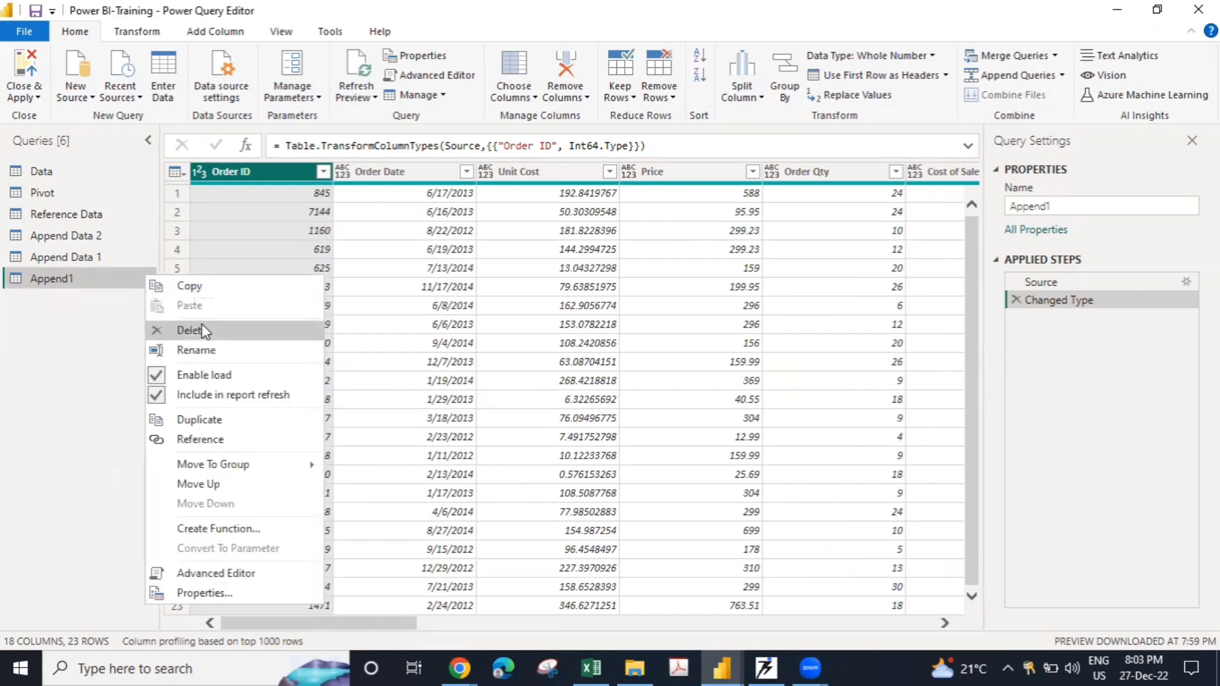
click(1003, 352)
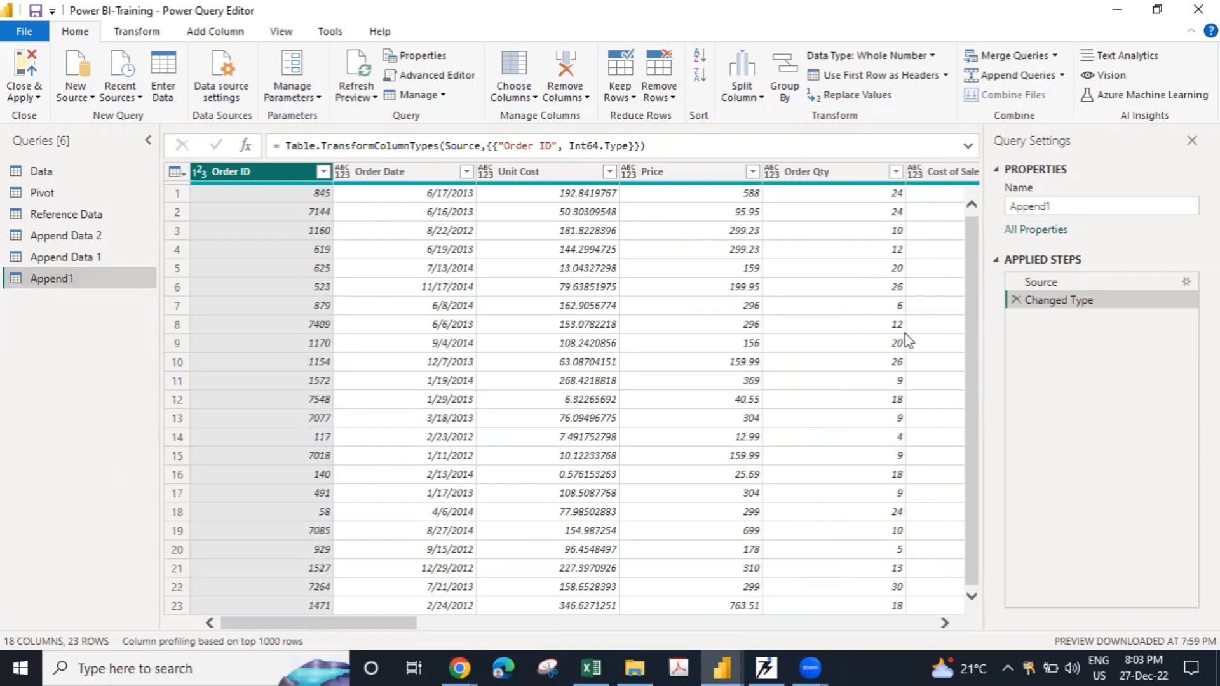
- Compare the source queries by viewing Append Data 1 and all columns of Append Data 2 up to Id
click(82, 257)
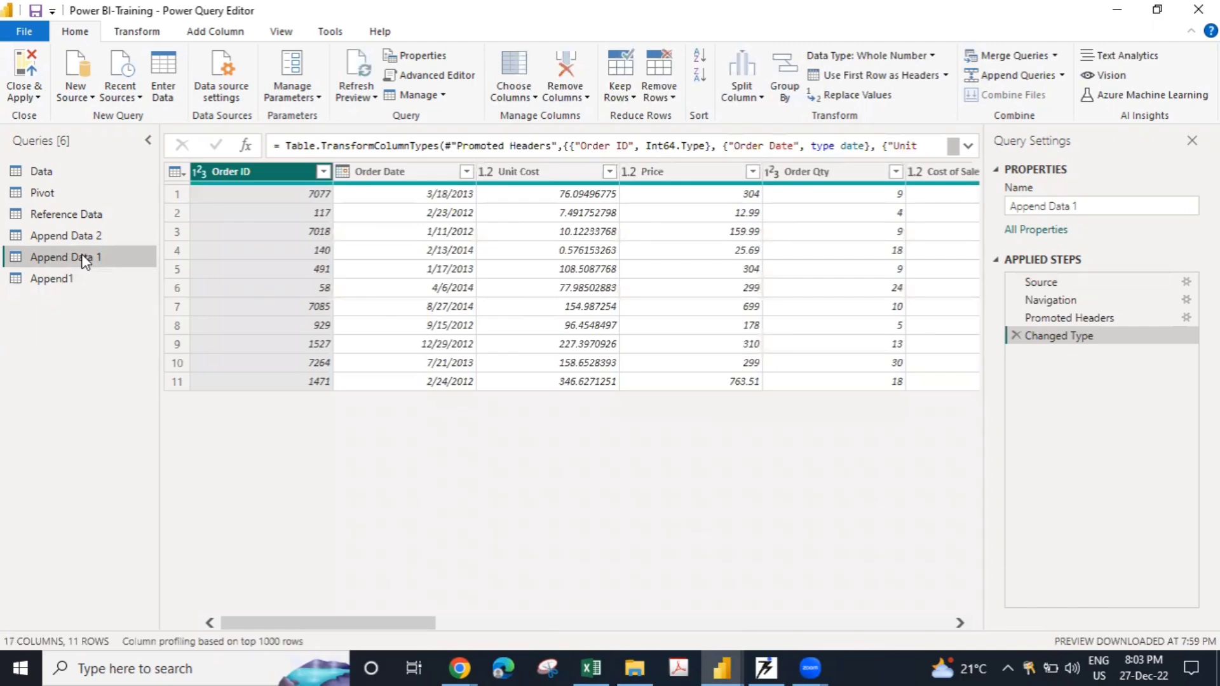
click(82, 239)
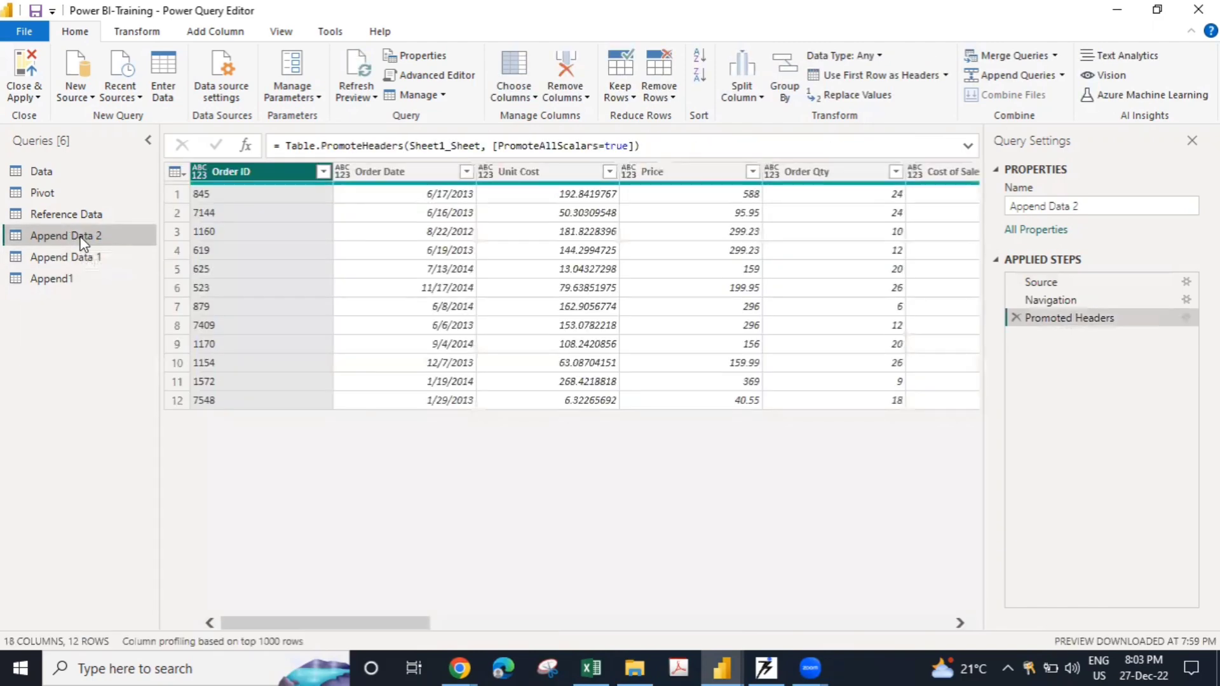
click(959, 624)
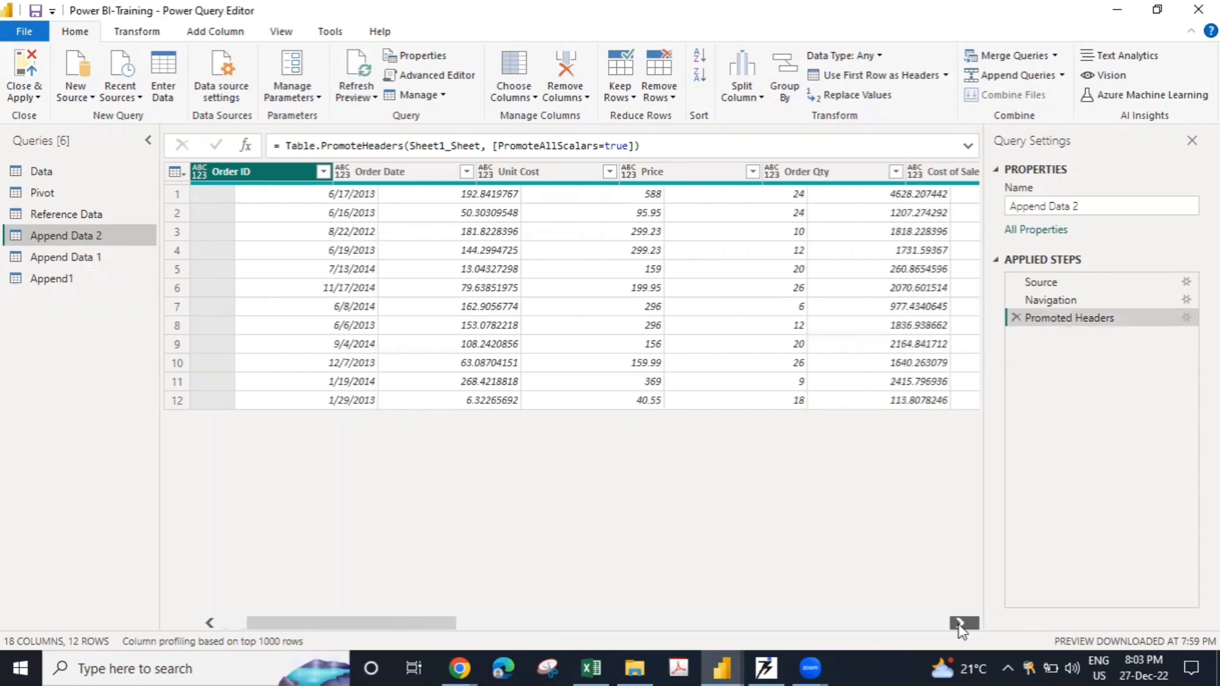
click(960, 623)
click(960, 623)
click(960, 623)
click(960, 624)
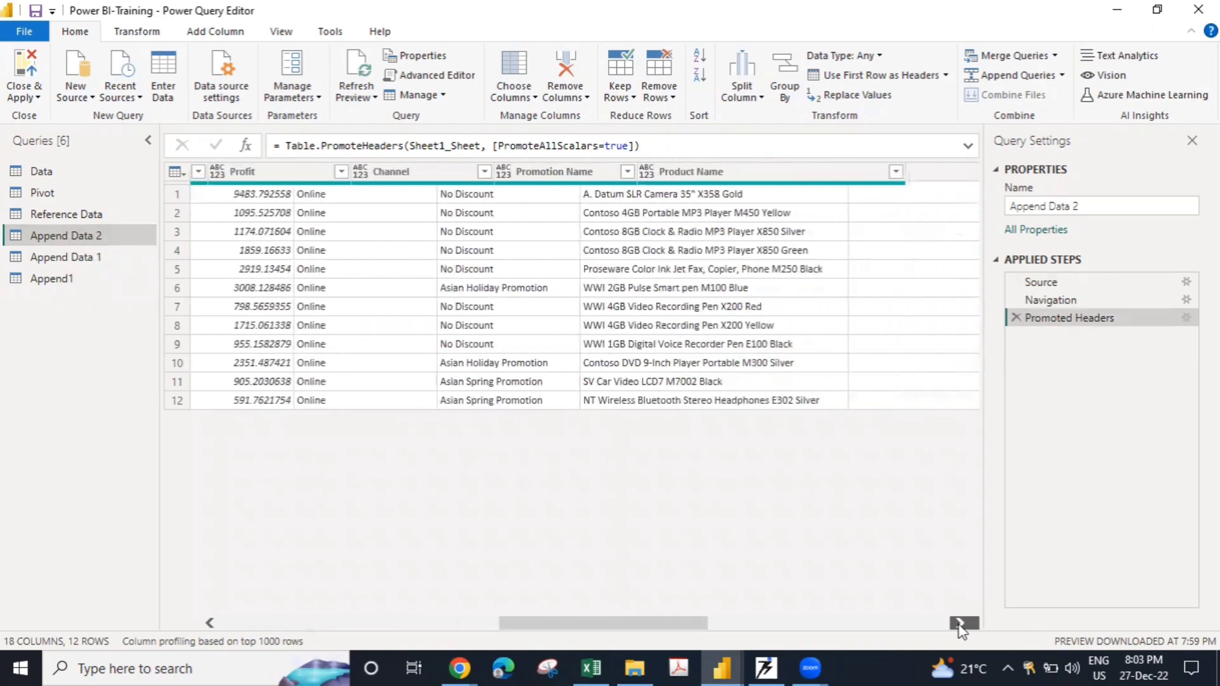
click(959, 623)
click(960, 623)
click(960, 623)
click(959, 623)
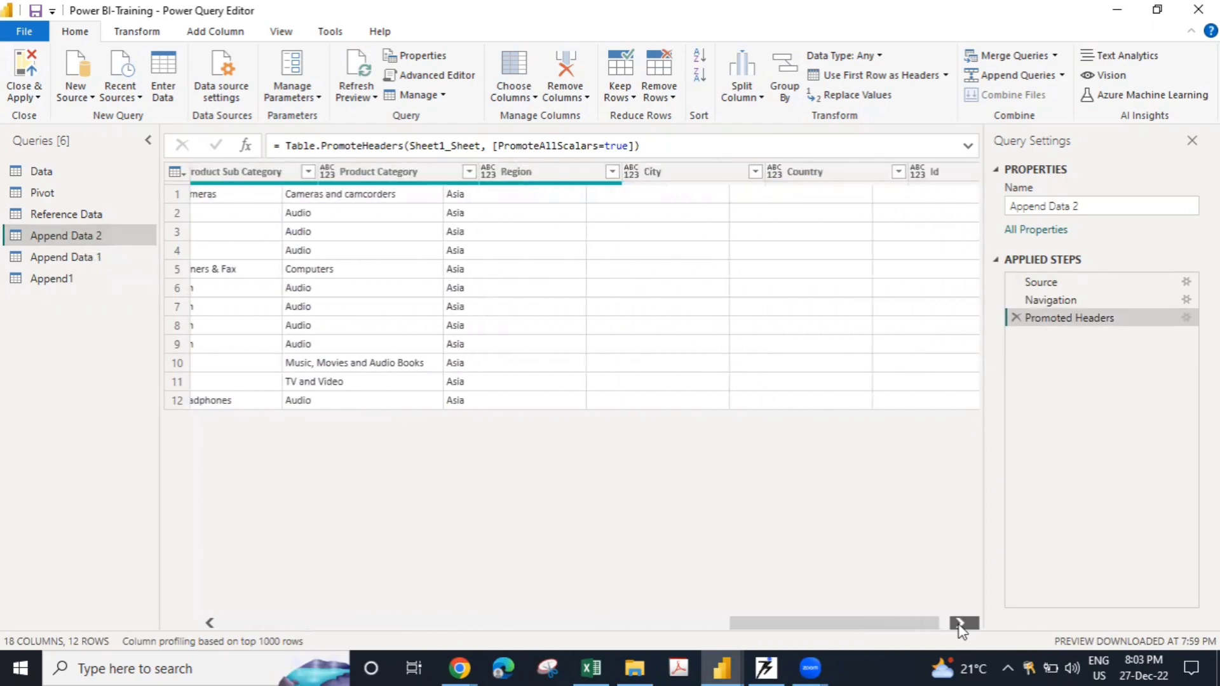
- View the last columns of Append Data 2 up to Id and return to the Append Data 1 query
click(960, 624)
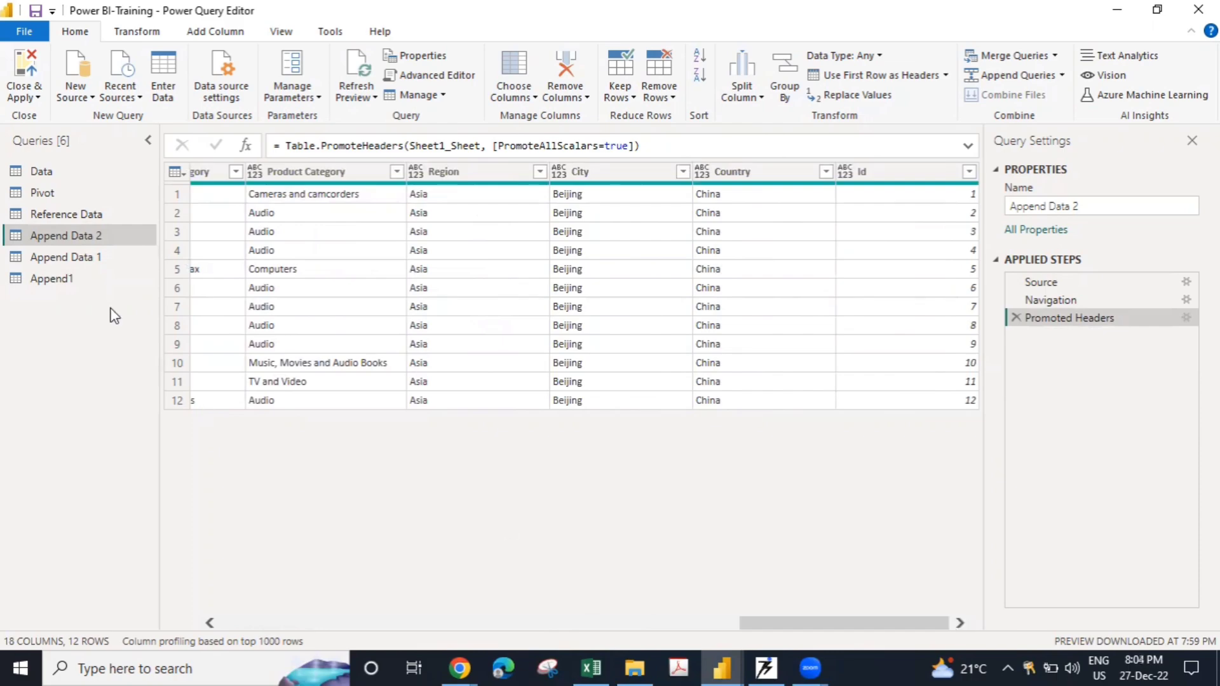
click(89, 262)
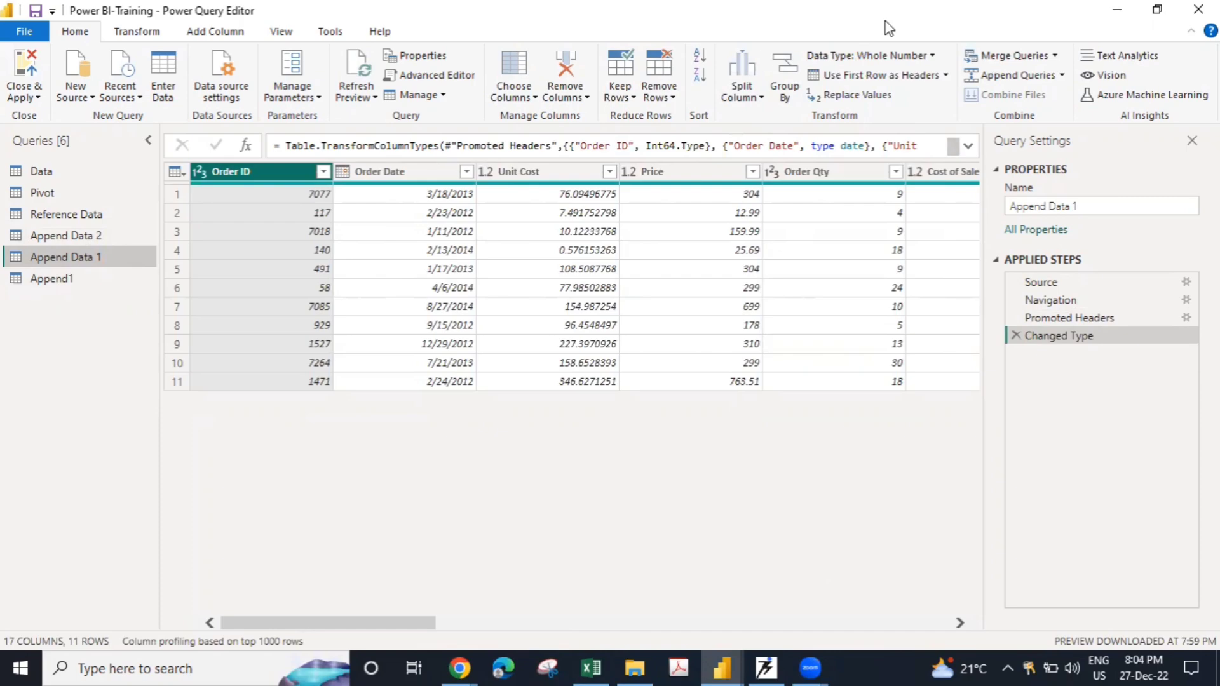
click(1056, 57)
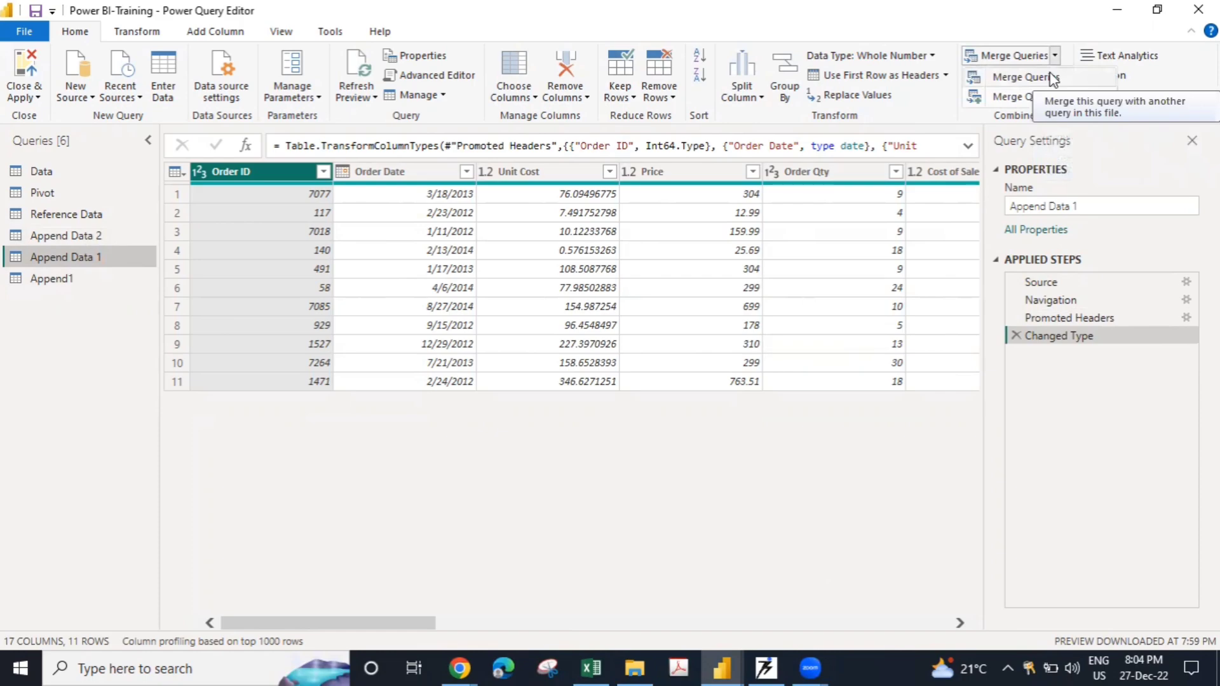
click(1054, 78)
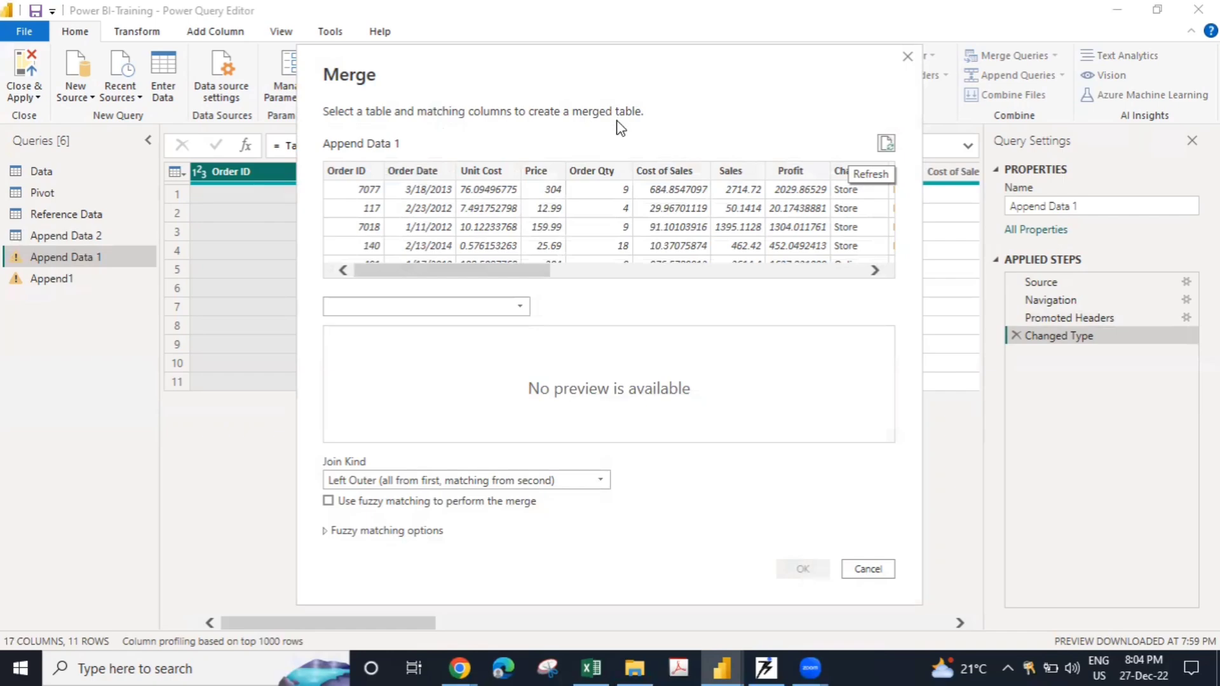
click(362, 171)
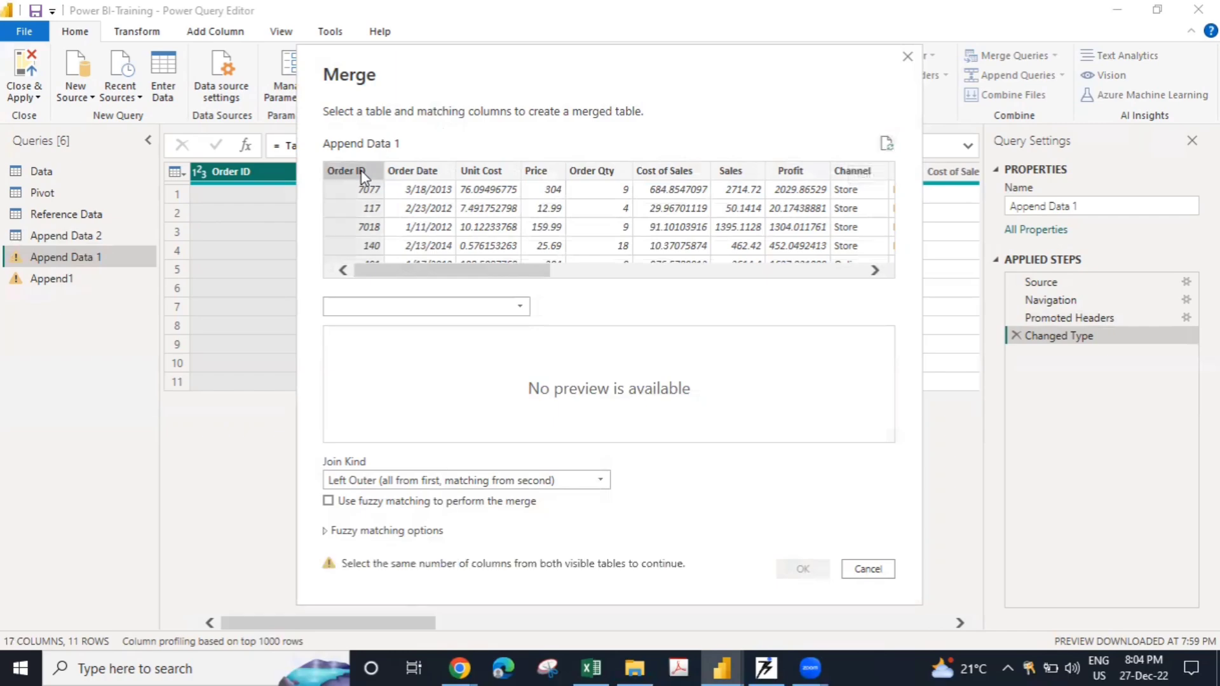
click(483, 308)
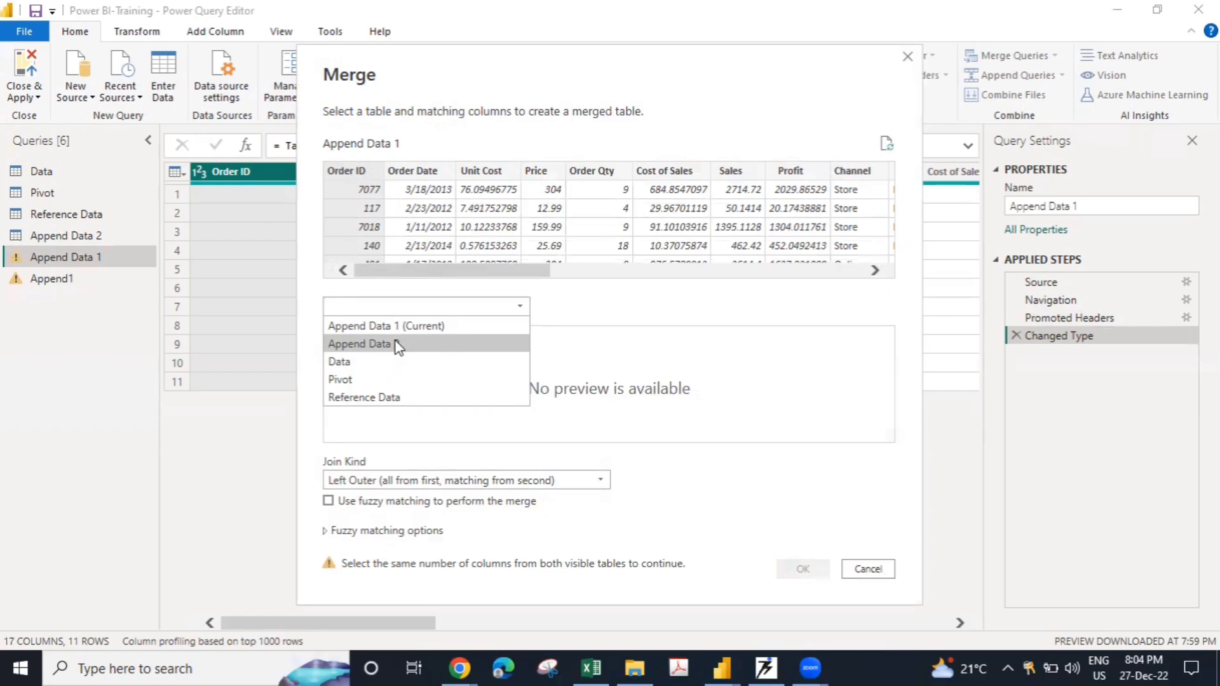
click(398, 346)
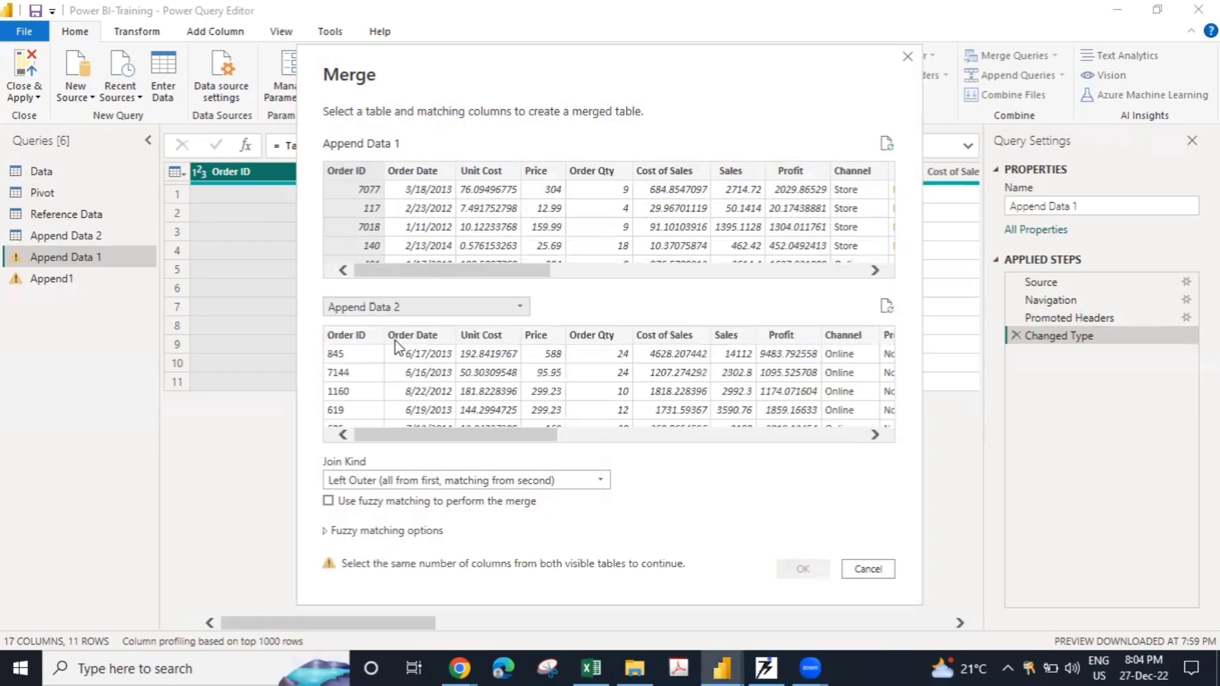
click(412, 307)
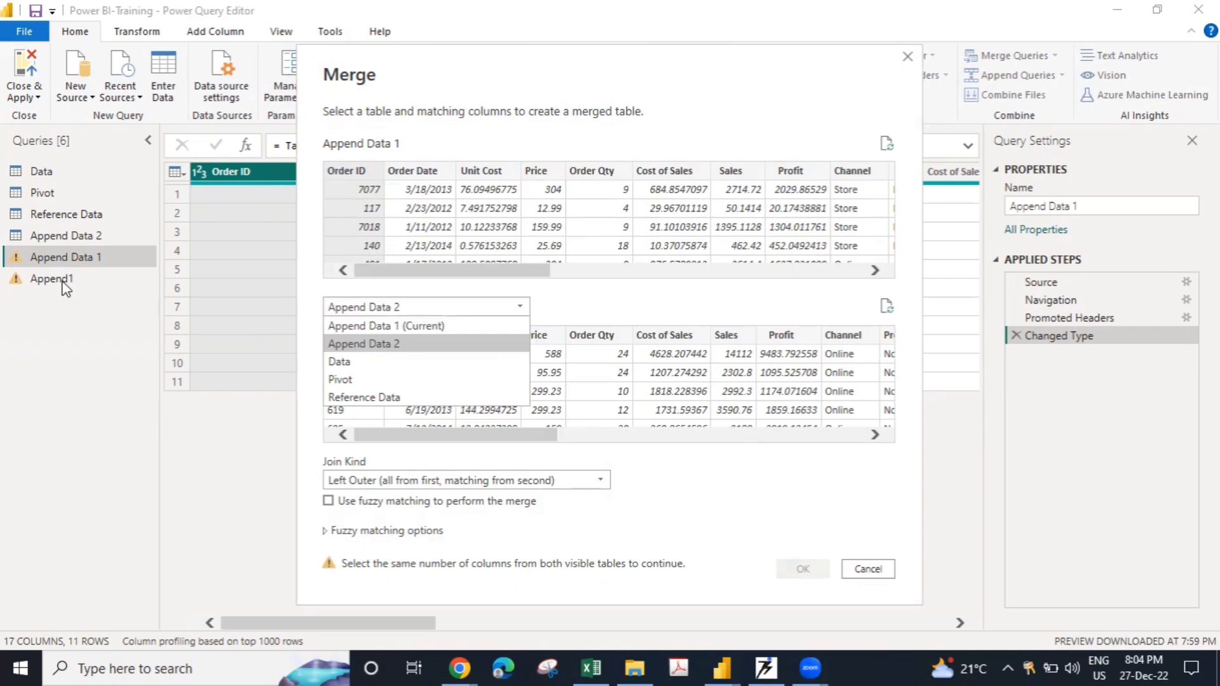
click(389, 380)
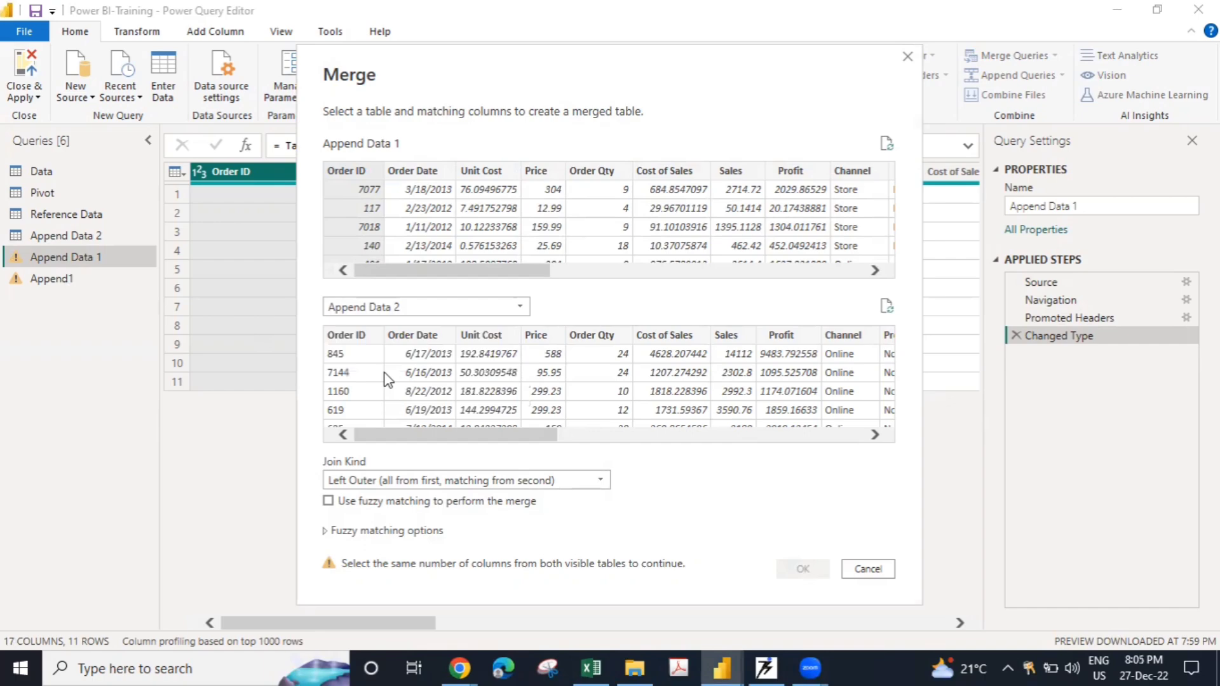
click(869, 568)
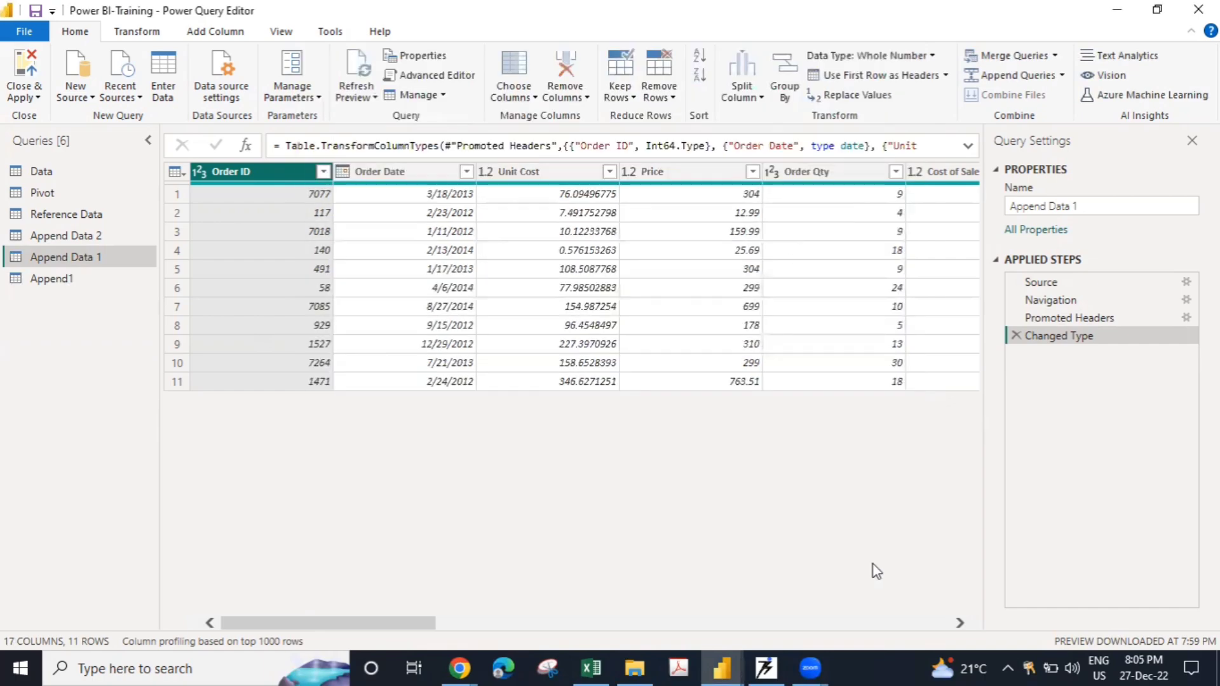
- Review the Append1 query's columns through to Id and rename the query as Append Result
click(58, 280)
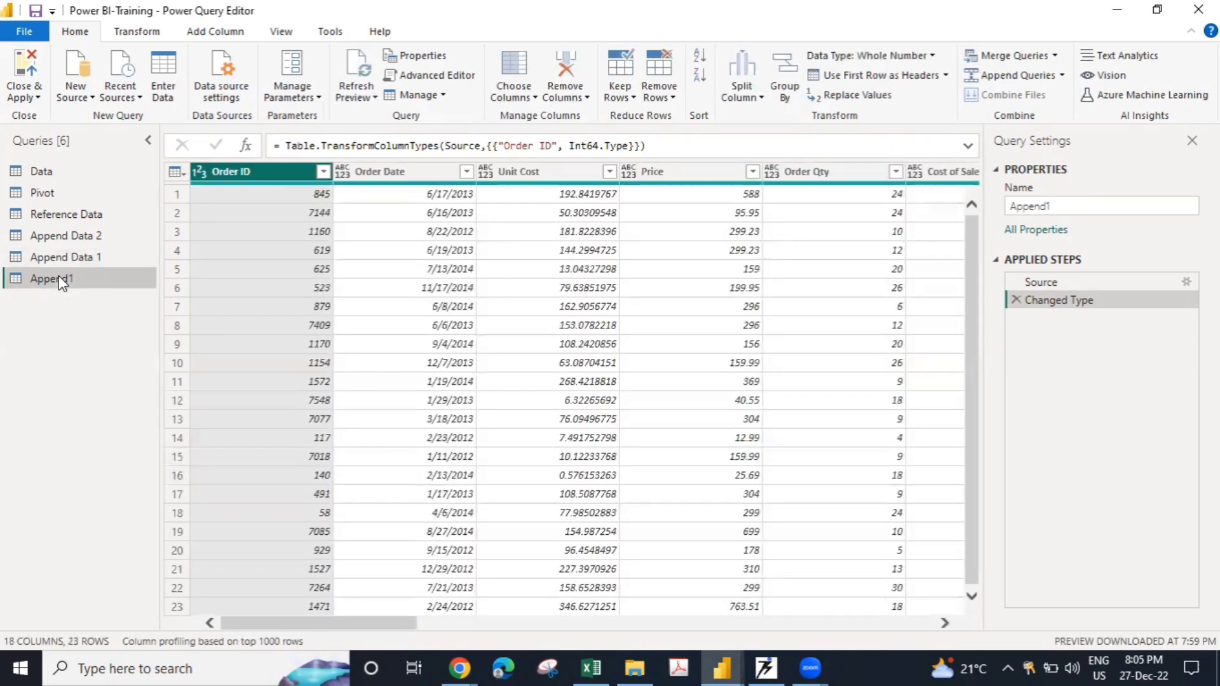
click(945, 625)
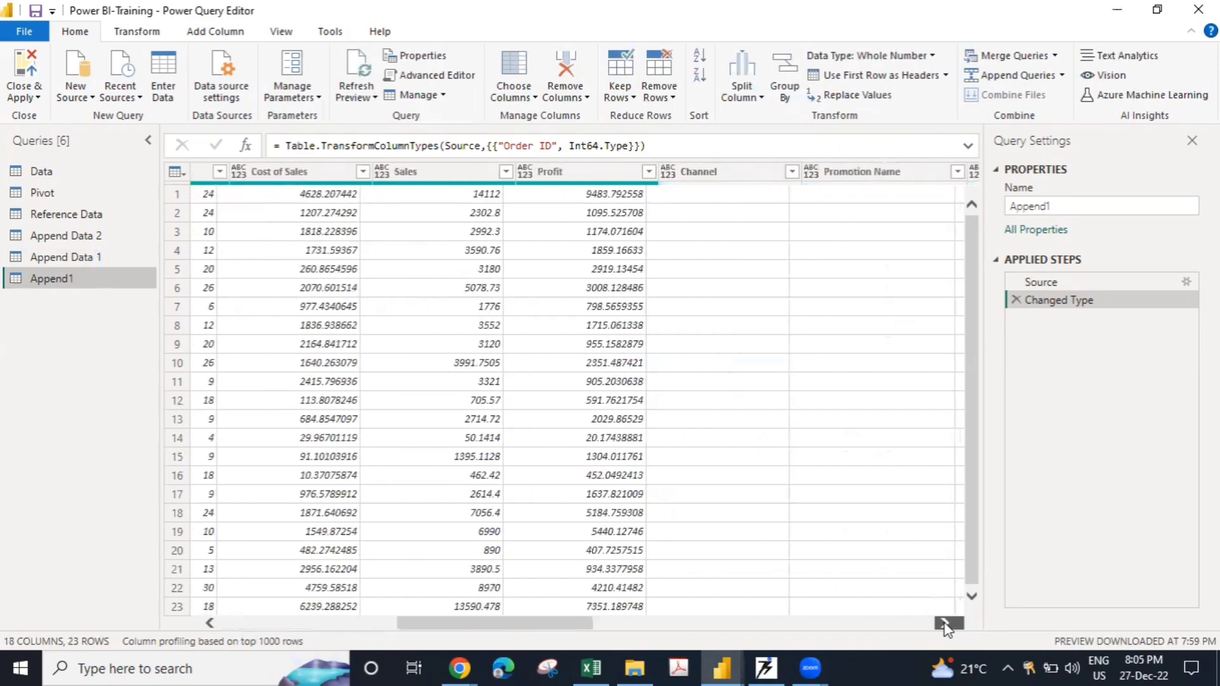
drag(946, 625, 946, 625)
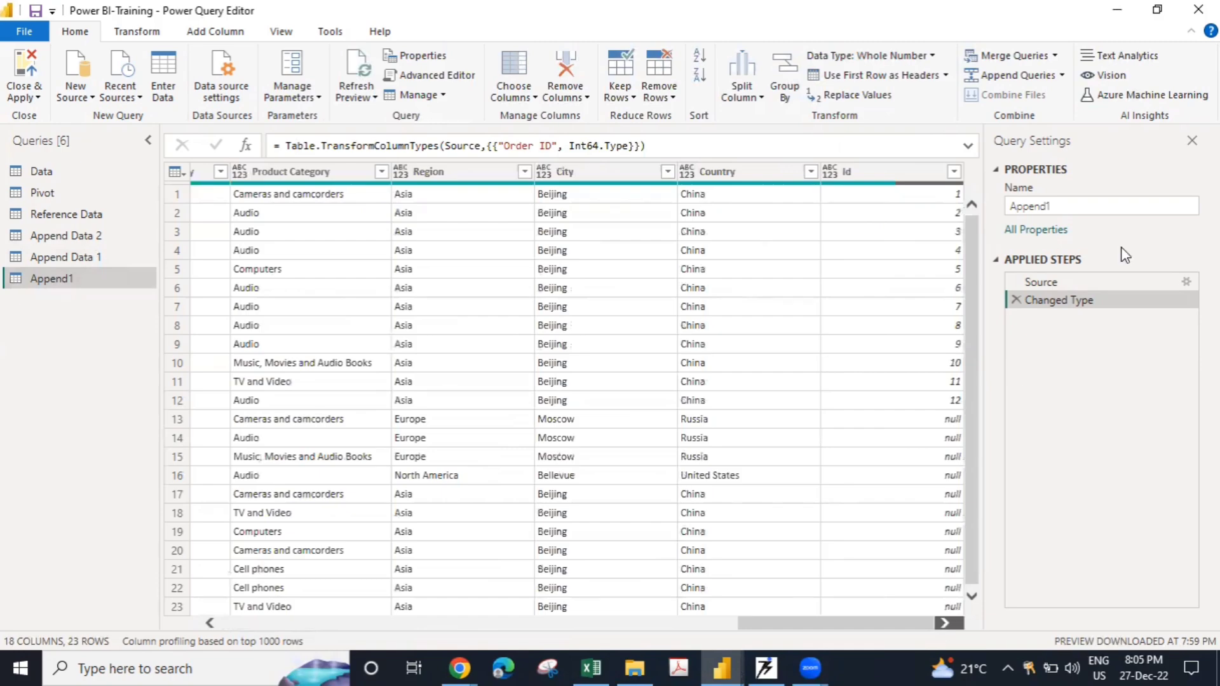
click(1065, 205)
double_click(1061, 206)
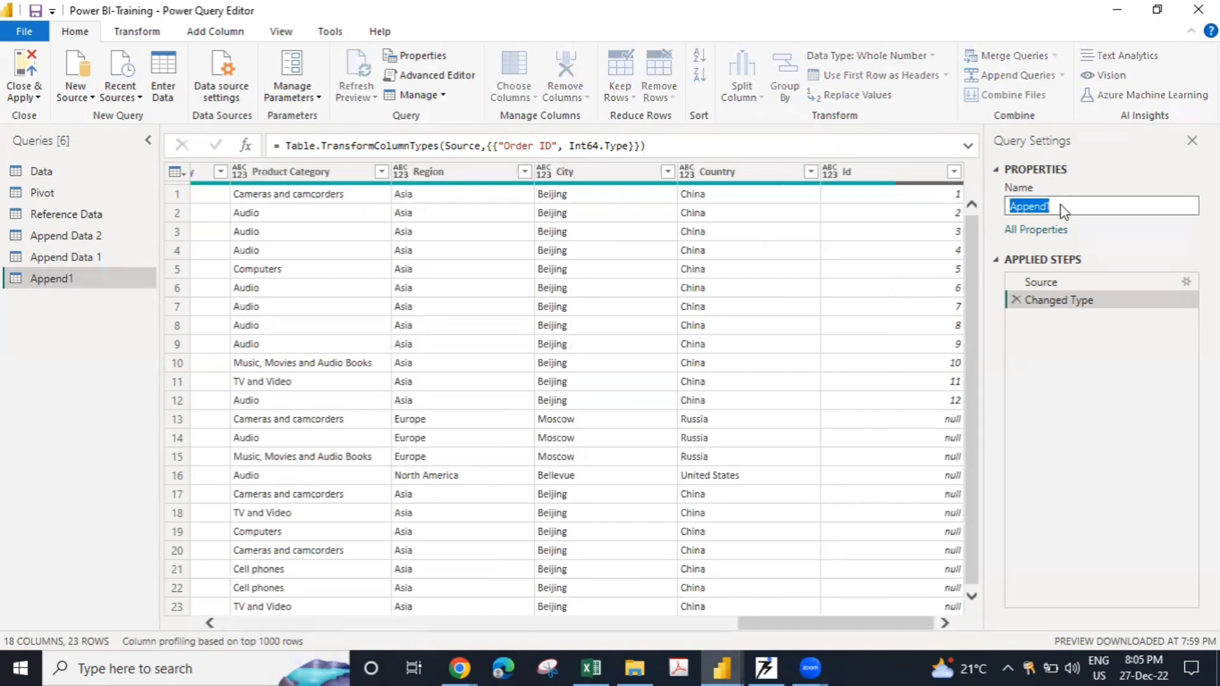
text(Append Result)
key(Return)
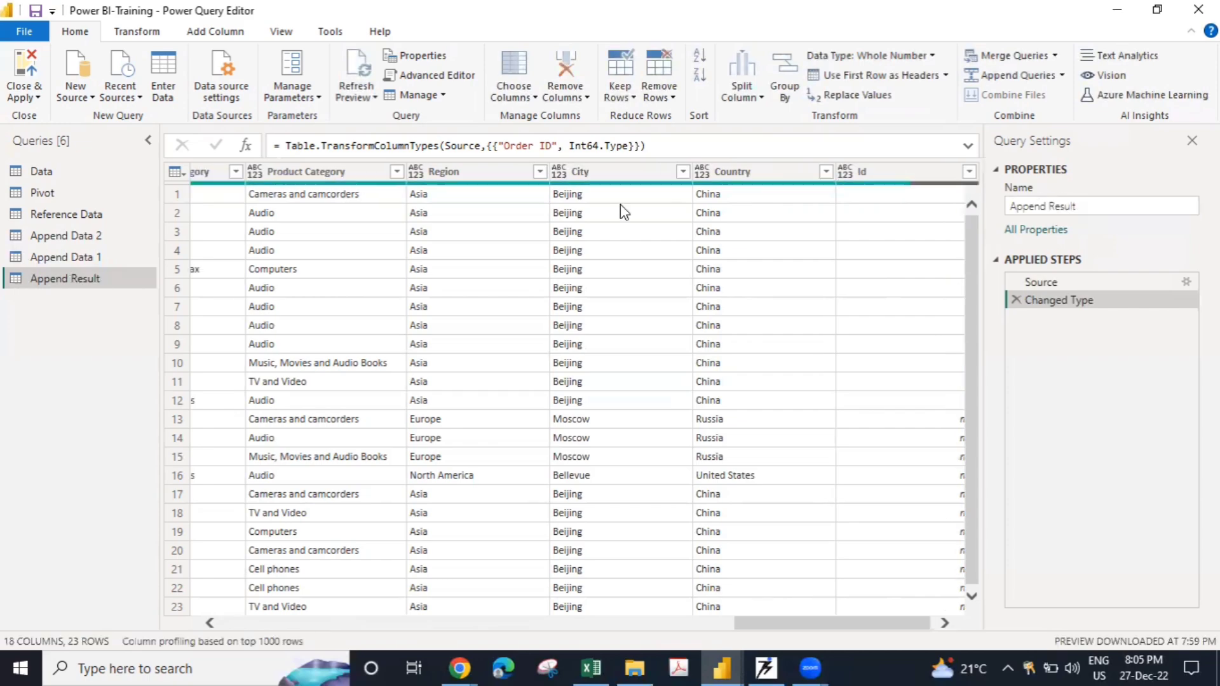
- Merge Append Data 2 into the Append Data 1 query in place, matching on Order ID with a Left Outer join
click(60, 259)
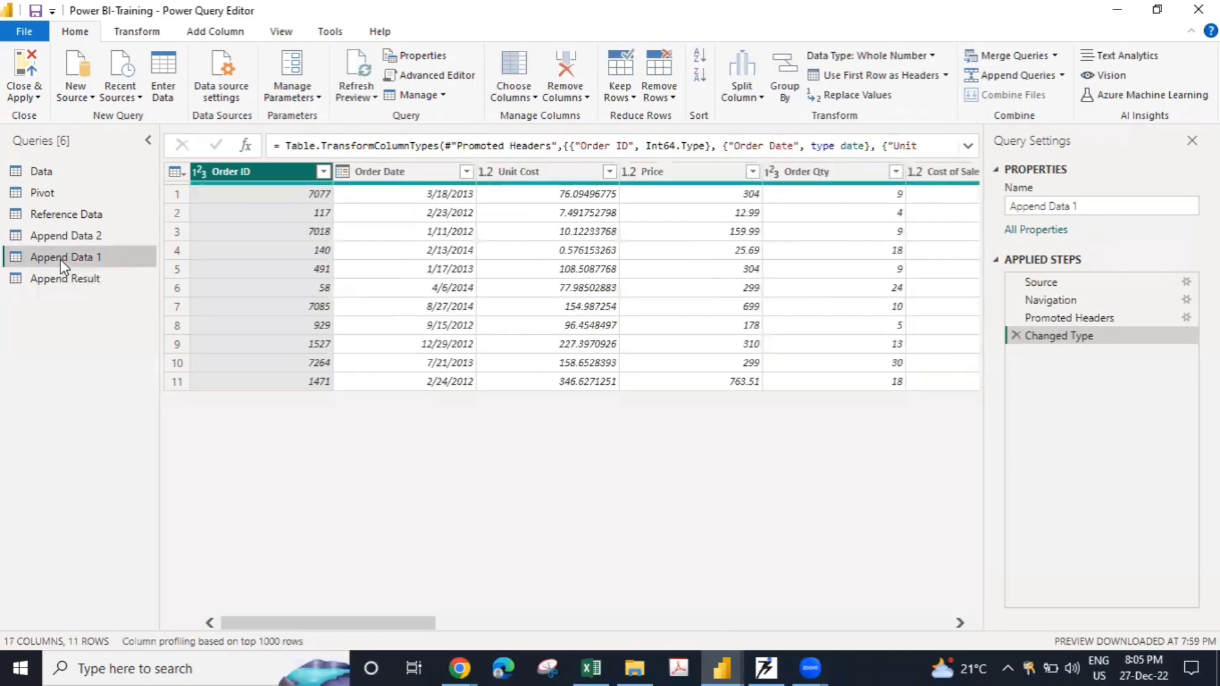
click(961, 624)
click(964, 627)
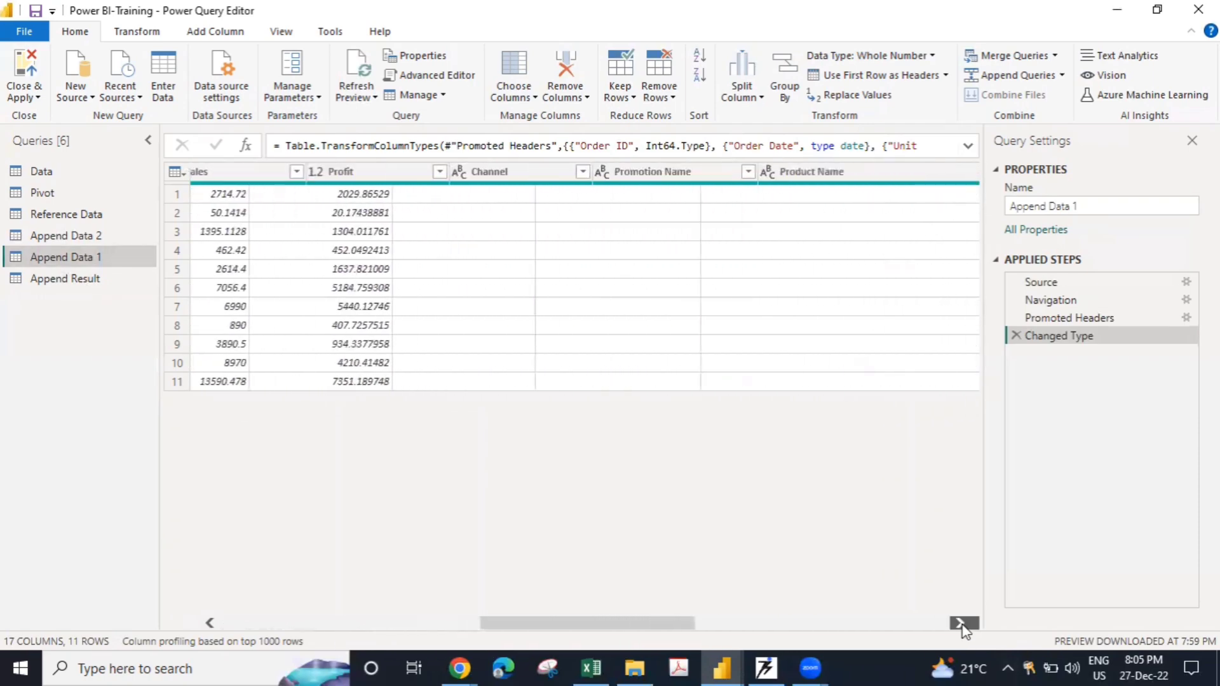
click(961, 623)
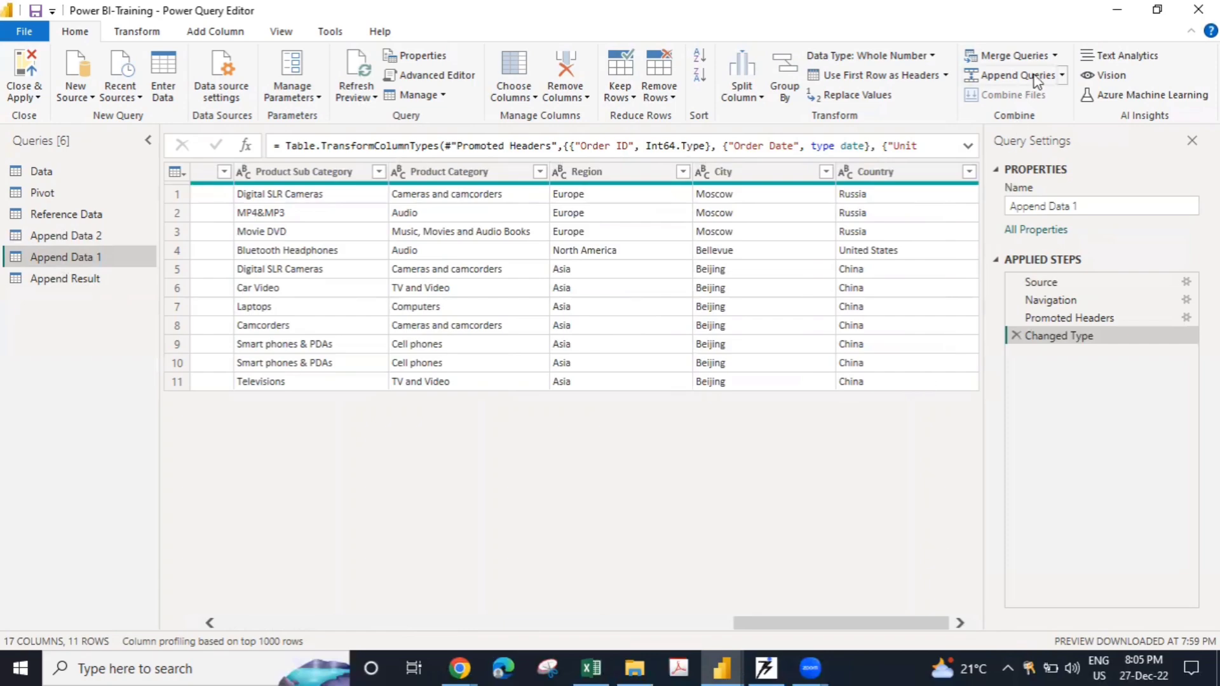
click(1055, 59)
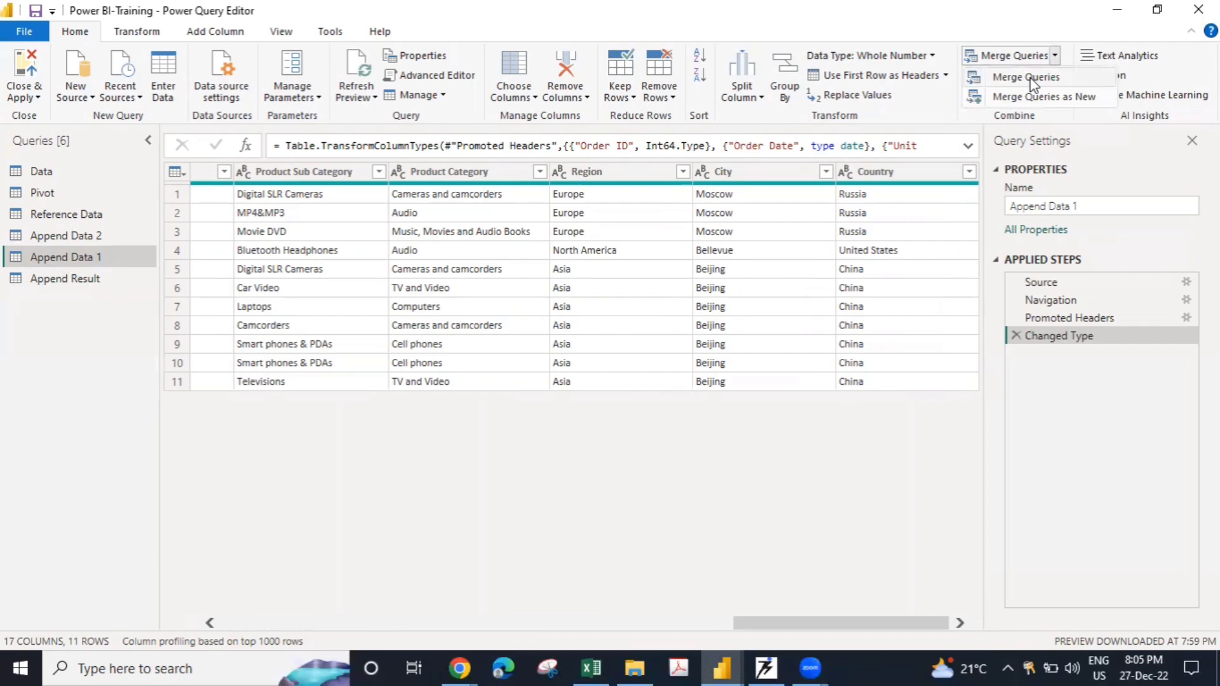
click(1031, 78)
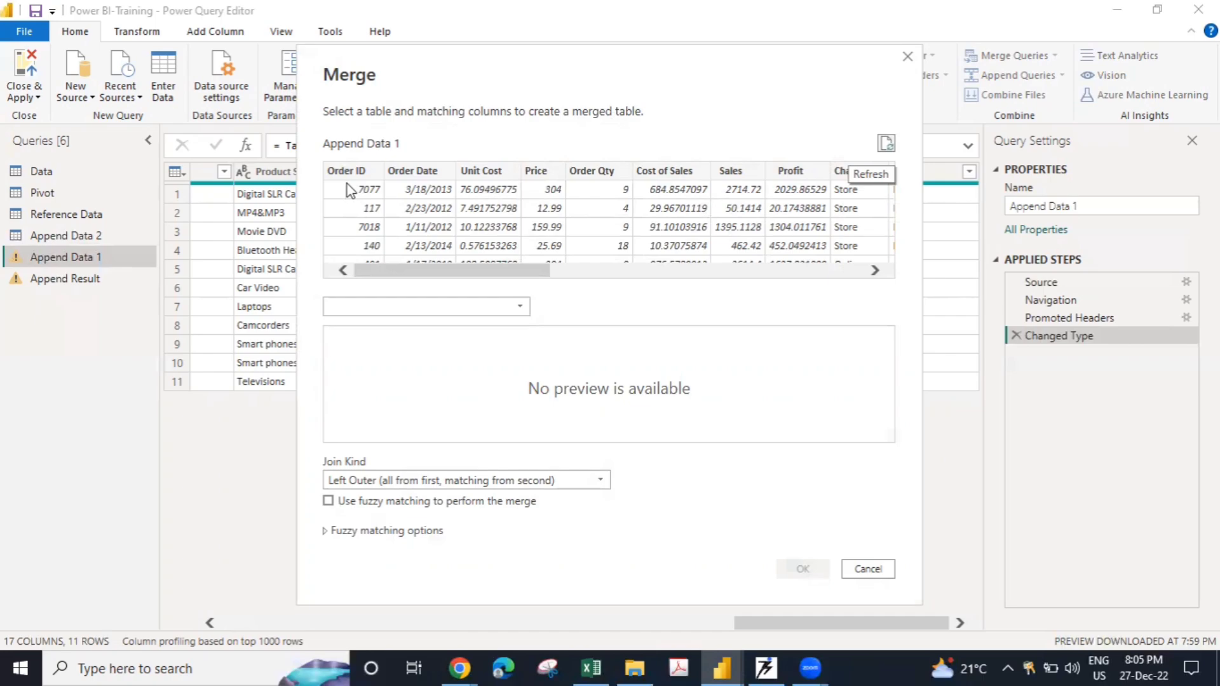
click(414, 308)
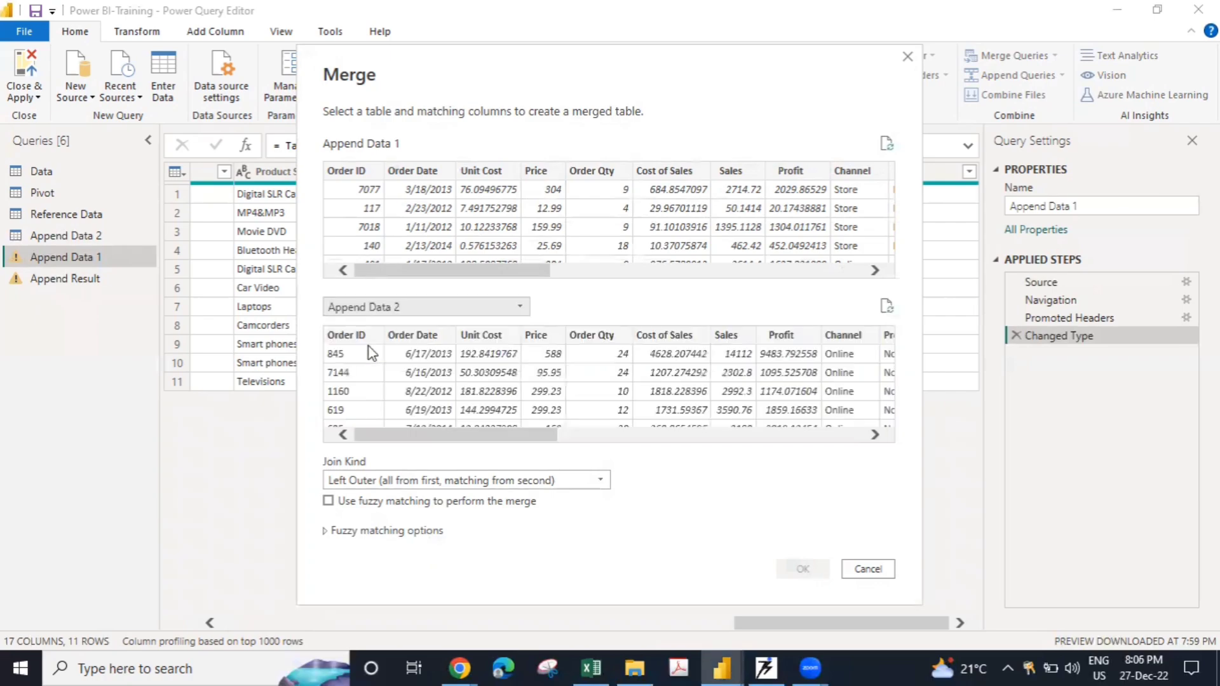
click(359, 178)
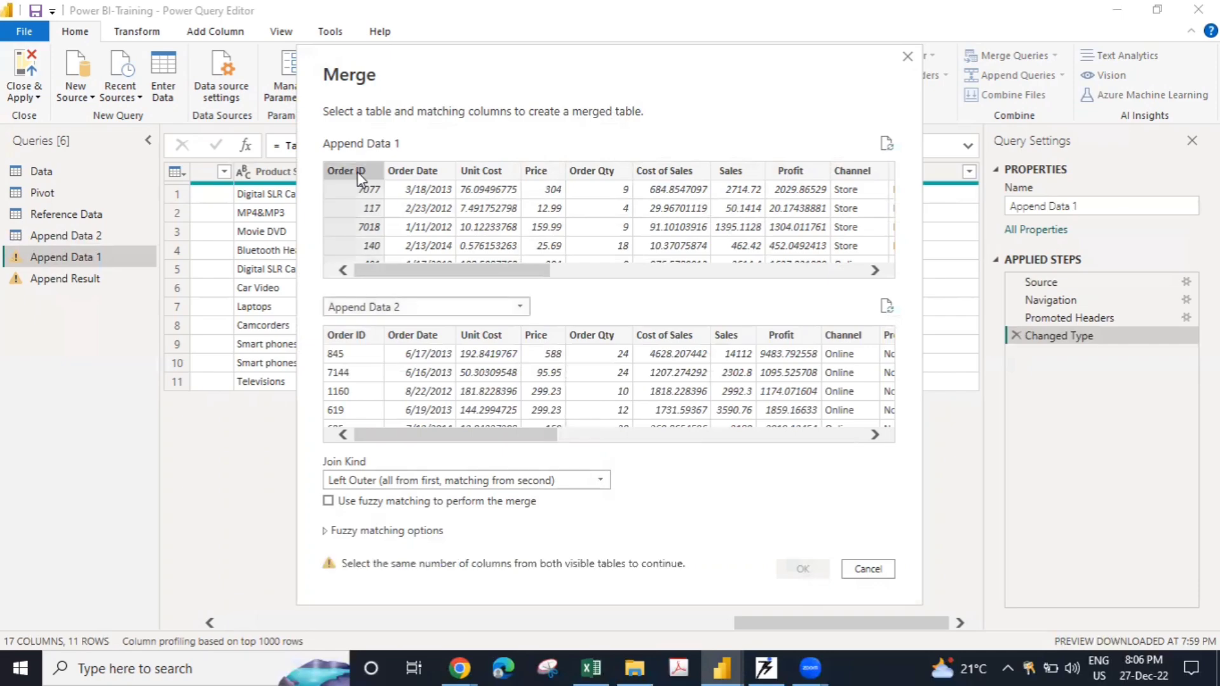
click(349, 340)
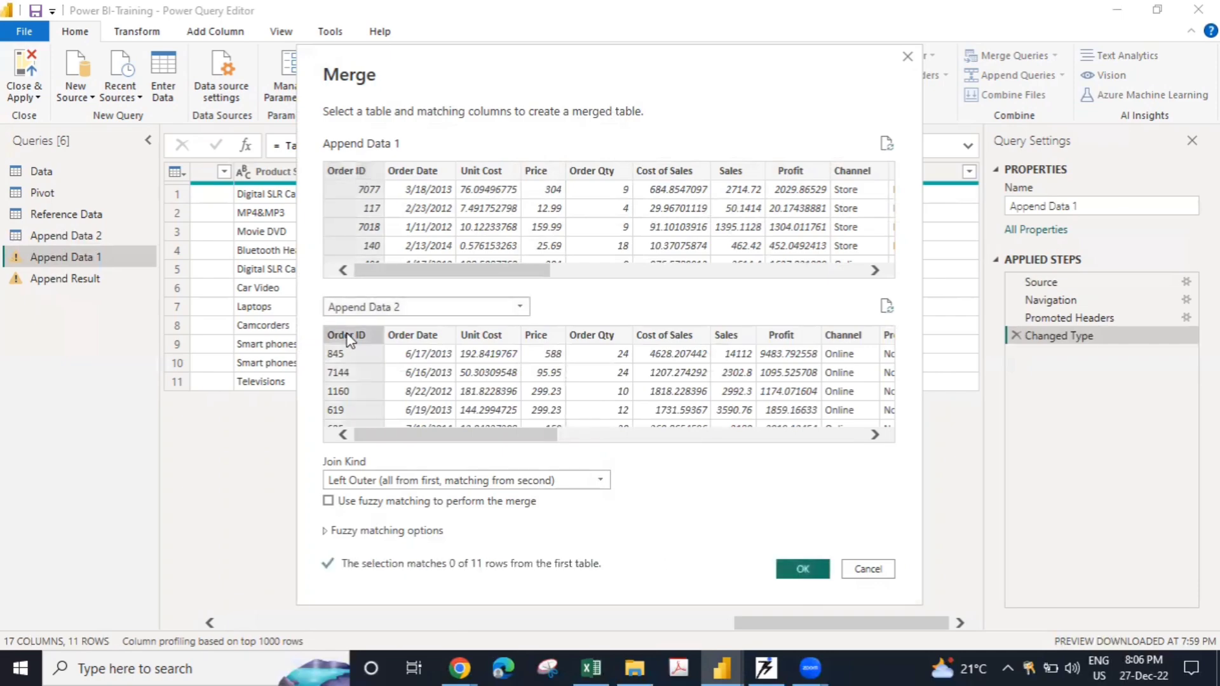
click(502, 483)
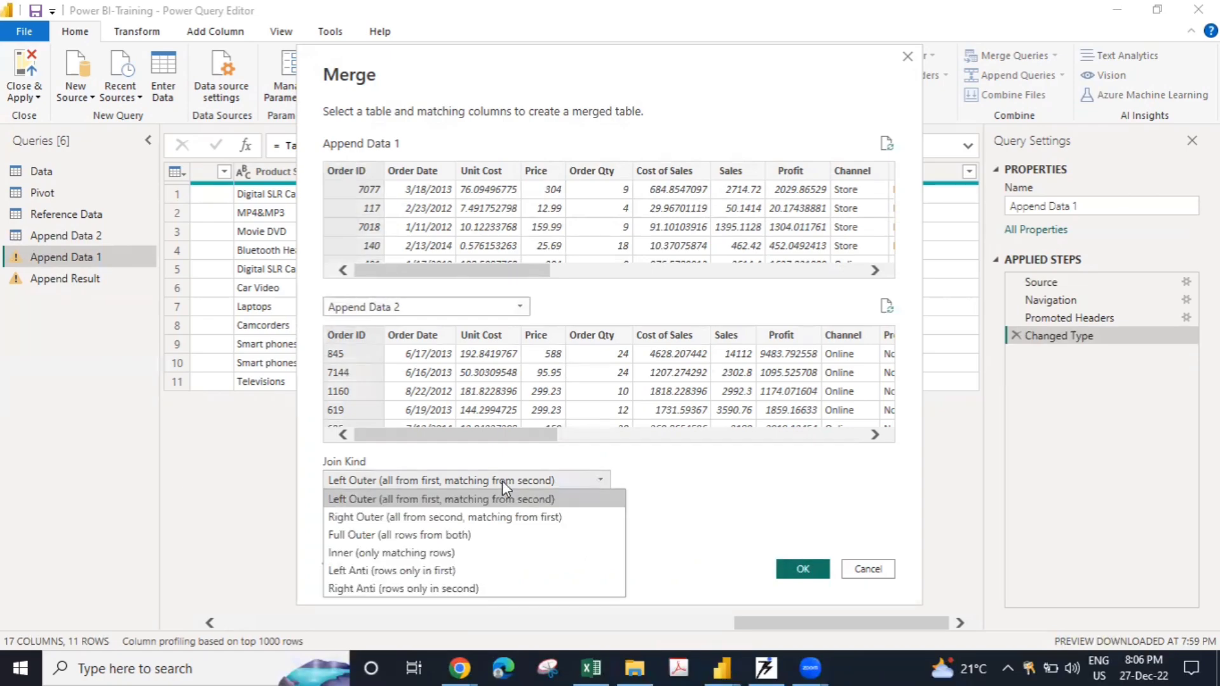
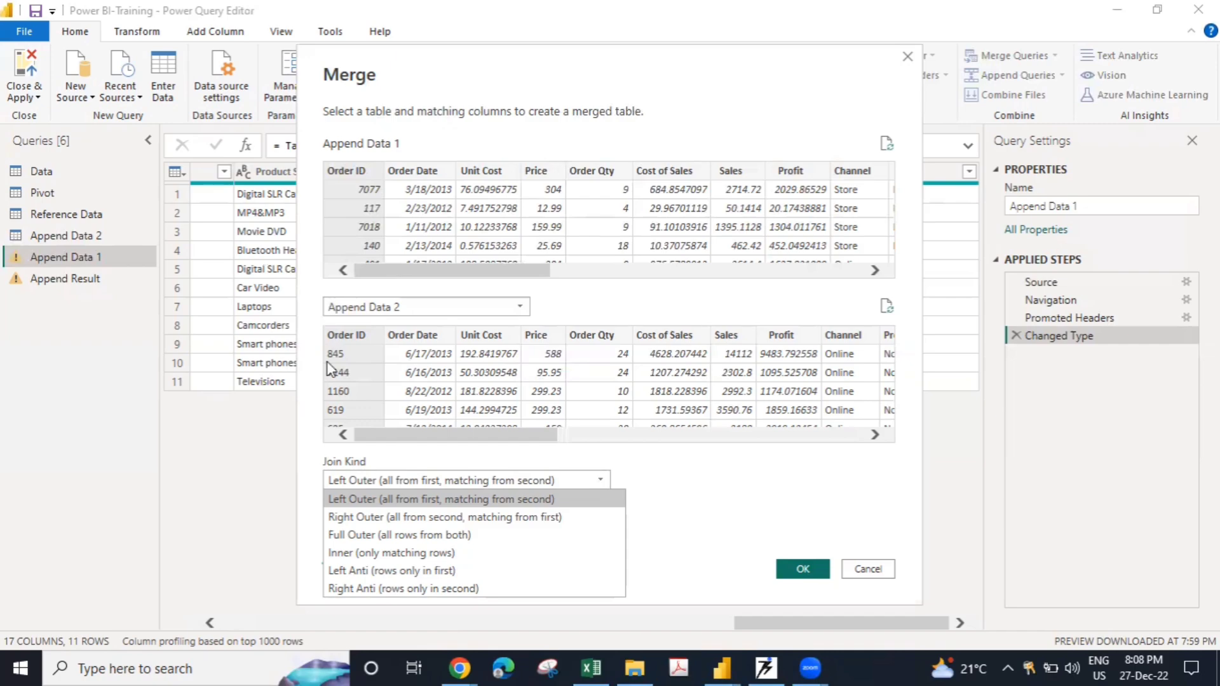
click(399, 500)
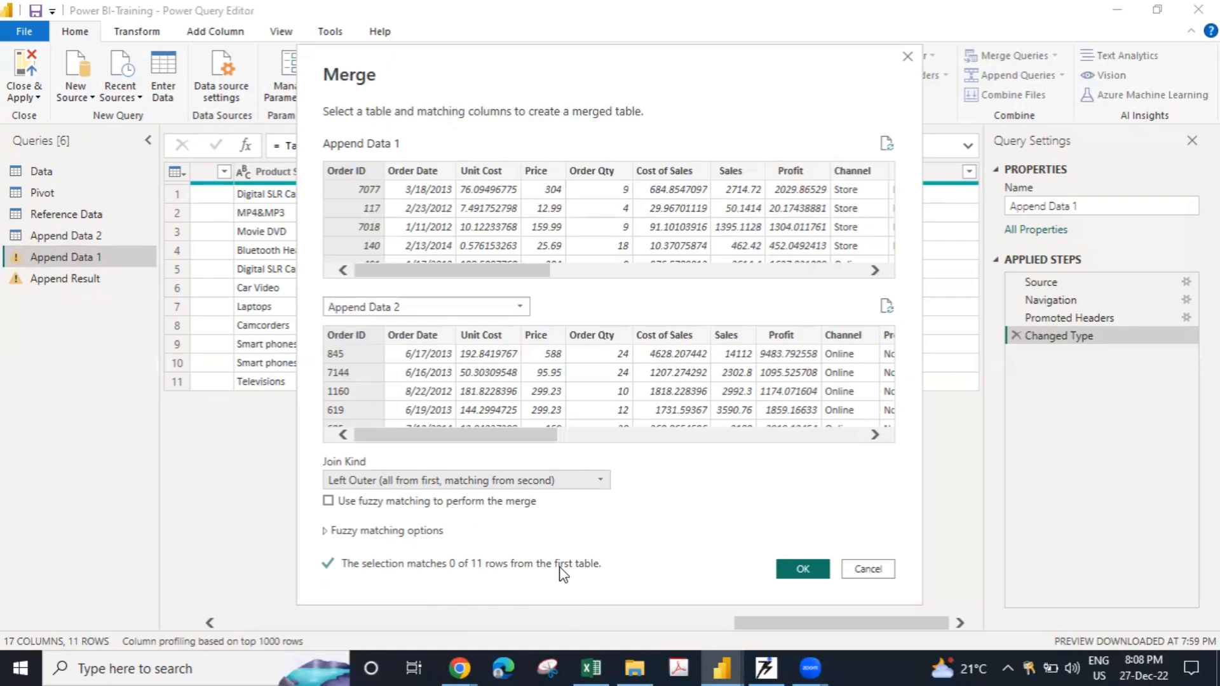
click(808, 572)
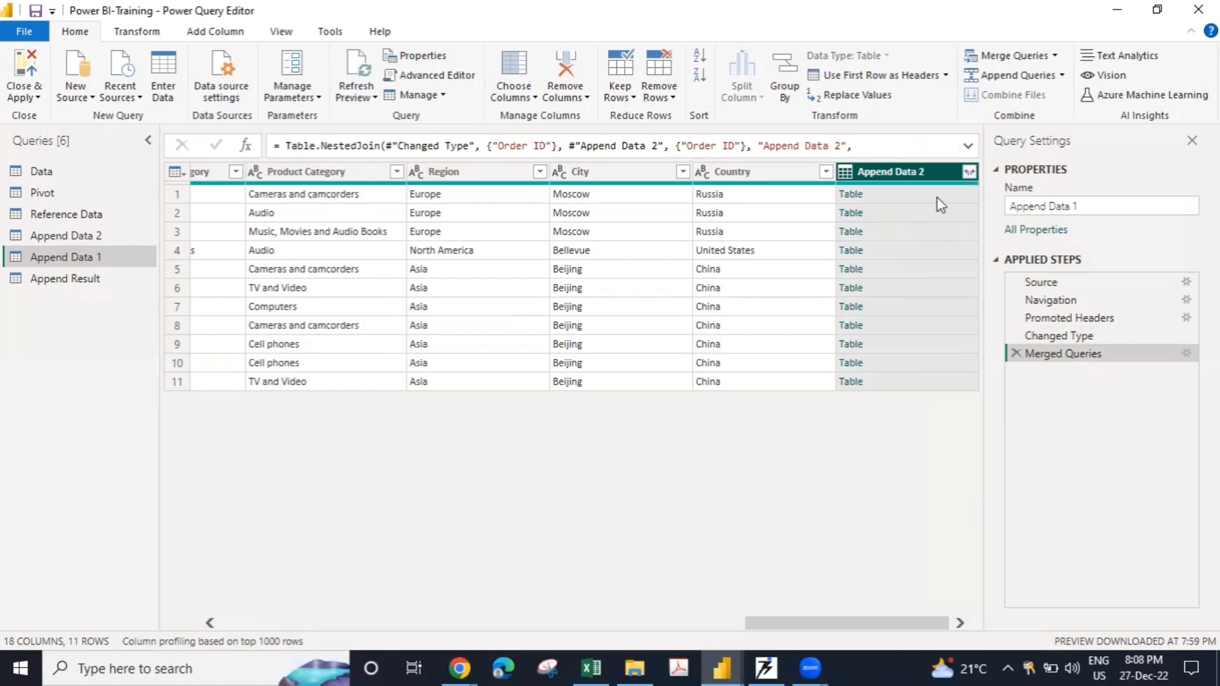
- Expand the merged Append Data 2 column to only the Region field, keeping the original column name as prefix
click(969, 173)
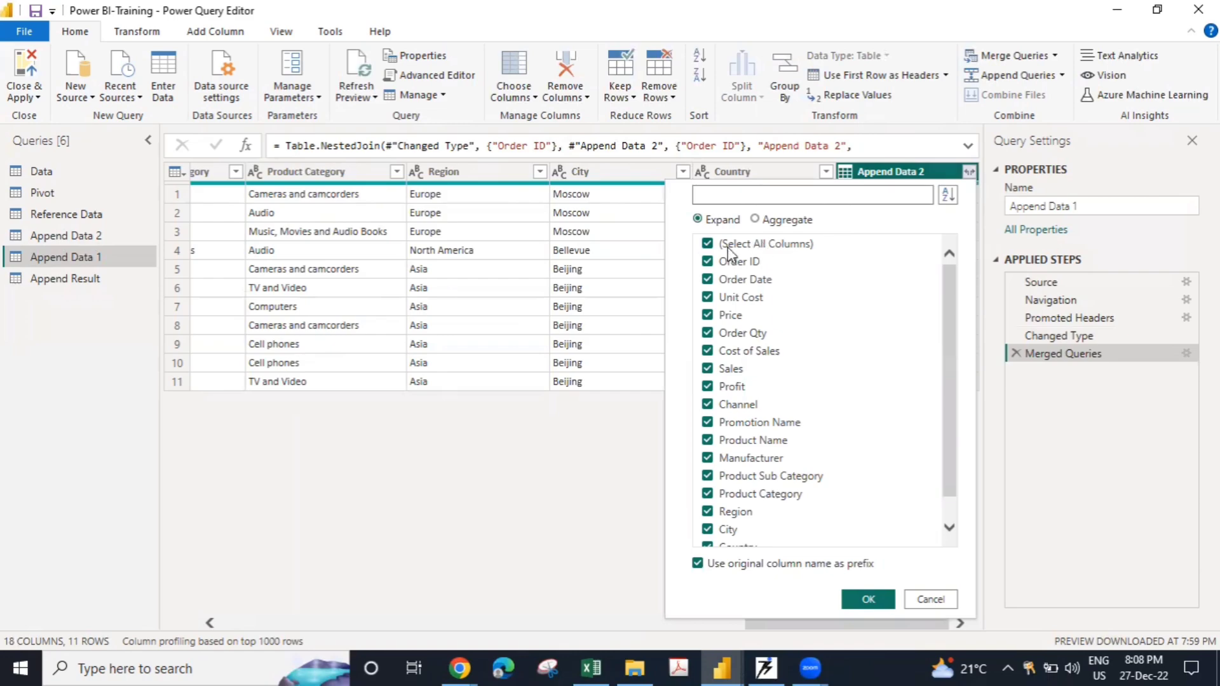
click(706, 248)
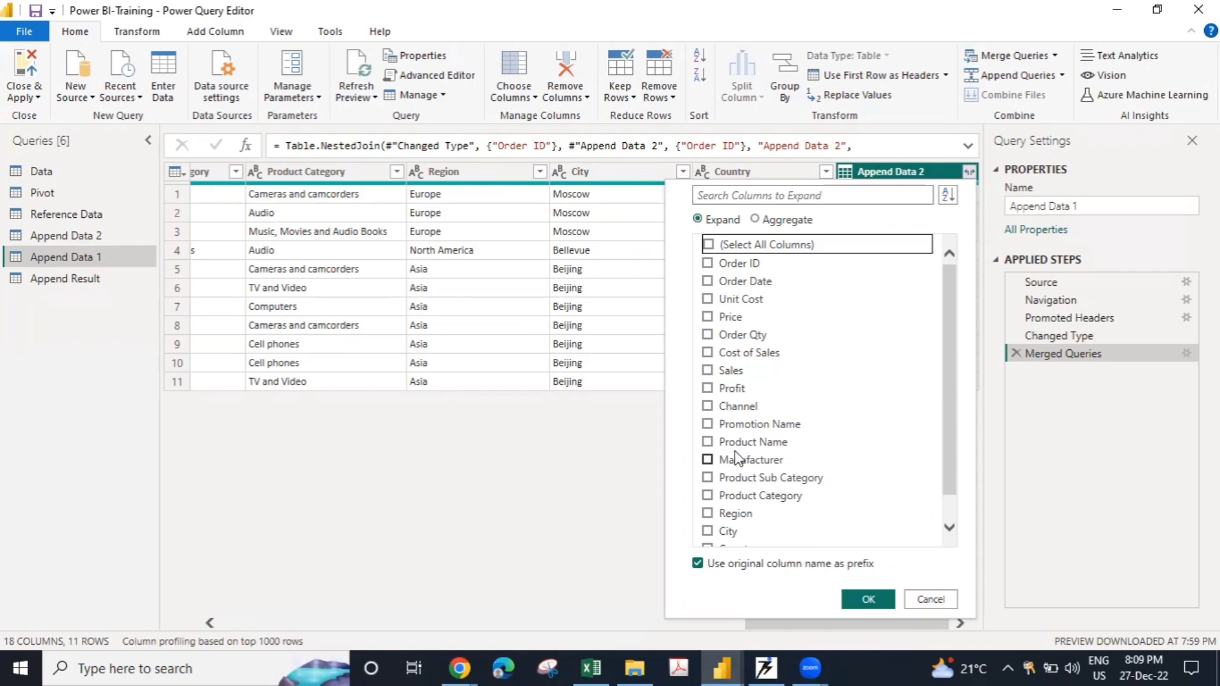
click(736, 514)
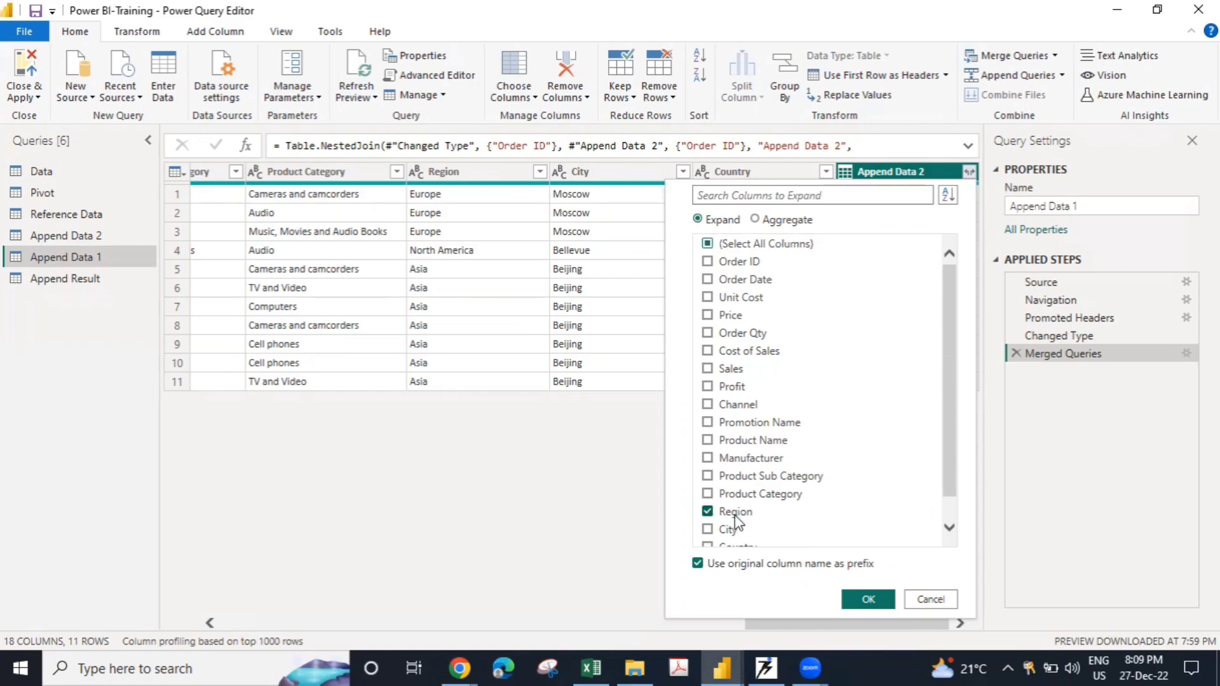
click(867, 600)
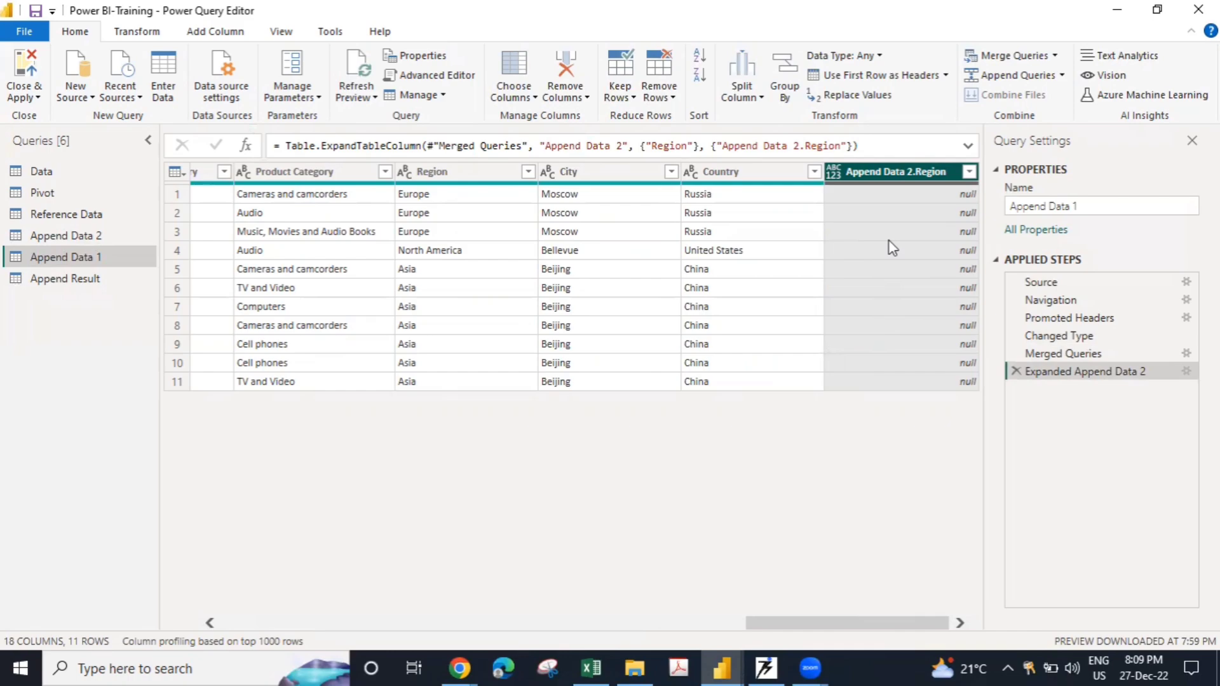
- Check the Merged Queries step's join settings in Append Data 1 and view the Append Data 2 query
click(1050, 357)
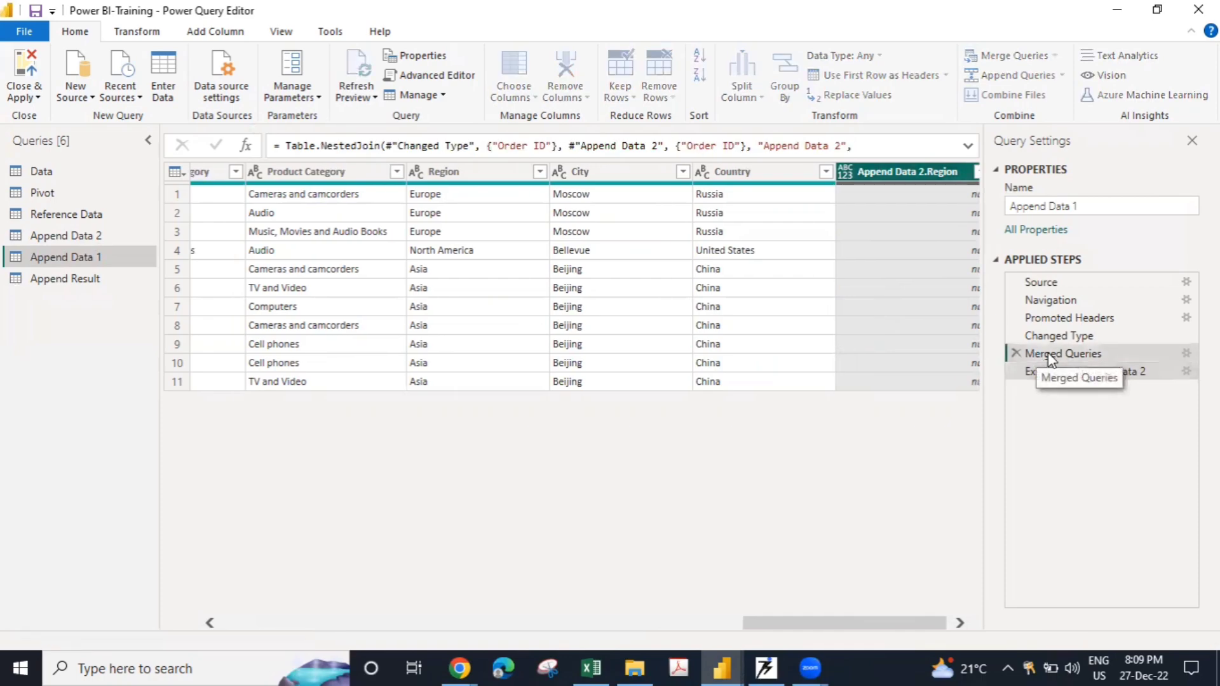
click(1184, 353)
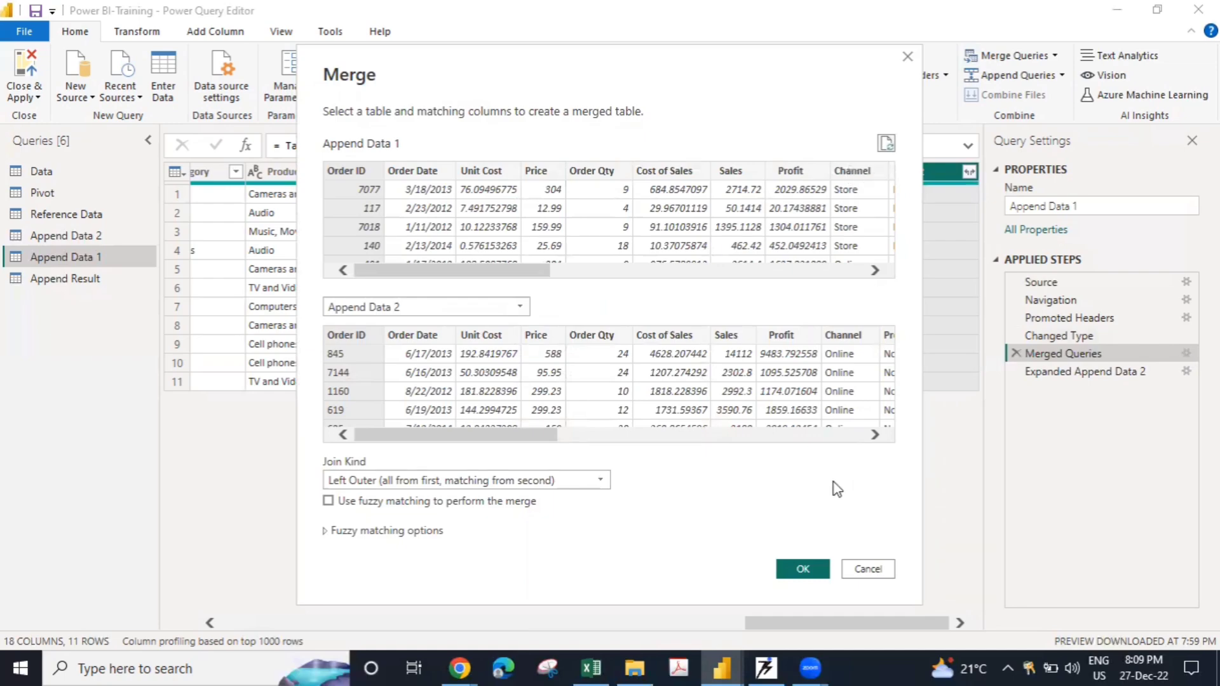
click(868, 569)
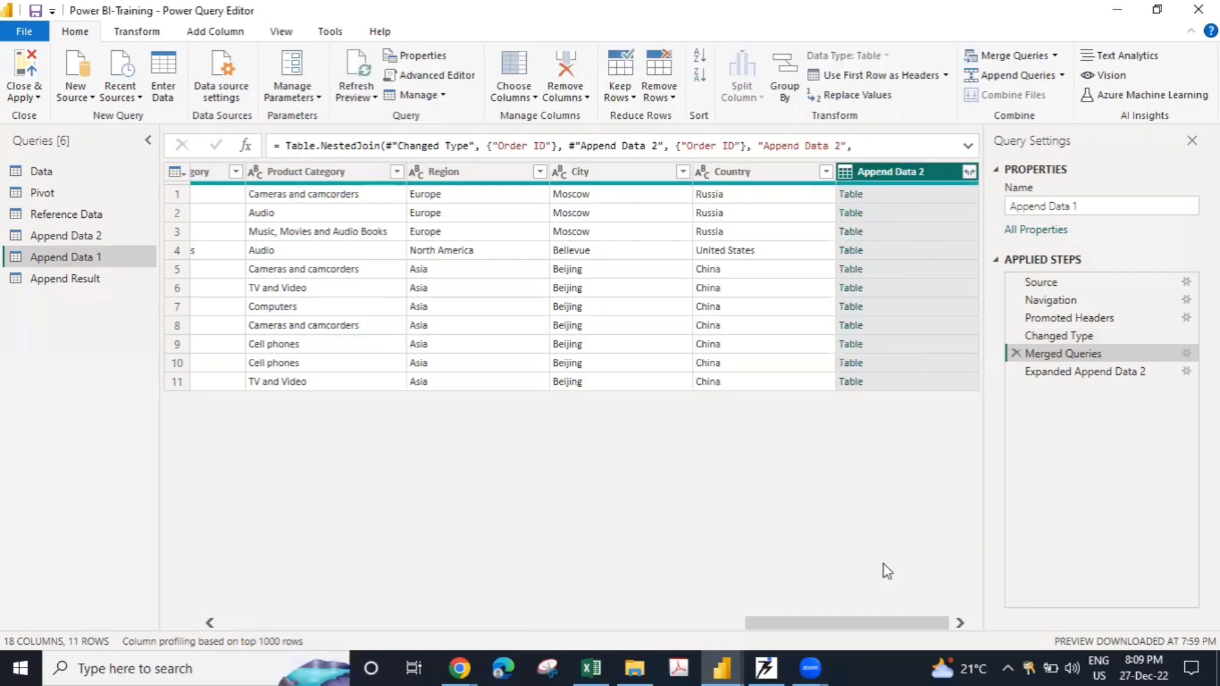
click(70, 235)
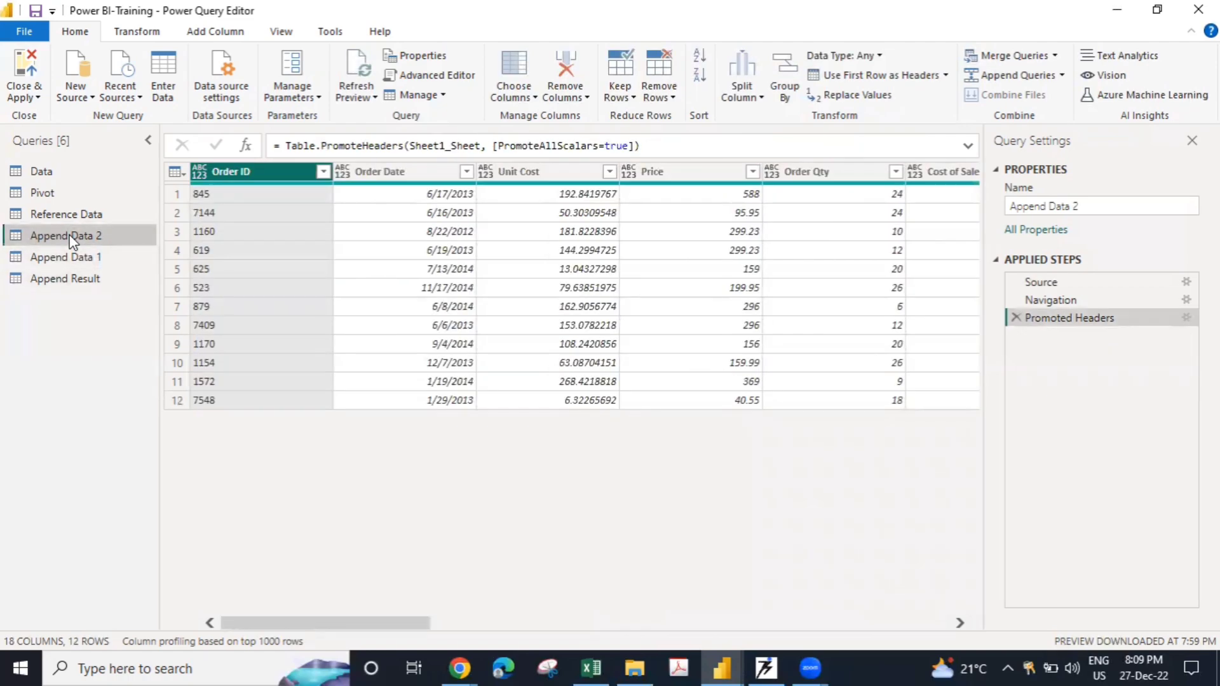
- Change the Order ID column's data type to Whole Number in the Append Data 2 query
click(70, 263)
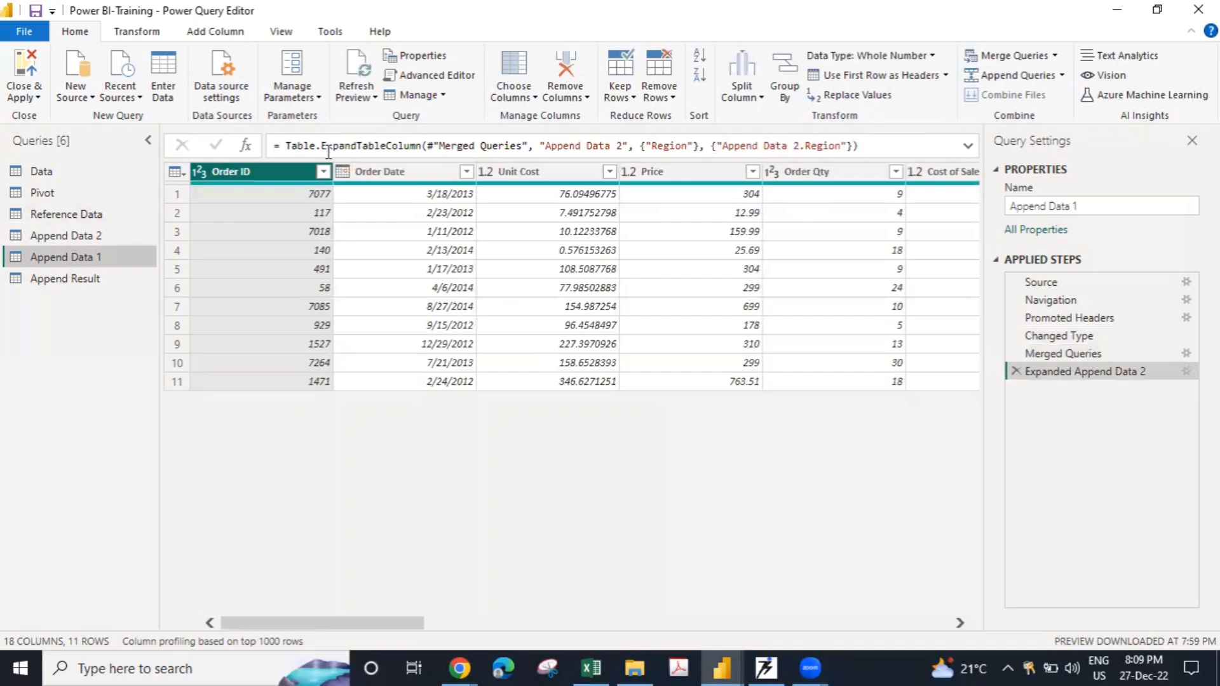
click(87, 235)
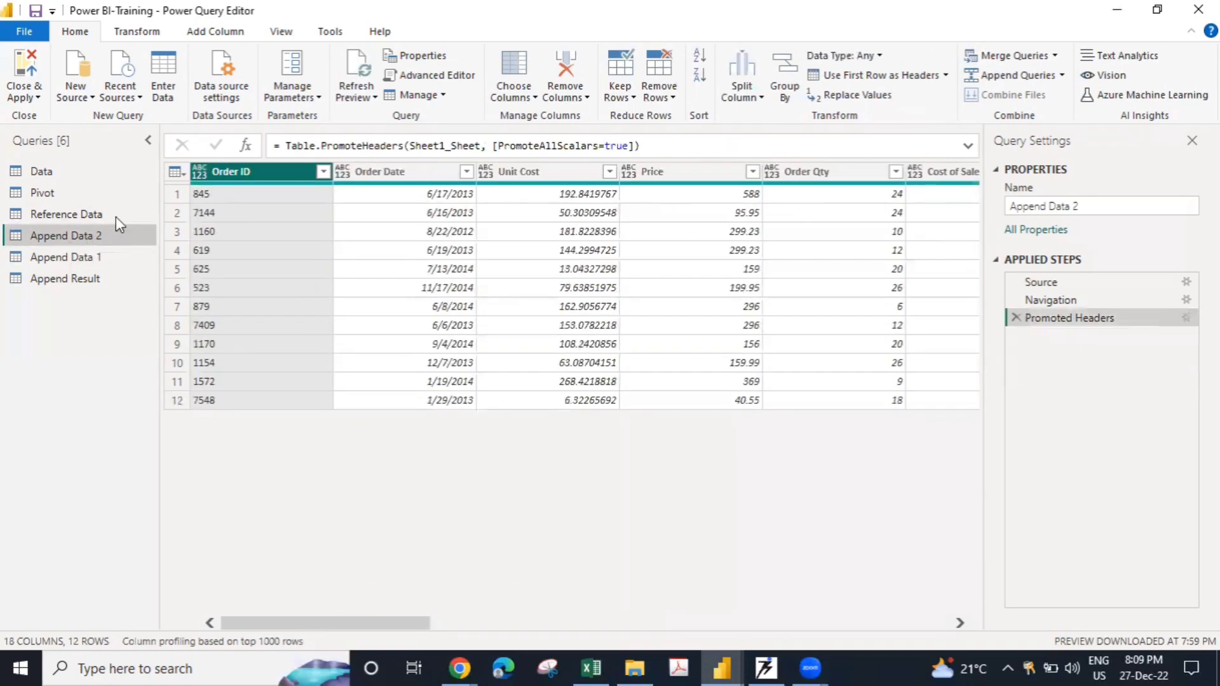
right_click(242, 179)
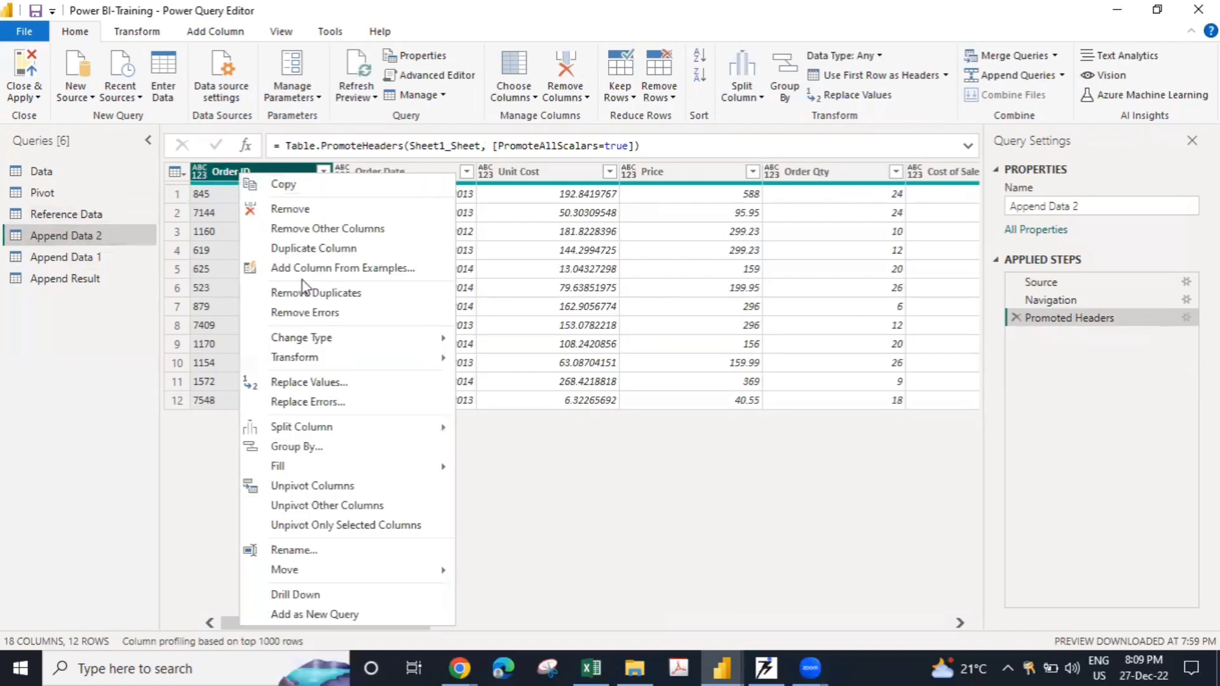
mouse_move(430, 356)
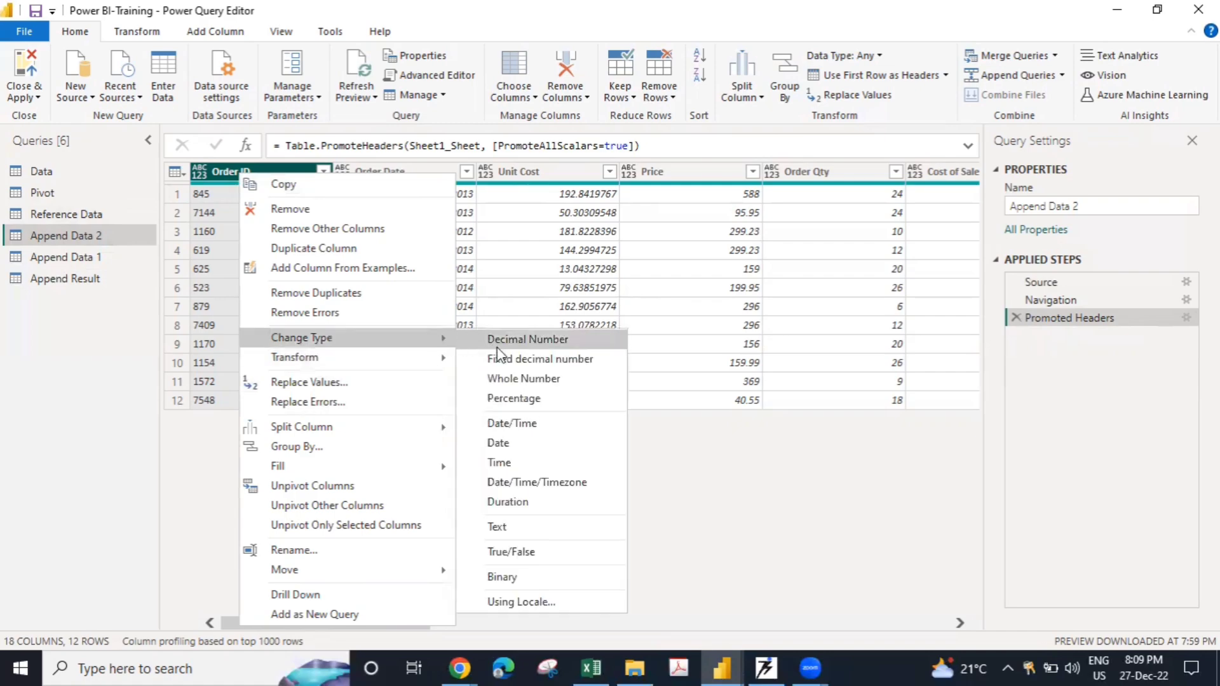
click(502, 378)
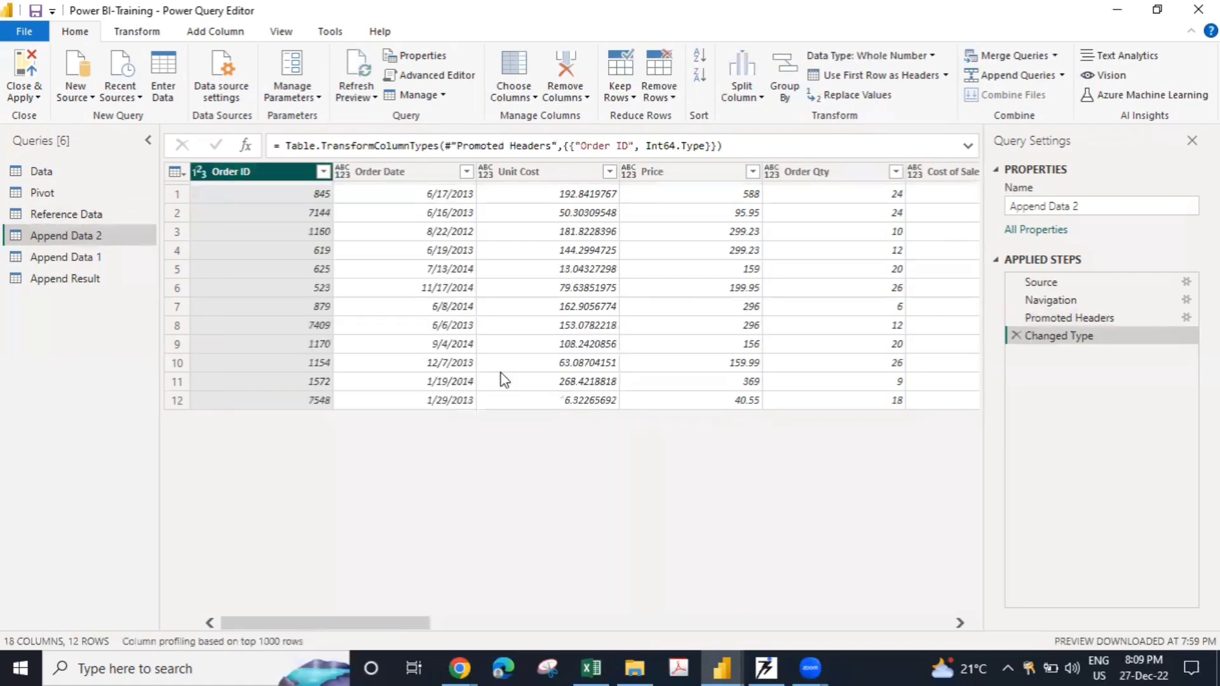
- Replace the value 845 with 7077 in the Order ID column of Append Data 2, and return to the Append Data 1 query
click(65, 255)
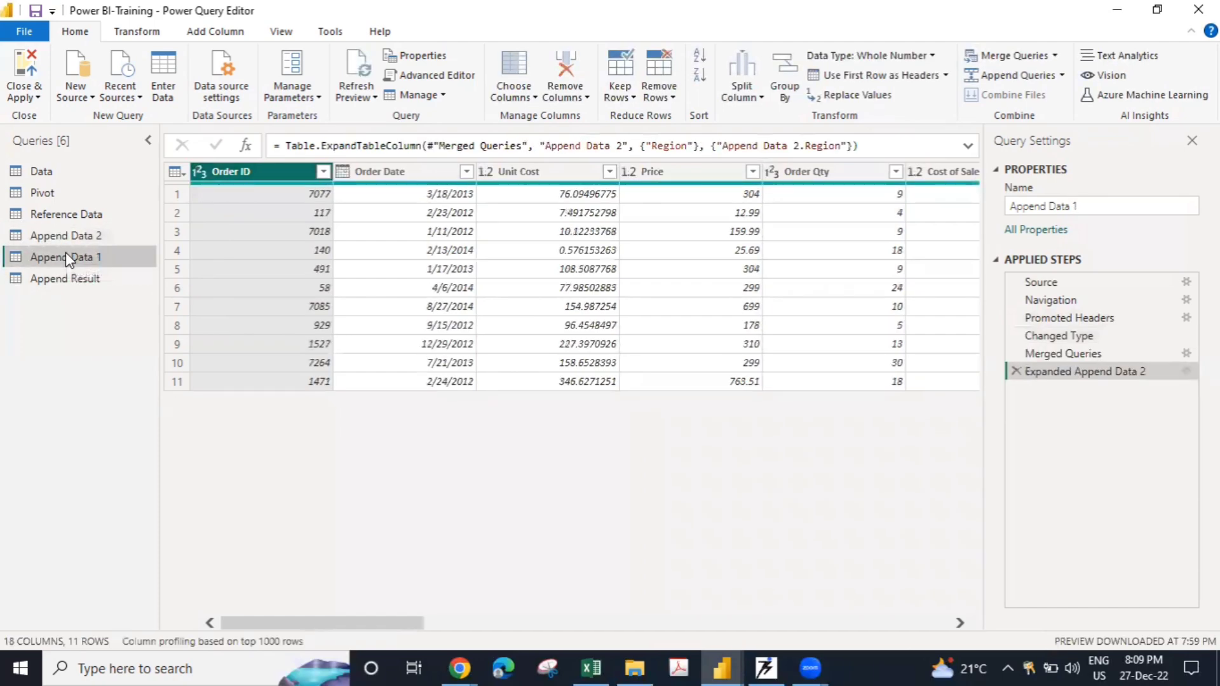
click(66, 239)
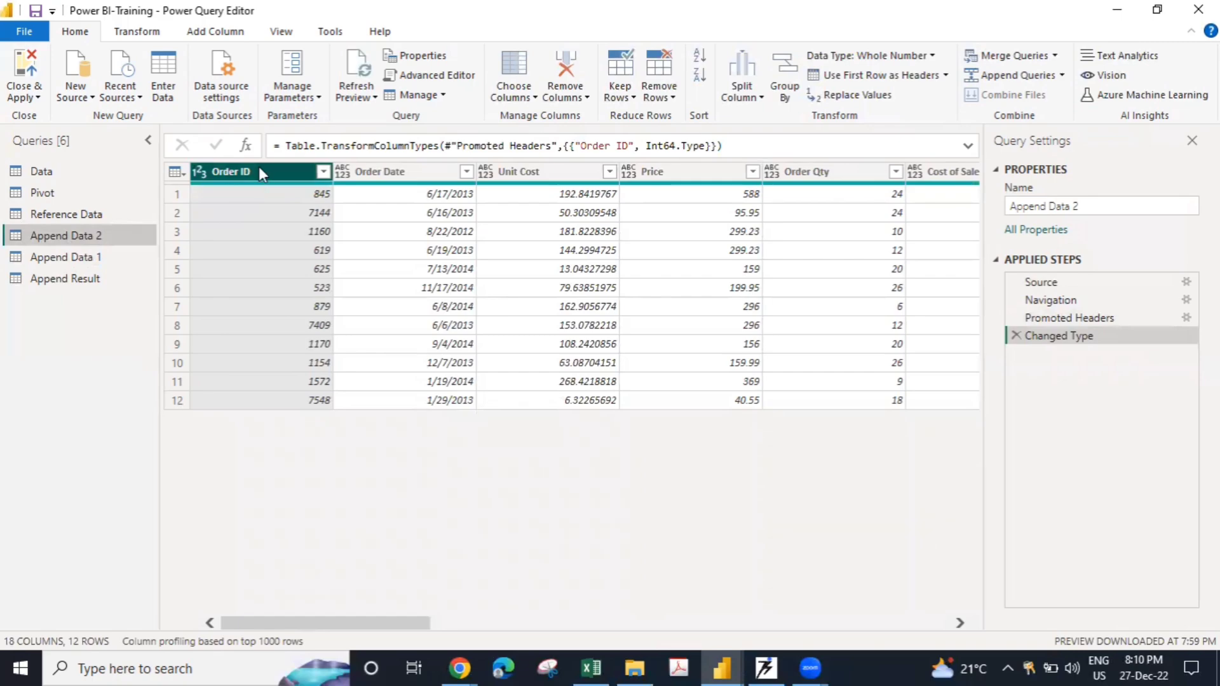
click(872, 102)
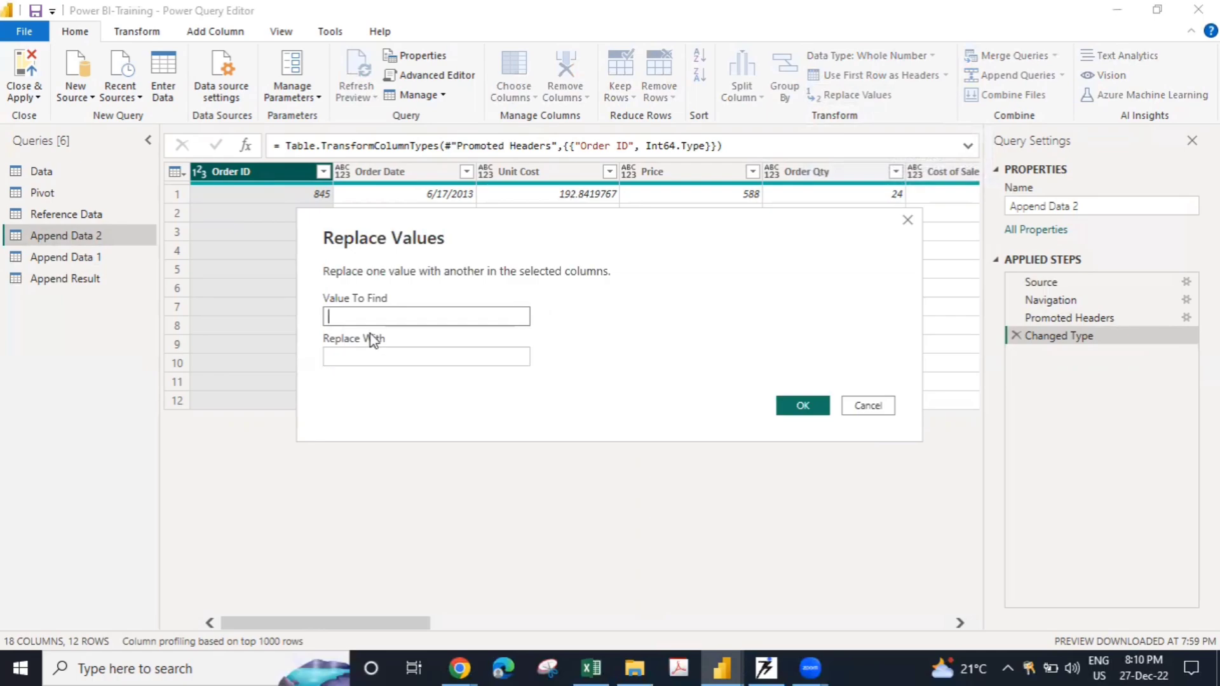
text(845)
click(354, 350)
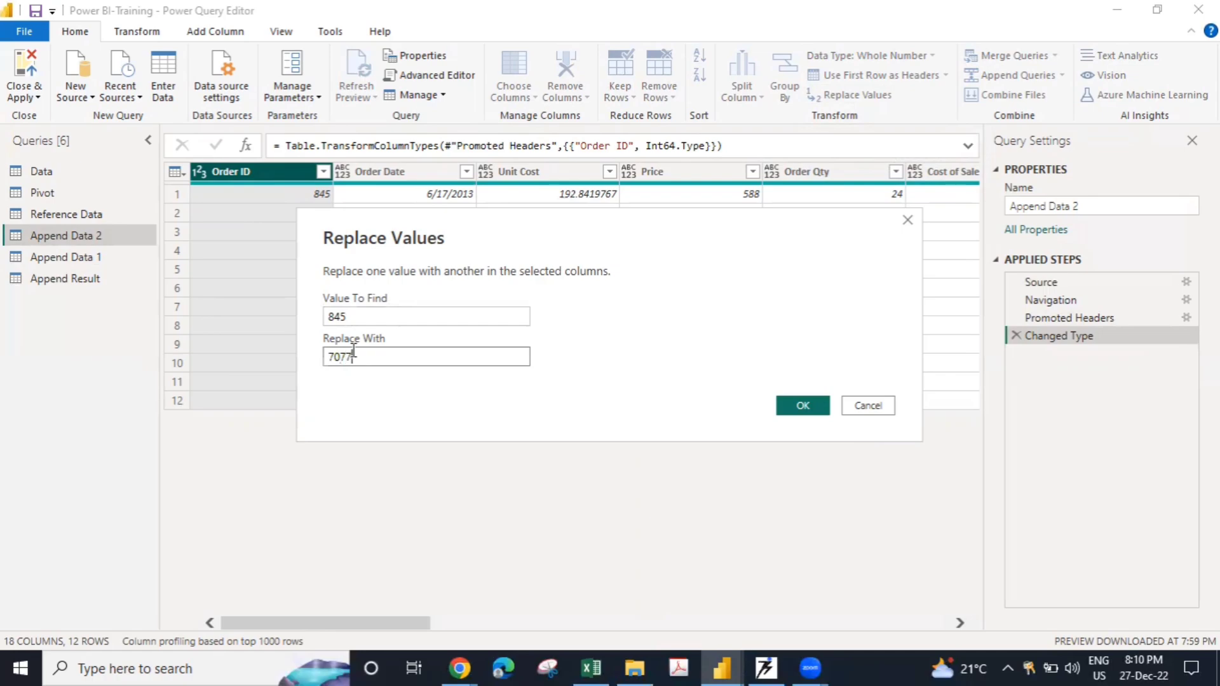
click(804, 406)
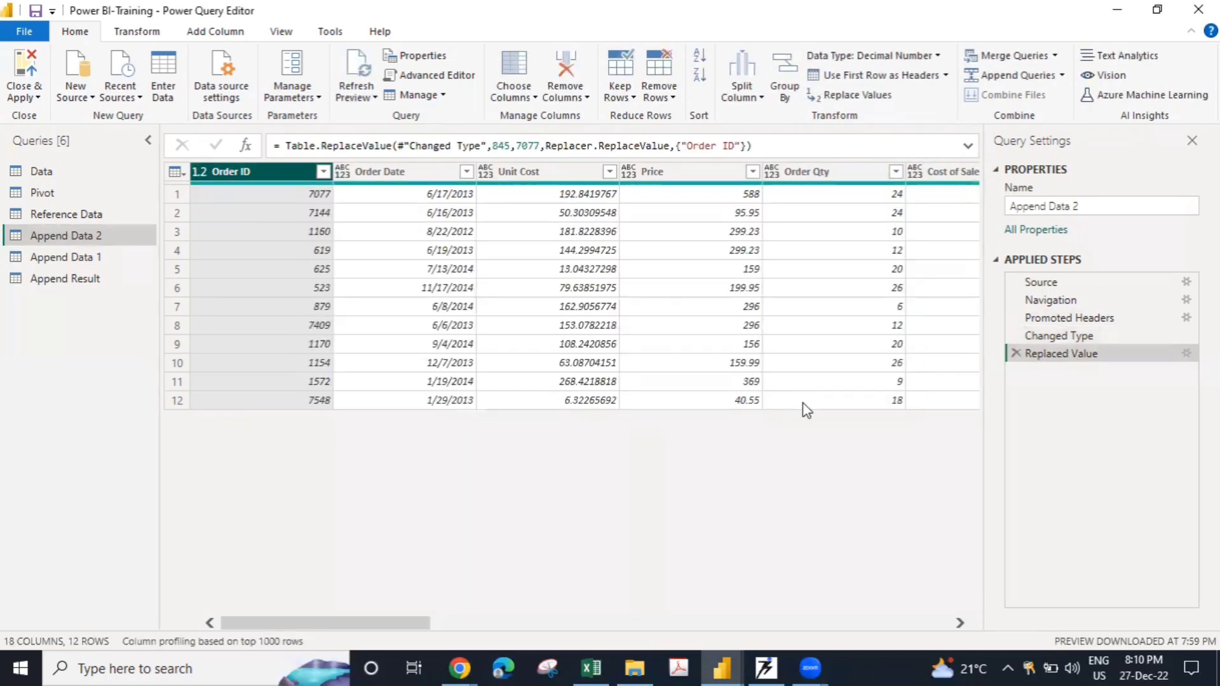
click(72, 276)
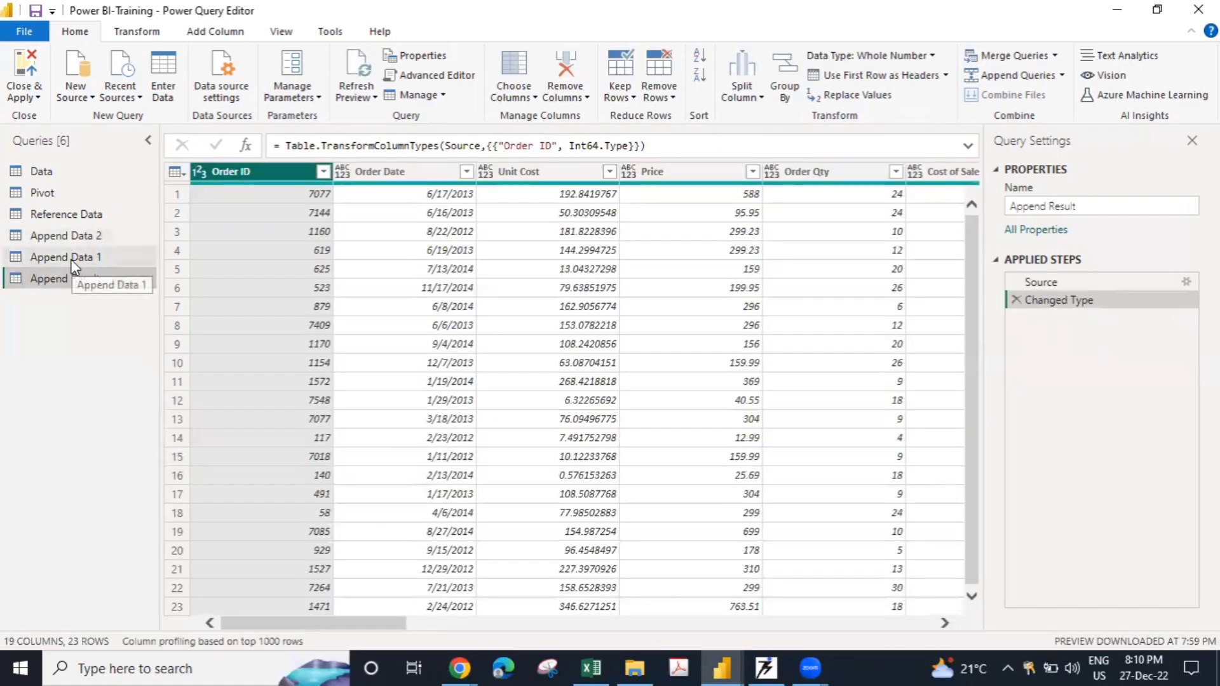
click(71, 257)
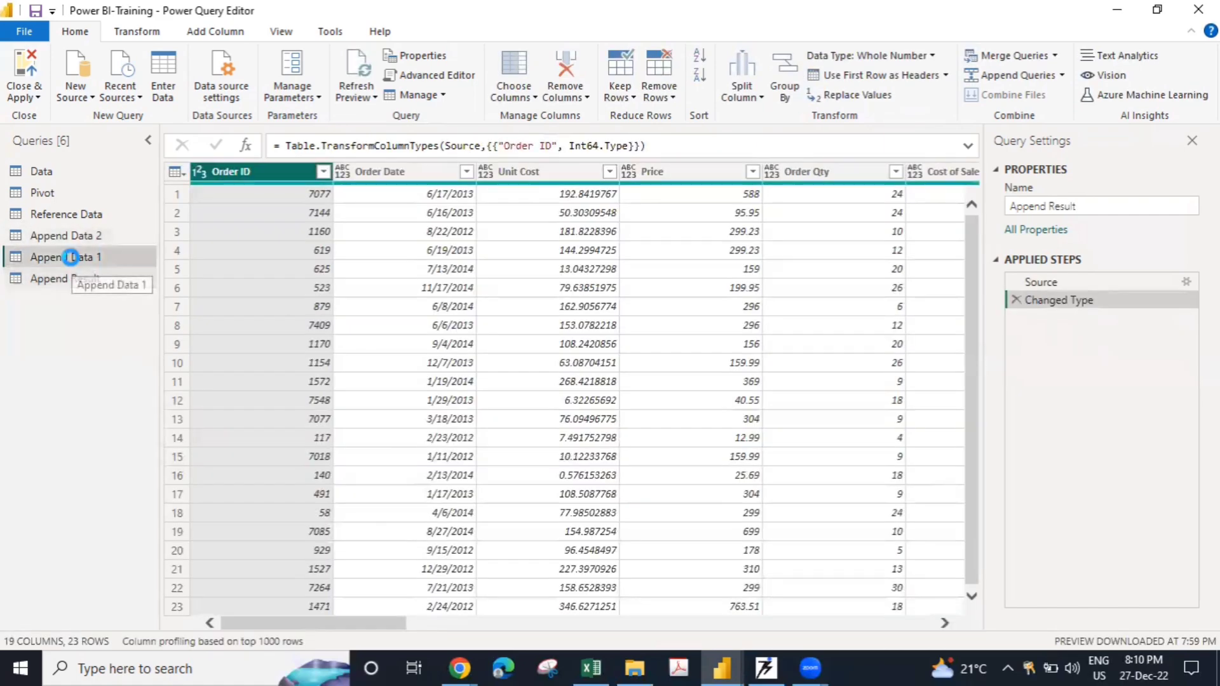